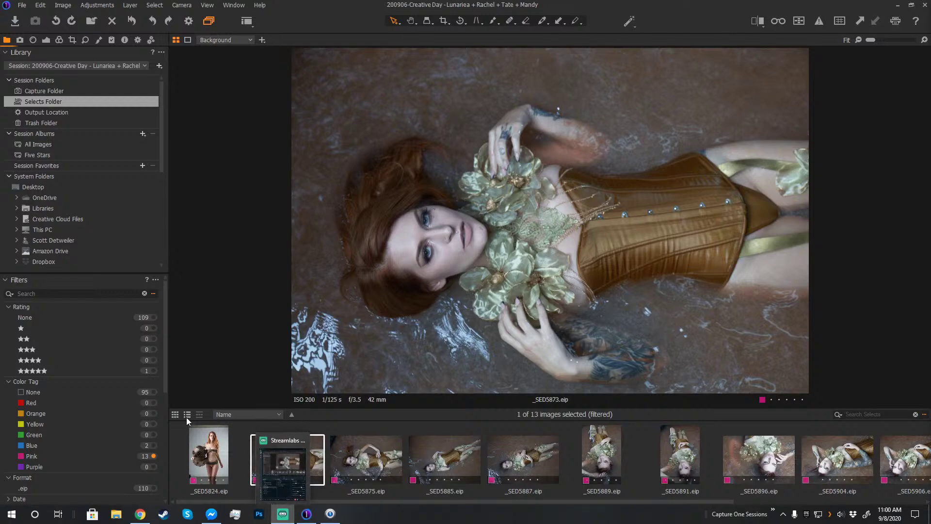
Step: Review the pink-tagged selects one after another, from _SED5824 through _SED5909
{"action": "left_click", "coordinate": [212, 457]}
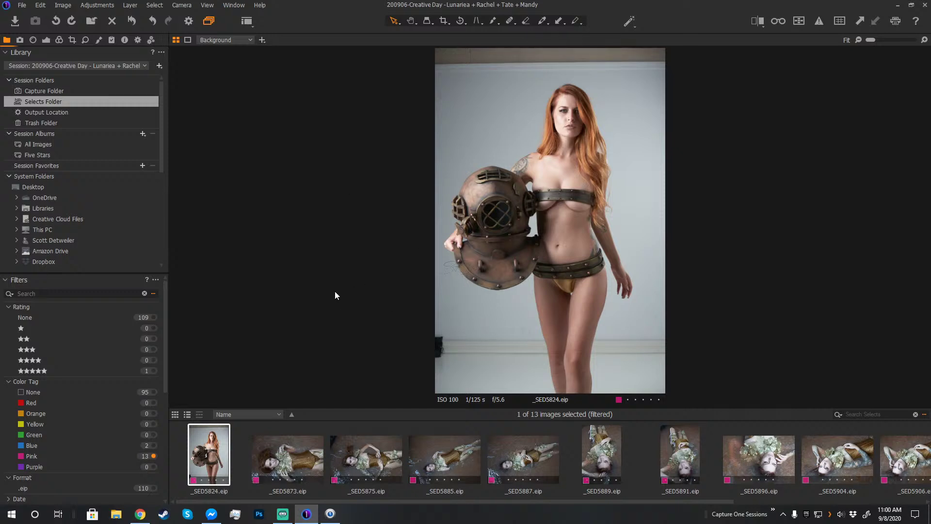
{"action": "left_click", "coordinate": [296, 458]}
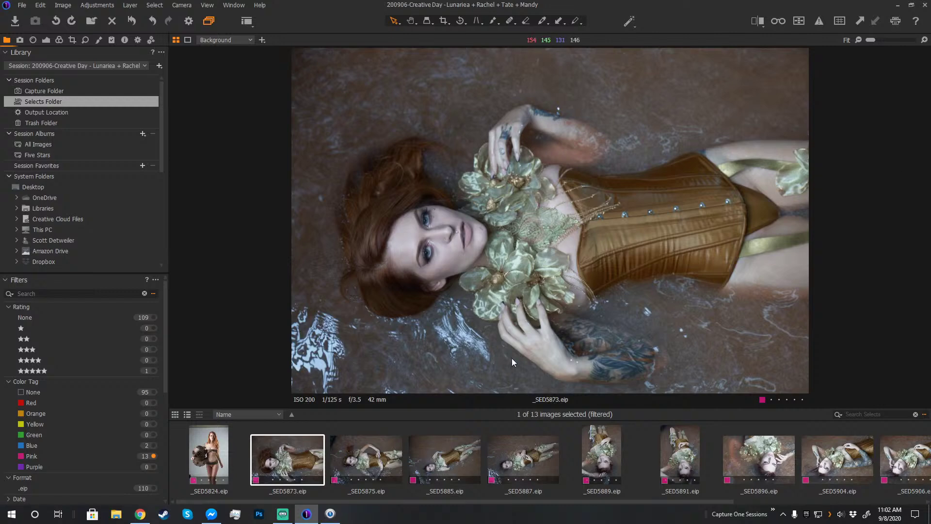
{"action": "left_click", "coordinate": [366, 462]}
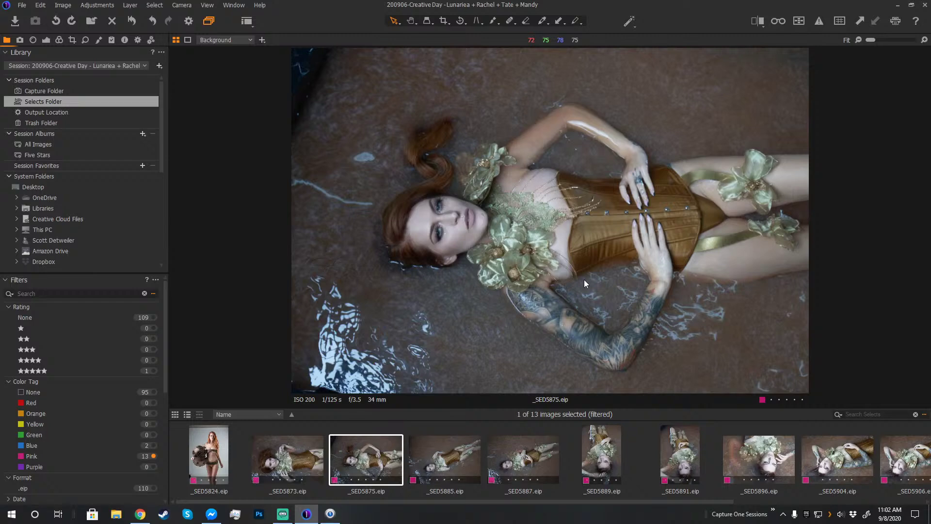
{"action": "key", "text": "Right"}
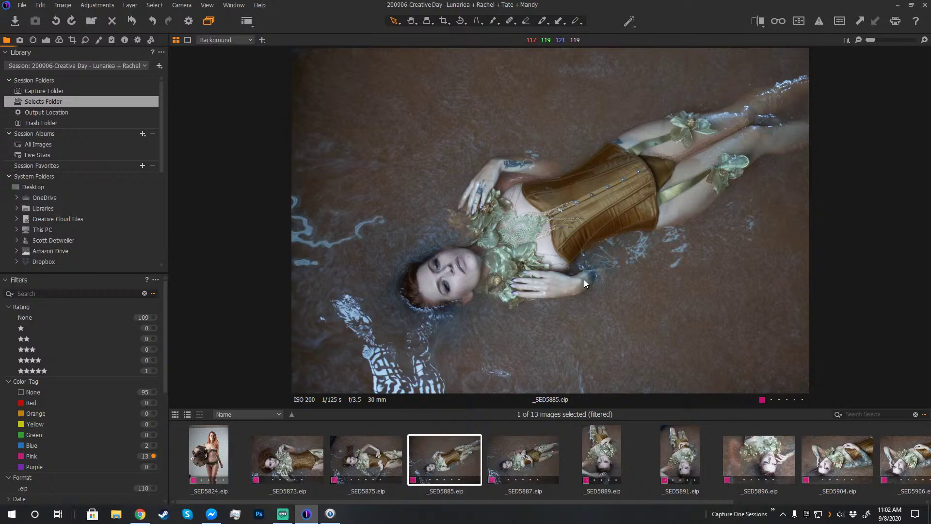
{"action": "key", "text": "Right"}
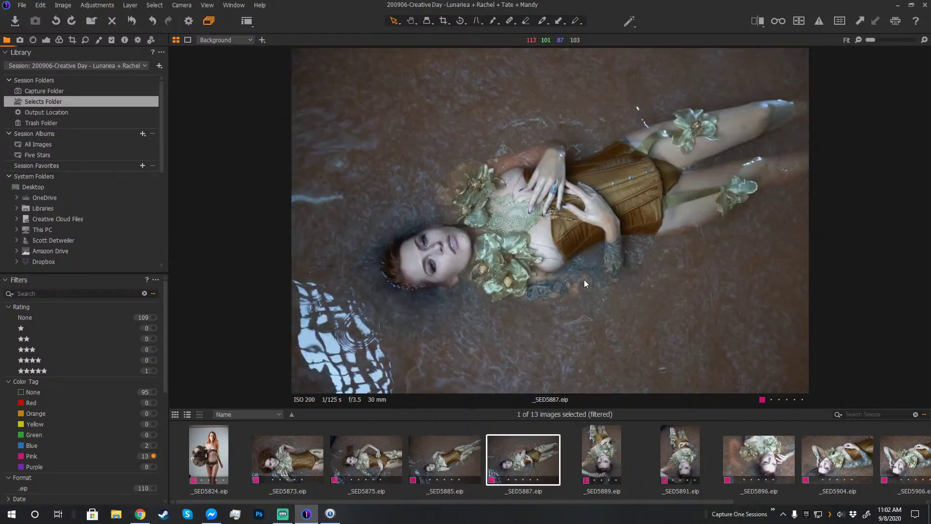
{"action": "key", "text": "Right"}
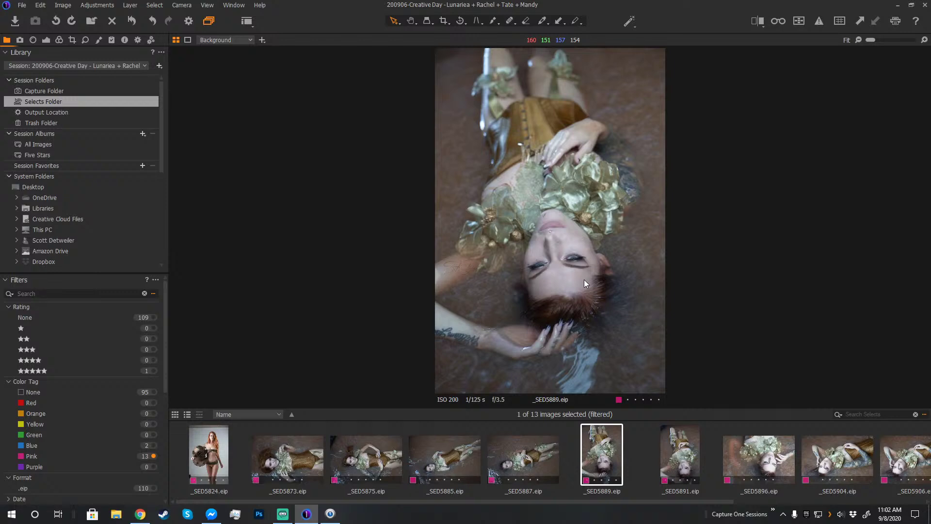
{"action": "key", "text": "Right"}
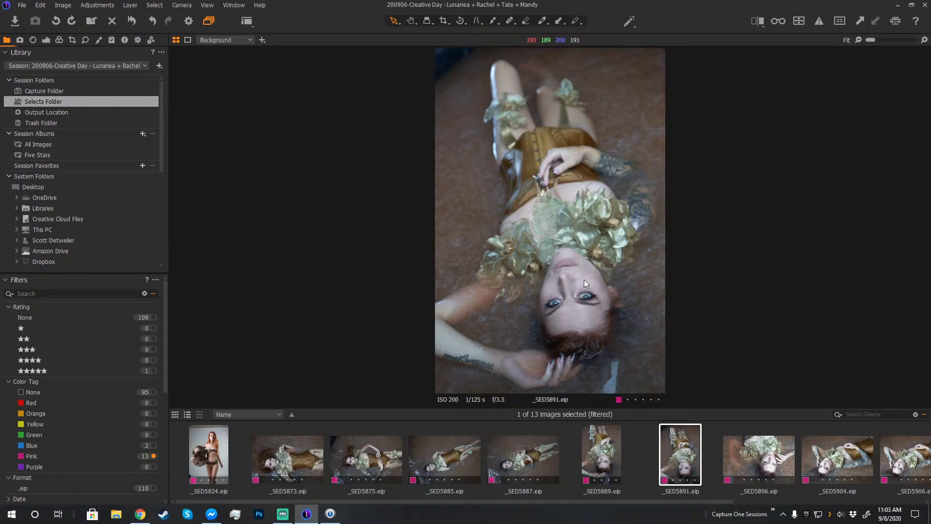
{"action": "key", "text": "Right"}
{"action": "key", "text": "Right"}
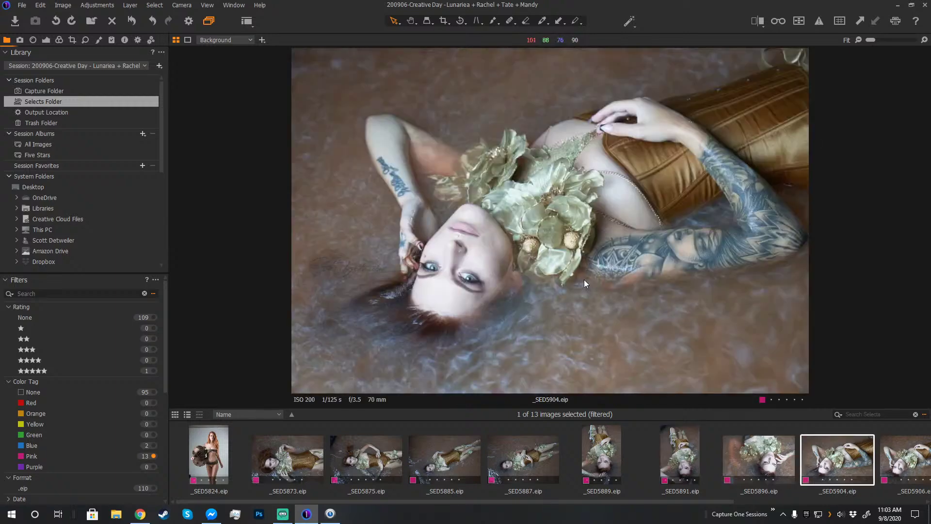
{"action": "key", "text": "Right"}
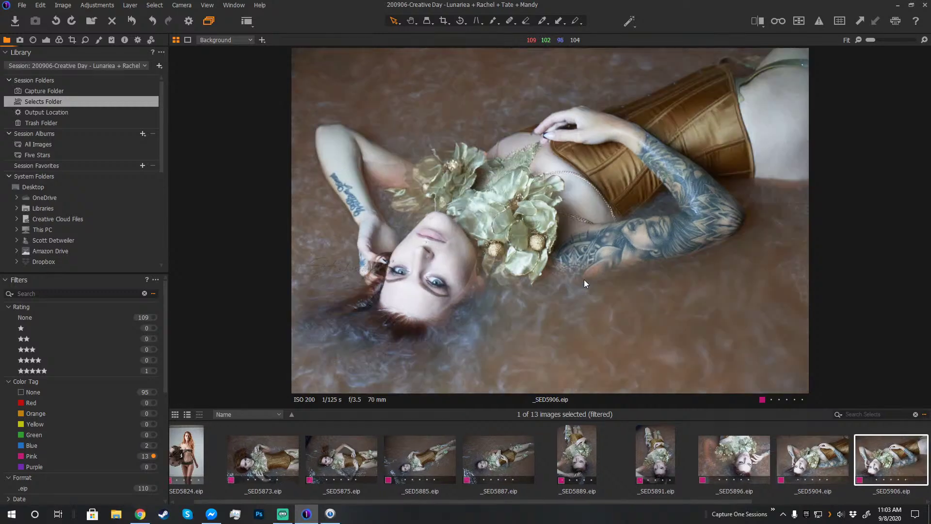
{"action": "key", "text": "Right"}
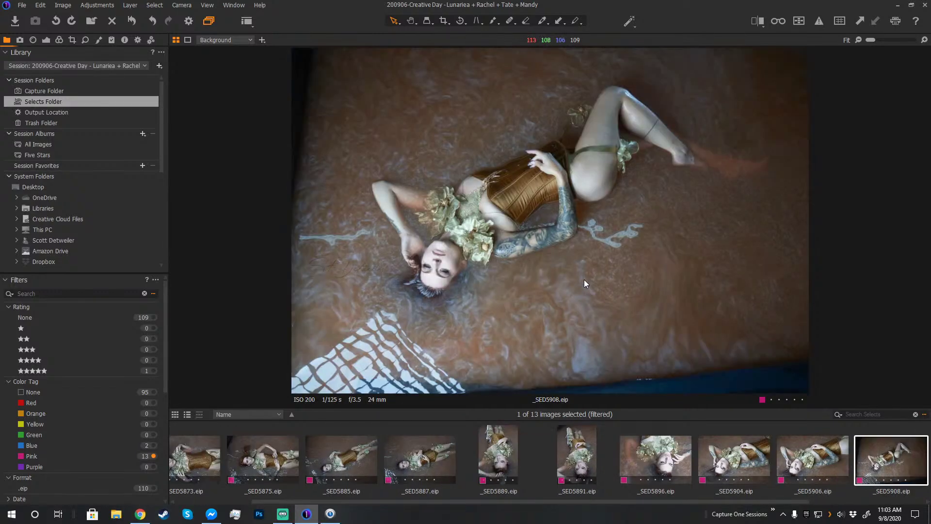
{"action": "key", "text": "Right"}
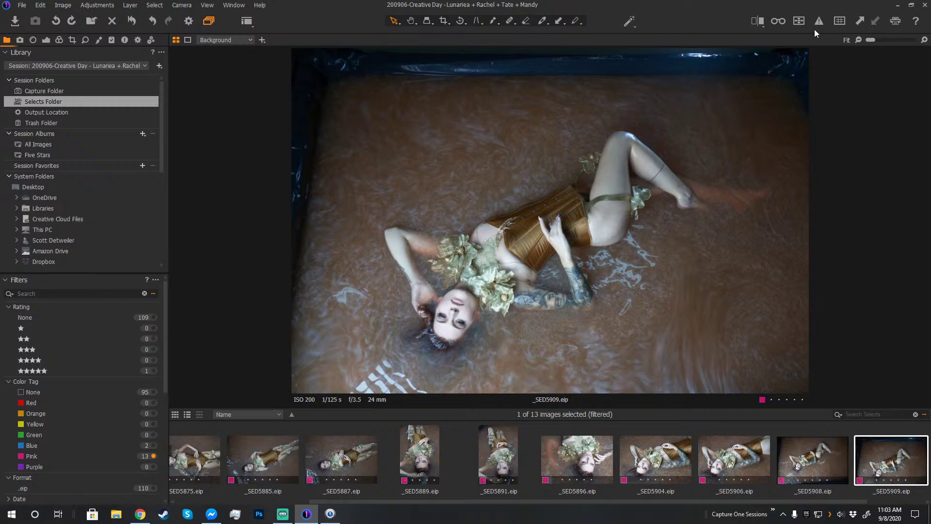
Step: Turn on the focus mask and check the in-focus areas of _SED5910, _SED5904 and _SED5889
{"action": "left_click", "coordinate": [799, 21]}
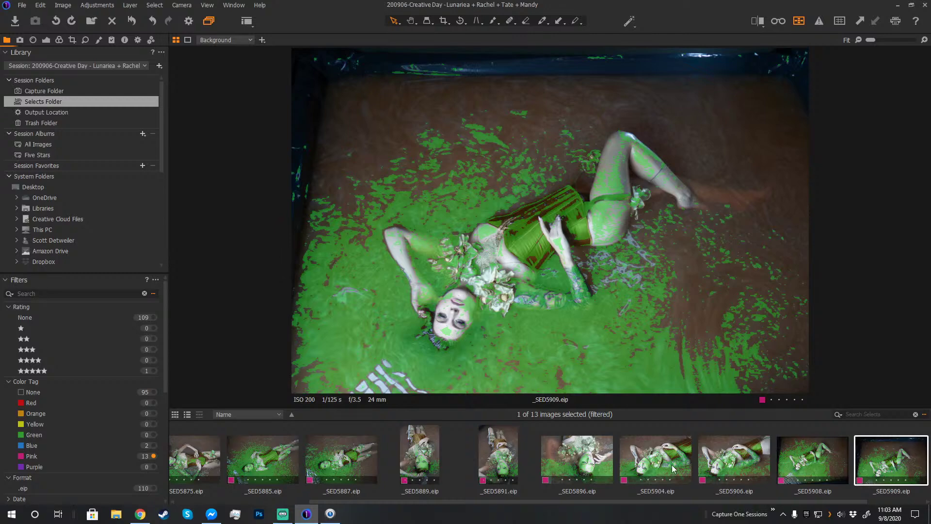
{"action": "key", "text": "Right"}
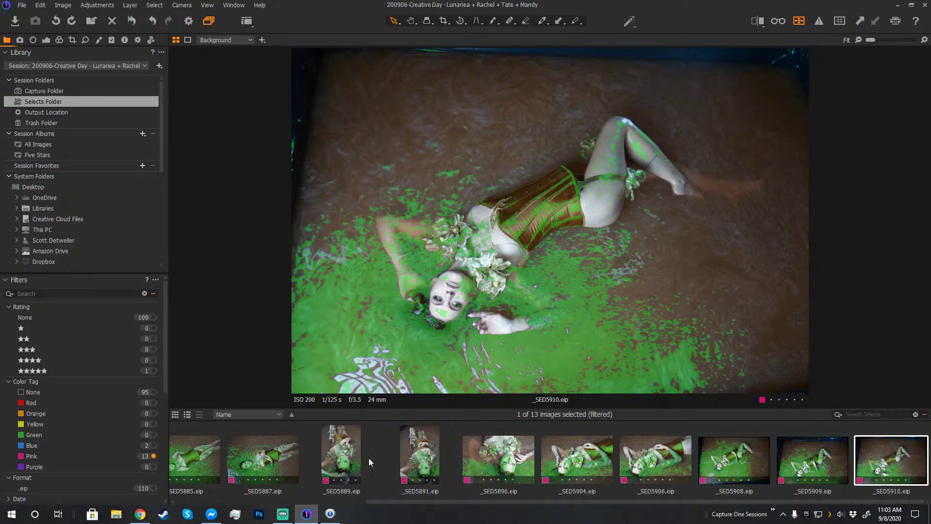
{"action": "left_click", "coordinate": [581, 456]}
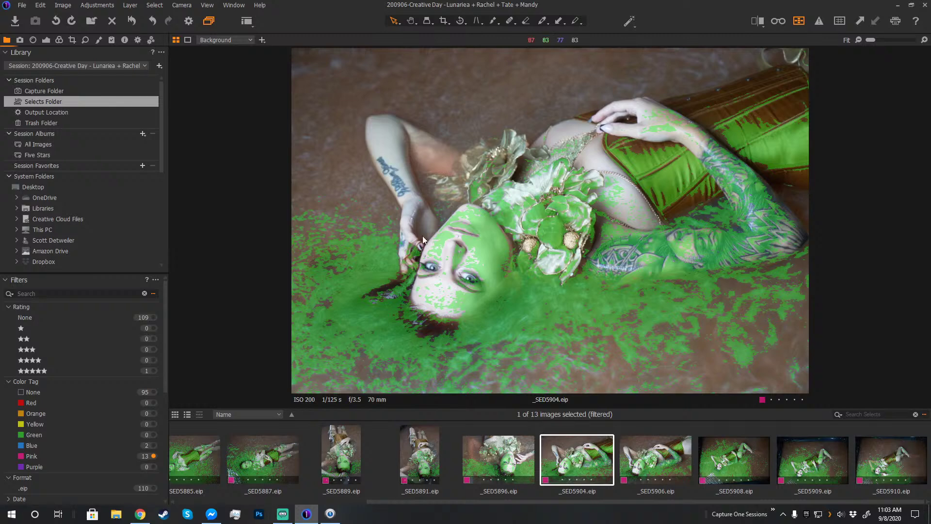
{"action": "left_click", "coordinate": [469, 278]}
{"action": "left_click_drag", "start_coordinate": [470, 278], "coordinate": [471, 282]}
{"action": "left_click", "coordinate": [337, 450]}
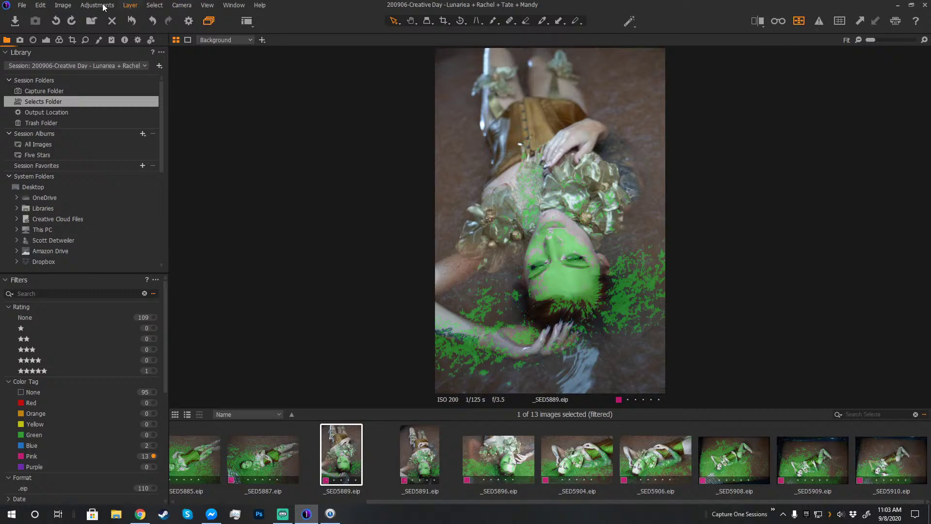
Step: Open the focus mask settings in the application preferences
{"action": "left_click", "coordinate": [41, 8]}
{"action": "left_click", "coordinate": [79, 66]}
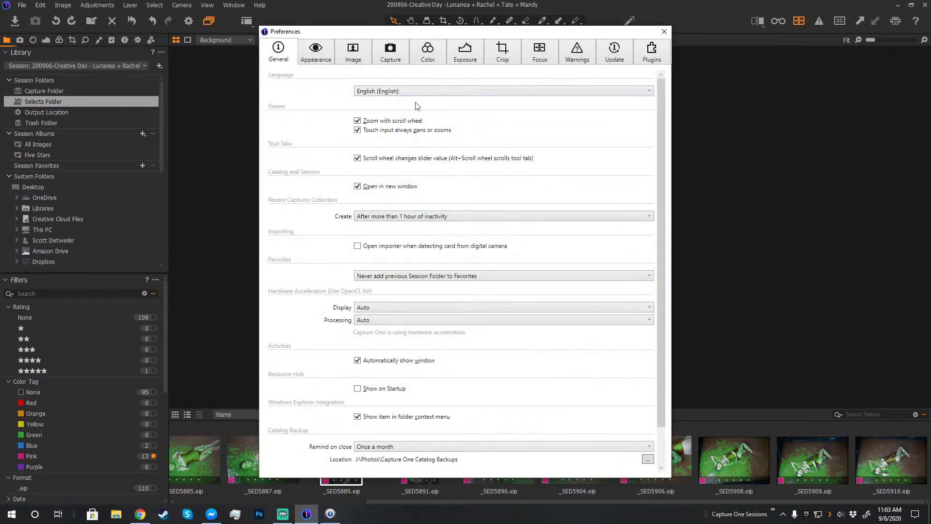
{"action": "left_click", "coordinate": [361, 57]}
{"action": "left_click", "coordinate": [388, 58]}
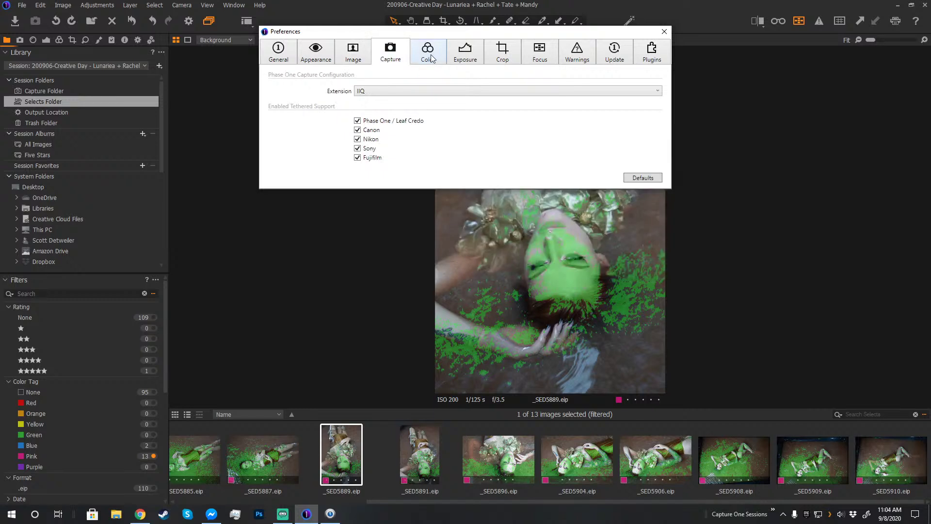
{"action": "left_click", "coordinate": [426, 58]}
{"action": "left_click", "coordinate": [466, 57]}
{"action": "left_click", "coordinate": [504, 55]}
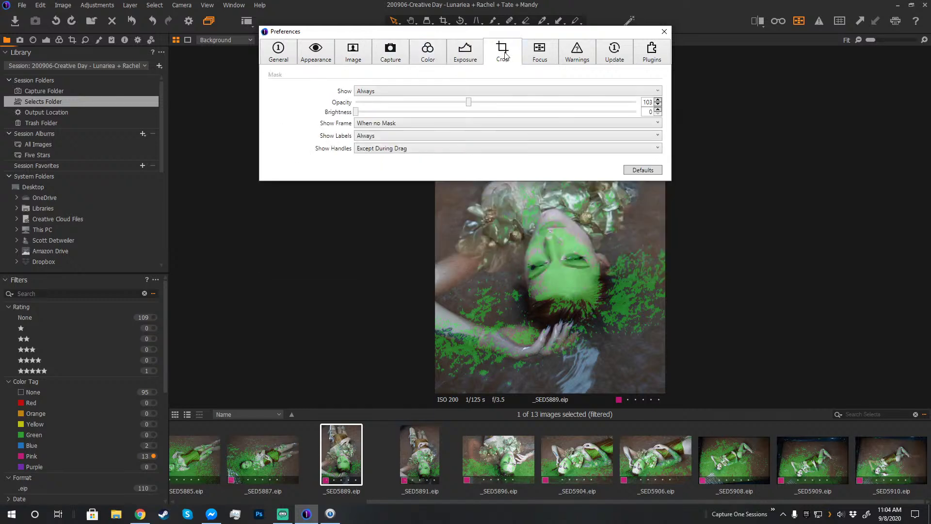
{"action": "left_click", "coordinate": [544, 54]}
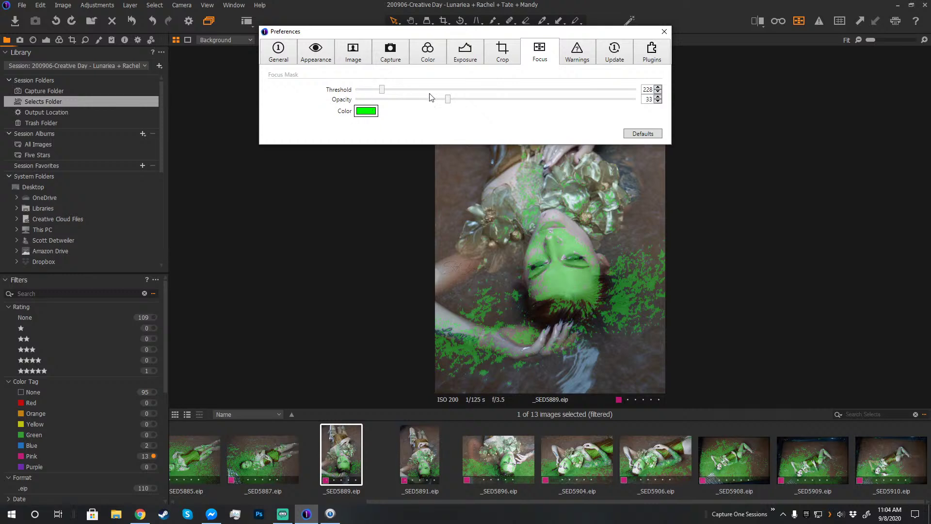
Step: Set the focus mask threshold to 225 and its opacity to 20, and close the preferences
{"action": "mouse_move", "coordinate": [382, 90]}
{"action": "left_mouse_down"}
{"action": "mouse_move", "coordinate": [365, 91]}
{"action": "mouse_move", "coordinate": [376, 93]}
{"action": "left_mouse_up"}
{"action": "left_click", "coordinate": [658, 92]}
{"action": "left_click", "coordinate": [658, 92]}
{"action": "left_click", "coordinate": [657, 87]}
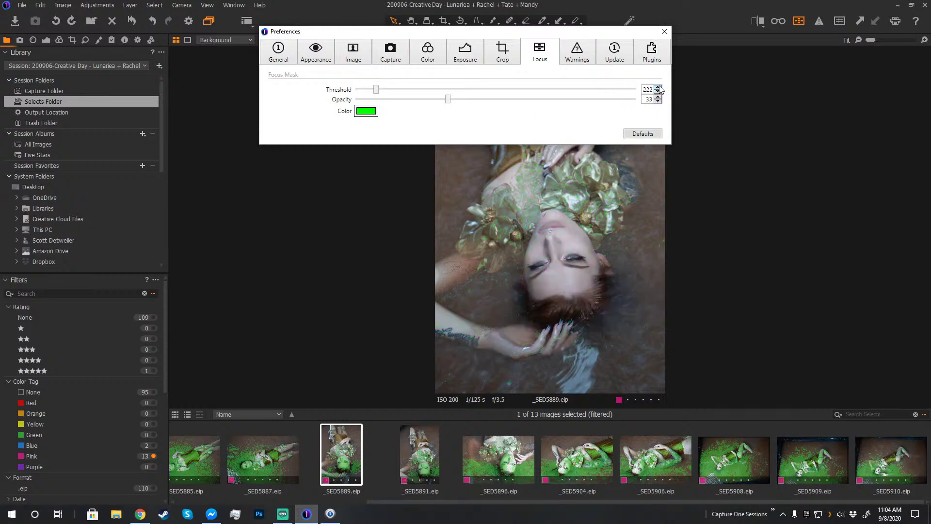
{"action": "left_click", "coordinate": [658, 87]}
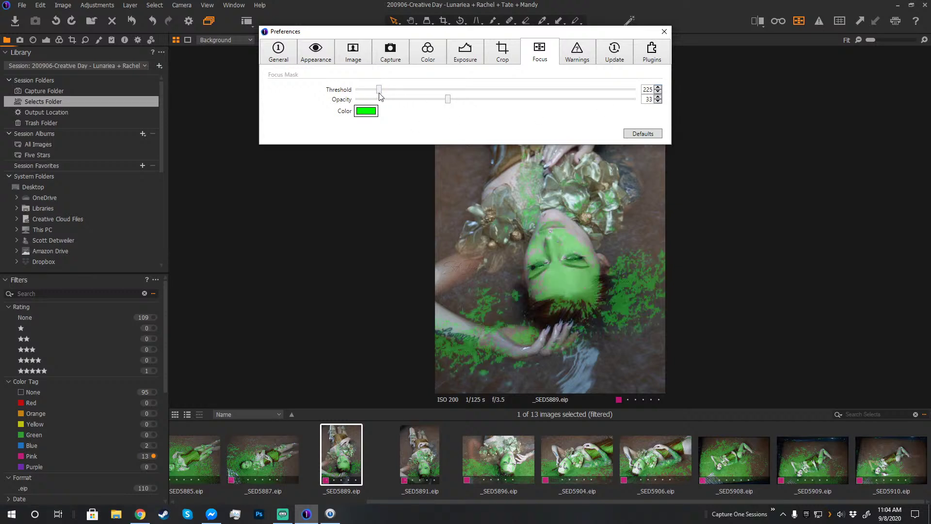
{"action": "left_click_drag", "start_coordinate": [447, 100], "coordinate": [411, 100]}
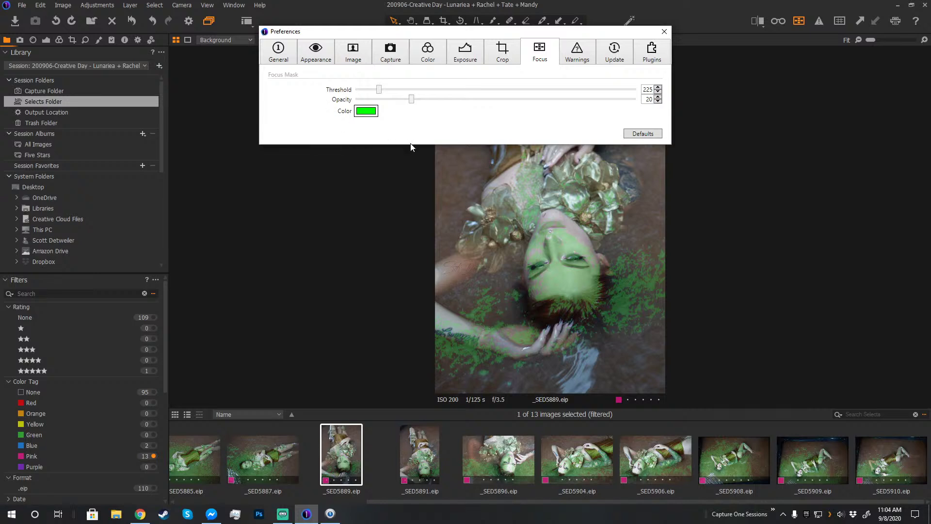
{"action": "left_click", "coordinate": [664, 32]}
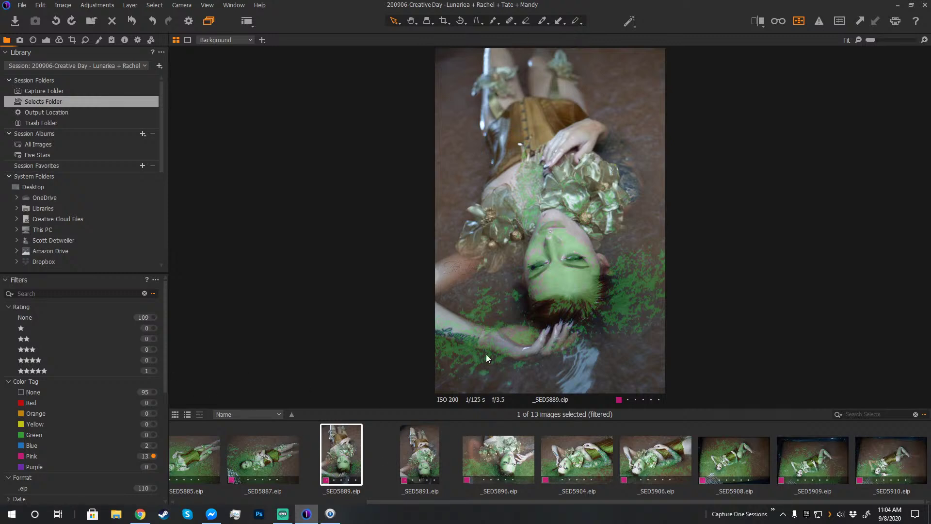
Step: Turn off the focus mask and display photo _SED5873
{"action": "left_click_drag", "start_coordinate": [600, 500], "coordinate": [374, 502]}
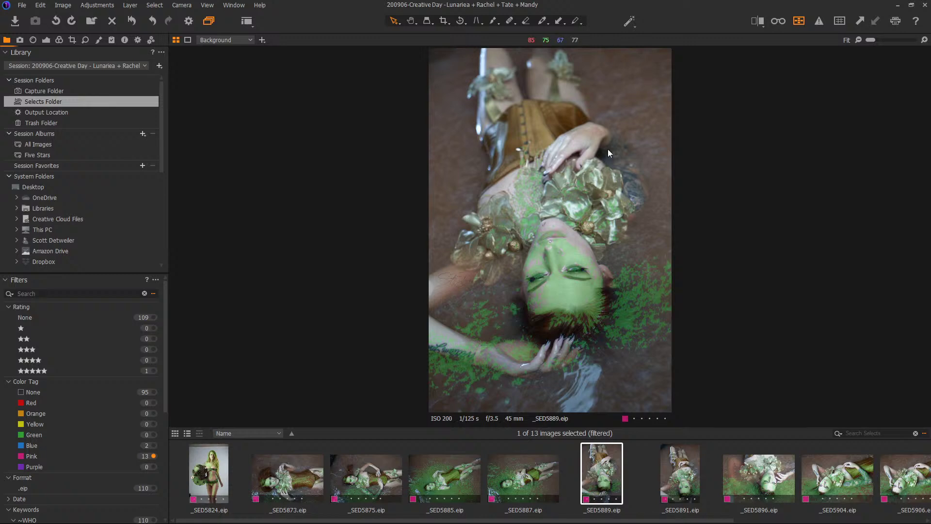
{"action": "left_click", "coordinate": [799, 24]}
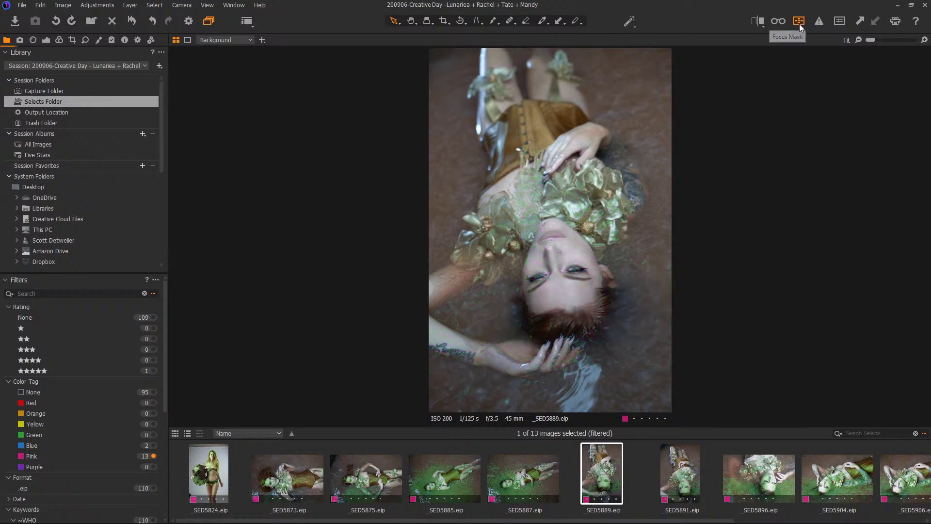
{"action": "left_click", "coordinate": [299, 475]}
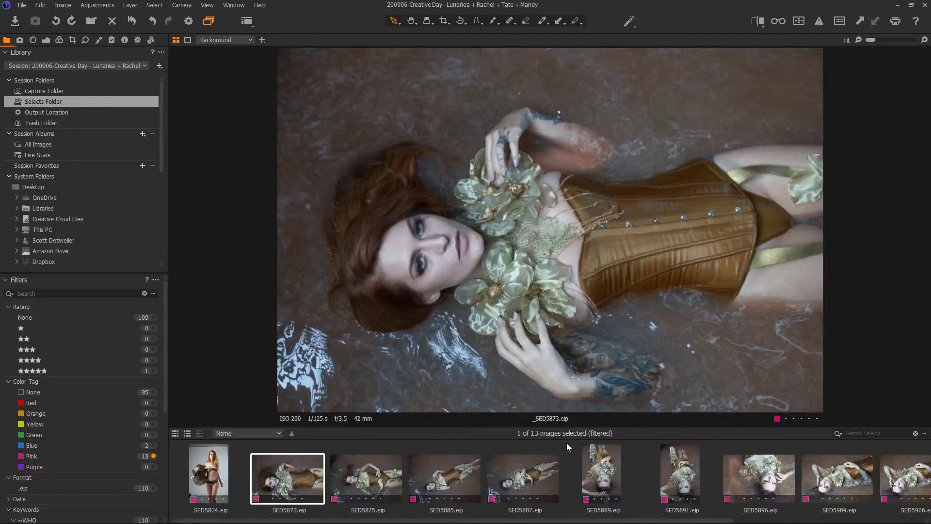
Step: Compare the pool photos one by one from _SED5875 through _SED5908
{"action": "key", "text": "Right"}
{"action": "key", "text": "Right"}
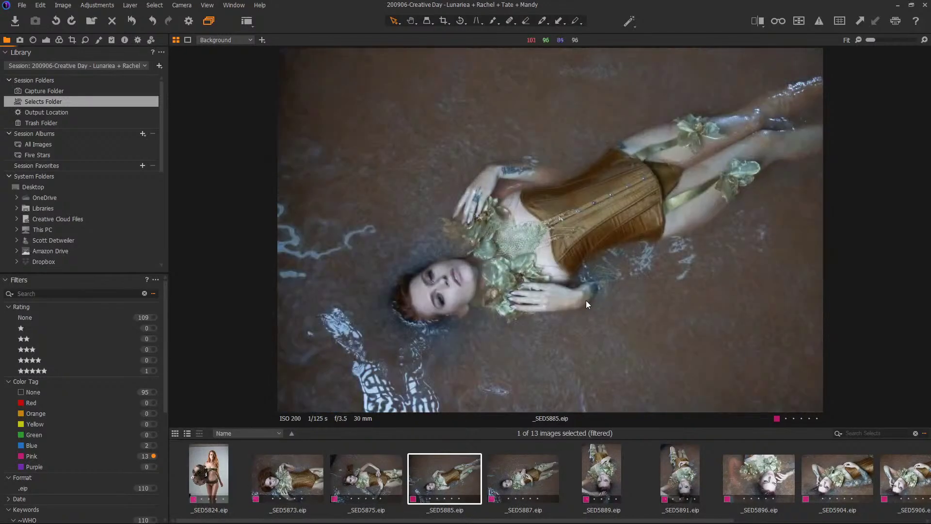
{"action": "key", "text": "Right"}
{"action": "key", "text": "Right"}
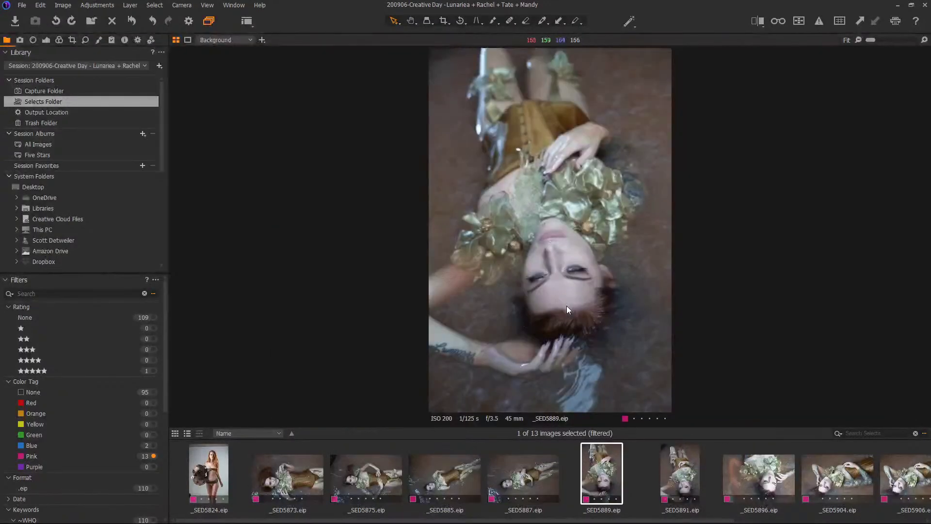
{"action": "key", "text": "Left"}
{"action": "key", "text": "Left"}
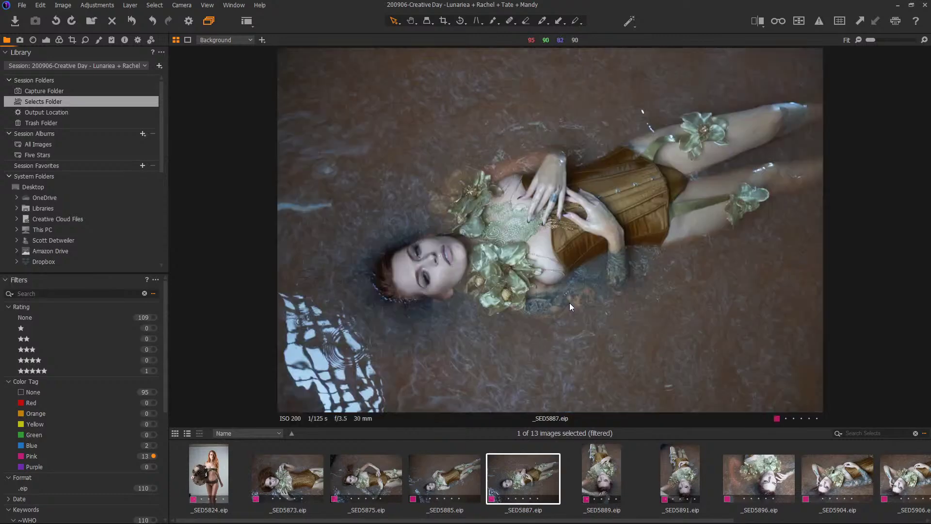
{"action": "key", "text": "Right"}
{"action": "key", "text": "Right"}
{"action": "key", "text": "Right"}
{"action": "key", "text": "Right"}
{"action": "key", "text": "Right"}
{"action": "key", "text": "Right"}
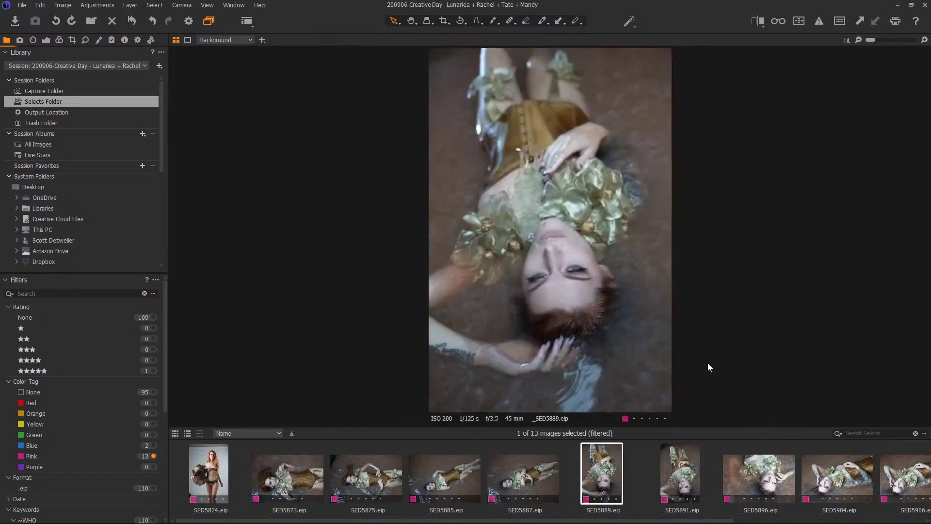
{"action": "key", "text": "Right"}
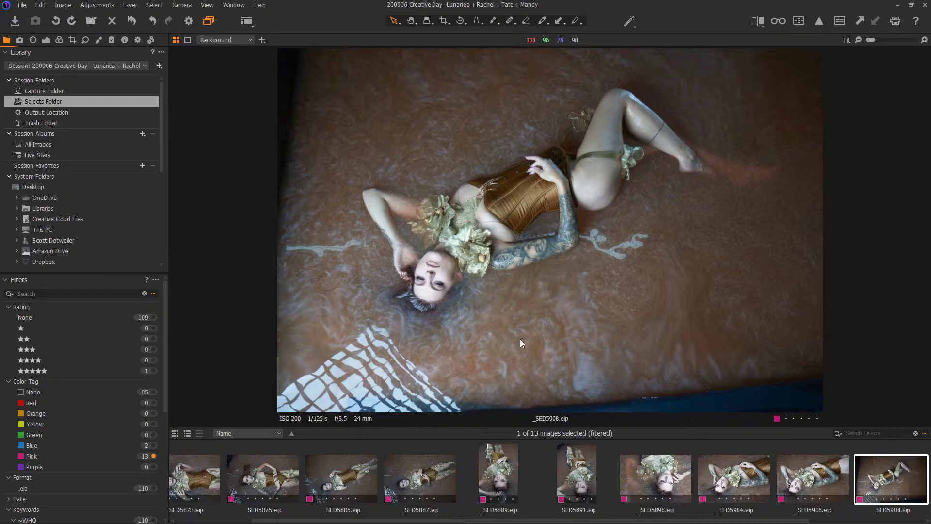
Step: Look back through the selects from _SED5906 to _SED5887, comparing _SED5891 and _SED5889 on the way
{"action": "left_click", "coordinate": [825, 481]}
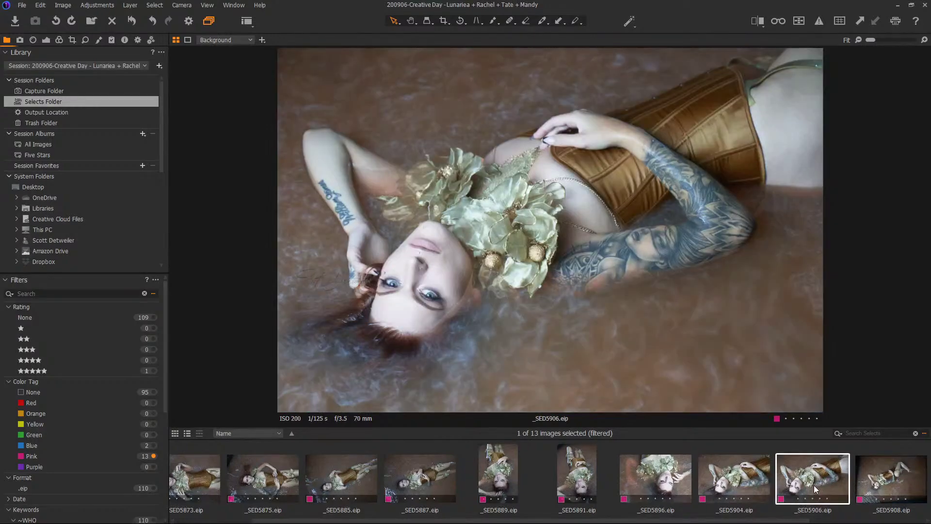
{"action": "key", "text": "Left"}
{"action": "key", "text": "Left"}
{"action": "key", "text": "Left"}
{"action": "key", "text": "Left"}
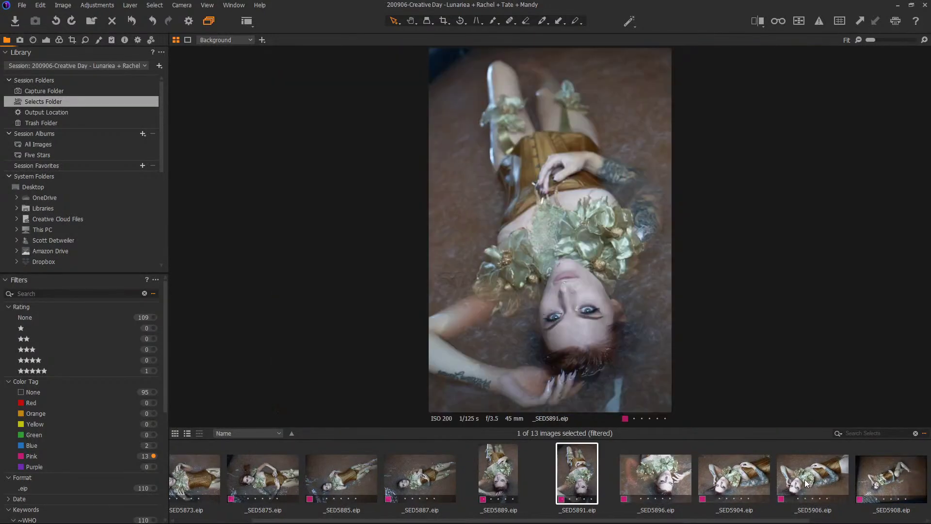
{"action": "key", "text": "Left"}
{"action": "key", "text": "Right"}
{"action": "key", "text": "Right"}
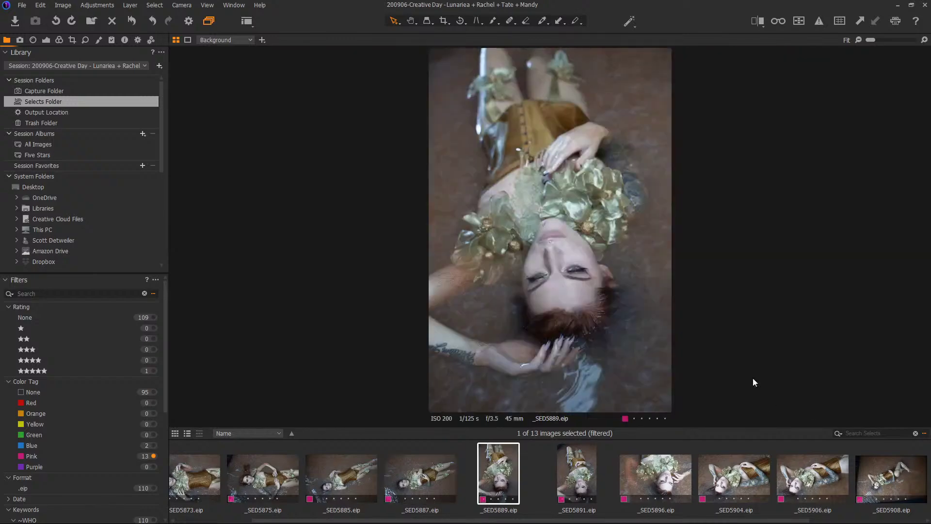
{"action": "key", "text": "Left"}
{"action": "key", "text": "Left"}
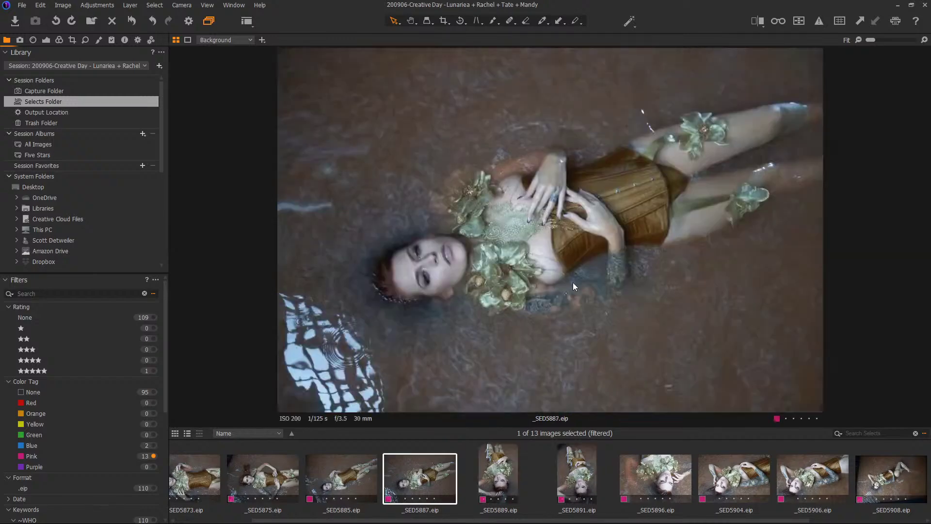
Step: Compare _SED5887 with the neighbouring pool photos, including _SED5875, and return to _SED5887
{"action": "key", "text": "Left"}
{"action": "key", "text": "Right"}
{"action": "left_click", "coordinate": [266, 475]}
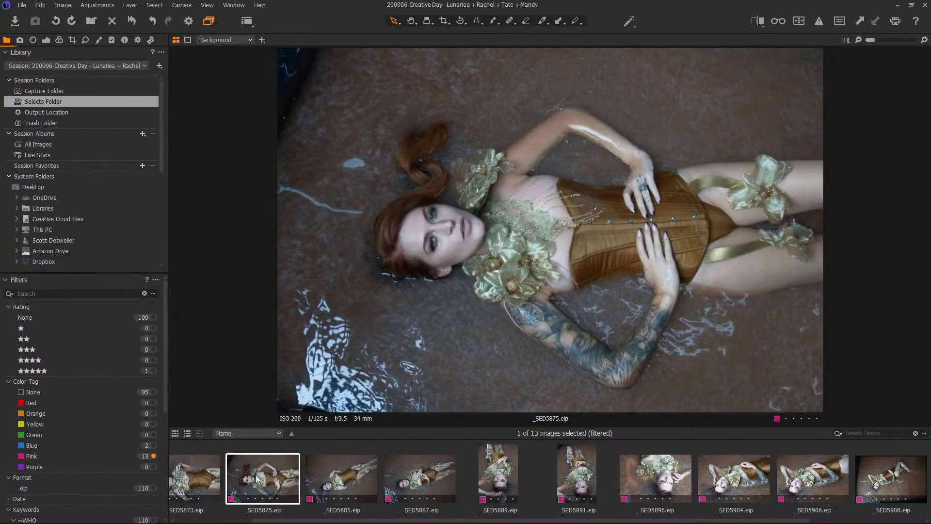
{"action": "left_click", "coordinate": [433, 478]}
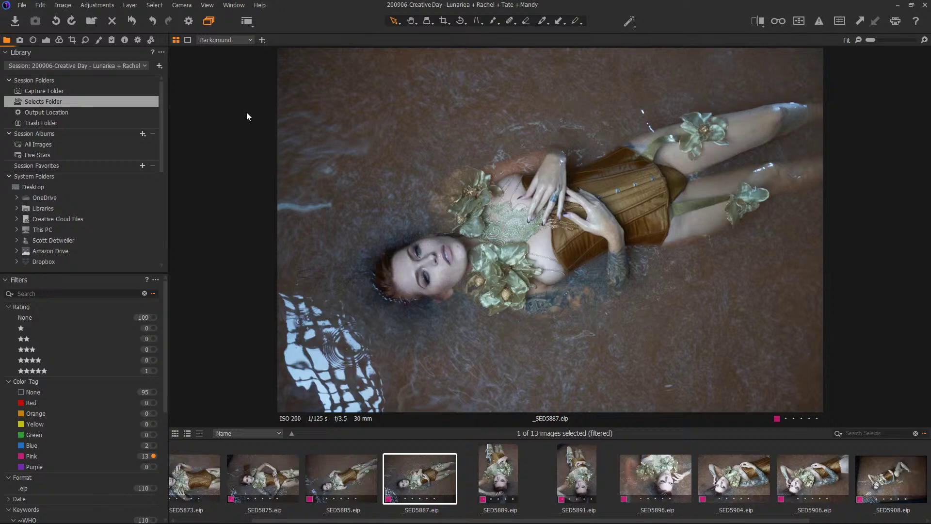
Step: View the photos in the session's output location and return to the Selects Folder
{"action": "left_click", "coordinate": [46, 112]}
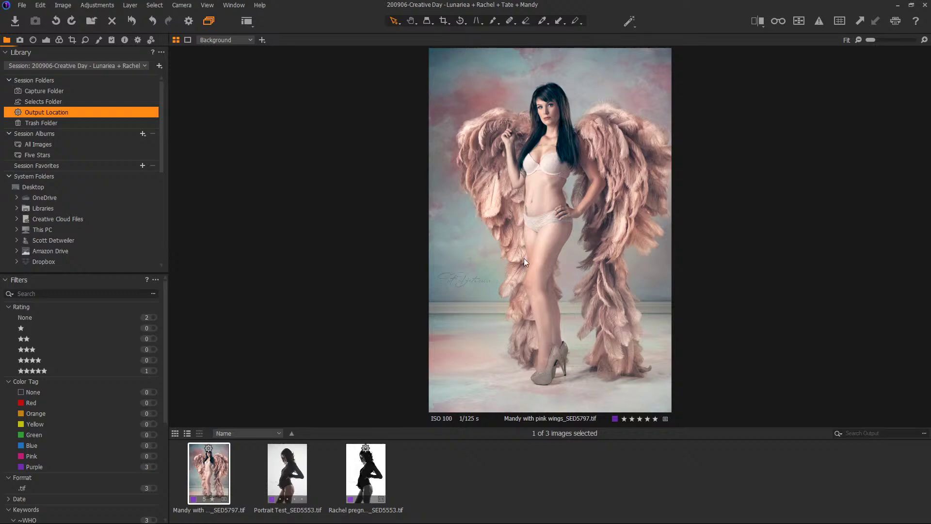
{"action": "left_click", "coordinate": [35, 101]}
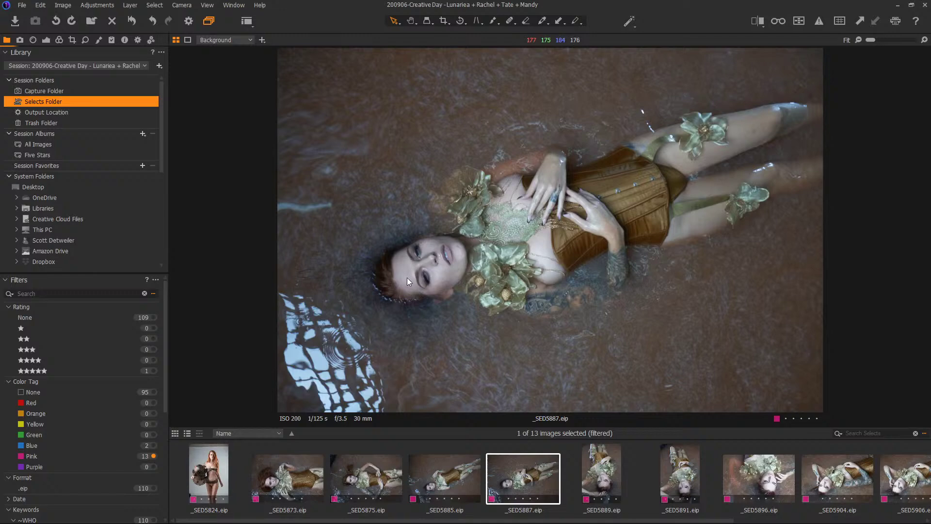
{"action": "left_click_drag", "start_coordinate": [407, 275], "coordinate": [427, 277]}
Step: Compare _SED5885 with _SED5887 and inspect the model's face in _SED5887 at 50% magnification
{"action": "key", "text": "Left"}
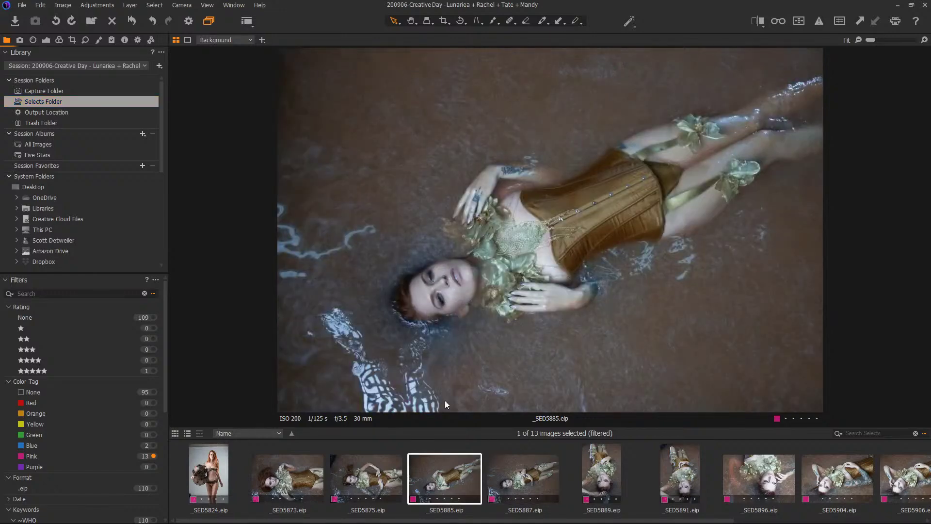
{"action": "left_click", "coordinate": [526, 471]}
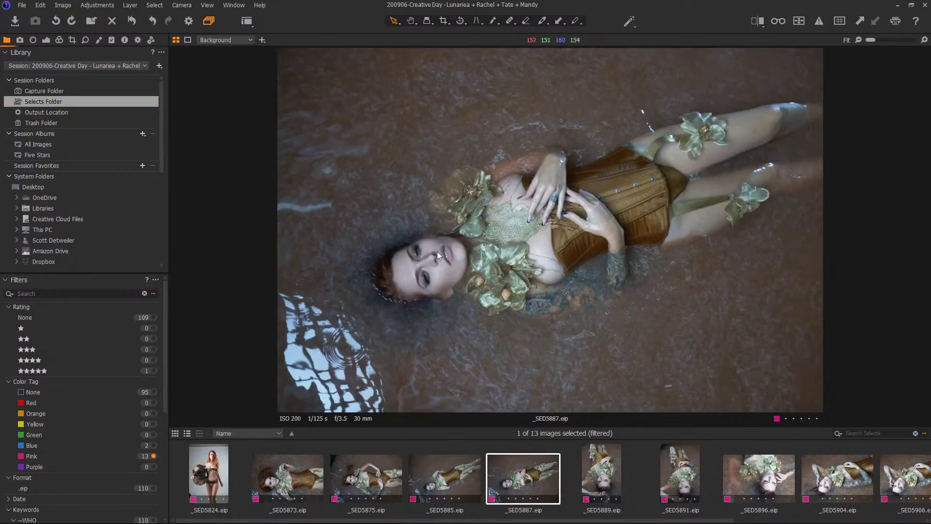
{"action": "scroll", "coordinate": [437, 251], "scroll_direction": "up", "scroll_amount": 3}
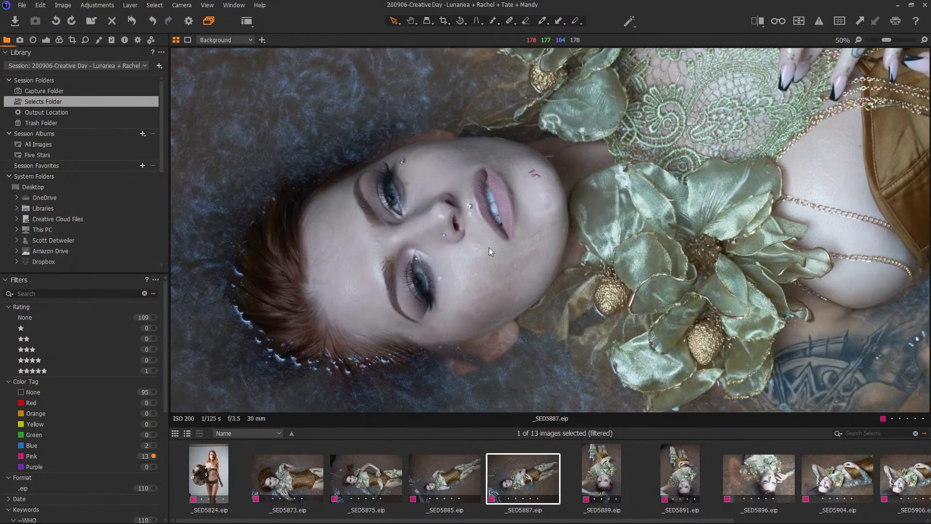
{"action": "scroll", "coordinate": [553, 223], "scroll_direction": "down", "scroll_amount": 3}
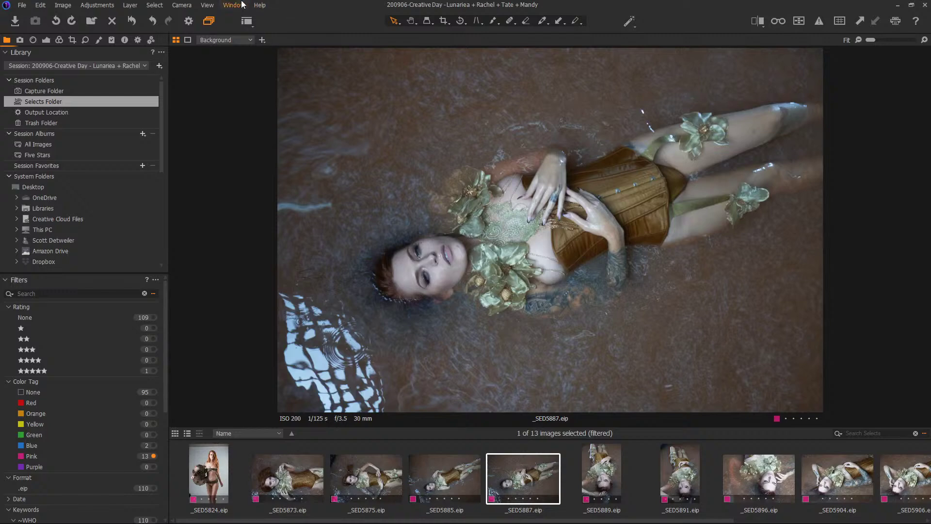
Step: Preview the alternative base characteristics curves on _SED5887 and choose Film Extra Shadow
{"action": "left_click", "coordinate": [35, 40]}
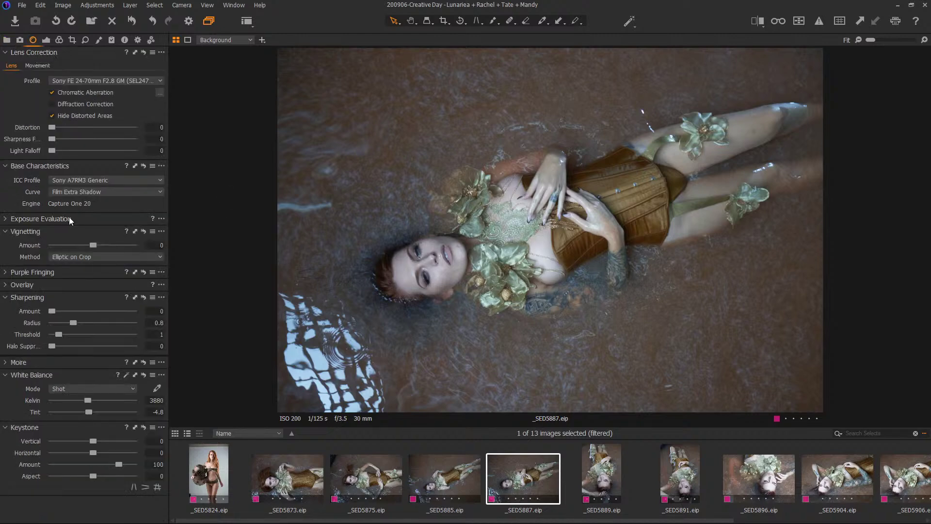
{"action": "left_click", "coordinate": [109, 191]}
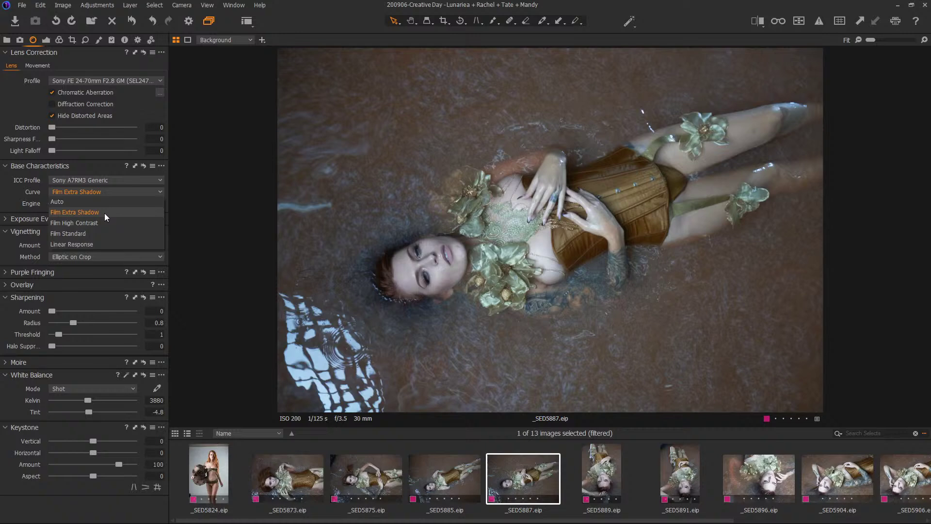
{"action": "left_click", "coordinate": [104, 213]}
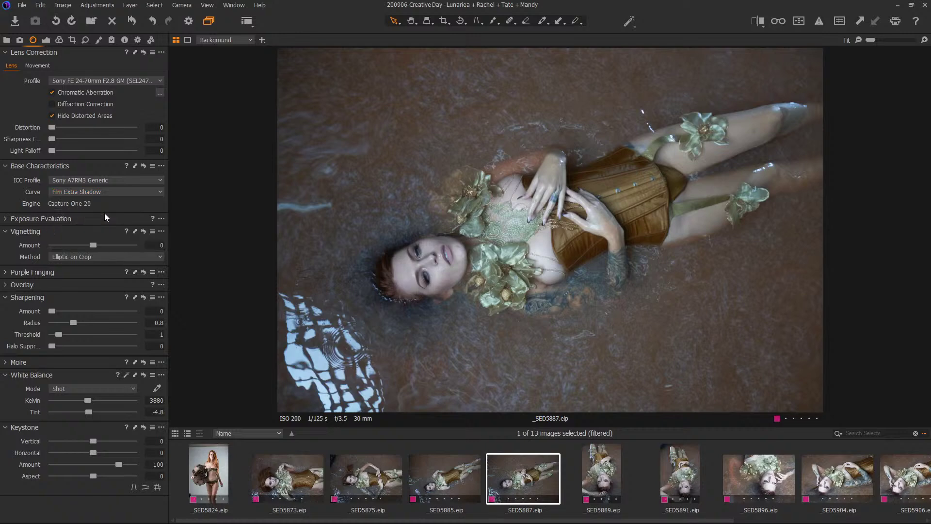
{"action": "left_click", "coordinate": [121, 190]}
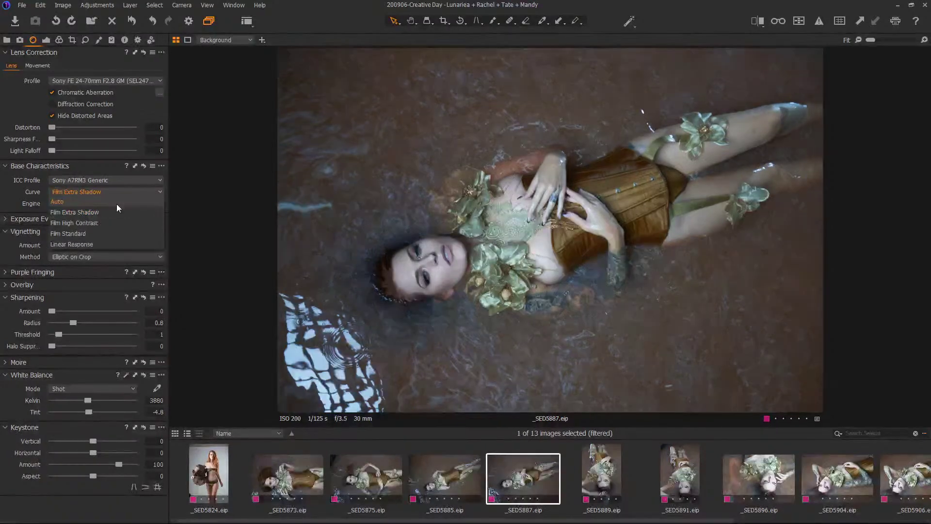
{"action": "left_click", "coordinate": [117, 212]}
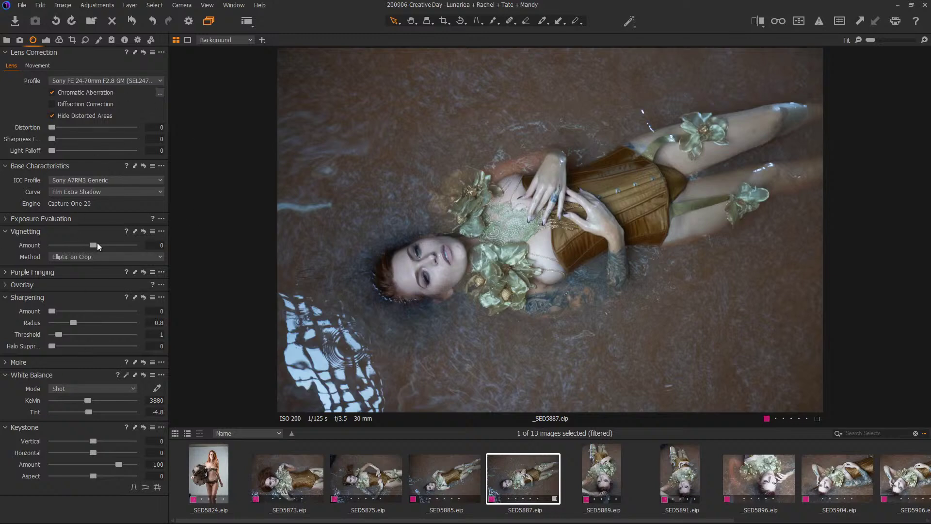
Step: Set the vignetting amount to 0.71 to brighten the photo's edges
{"action": "mouse_move", "coordinate": [97, 246]}
{"action": "left_mouse_down"}
{"action": "mouse_move", "coordinate": [85, 246]}
{"action": "mouse_move", "coordinate": [109, 245]}
{"action": "left_mouse_up"}
{"action": "double_click", "coordinate": [110, 245]}
{"action": "left_click_drag", "start_coordinate": [95, 245], "coordinate": [102, 245]}
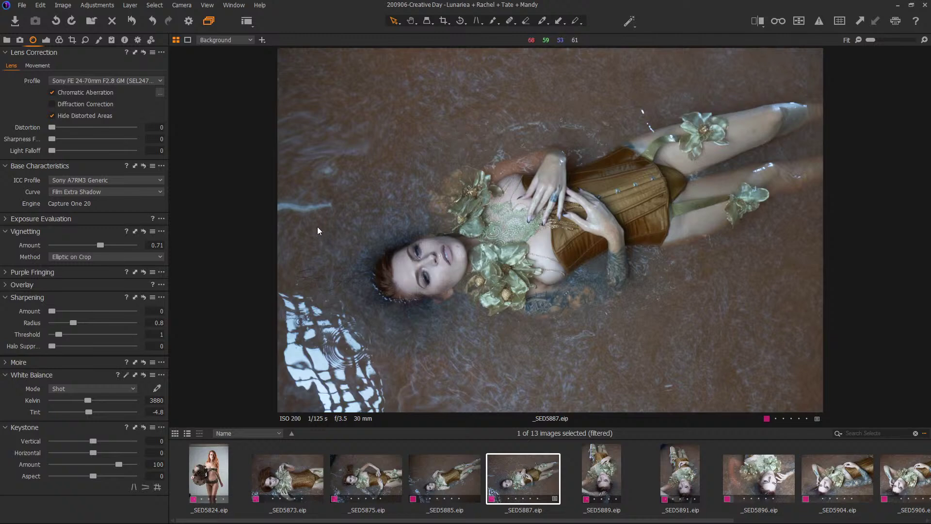
Step: Try lowering the Background layer's Exposure to -0.8 and to -1.35, resetting it after each trial
{"action": "left_click", "coordinate": [48, 41]}
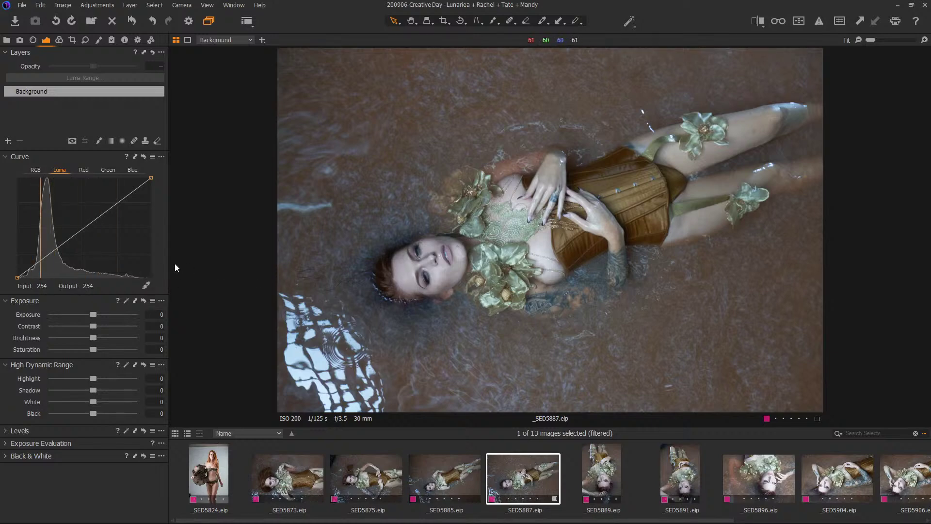
{"action": "left_click_drag", "start_coordinate": [94, 315], "coordinate": [95, 315]}
{"action": "left_click_drag", "start_coordinate": [91, 315], "coordinate": [82, 315]}
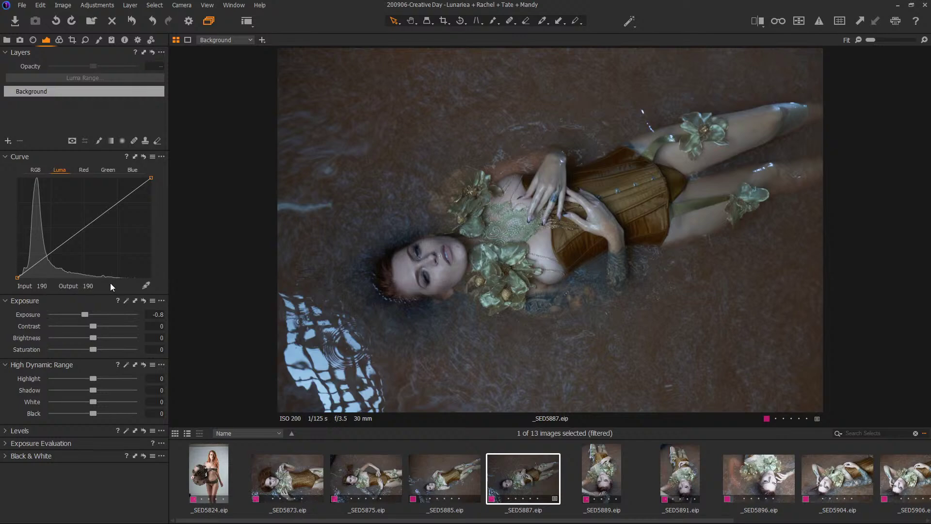
{"action": "double_click", "coordinate": [84, 315]}
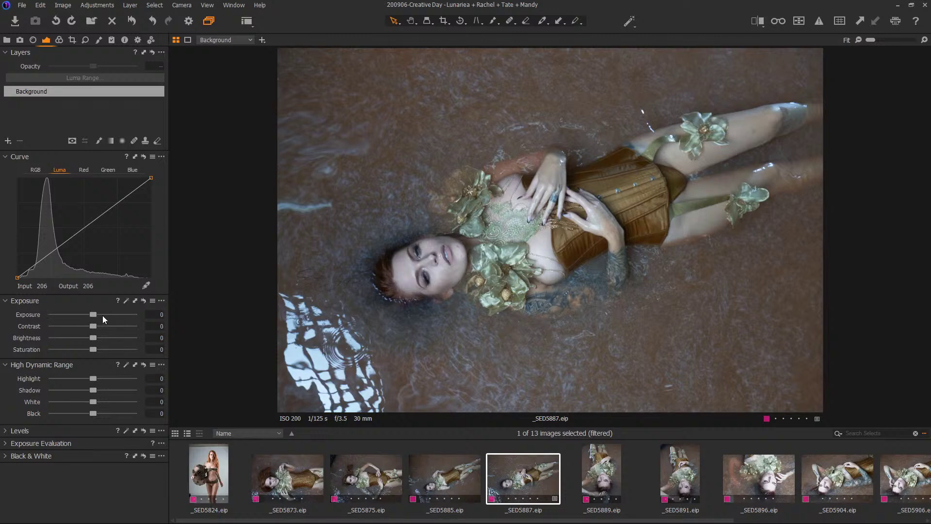
{"action": "left_click_drag", "start_coordinate": [93, 315], "coordinate": [93, 313]}
{"action": "left_click_drag", "start_coordinate": [95, 313], "coordinate": [79, 314]}
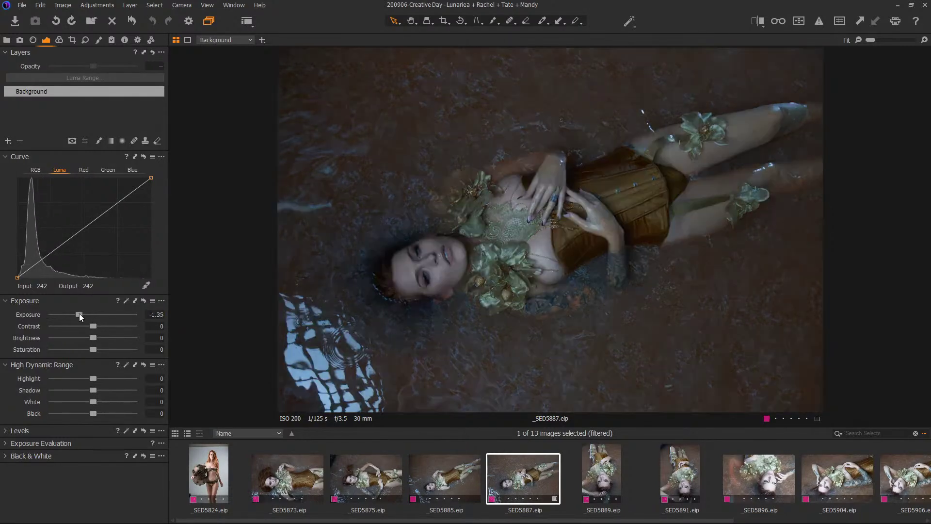
{"action": "double_click", "coordinate": [80, 313]}
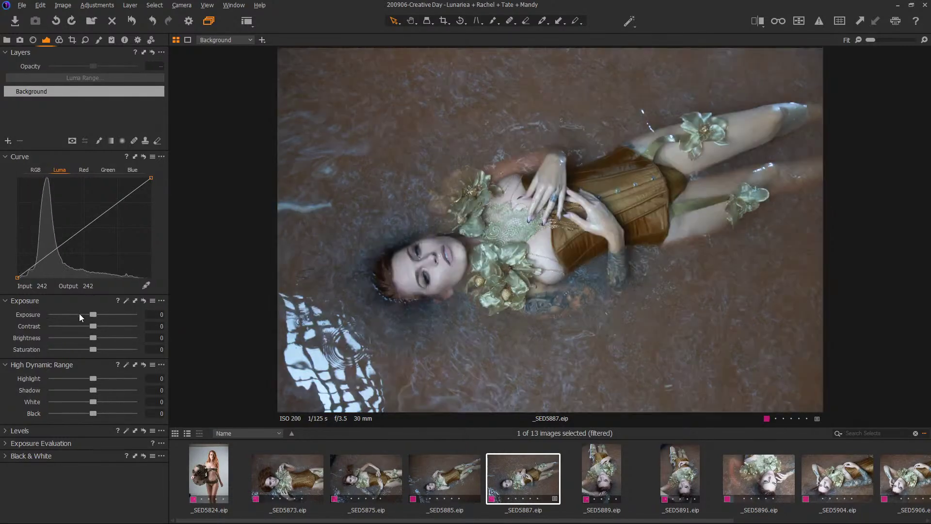
Step: Try the Contrast, Brightness and Saturation adjustments, and set the Background layer's Highlight to 17
{"action": "mouse_move", "coordinate": [94, 326]}
{"action": "left_mouse_down"}
{"action": "mouse_move", "coordinate": [106, 325]}
{"action": "mouse_move", "coordinate": [81, 325]}
{"action": "mouse_move", "coordinate": [103, 325]}
{"action": "left_mouse_up"}
{"action": "double_click", "coordinate": [103, 325]}
{"action": "mouse_move", "coordinate": [93, 339]}
{"action": "left_mouse_down"}
{"action": "mouse_move", "coordinate": [76, 337]}
{"action": "mouse_move", "coordinate": [94, 337]}
{"action": "left_mouse_up"}
{"action": "left_click_drag", "start_coordinate": [94, 350], "coordinate": [98, 351]}
{"action": "mouse_move", "coordinate": [94, 379]}
{"action": "left_mouse_down"}
{"action": "mouse_move", "coordinate": [73, 380]}
{"action": "mouse_move", "coordinate": [109, 383]}
{"action": "mouse_move", "coordinate": [67, 380]}
{"action": "mouse_move", "coordinate": [99, 377]}
{"action": "left_mouse_up"}
Step: Draw a linear gradient mask over the head side of the photo and set its adjustment layer's Exposure to 0.47
{"action": "key", "text": "g"}
{"action": "left_click_drag", "start_coordinate": [352, 234], "coordinate": [557, 225]}
{"action": "key", "text": "m"}
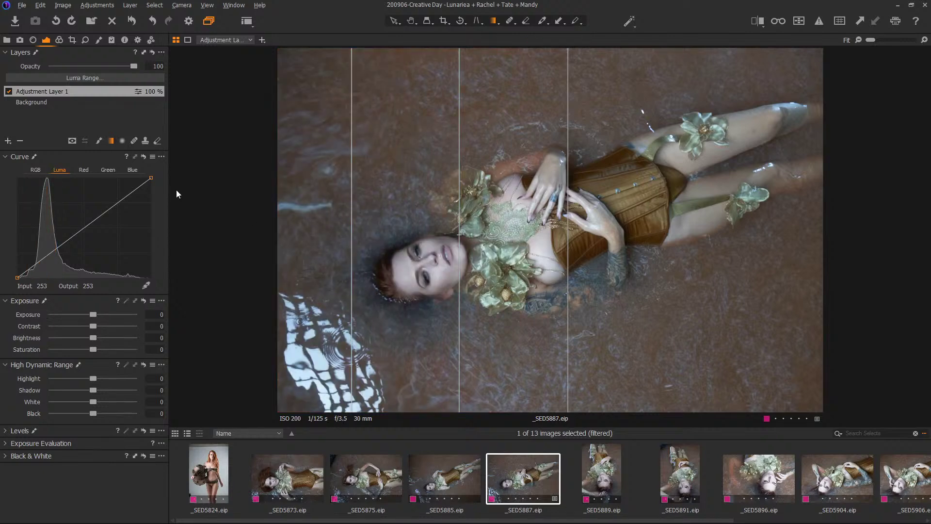
{"action": "left_click_drag", "start_coordinate": [94, 314], "coordinate": [97, 315]}
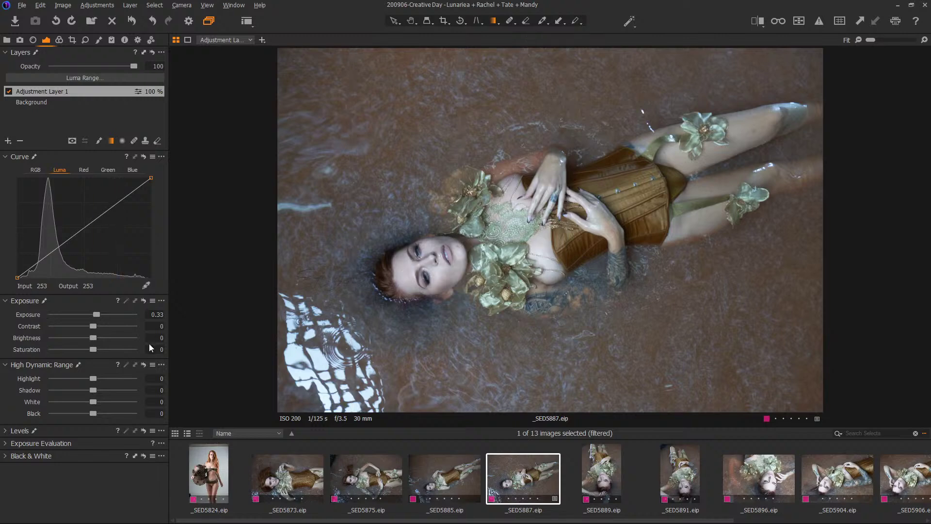
{"action": "left_click_drag", "start_coordinate": [95, 314], "coordinate": [97, 314]}
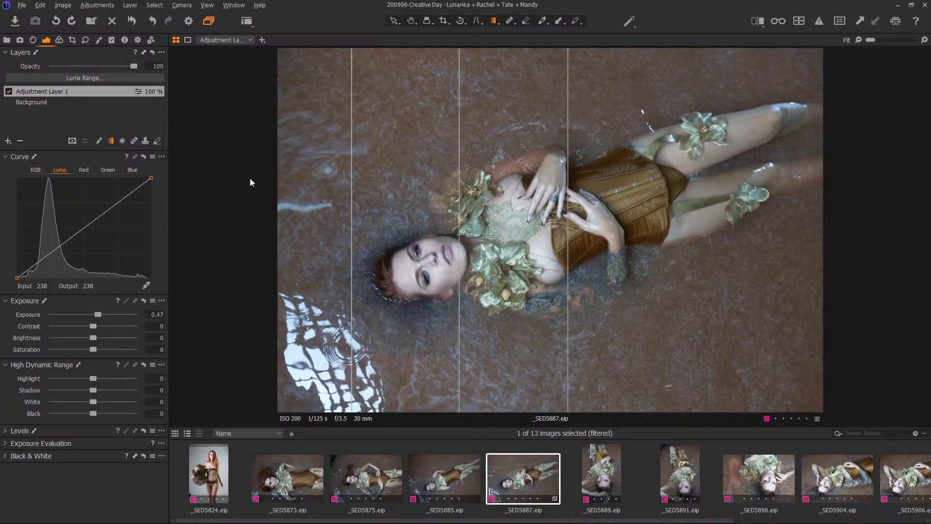
Step: Add a second adjustment layer with a linear gradient mask over the legs and set its Exposure to 0.47
{"action": "left_click", "coordinate": [7, 141]}
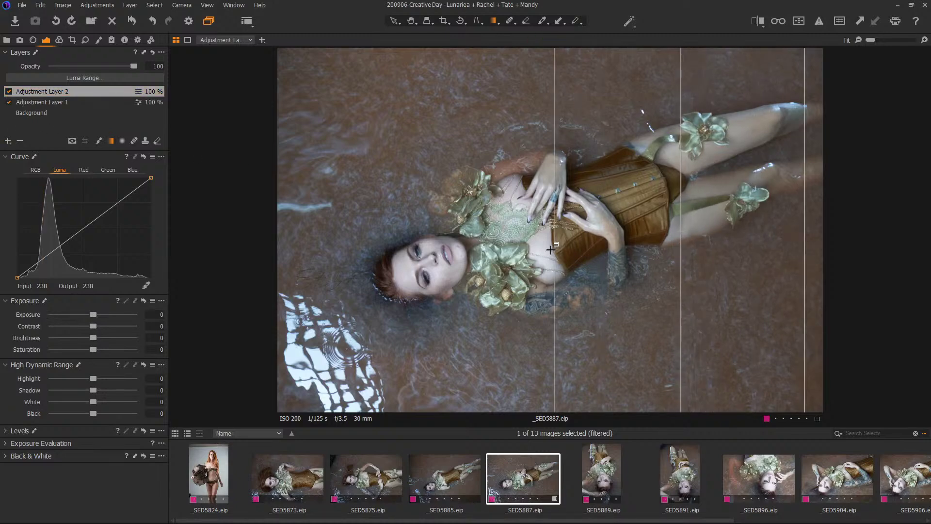
{"action": "left_click_drag", "start_coordinate": [92, 315], "coordinate": [98, 316]}
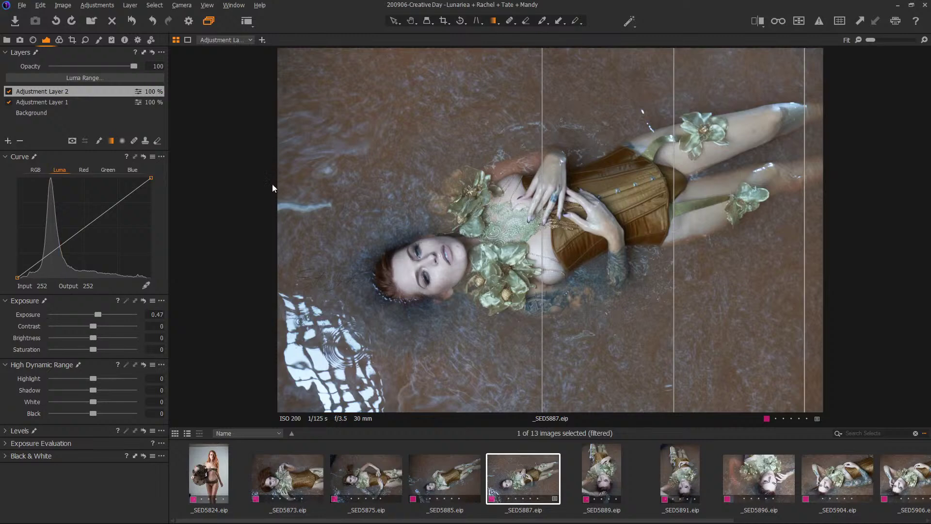
Step: Try raising Shadow to 32 on Adjustment Layer 2 and then on the Background layer, resetting both
{"action": "left_click", "coordinate": [38, 112]}
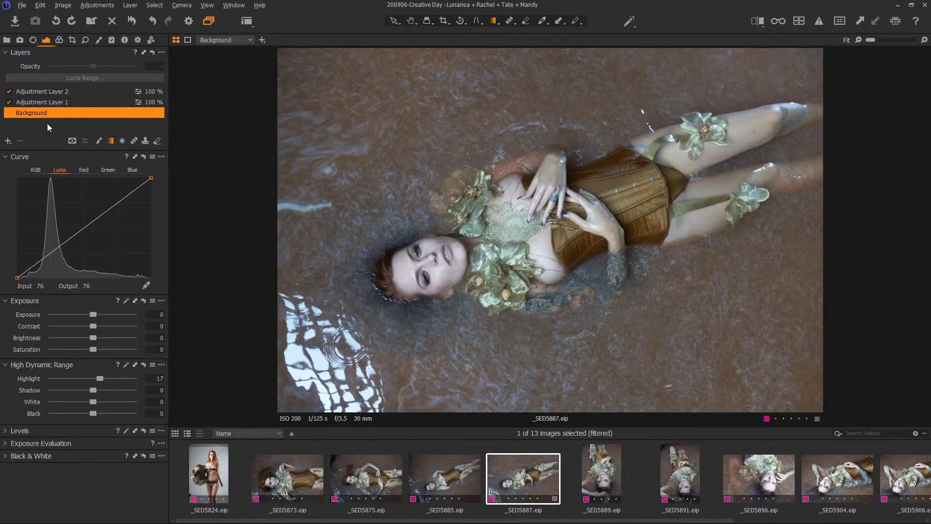
{"action": "left_click", "coordinate": [53, 93]}
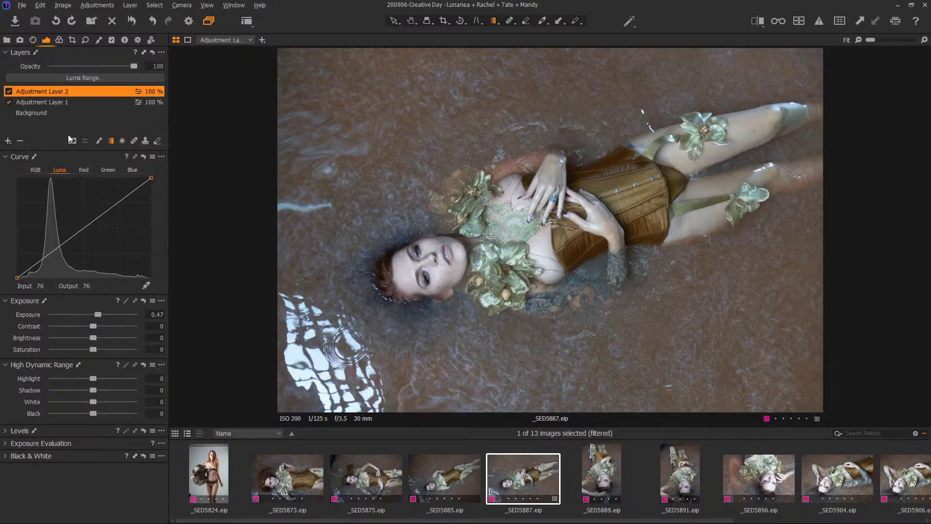
{"action": "left_click_drag", "start_coordinate": [93, 390], "coordinate": [108, 392]}
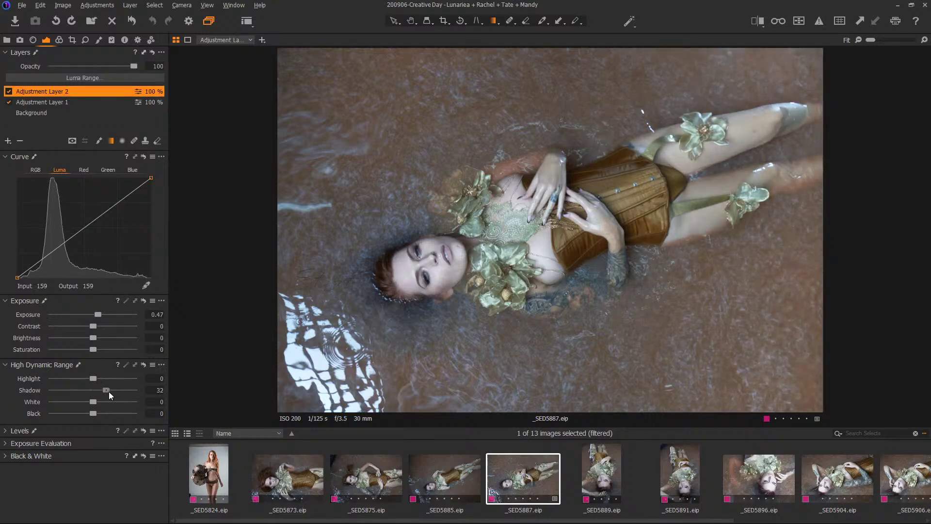
{"action": "double_click", "coordinate": [106, 390]}
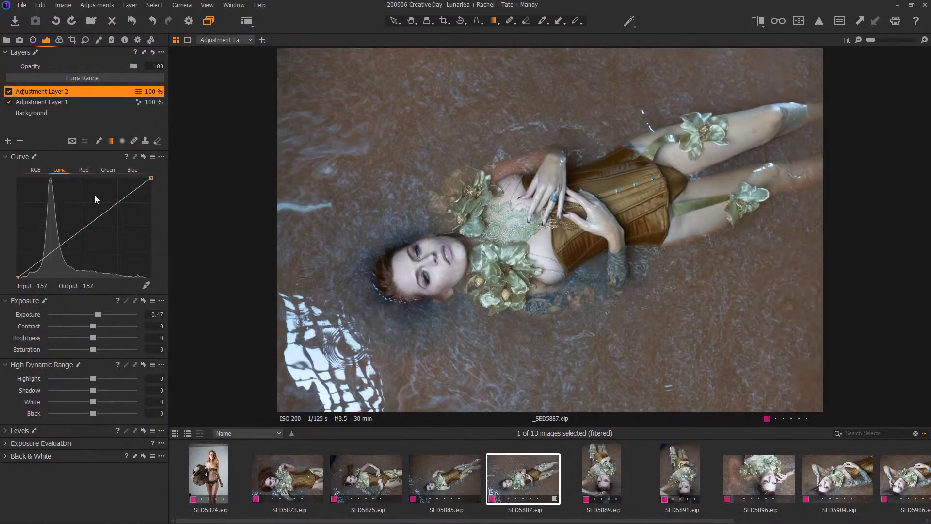
{"action": "left_click", "coordinate": [33, 114]}
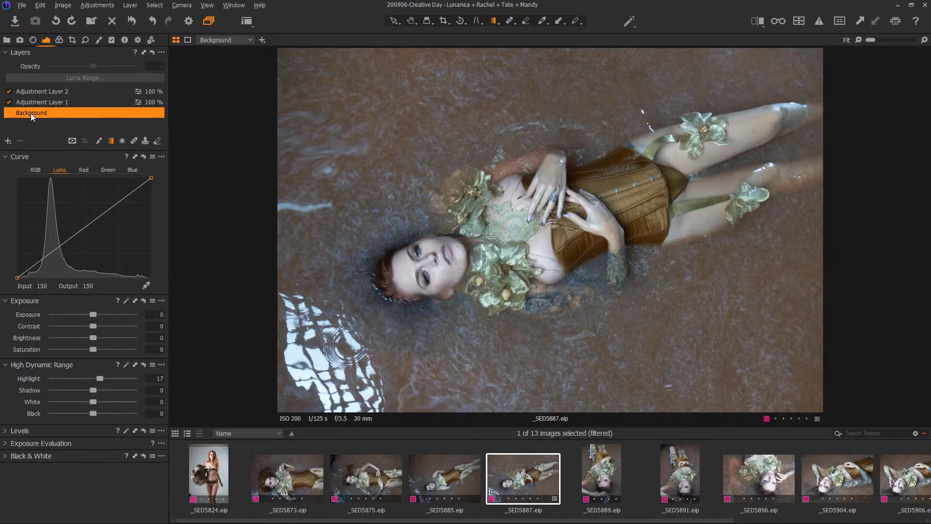
{"action": "left_click_drag", "start_coordinate": [90, 391], "coordinate": [105, 388]}
{"action": "double_click", "coordinate": [105, 389]}
Step: Browse all the ICC profiles, previewing Fuji and Canon camera profiles on the photo, and close the list without choosing one
{"action": "left_click", "coordinate": [33, 40]}
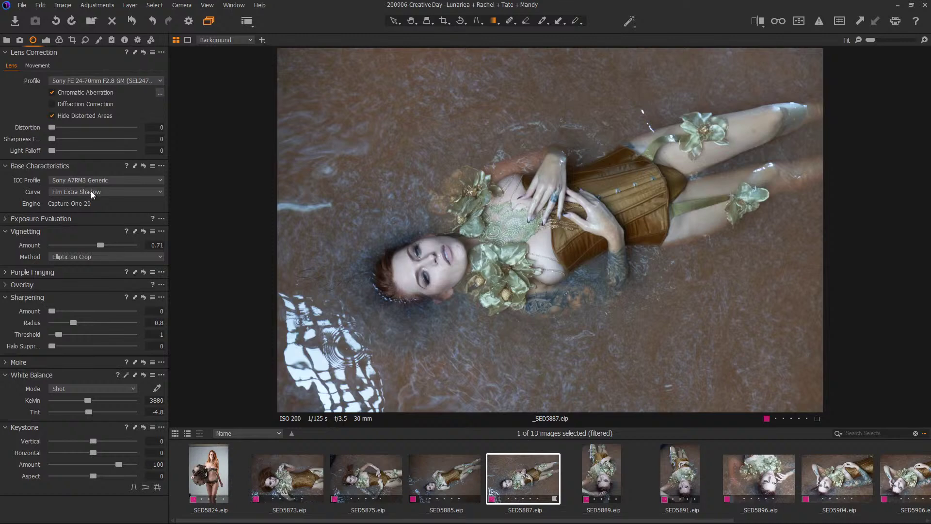
{"action": "left_click", "coordinate": [150, 181]}
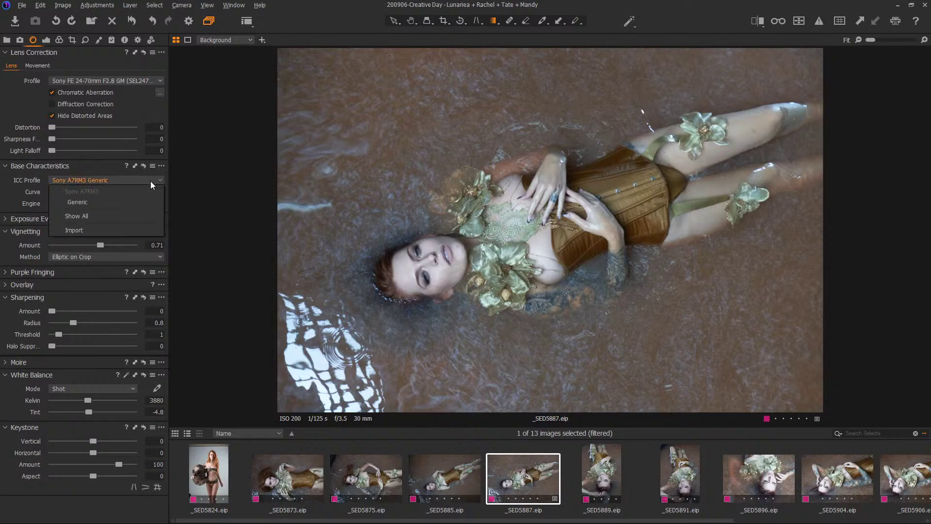
{"action": "left_click", "coordinate": [111, 215]}
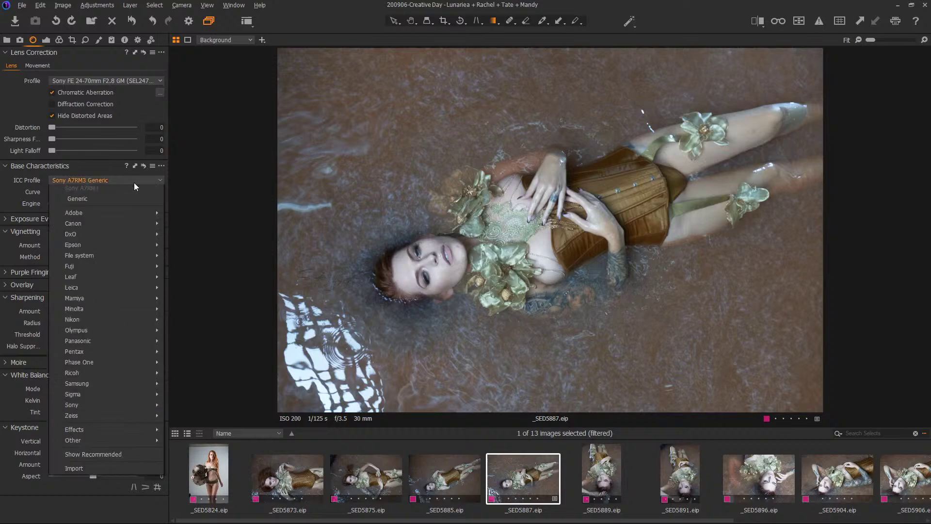
{"action": "mouse_move", "coordinate": [122, 268]}
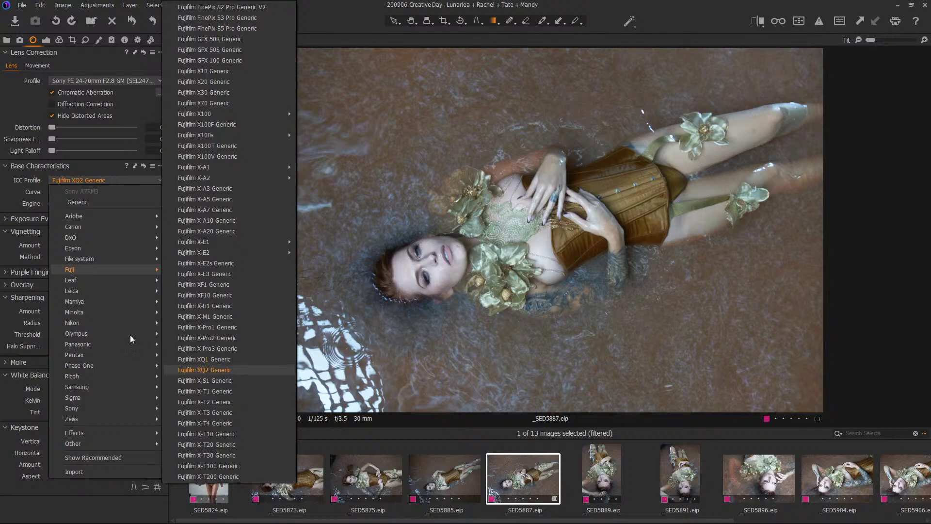
{"action": "mouse_move", "coordinate": [83, 227]}
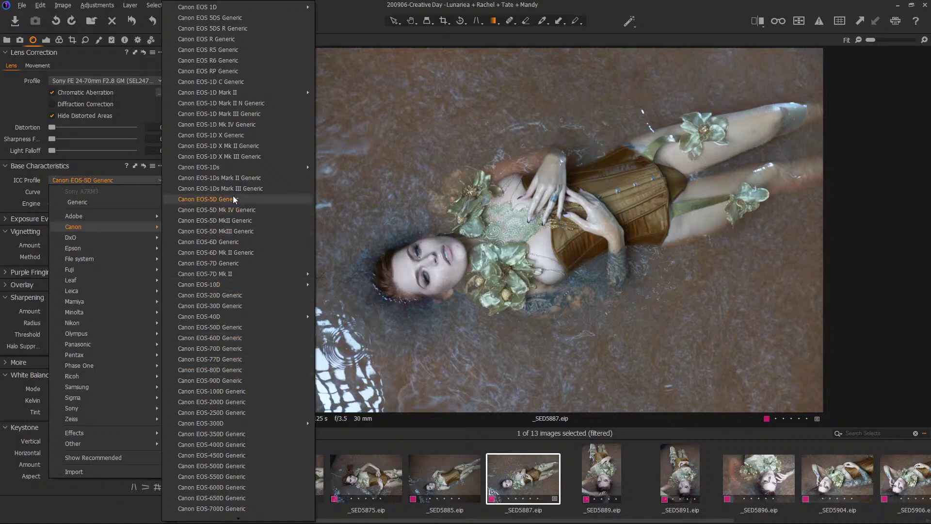
{"action": "key", "text": "Escape"}
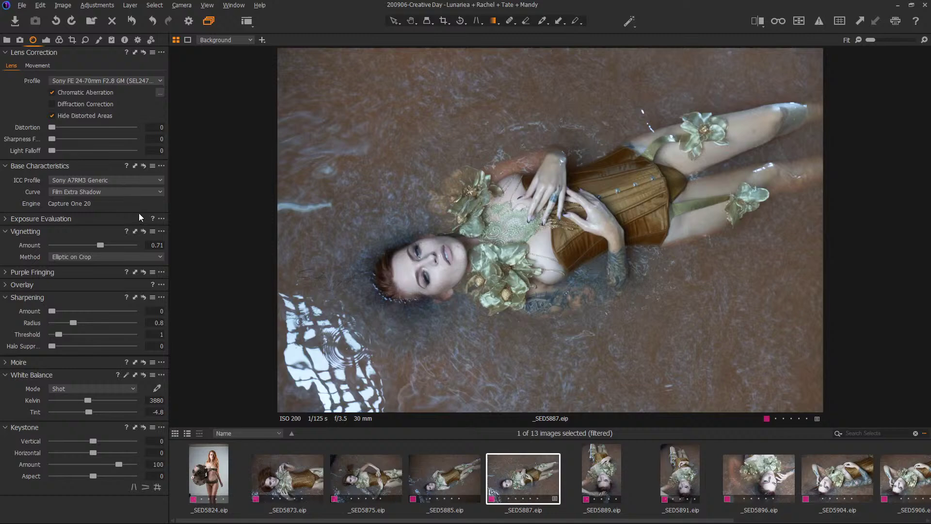
Step: Browse the Phase One ICC profiles, previewing IQ260 and IQ250 profiles on the photo, and close the list without choosing one
{"action": "left_click", "coordinate": [117, 180]}
{"action": "mouse_move", "coordinate": [101, 366]}
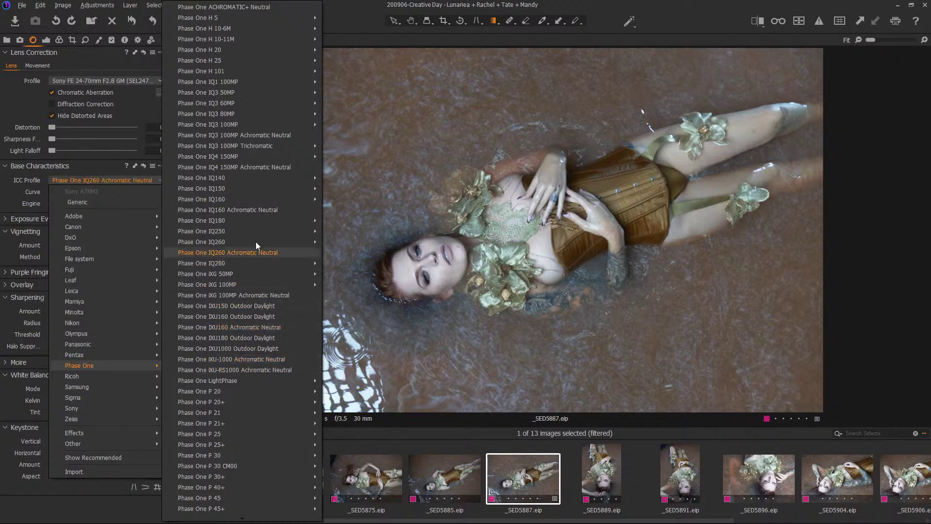
{"action": "mouse_move", "coordinate": [263, 232]}
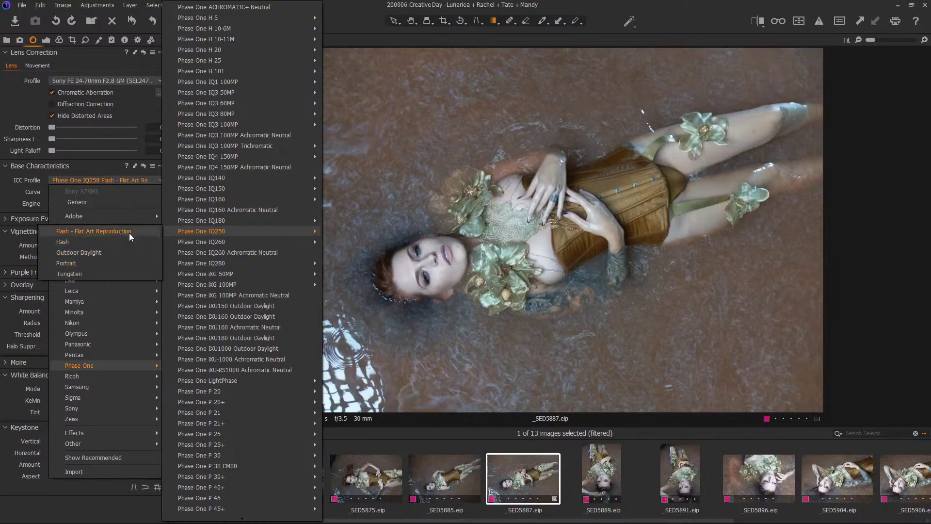
{"action": "left_click", "coordinate": [359, 4]}
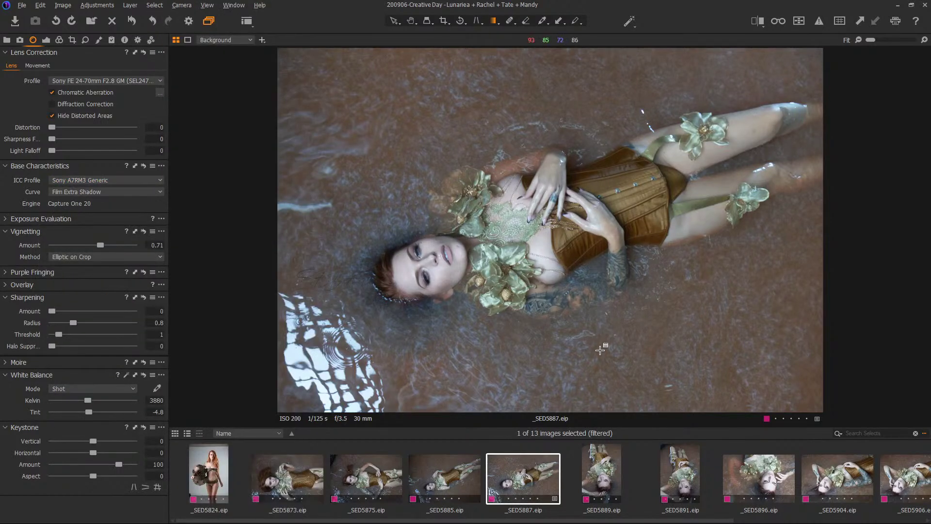
Step: Try lowering Shadow to -15 and raising Black to 44 on the Background layer, resetting each to 0
{"action": "left_click", "coordinate": [46, 40]}
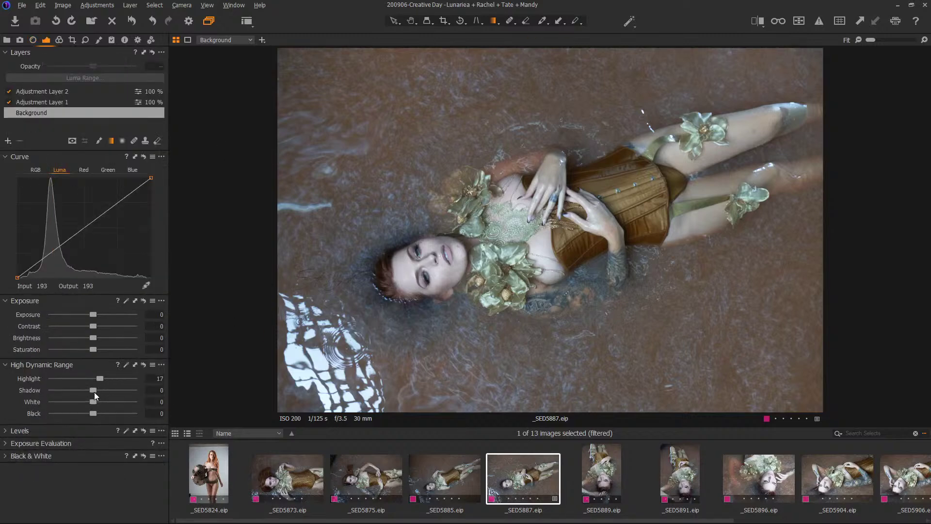
{"action": "mouse_move", "coordinate": [94, 389]}
{"action": "left_mouse_down"}
{"action": "mouse_move", "coordinate": [102, 387]}
{"action": "mouse_move", "coordinate": [89, 387]}
{"action": "left_mouse_up"}
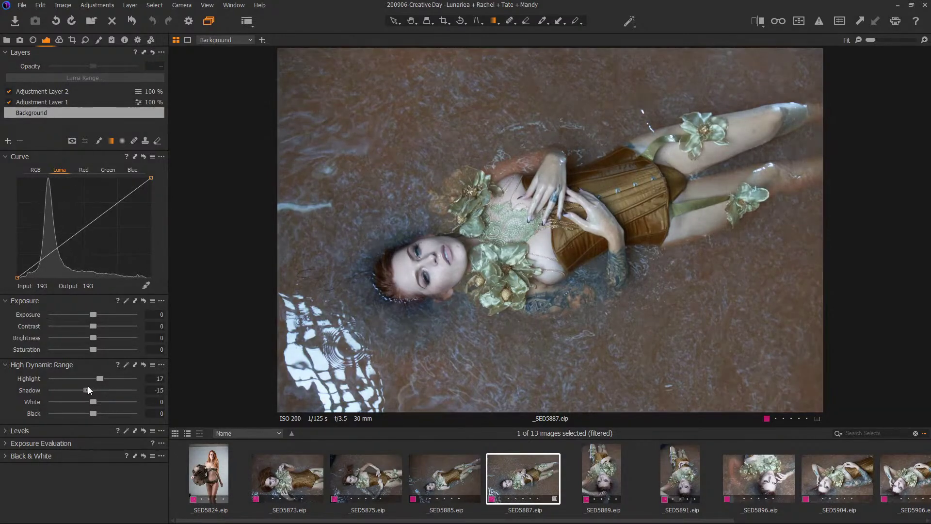
{"action": "double_click", "coordinate": [86, 388]}
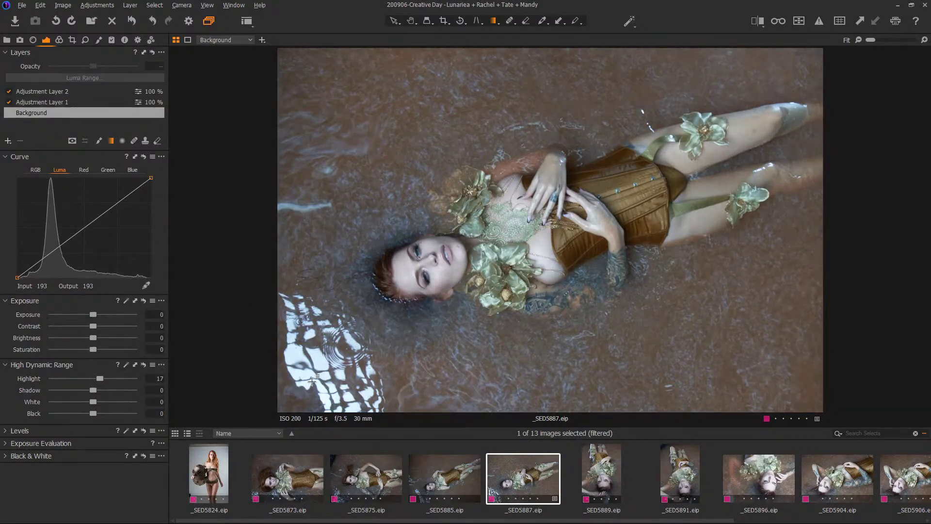
{"action": "mouse_move", "coordinate": [89, 402]}
{"action": "left_mouse_down"}
{"action": "mouse_move", "coordinate": [103, 392]}
{"action": "mouse_move", "coordinate": [101, 404]}
{"action": "mouse_move", "coordinate": [85, 400]}
{"action": "left_mouse_up"}
{"action": "left_click_drag", "start_coordinate": [94, 415], "coordinate": [112, 412]}
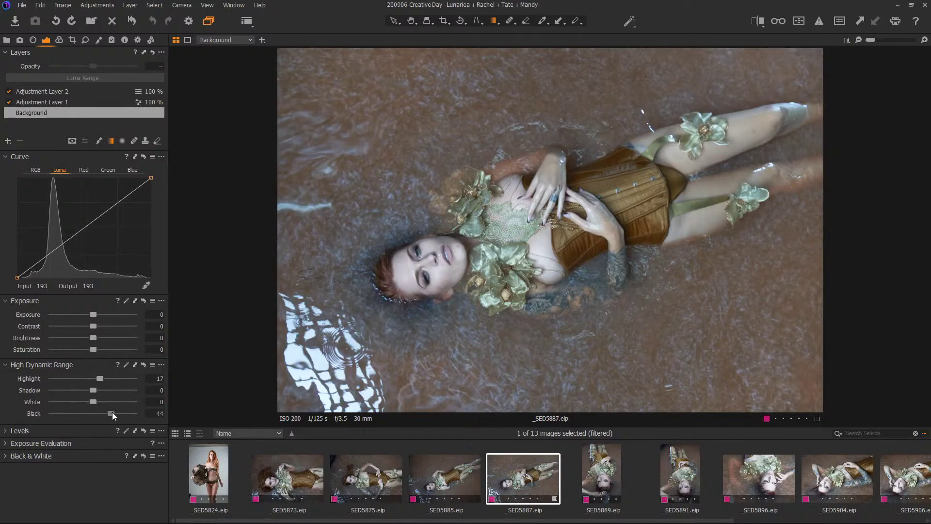
{"action": "double_click", "coordinate": [112, 411]}
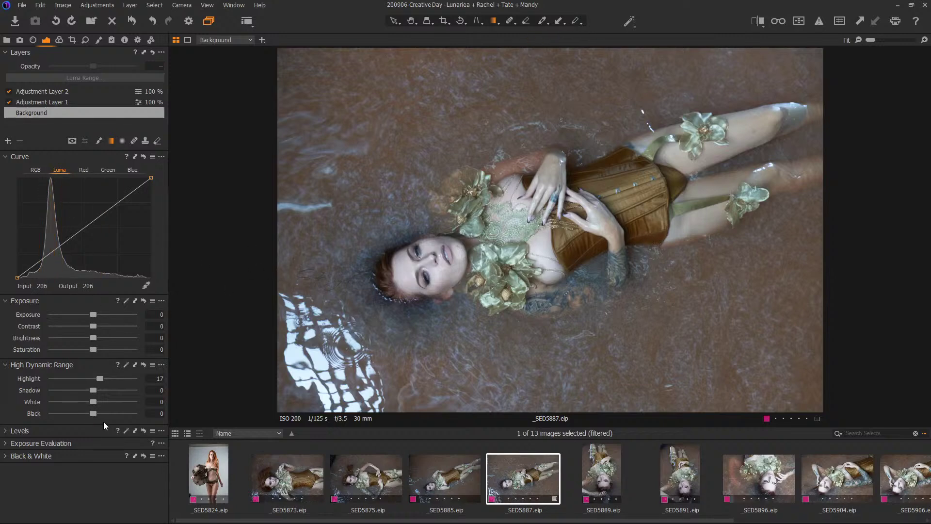
Step: Reset Highlight to 0 and set Exposure to -0.18 on the Background layer
{"action": "mouse_move", "coordinate": [103, 376]}
{"action": "left_mouse_down"}
{"action": "mouse_move", "coordinate": [87, 376]}
{"action": "mouse_move", "coordinate": [113, 378]}
{"action": "mouse_move", "coordinate": [102, 384]}
{"action": "left_mouse_up"}
{"action": "left_click_drag", "start_coordinate": [94, 316], "coordinate": [85, 316]}
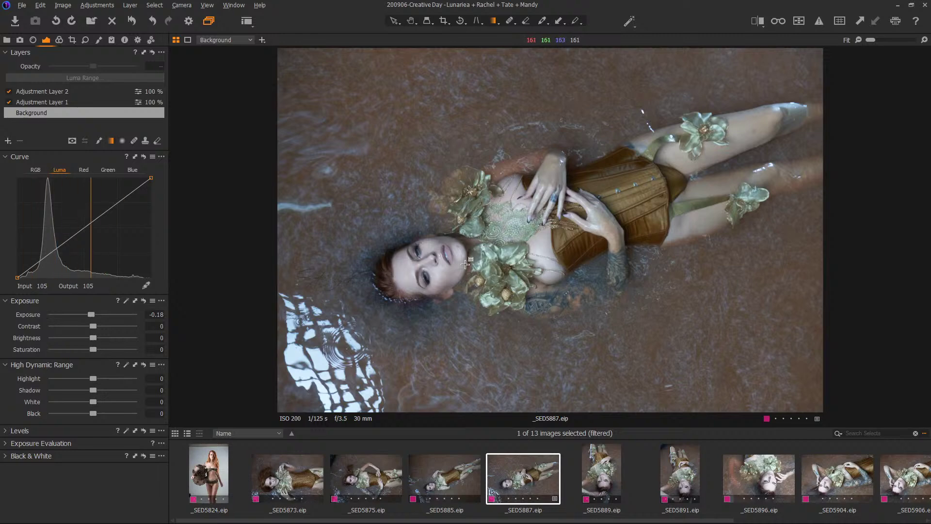
Step: Show the process recipes and enable only "Photoshop - TIFF 16 Bit Full Size" for the export
{"action": "left_click", "coordinate": [138, 40]}
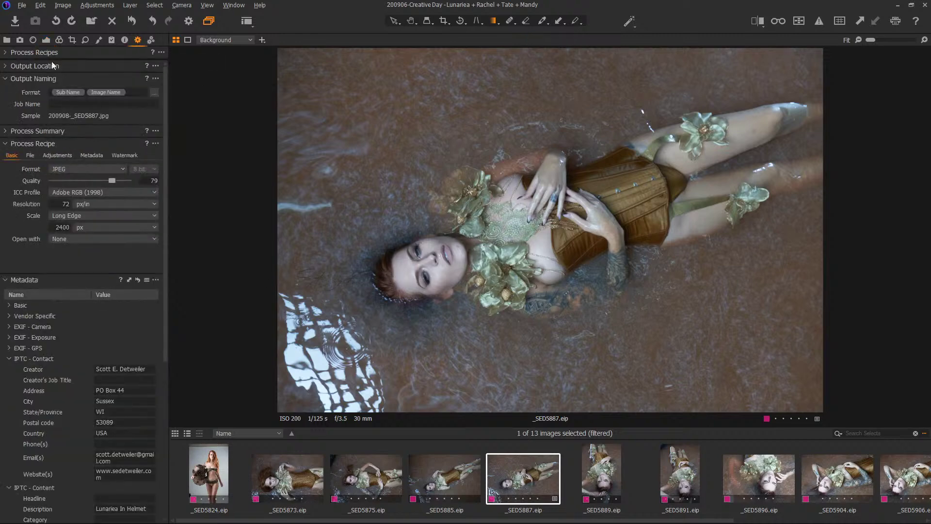
{"action": "left_click", "coordinate": [4, 53]}
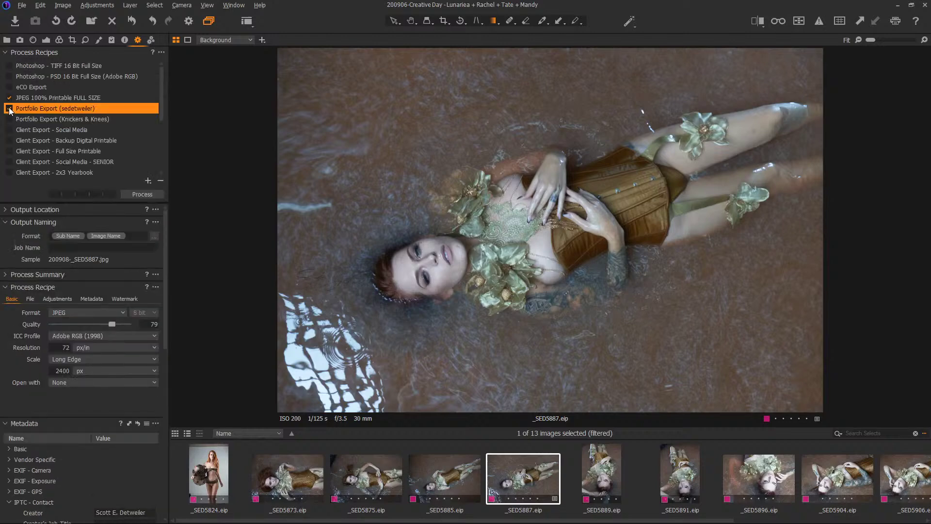
{"action": "left_click_drag", "start_coordinate": [162, 98], "coordinate": [162, 67]}
{"action": "left_click", "coordinate": [46, 66]}
{"action": "left_click", "coordinate": [9, 66]}
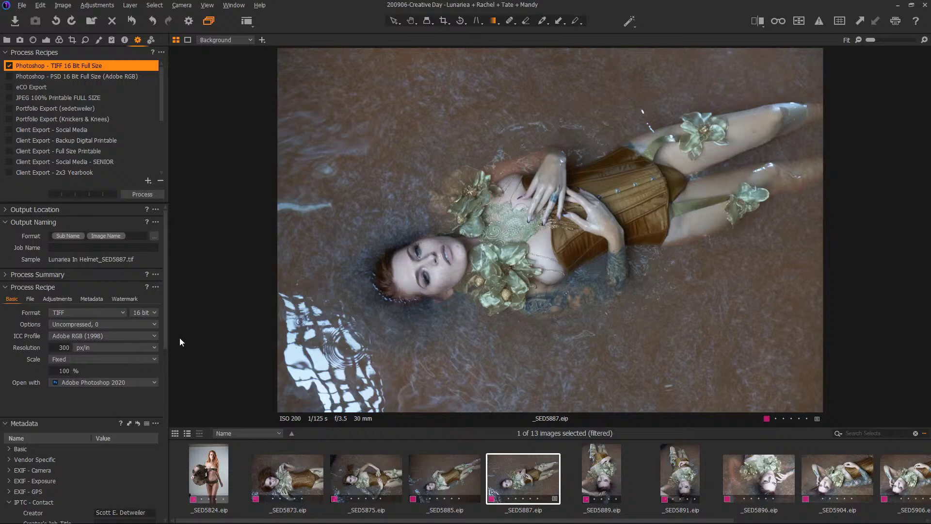
Step: Change the photo's IPTC Description to the model's name followed by "Corset In Water"
{"action": "left_click_drag", "start_coordinate": [165, 336], "coordinate": [166, 445]}
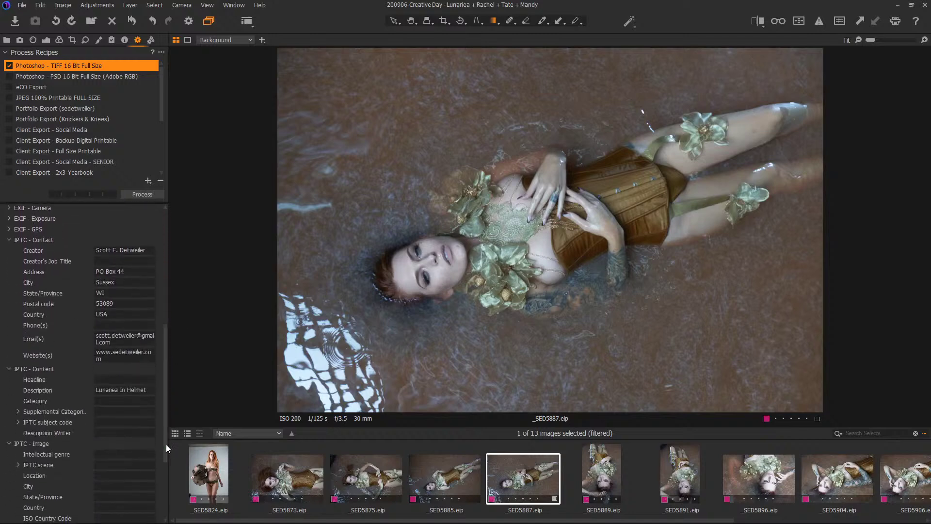
{"action": "double_click", "coordinate": [152, 391]}
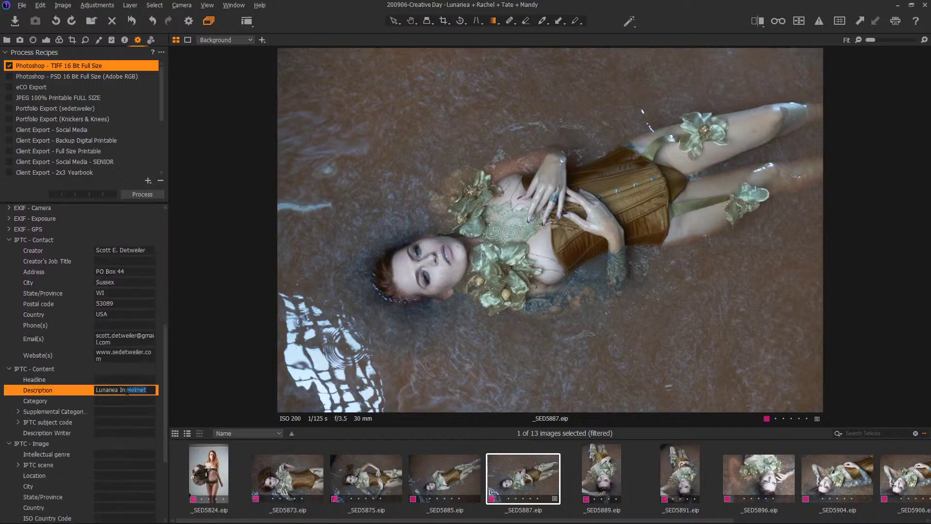
{"action": "type", "text": "Corset"}
{"action": "key", "text": "Tab"}
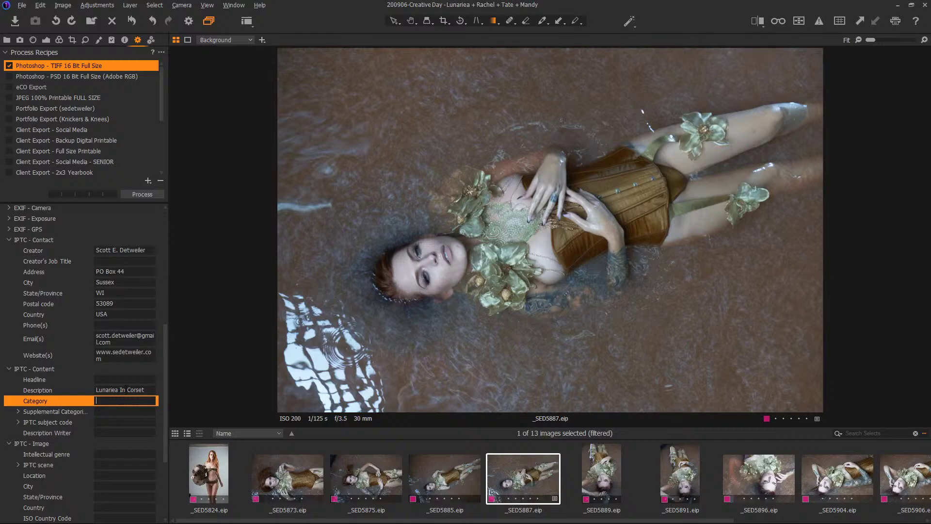
{"action": "left_click", "coordinate": [128, 389]}
{"action": "left_click", "coordinate": [127, 389]}
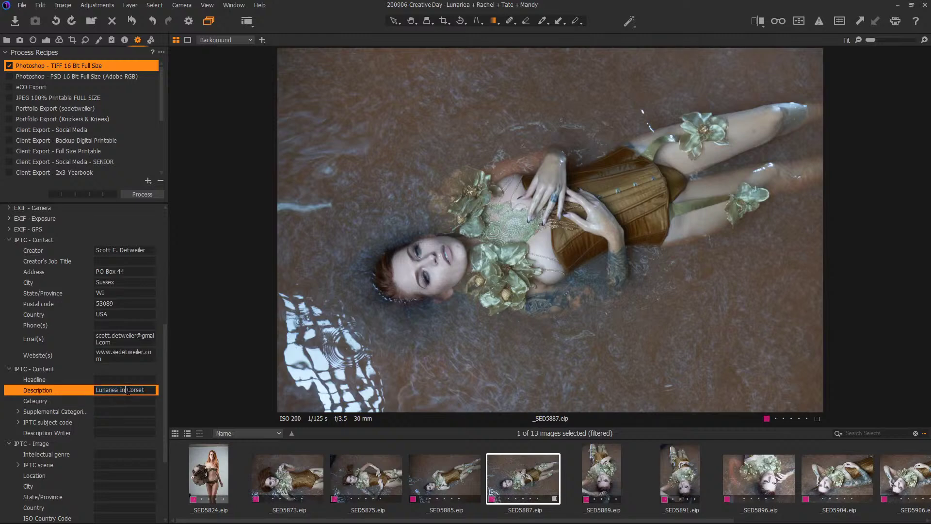
{"action": "key", "text": "BackSpace"}
{"action": "key", "text": "BackSpace"}
{"action": "key", "text": "BackSpace"}
{"action": "type", "text": "In Water"}
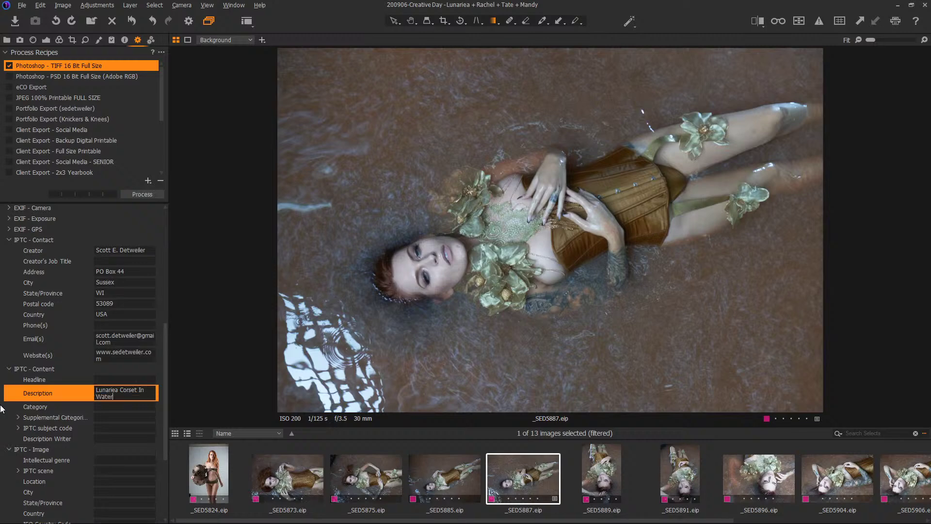
{"action": "key", "text": "Tab"}
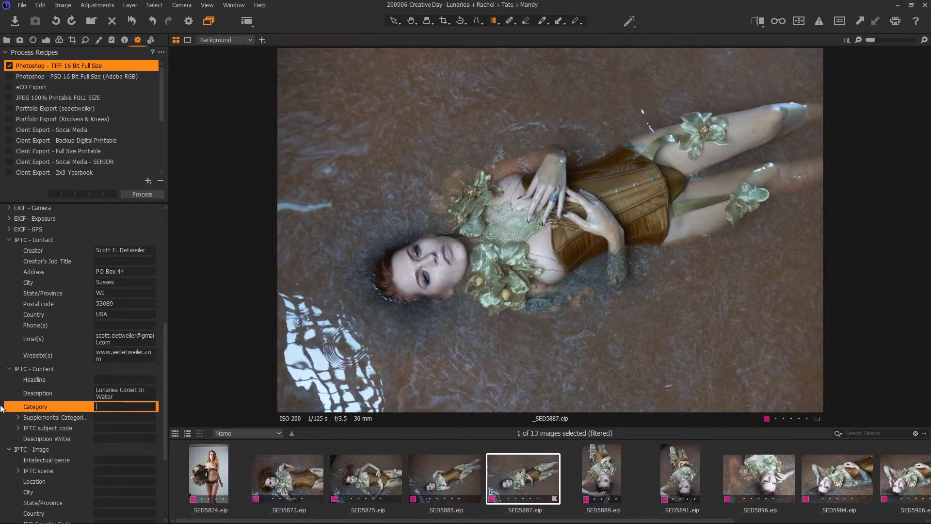
Step: Process the photo with the enabled TIFF recipe so it opens in Photoshop, and close the floating Properties panel there
{"action": "scroll", "coordinate": [166, 334], "scroll_direction": "up", "scroll_amount": 6}
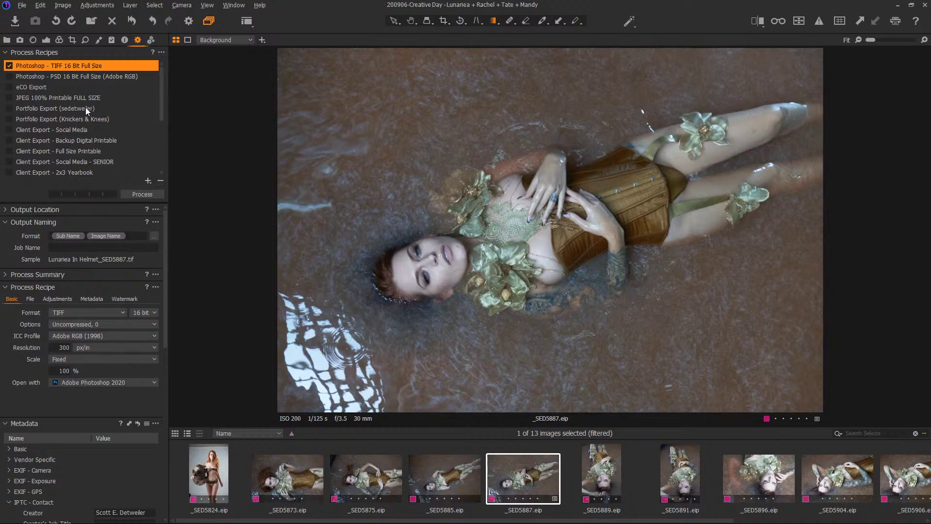
{"action": "left_click", "coordinate": [142, 194]}
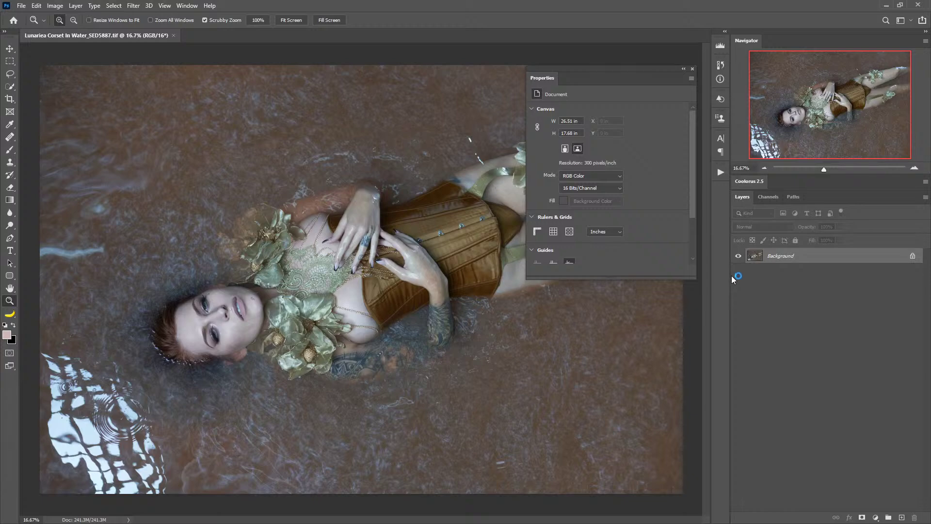
{"action": "left_click", "coordinate": [693, 69]}
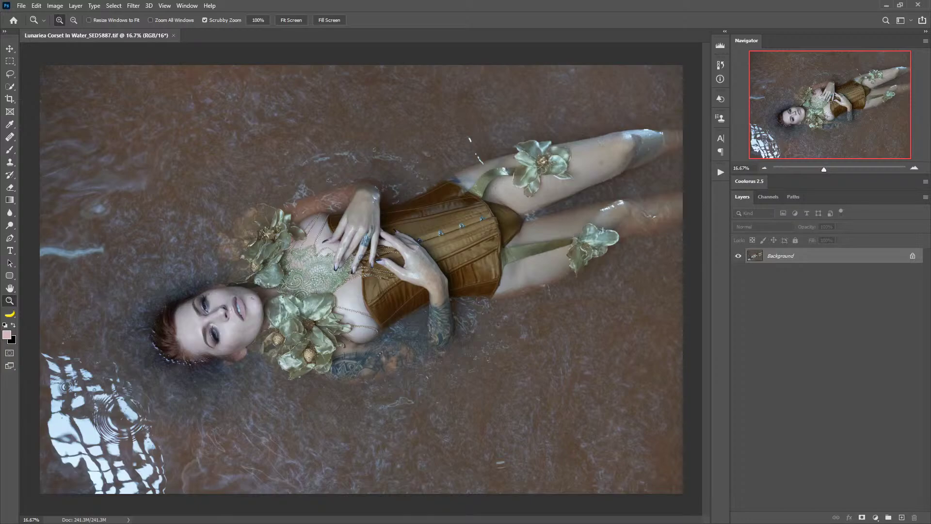
Step: Switch back to Capture One, copy the adjustments of _SED5887 and check the Adjustments Clipboard down to its layers
{"action": "key", "text": "alt+Tab"}
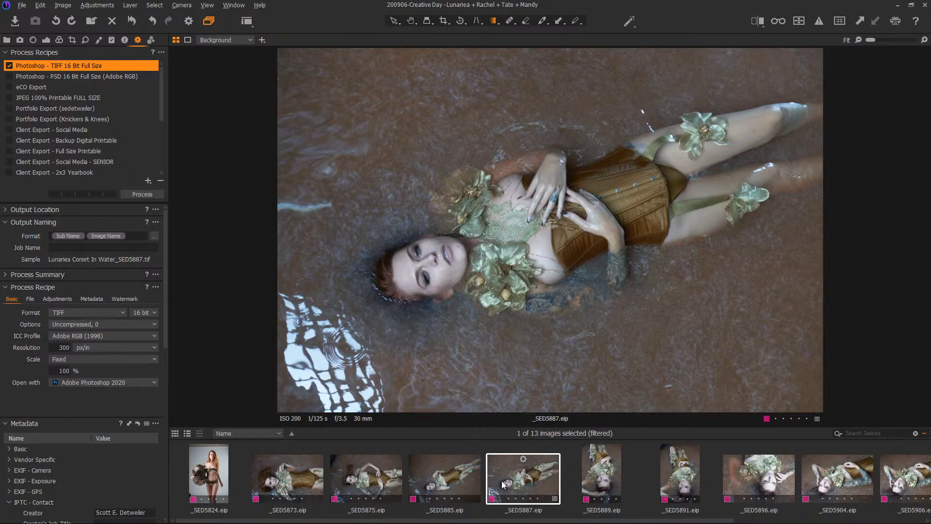
{"action": "left_click", "coordinate": [7, 41]}
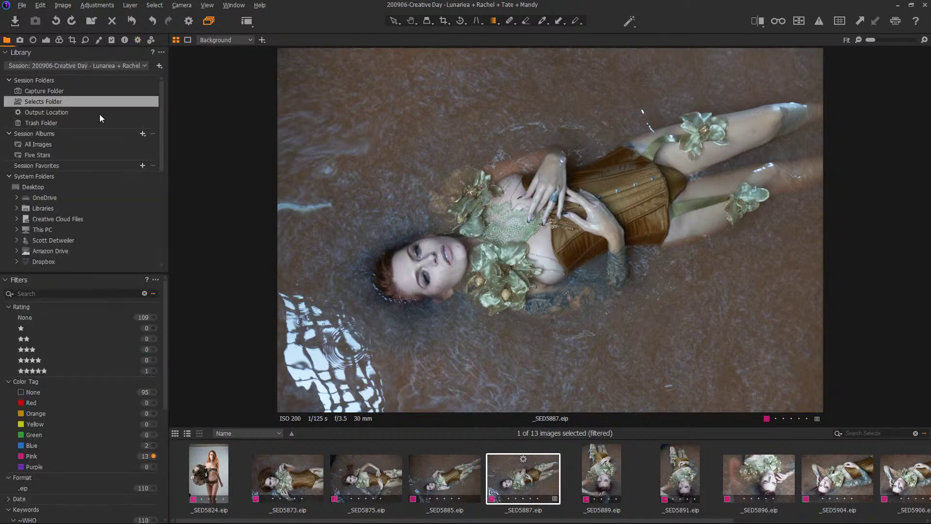
{"action": "left_click", "coordinate": [46, 39]}
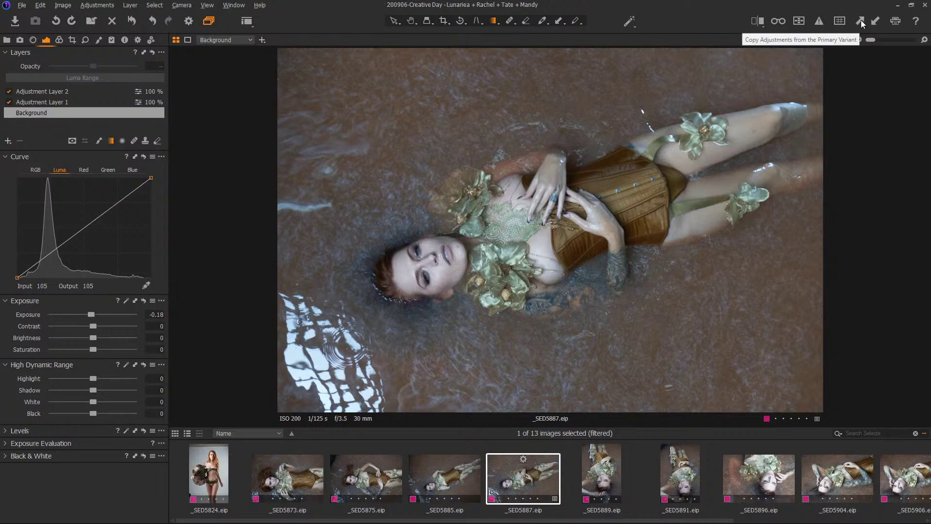
{"action": "left_click", "coordinate": [110, 41]}
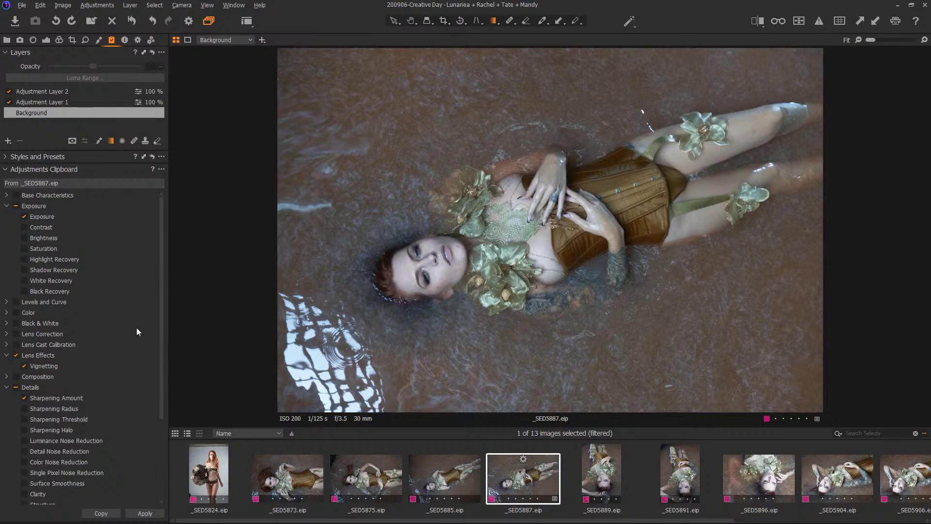
{"action": "left_click_drag", "start_coordinate": [161, 339], "coordinate": [159, 456]}
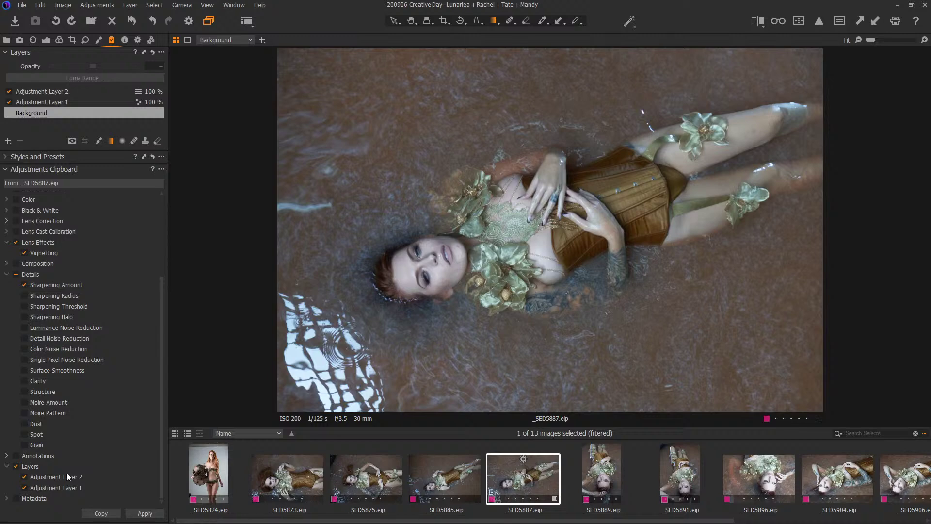
Step: Apply the copied adjustments to _SED5885 and select _SED5875 for comparison with the other thumbnails
{"action": "left_click", "coordinate": [443, 475]}
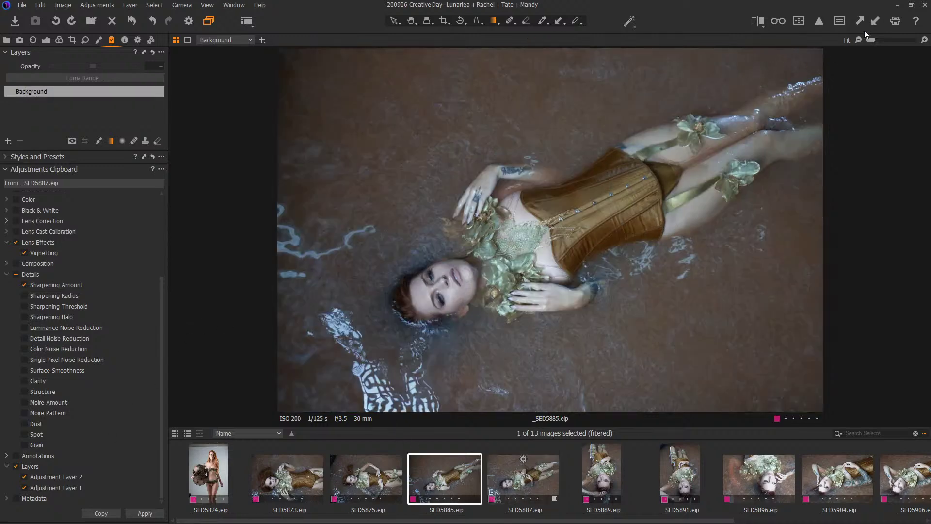
{"action": "left_click", "coordinate": [876, 20]}
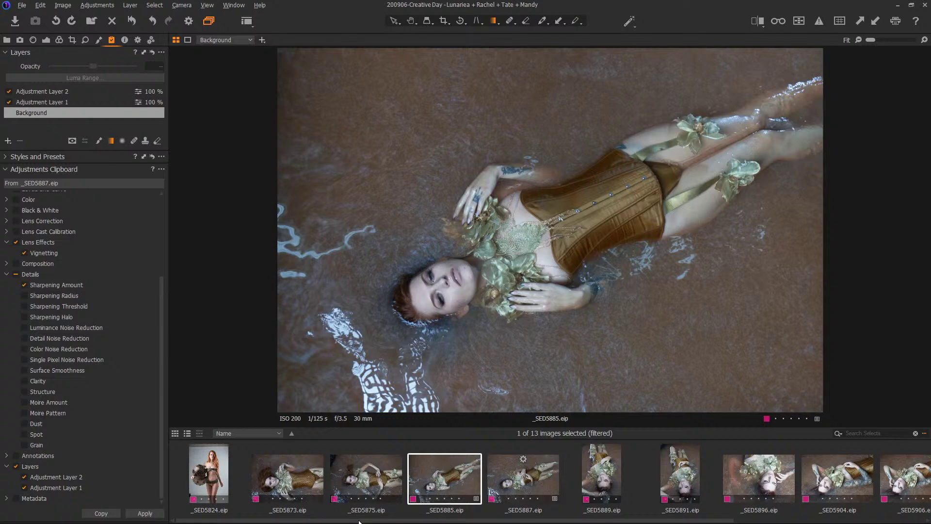
{"action": "left_click", "coordinate": [376, 478]}
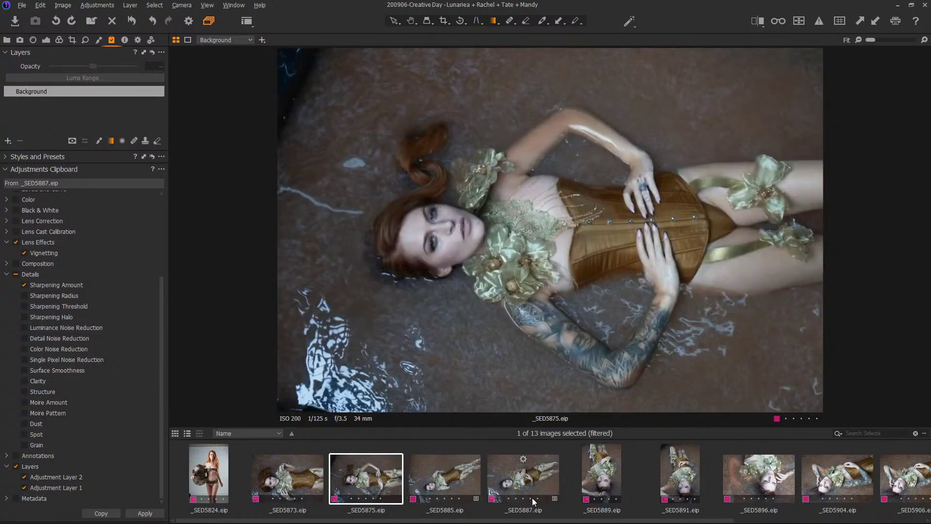
{"action": "left_click_drag", "start_coordinate": [545, 522], "coordinate": [767, 514]}
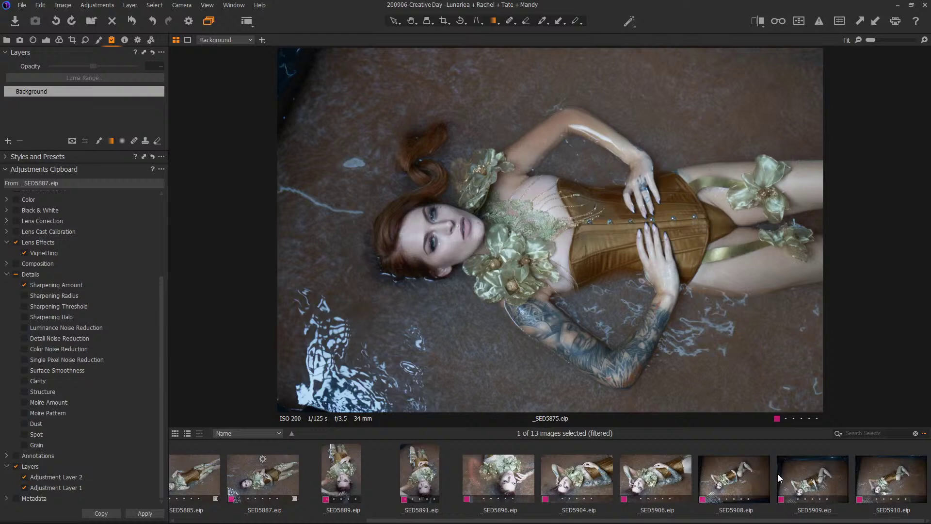
{"action": "scroll", "coordinate": [470, 520], "scroll_direction": "up", "scroll_amount": 3}
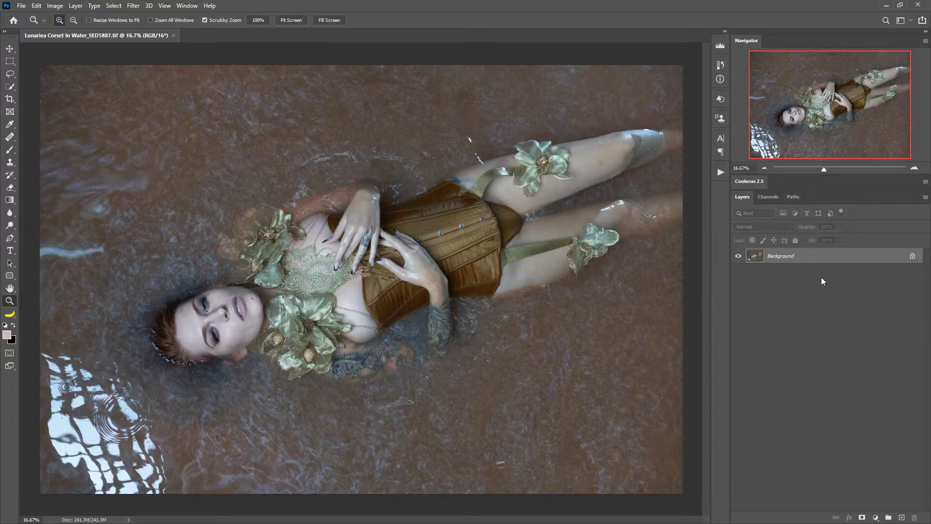
Step: In Photoshop, duplicate the Background layer of the exported TIFF and select the original Background layer
{"action": "key", "text": "ctrl+j"}
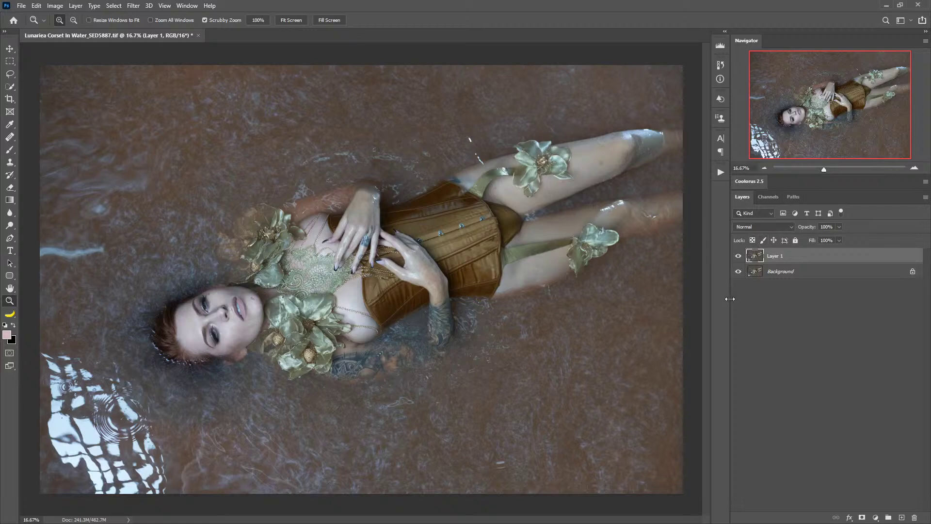
{"action": "left_click_drag", "start_coordinate": [730, 299], "coordinate": [712, 304]}
{"action": "left_click", "coordinate": [797, 295]}
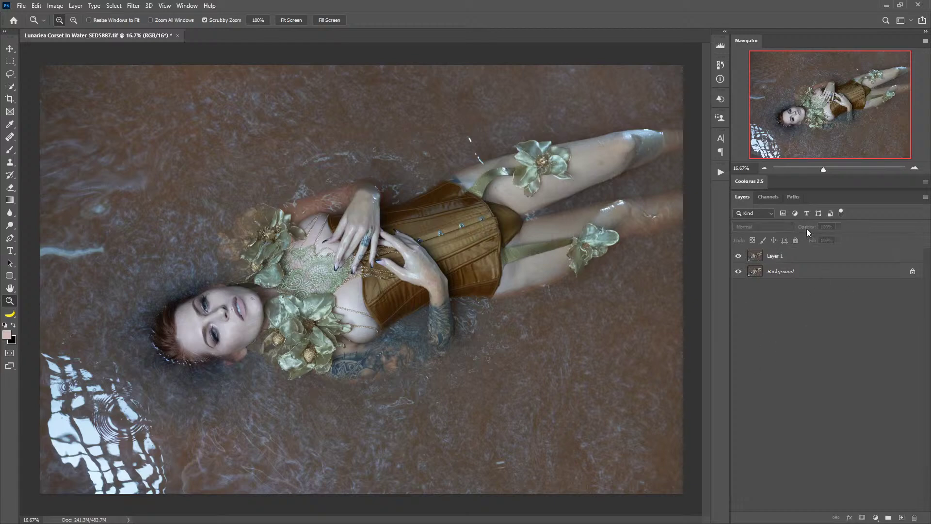
{"action": "left_click", "coordinate": [807, 257]}
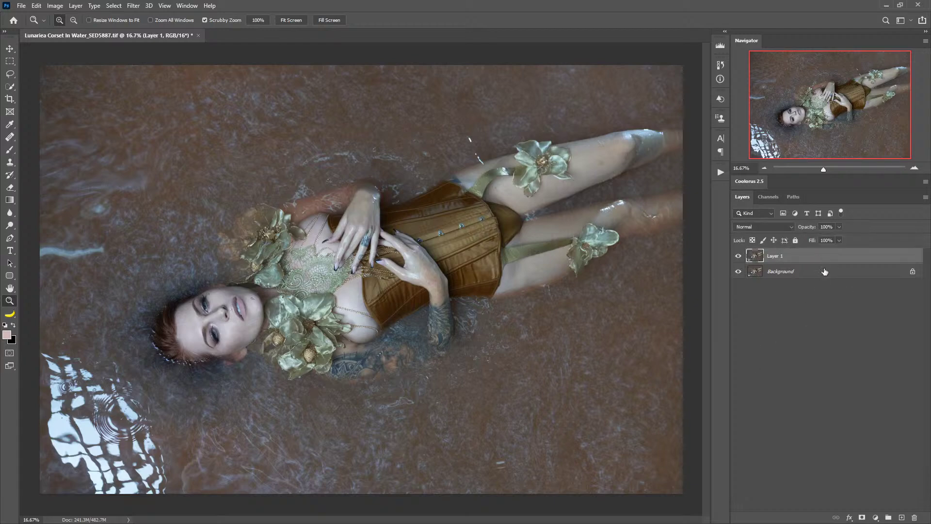
{"action": "left_click", "coordinate": [825, 272]}
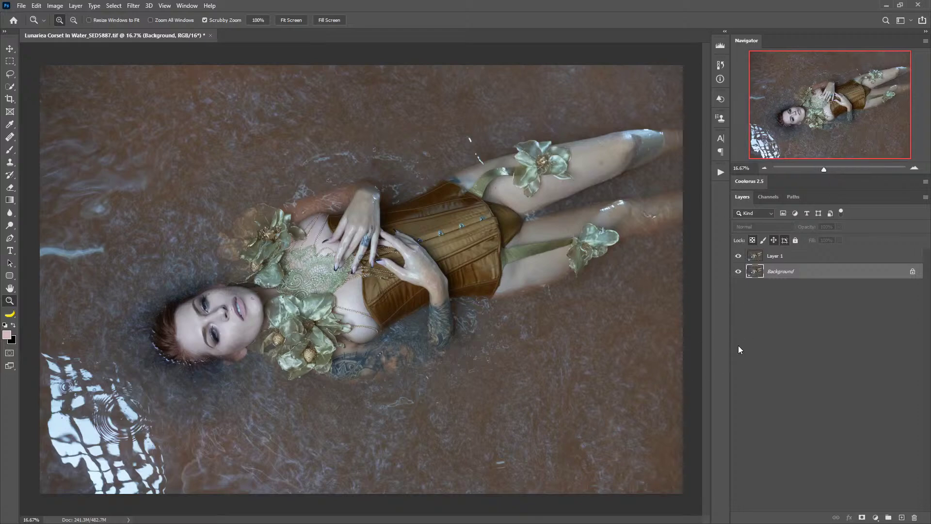
Step: Collapse the docked panels to labelled icons, check the Layers panel from there, and expand the dock again
{"action": "left_click", "coordinate": [830, 357]}
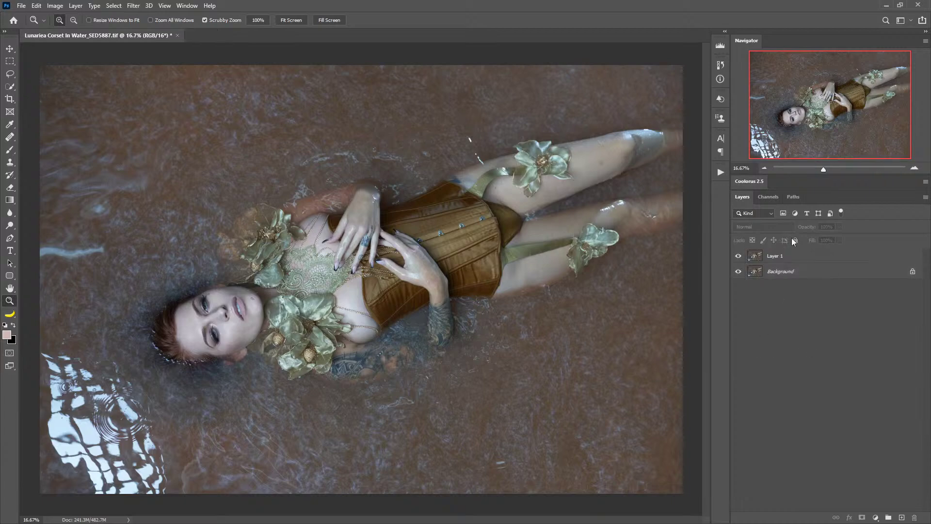
{"action": "left_click", "coordinate": [662, 331]}
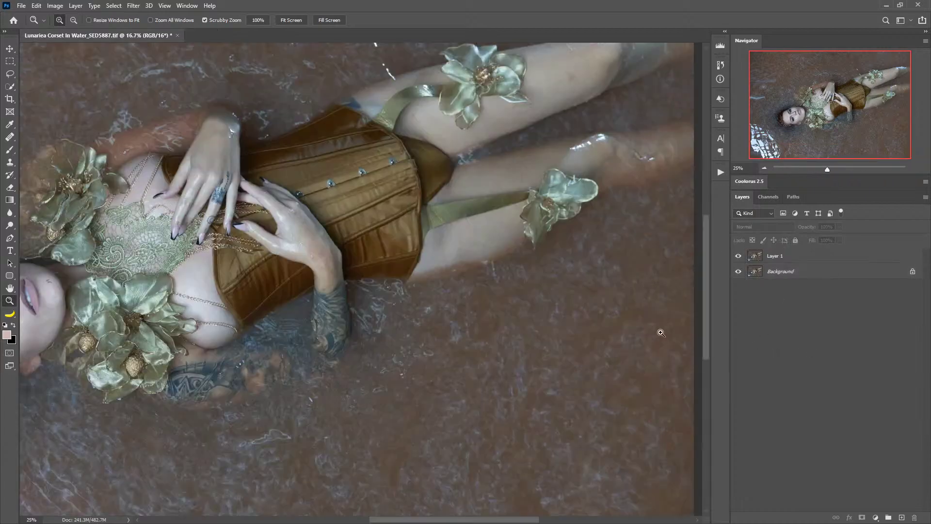
{"action": "left_click", "coordinate": [730, 305]}
{"action": "left_click_drag", "start_coordinate": [876, 278], "coordinate": [757, 285]}
{"action": "left_click", "coordinate": [849, 85]}
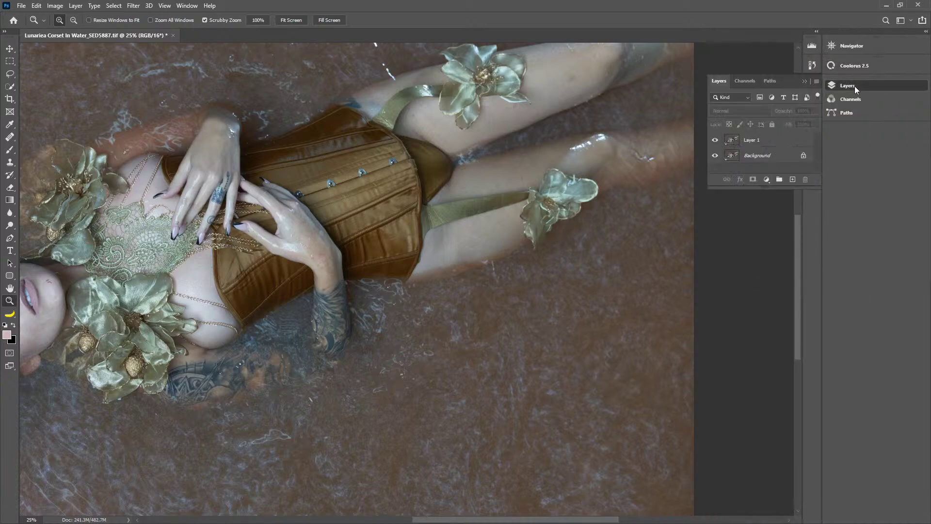
{"action": "left_click", "coordinate": [720, 81]}
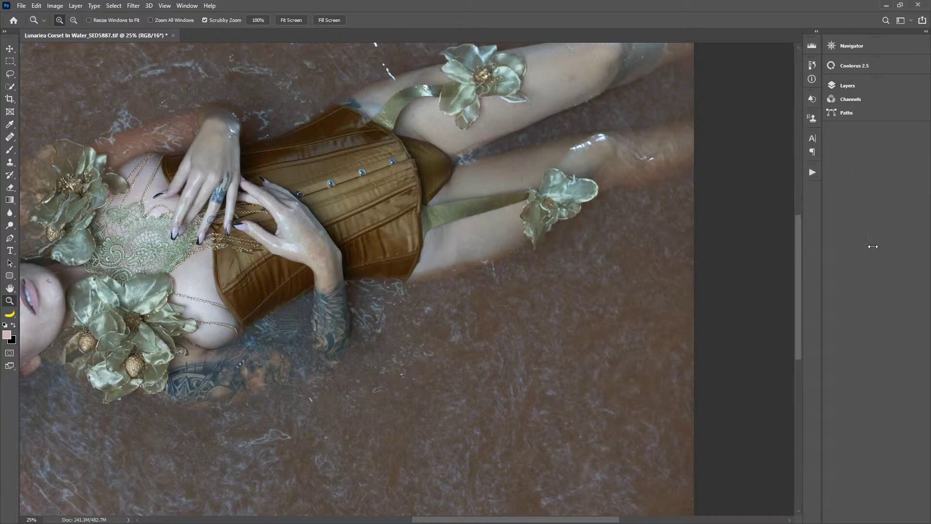
{"action": "left_click", "coordinate": [926, 33]}
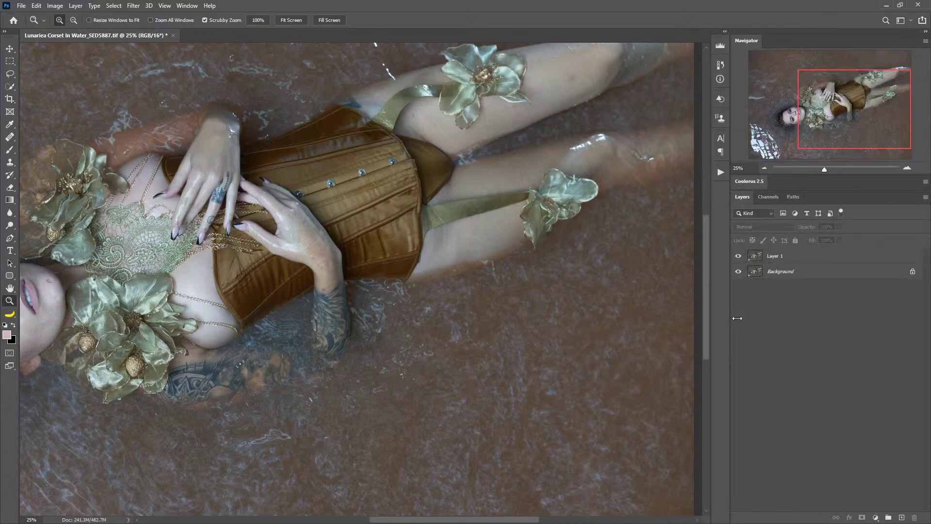
Step: Pull the Navigator panel out of the dock and close it, and save the TIFF
{"action": "left_click_drag", "start_coordinate": [756, 43], "coordinate": [394, 185]}
{"action": "left_click", "coordinate": [466, 174]}
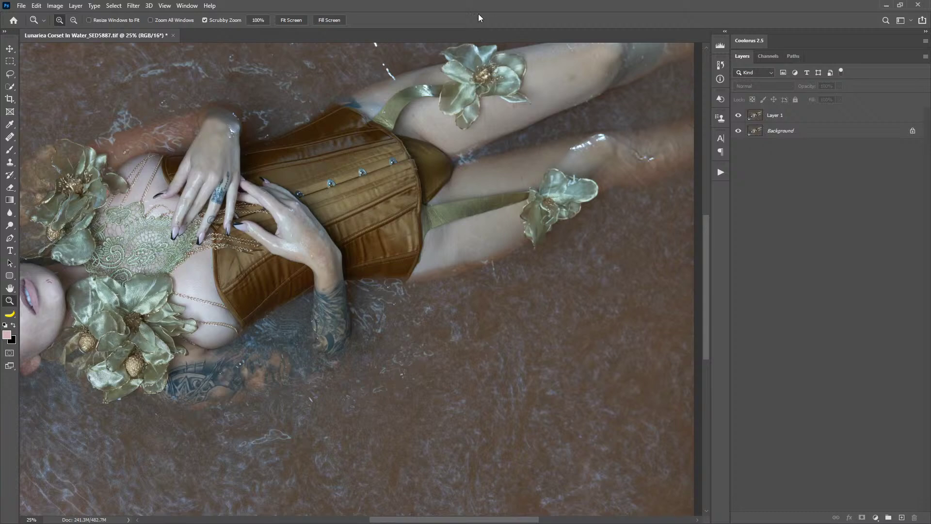
{"action": "scroll", "coordinate": [178, 281], "scroll_direction": "down", "scroll_amount": 1}
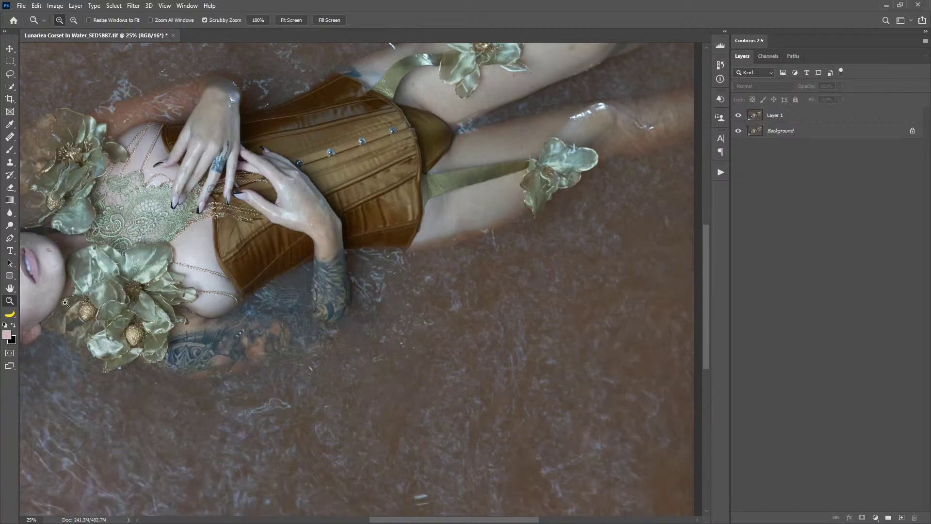
{"action": "double_click", "coordinate": [10, 289]}
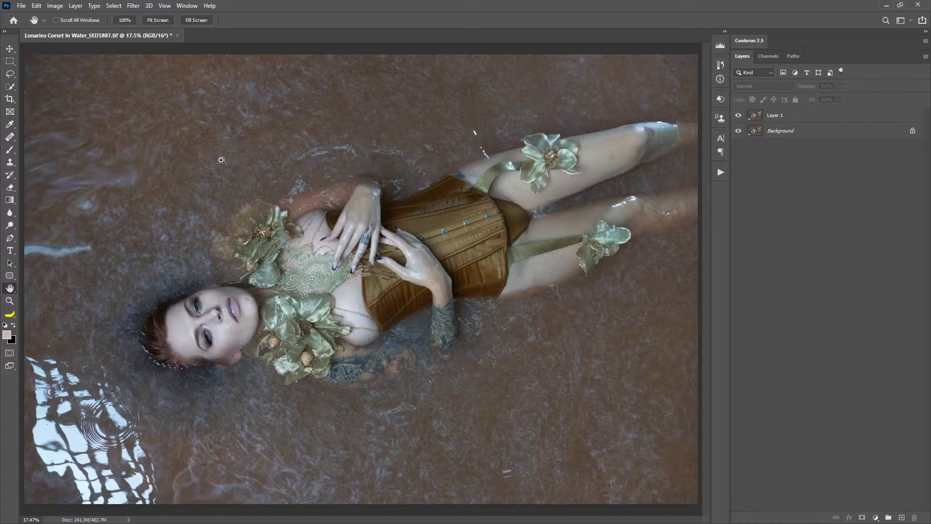
{"action": "key", "text": "ctrl+s"}
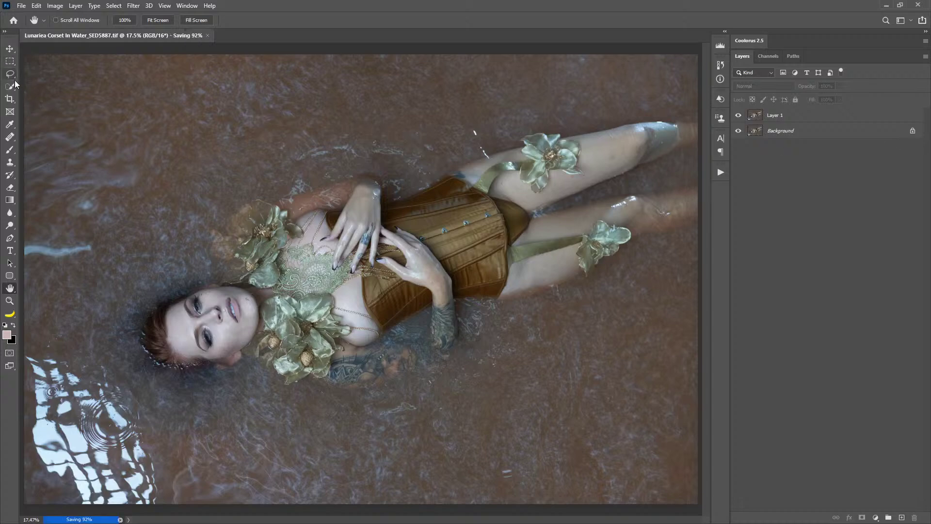
Step: With the Patch tool on Layer 1, replace the rippled water in the photo's upper-left area with smoother water beside it
{"action": "left_click", "coordinate": [16, 138]}
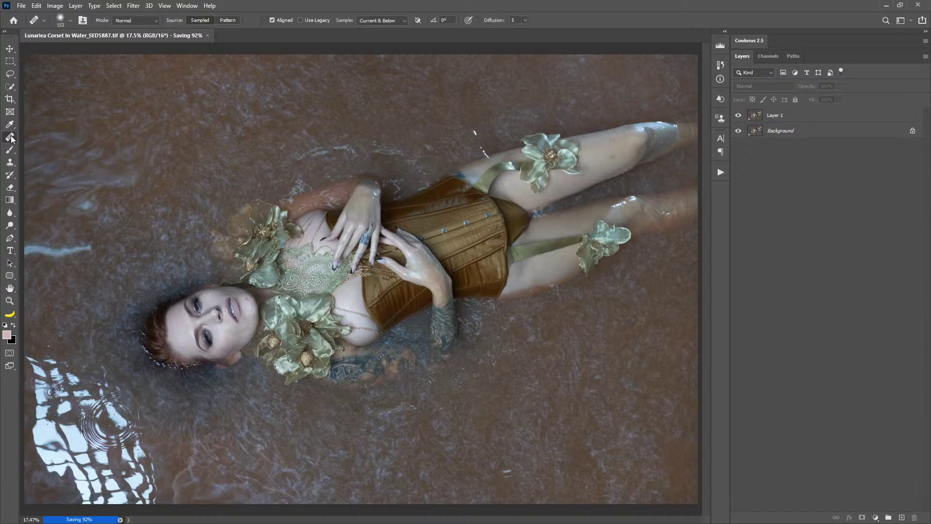
{"action": "right_click", "coordinate": [16, 139]}
{"action": "left_click", "coordinate": [49, 158]}
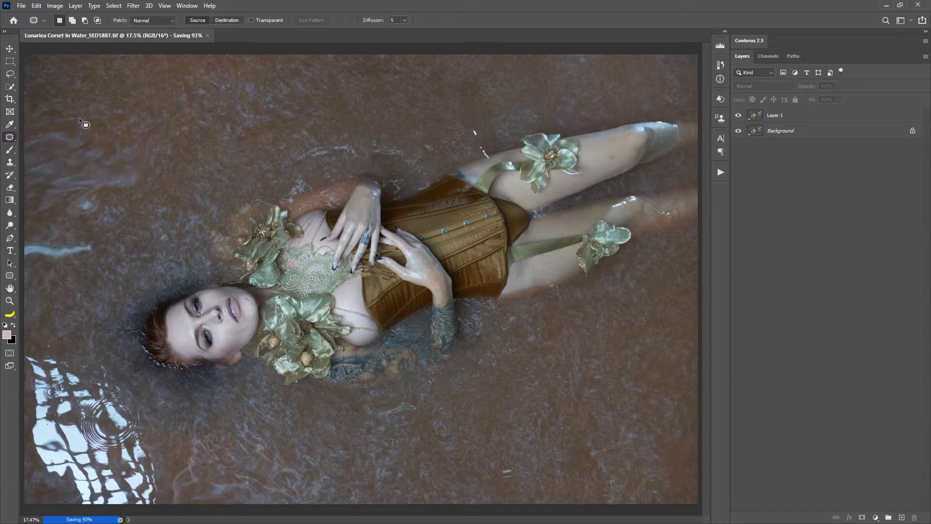
{"action": "left_click", "coordinate": [809, 118]}
{"action": "mouse_move", "coordinate": [88, 124]}
{"action": "left_mouse_down"}
{"action": "mouse_move", "coordinate": [11, 225]}
{"action": "mouse_move", "coordinate": [58, 270]}
{"action": "mouse_move", "coordinate": [131, 191]}
{"action": "mouse_move", "coordinate": [157, 144]}
{"action": "mouse_move", "coordinate": [141, 130]}
{"action": "left_mouse_up"}
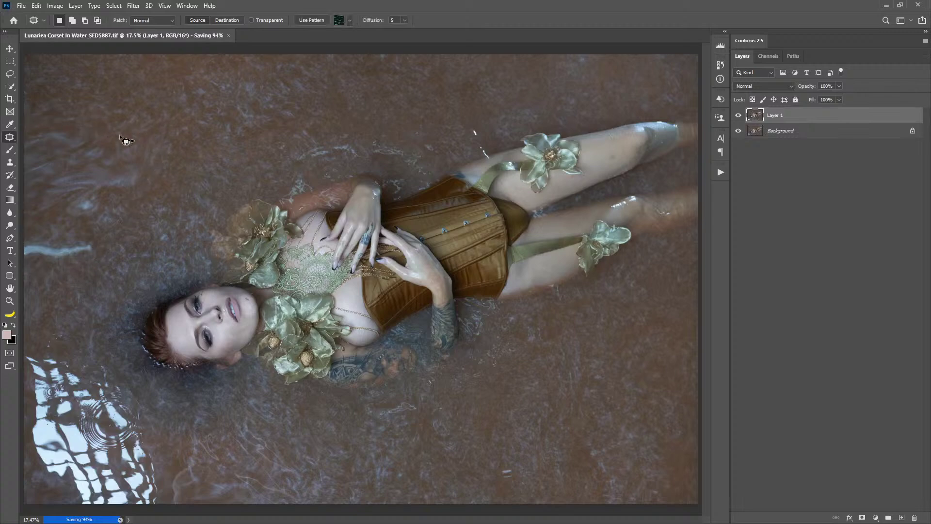
{"action": "mouse_move", "coordinate": [101, 163]}
{"action": "left_mouse_down"}
{"action": "mouse_move", "coordinate": [283, 104]}
{"action": "mouse_move", "coordinate": [244, 89]}
{"action": "left_mouse_up"}
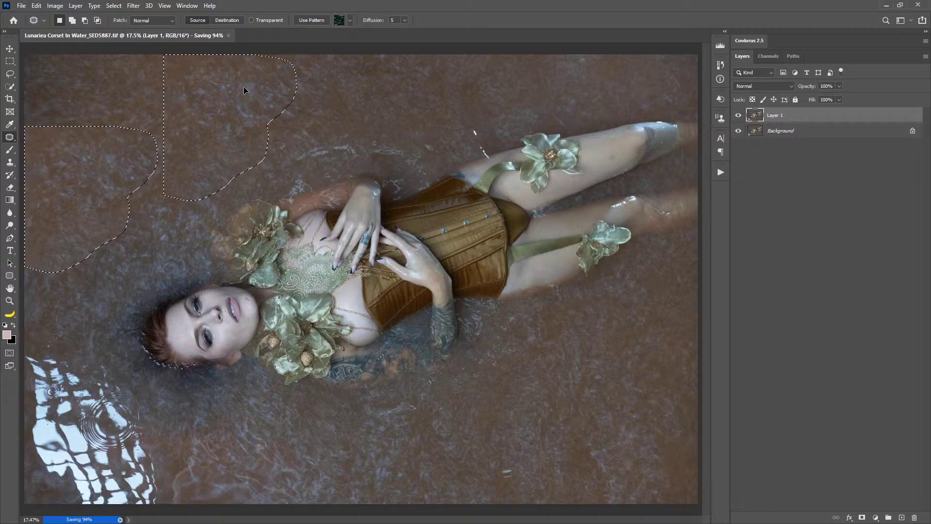
{"action": "key", "text": "ctrl+d"}
Step: Patch the remaining streaks and seams in the water along the photo's upper left and above the raised arm
{"action": "mouse_move", "coordinate": [88, 120]}
{"action": "left_mouse_down"}
{"action": "mouse_move", "coordinate": [34, 142]}
{"action": "mouse_move", "coordinate": [119, 121]}
{"action": "left_mouse_up"}
{"action": "left_click_drag", "start_coordinate": [108, 123], "coordinate": [242, 96]}
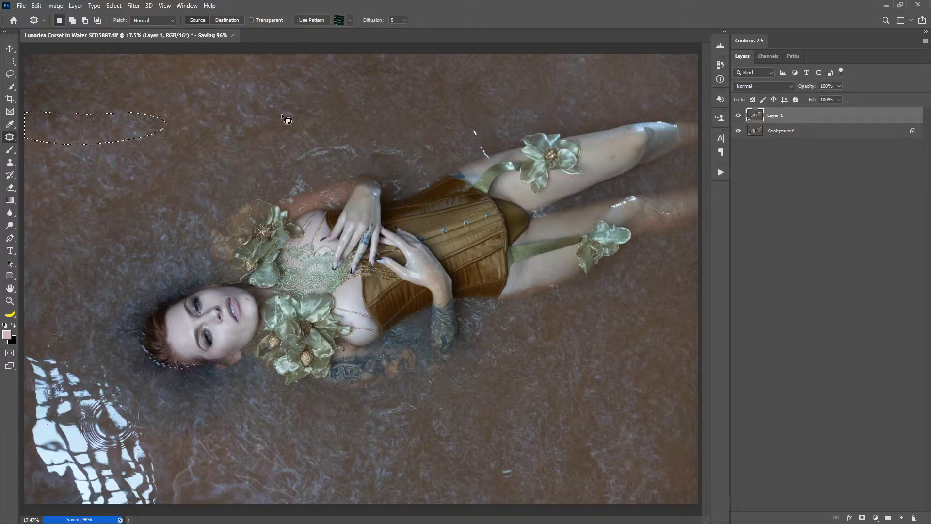
{"action": "key", "text": "ctrl+d"}
{"action": "mouse_move", "coordinate": [57, 96]}
{"action": "left_mouse_down"}
{"action": "mouse_move", "coordinate": [121, 117]}
{"action": "mouse_move", "coordinate": [173, 82]}
{"action": "left_mouse_up"}
{"action": "key", "text": "ctrl+d"}
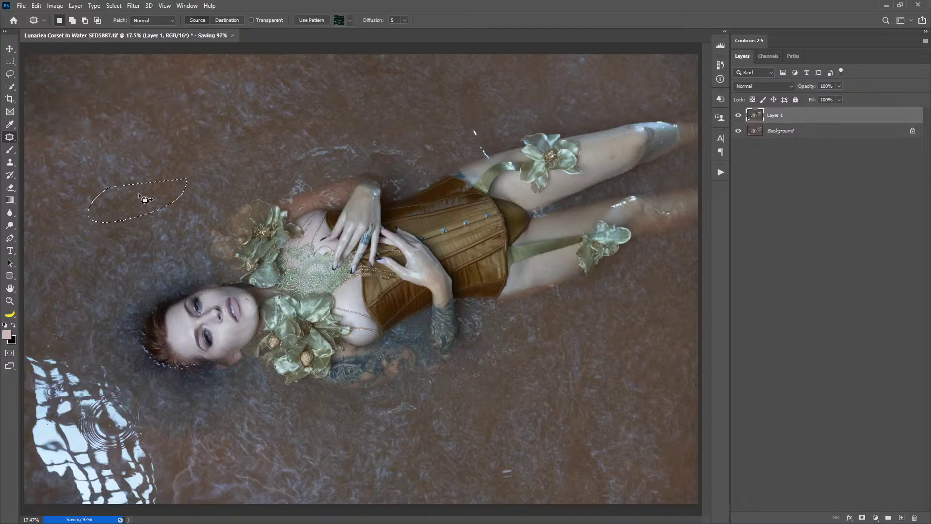
{"action": "mouse_move", "coordinate": [196, 125]}
{"action": "left_mouse_down"}
{"action": "mouse_move", "coordinate": [167, 103]}
{"action": "mouse_move", "coordinate": [196, 127]}
{"action": "mouse_move", "coordinate": [297, 115]}
{"action": "left_mouse_up"}
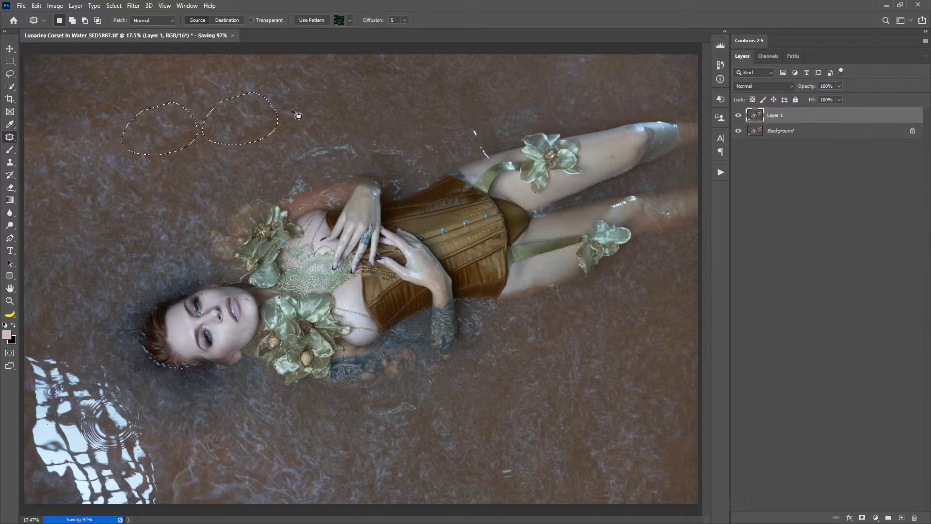
{"action": "key", "text": "ctrl+d"}
{"action": "mouse_move", "coordinate": [176, 129]}
{"action": "left_mouse_down"}
{"action": "mouse_move", "coordinate": [201, 188]}
{"action": "mouse_move", "coordinate": [357, 118]}
{"action": "left_mouse_up"}
{"action": "mouse_move", "coordinate": [278, 131]}
{"action": "left_mouse_down"}
{"action": "mouse_move", "coordinate": [257, 102]}
{"action": "mouse_move", "coordinate": [279, 92]}
{"action": "left_mouse_up"}
{"action": "key", "text": "ctrl+d"}
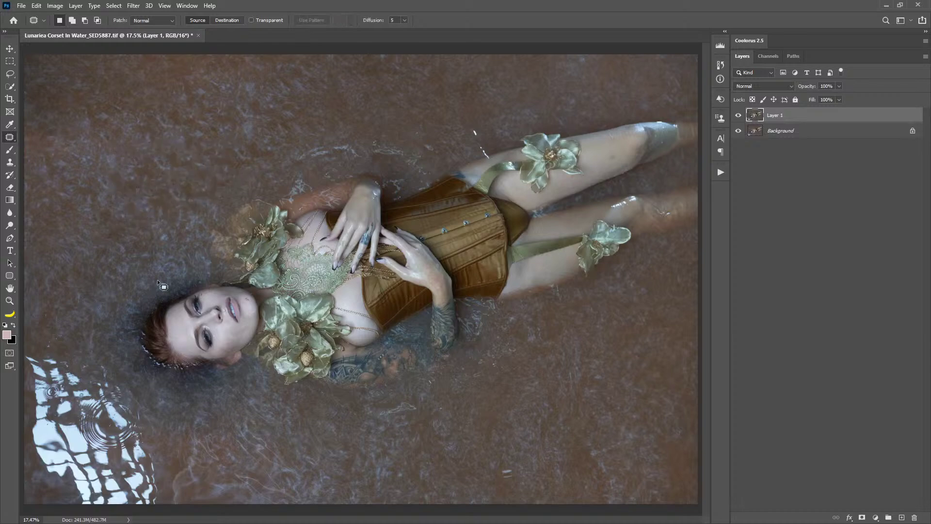
Step: Patch out the white window reflection in the photo's lower-left corner and the uneven water left around it
{"action": "mouse_move", "coordinate": [93, 356]}
{"action": "left_mouse_down"}
{"action": "mouse_move", "coordinate": [19, 347]}
{"action": "mouse_move", "coordinate": [4, 411]}
{"action": "mouse_move", "coordinate": [16, 477]}
{"action": "mouse_move", "coordinate": [100, 519]}
{"action": "mouse_move", "coordinate": [158, 514]}
{"action": "mouse_move", "coordinate": [170, 489]}
{"action": "mouse_move", "coordinate": [171, 457]}
{"action": "mouse_move", "coordinate": [122, 372]}
{"action": "left_mouse_up"}
{"action": "mouse_move", "coordinate": [21, 397]}
{"action": "left_mouse_down"}
{"action": "mouse_move", "coordinate": [502, 396]}
{"action": "mouse_move", "coordinate": [195, 291]}
{"action": "mouse_move", "coordinate": [174, 143]}
{"action": "left_mouse_up"}
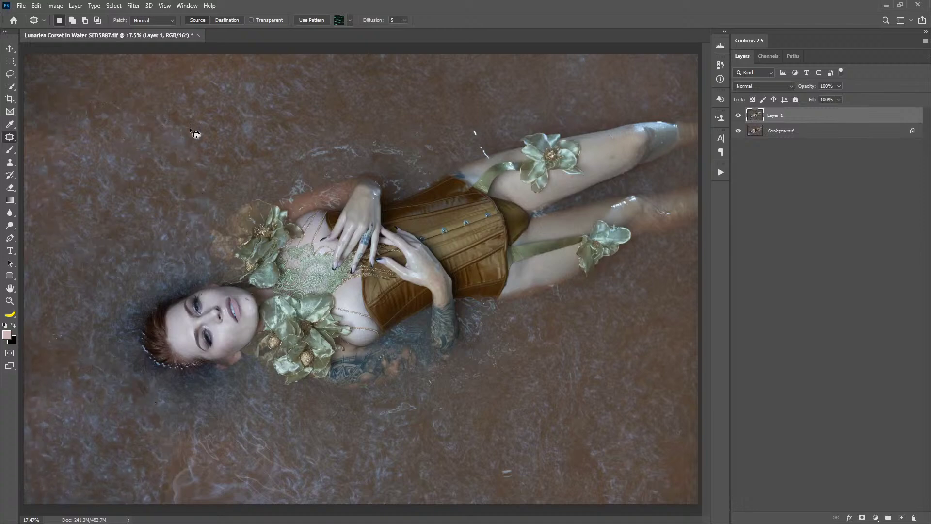
{"action": "key", "text": "ctrl+d"}
{"action": "mouse_move", "coordinate": [60, 328]}
{"action": "left_mouse_down"}
{"action": "mouse_move", "coordinate": [83, 387]}
{"action": "mouse_move", "coordinate": [67, 332]}
{"action": "left_mouse_up"}
{"action": "mouse_move", "coordinate": [63, 366]}
{"action": "left_mouse_down"}
{"action": "mouse_move", "coordinate": [171, 500]}
{"action": "mouse_move", "coordinate": [259, 495]}
{"action": "mouse_move", "coordinate": [261, 441]}
{"action": "mouse_move", "coordinate": [209, 428]}
{"action": "left_mouse_up"}
{"action": "key", "text": "ctrl+d"}
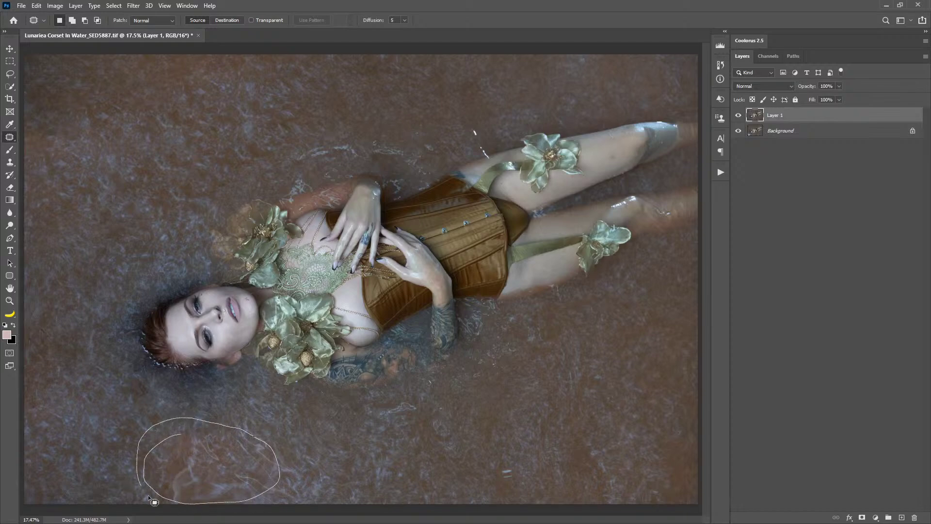
{"action": "mouse_move", "coordinate": [219, 480]}
{"action": "left_mouse_down"}
{"action": "mouse_move", "coordinate": [245, 480]}
{"action": "mouse_move", "coordinate": [183, 183]}
{"action": "left_mouse_up"}
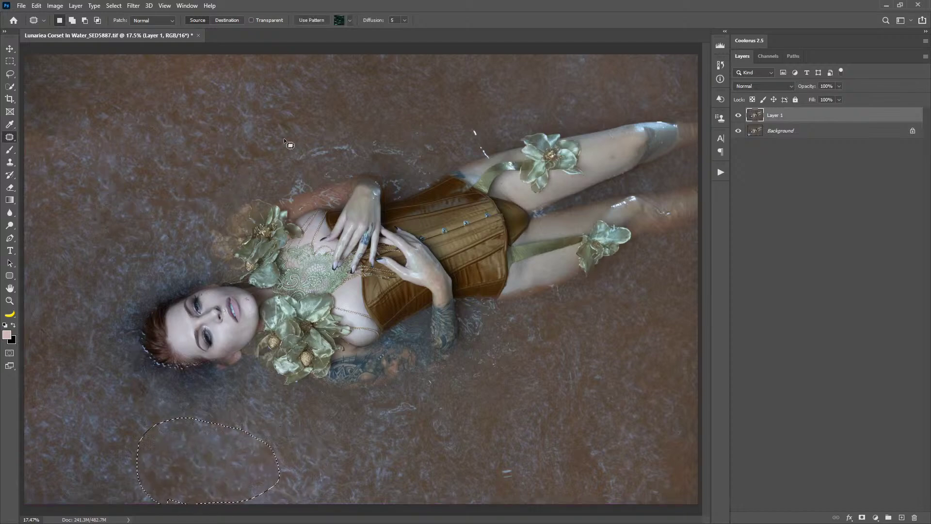
{"action": "key", "text": "ctrl+d"}
Step: Even out the leftover repeated and uneven water patches around the head and in the lower background
{"action": "mouse_move", "coordinate": [177, 142]}
{"action": "left_mouse_down"}
{"action": "mouse_move", "coordinate": [167, 179]}
{"action": "mouse_move", "coordinate": [178, 143]}
{"action": "left_mouse_up"}
{"action": "left_click_drag", "start_coordinate": [163, 163], "coordinate": [127, 146]}
{"action": "key", "text": "ctrl+d"}
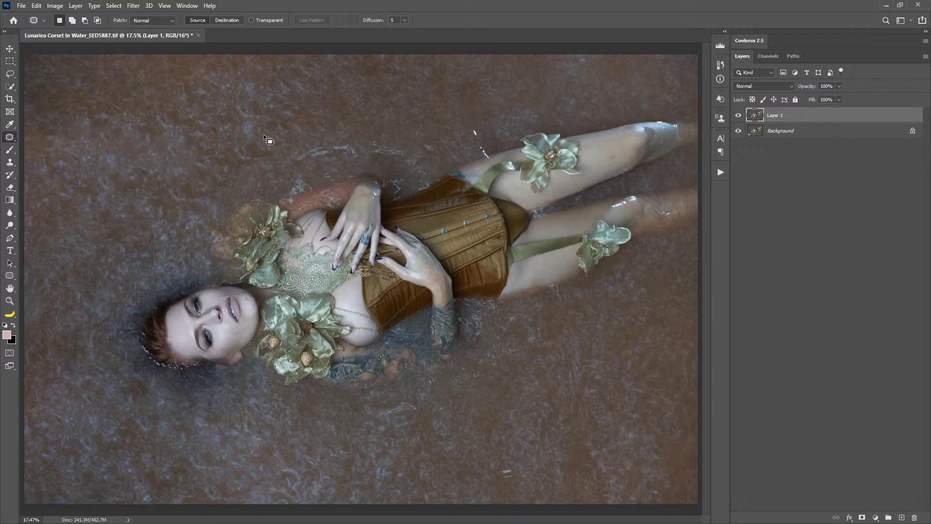
{"action": "mouse_move", "coordinate": [181, 179]}
{"action": "left_mouse_down"}
{"action": "mouse_move", "coordinate": [173, 212]}
{"action": "mouse_move", "coordinate": [182, 181]}
{"action": "mouse_move", "coordinate": [182, 210]}
{"action": "mouse_move", "coordinate": [181, 192]}
{"action": "left_mouse_up"}
{"action": "key", "text": "ctrl+d"}
{"action": "left_click_drag", "start_coordinate": [165, 199], "coordinate": [144, 196]}
{"action": "key", "text": "ctrl+d"}
{"action": "left_click_drag", "start_coordinate": [196, 212], "coordinate": [437, 443]}
{"action": "key", "text": "ctrl+d"}
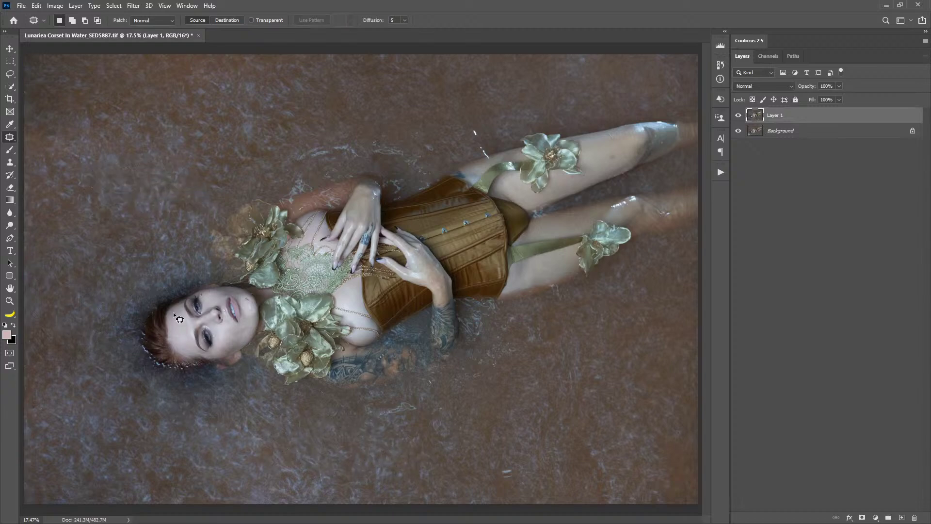
{"action": "mouse_move", "coordinate": [210, 446]}
{"action": "left_mouse_down"}
{"action": "mouse_move", "coordinate": [130, 486]}
{"action": "mouse_move", "coordinate": [204, 483]}
{"action": "mouse_move", "coordinate": [211, 447]}
{"action": "left_mouse_up"}
{"action": "key", "text": "ctrl+d"}
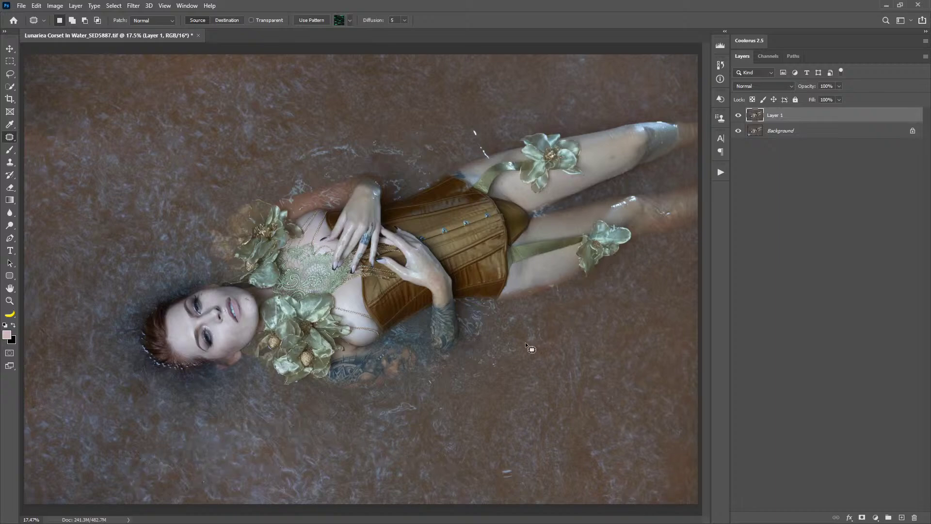
{"action": "key", "text": "ctrl+d"}
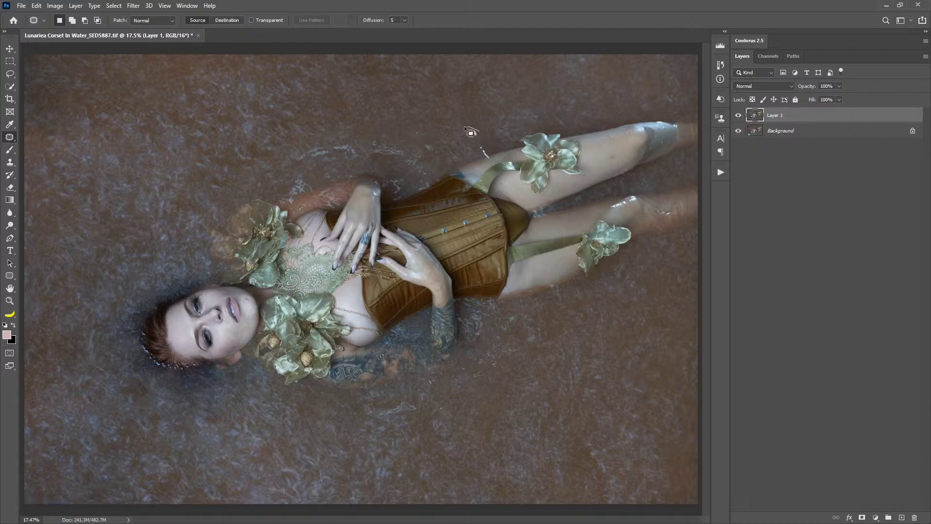
Step: Patch out the white splash trail beside the upper thigh flower and the nearby mark in the water
{"action": "mouse_move", "coordinate": [466, 127]}
{"action": "left_mouse_down"}
{"action": "mouse_move", "coordinate": [480, 154]}
{"action": "mouse_move", "coordinate": [490, 139]}
{"action": "mouse_move", "coordinate": [482, 130]}
{"action": "left_mouse_up"}
{"action": "left_click_drag", "start_coordinate": [484, 138], "coordinate": [505, 107]}
{"action": "key", "text": "ctrl+d"}
{"action": "mouse_move", "coordinate": [377, 135]}
{"action": "left_mouse_down"}
{"action": "mouse_move", "coordinate": [370, 144]}
{"action": "mouse_move", "coordinate": [380, 138]}
{"action": "left_mouse_up"}
{"action": "key", "text": "ctrl+d"}
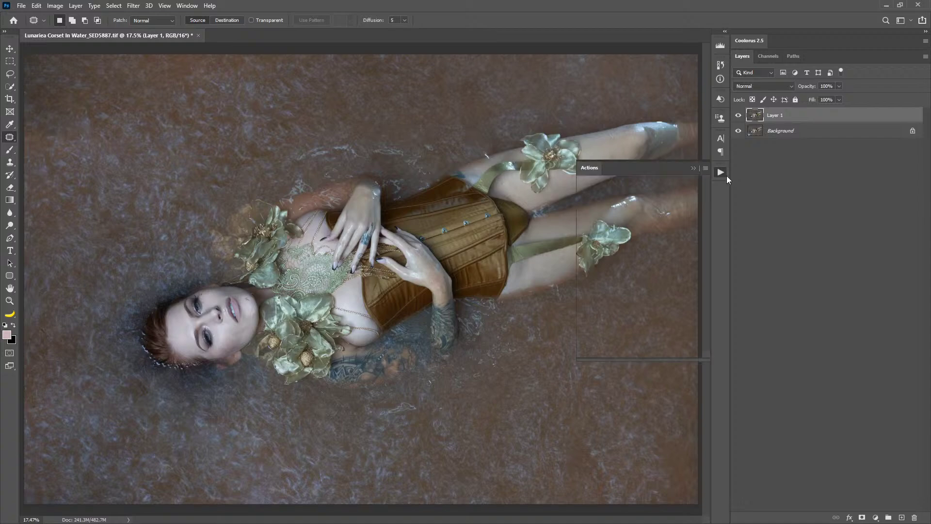
Step: Run the Frequency 16 bit action on Layer 1 and preview the face in its Gaussian Blur dialog
{"action": "left_click", "coordinate": [726, 174]}
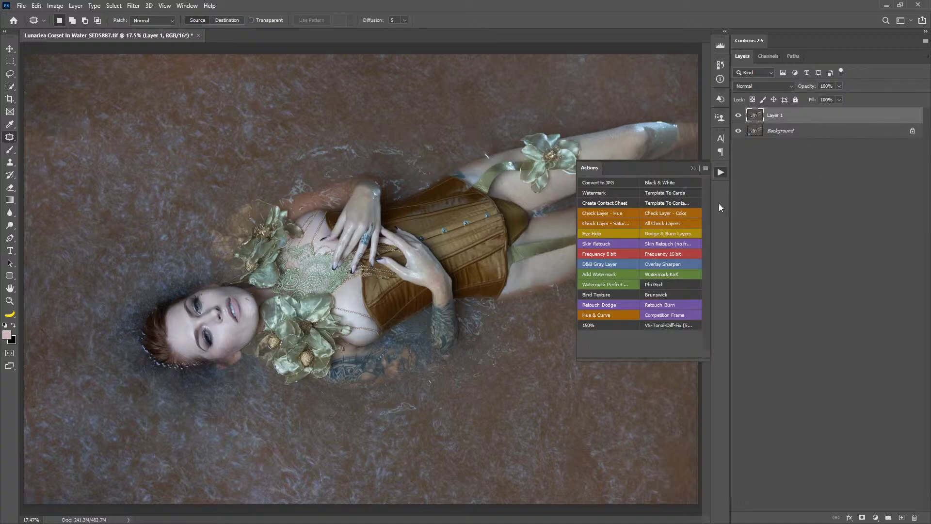
{"action": "left_click", "coordinate": [669, 253]}
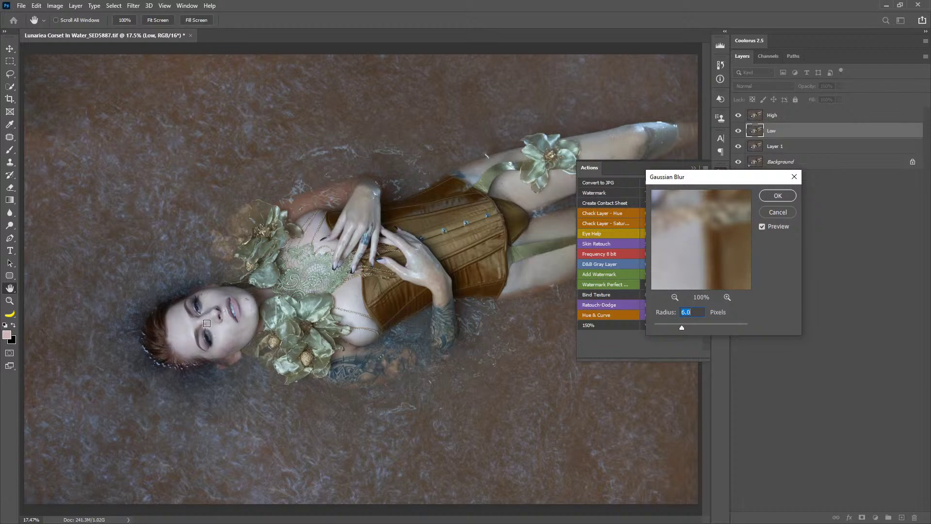
{"action": "left_click", "coordinate": [195, 324]}
{"action": "left_click", "coordinate": [222, 318]}
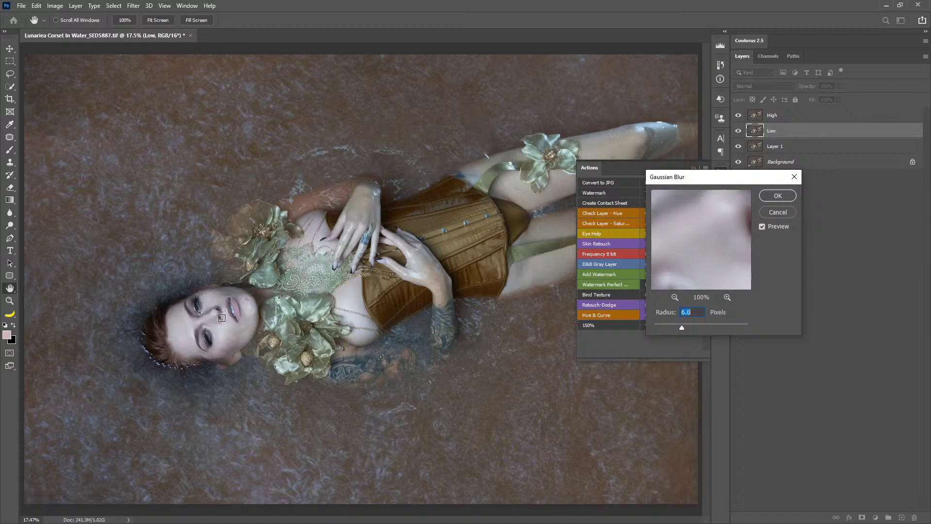
Step: Set the Low layer's Gaussian Blur radius to 4 pixels, checking the facial skin and eye, and complete the frequency separation
{"action": "type", "text": "4"}
{"action": "left_click", "coordinate": [187, 331]}
{"action": "left_click", "coordinate": [179, 314]}
{"action": "left_click", "coordinate": [172, 316]}
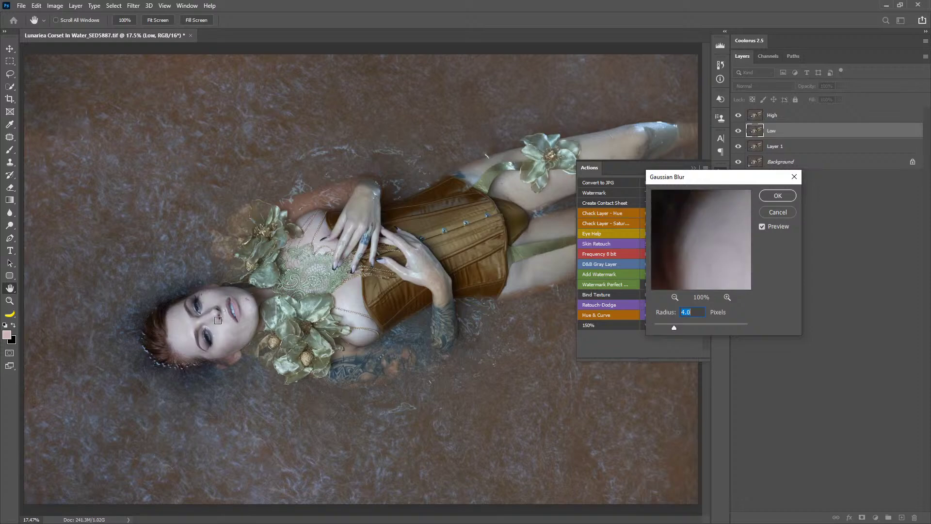
{"action": "left_click", "coordinate": [240, 330]}
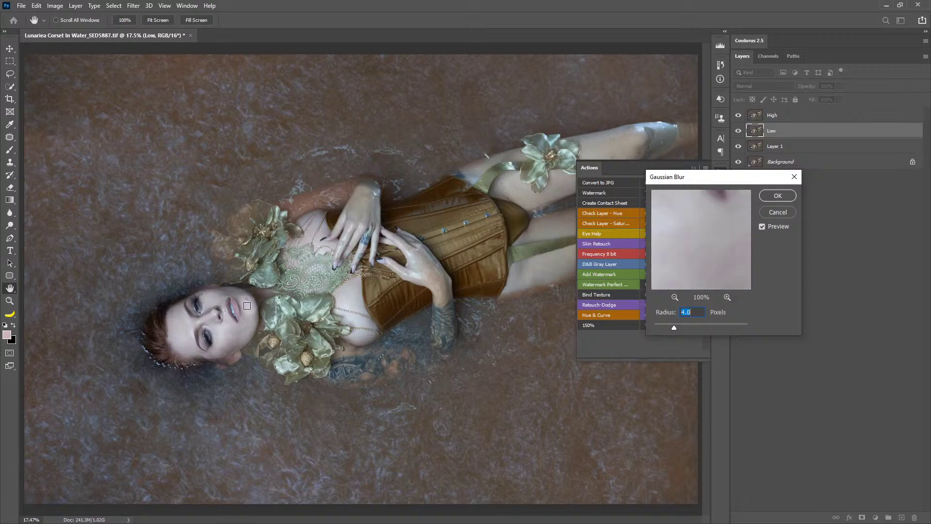
{"action": "left_click", "coordinate": [266, 298]}
{"action": "left_click", "coordinate": [208, 332]}
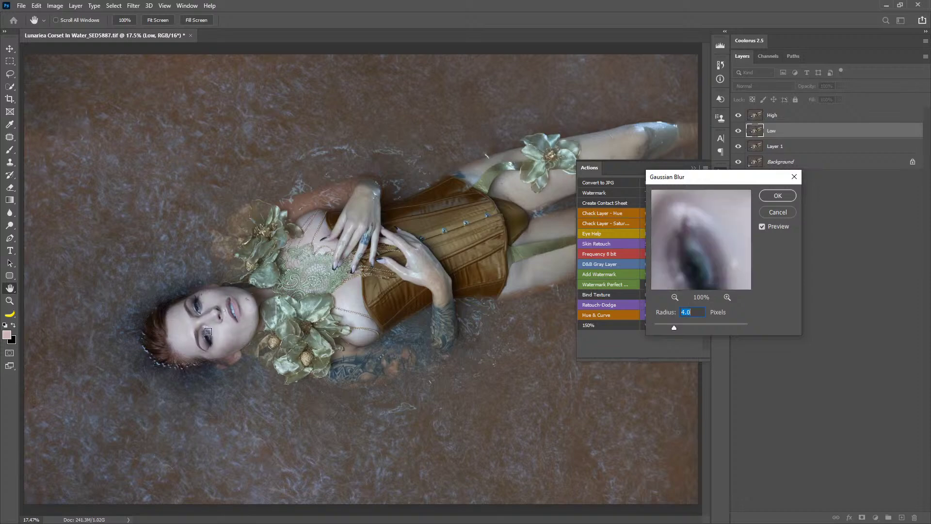
{"action": "left_click", "coordinate": [782, 197]}
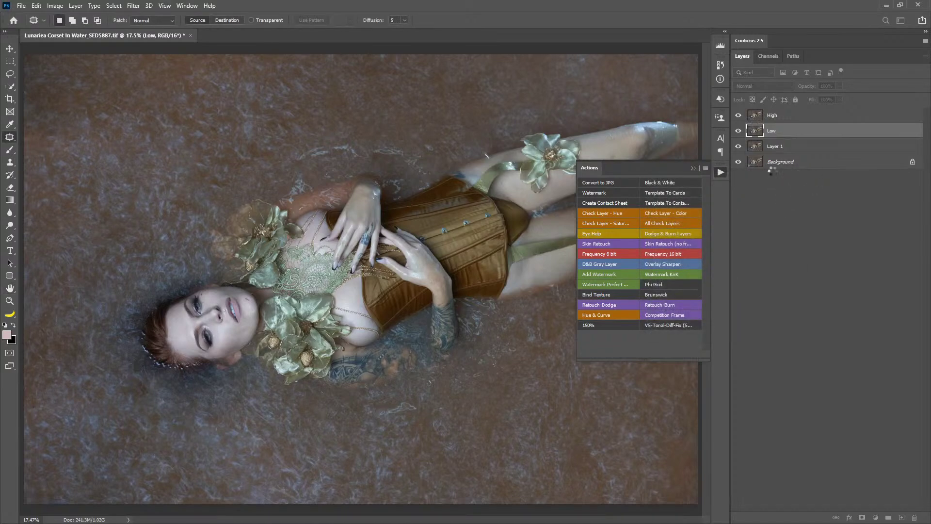
{"action": "left_click", "coordinate": [694, 168]}
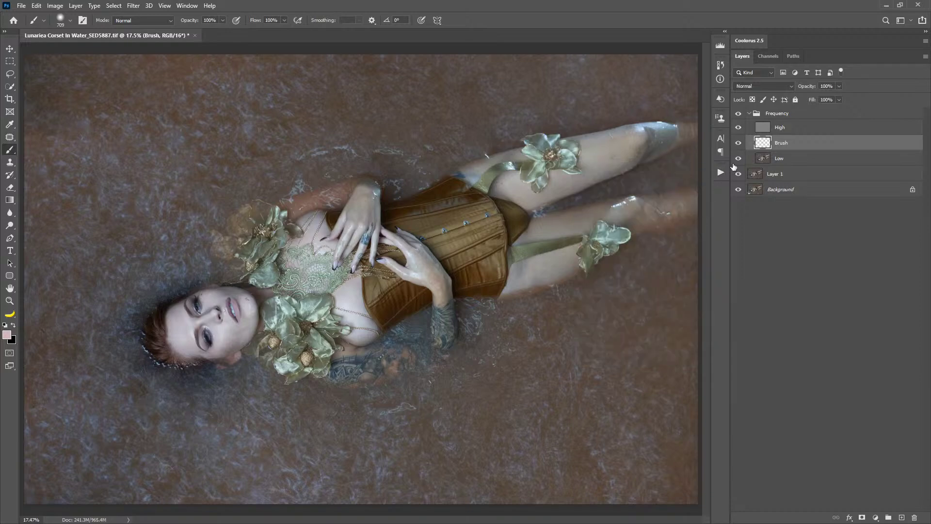
Step: Delete the empty Brush layer from the Frequency group
{"action": "key", "text": "z"}
{"action": "key", "text": "alt"}
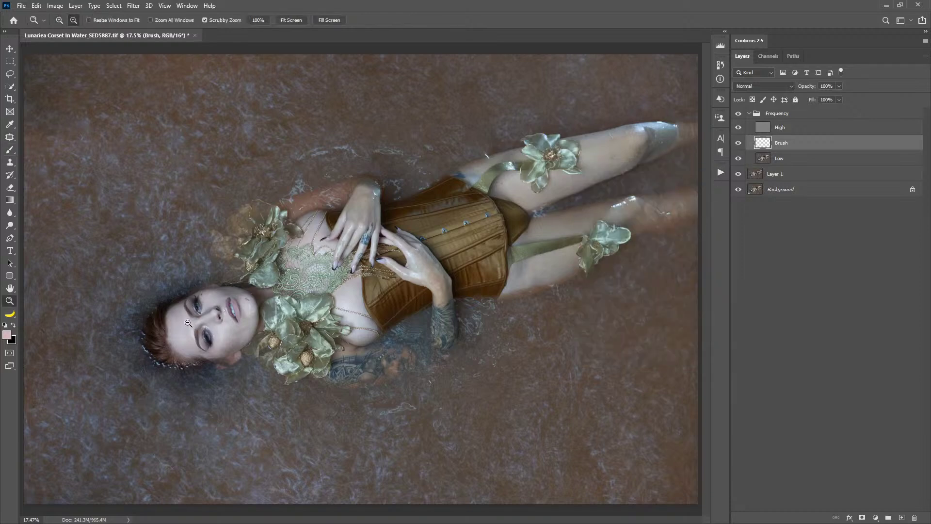
{"action": "left_click_drag", "start_coordinate": [188, 323], "coordinate": [235, 345]}
{"action": "key", "text": "space"}
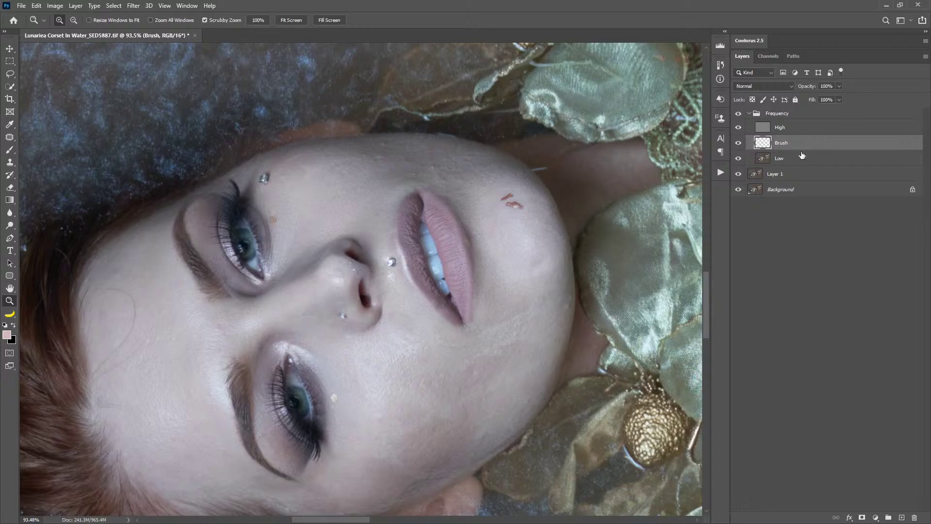
{"action": "key", "text": "Delete"}
Step: Examine the High texture layer on its own and combined with the Low layer by toggling layer visibility
{"action": "left_click", "coordinate": [739, 144]}
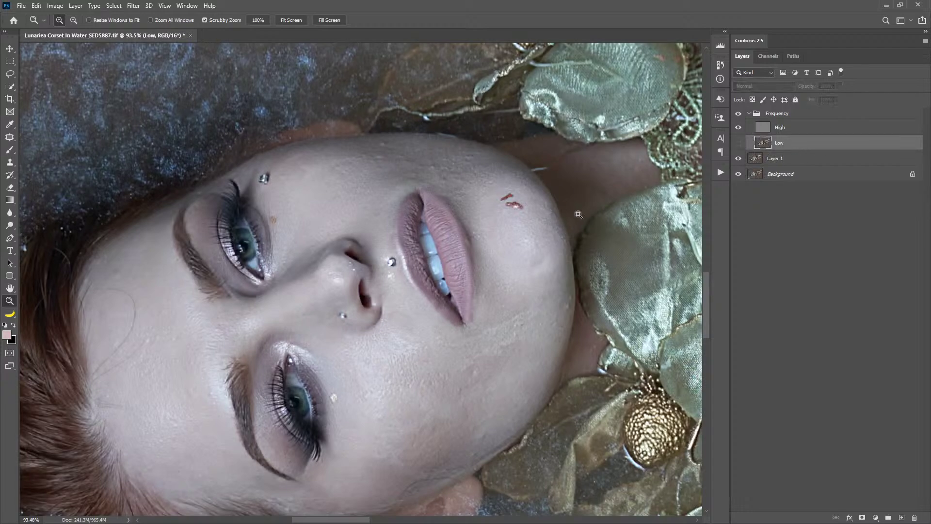
{"action": "left_click", "coordinate": [794, 129]}
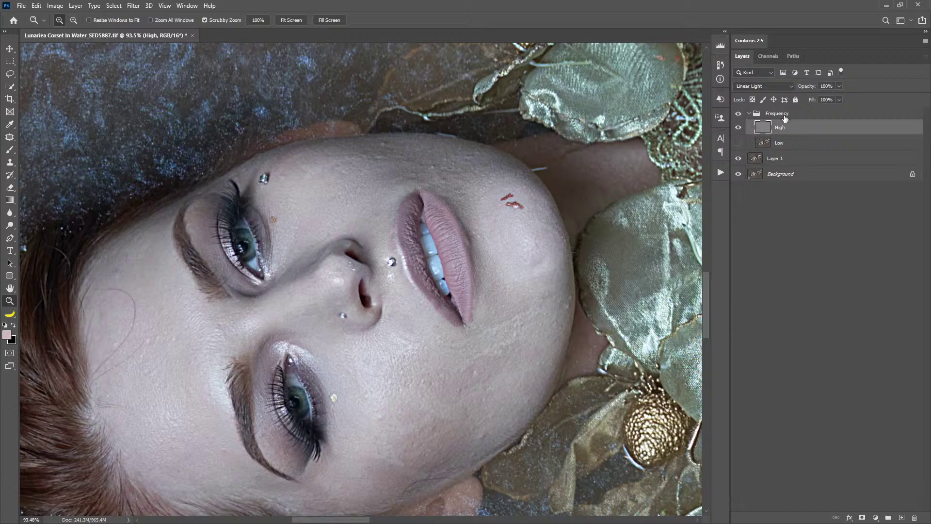
{"action": "left_click", "coordinate": [739, 129]}
{"action": "left_click", "coordinate": [739, 174]}
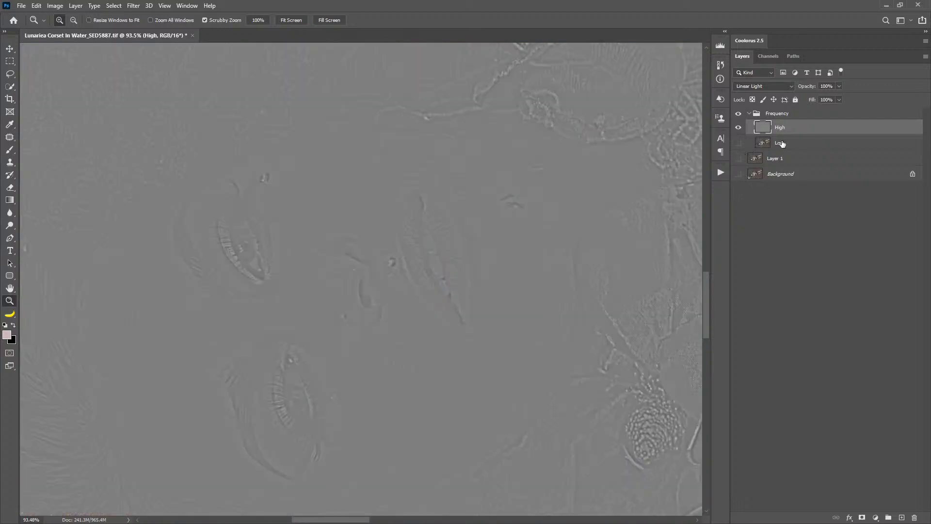
{"action": "left_click", "coordinate": [739, 143]}
{"action": "left_click", "coordinate": [739, 144]}
{"action": "left_click", "coordinate": [739, 143]}
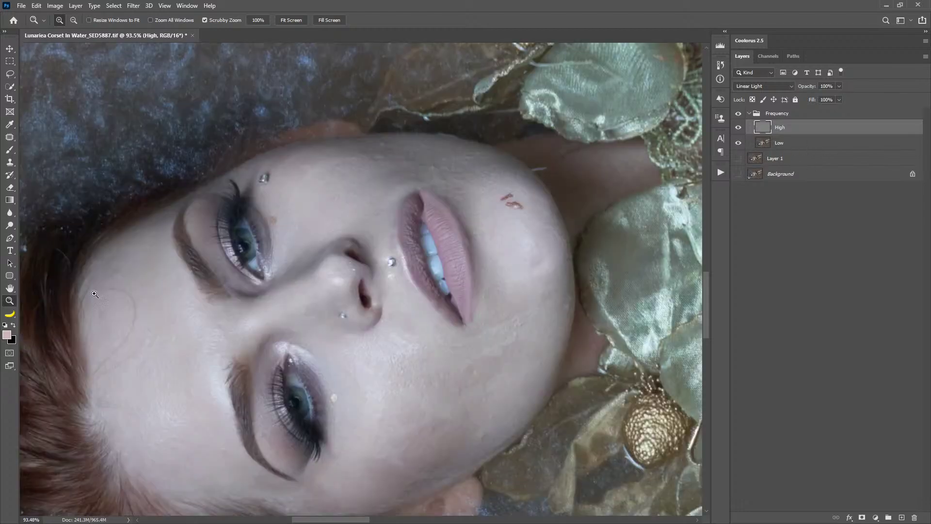
{"action": "double_click", "coordinate": [10, 288]}
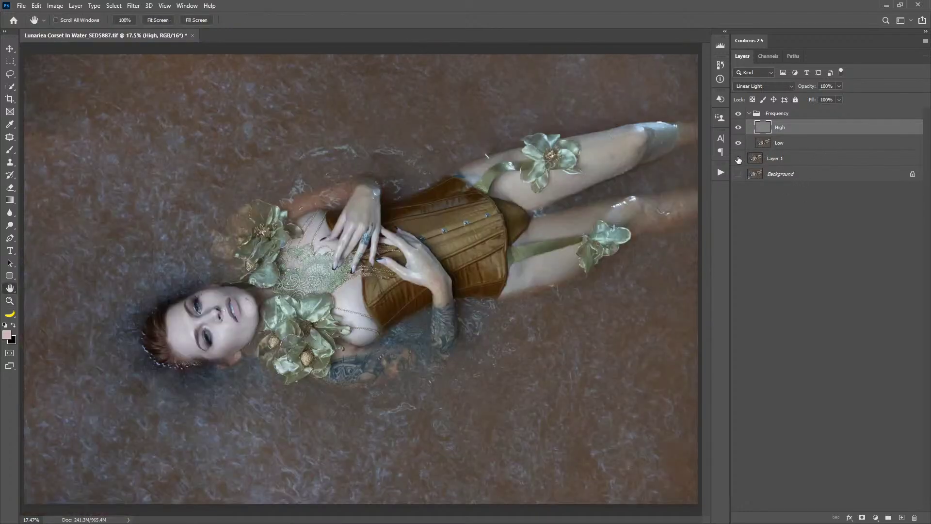
Step: Hide the High layer and make the Low layer active for retouching the face
{"action": "key", "text": "z"}
{"action": "left_click_drag", "start_coordinate": [253, 319], "coordinate": [609, 178]}
{"action": "left_click_drag", "start_coordinate": [362, 318], "coordinate": [382, 315]}
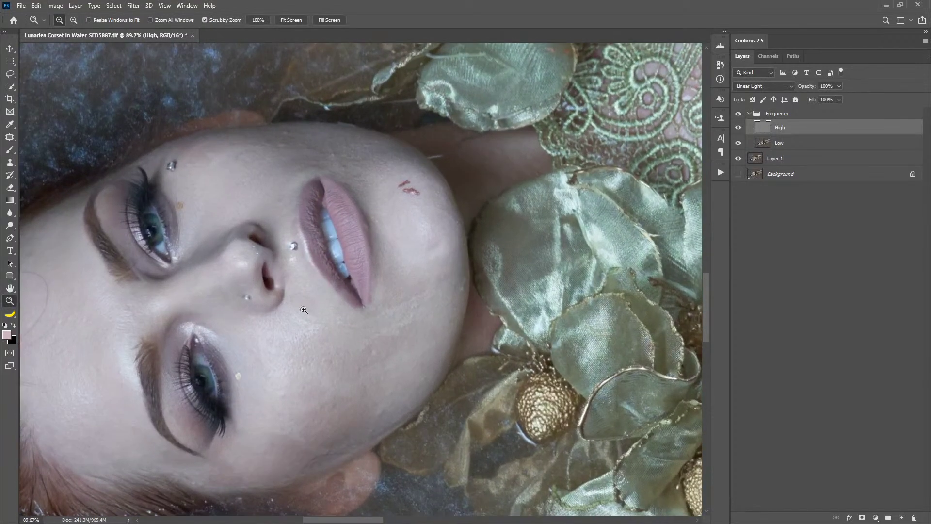
{"action": "left_click", "coordinate": [739, 128]}
{"action": "left_click", "coordinate": [796, 144]}
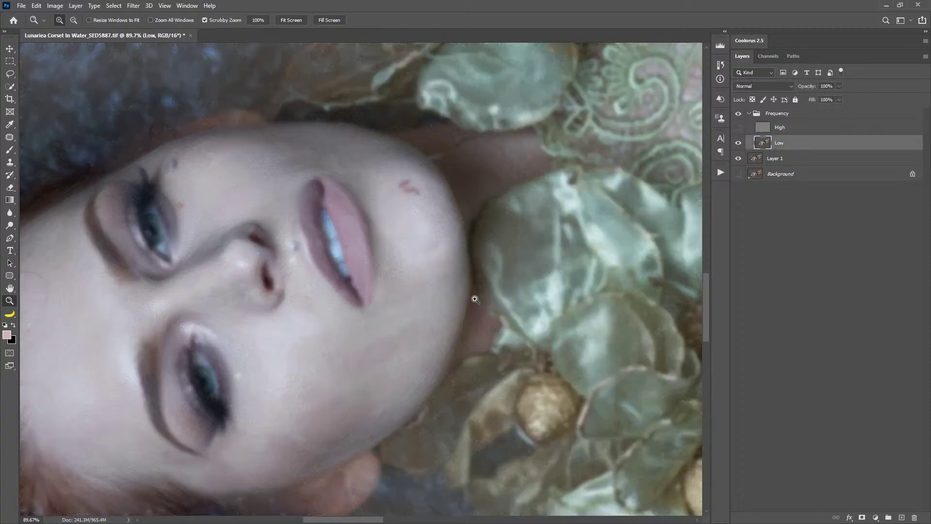
Step: Smooth the uneven tones across the forehead on the Low layer with the Healing Brush
{"action": "key", "text": "j"}
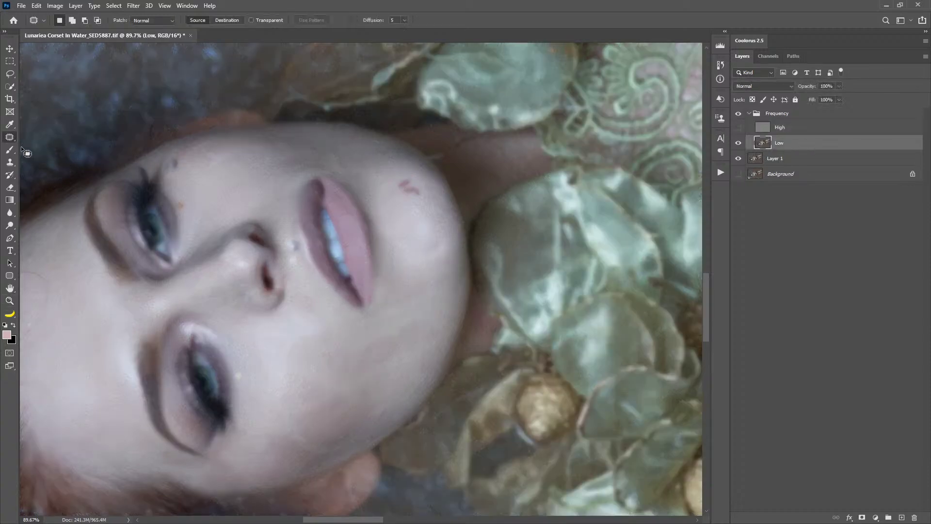
{"action": "right_click", "coordinate": [12, 139]}
{"action": "left_click", "coordinate": [58, 145]}
{"action": "left_click_drag", "start_coordinate": [252, 220], "coordinate": [436, 258]}
{"action": "left_click_drag", "start_coordinate": [353, 293], "coordinate": [330, 304]}
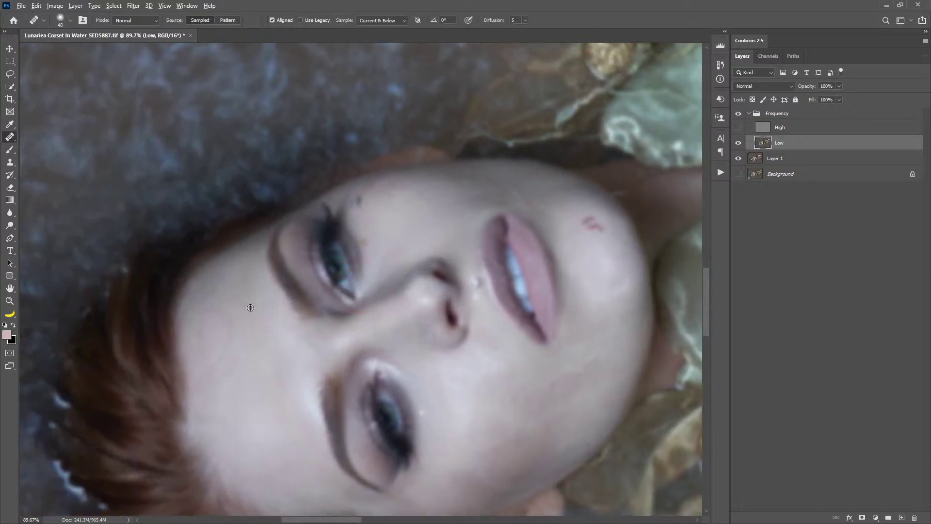
{"action": "left_click", "coordinate": [241, 311], "text": "alt"}
{"action": "mouse_move", "coordinate": [229, 324]}
{"action": "left_mouse_down"}
{"action": "mouse_move", "coordinate": [218, 295]}
{"action": "mouse_move", "coordinate": [233, 340]}
{"action": "mouse_move", "coordinate": [219, 375]}
{"action": "mouse_move", "coordinate": [212, 352]}
{"action": "mouse_move", "coordinate": [201, 376]}
{"action": "mouse_move", "coordinate": [219, 377]}
{"action": "mouse_move", "coordinate": [202, 424]}
{"action": "left_mouse_up"}
Step: Even out the blotchy tones on the cheek beneath the lower eye with sampled healing strokes
{"action": "left_click_drag", "start_coordinate": [294, 446], "coordinate": [192, 327]}
{"action": "left_click", "coordinate": [365, 314], "text": "alt"}
{"action": "mouse_move", "coordinate": [367, 348]}
{"action": "left_mouse_down"}
{"action": "mouse_move", "coordinate": [384, 358]}
{"action": "mouse_move", "coordinate": [403, 348]}
{"action": "mouse_move", "coordinate": [395, 363]}
{"action": "mouse_move", "coordinate": [425, 359]}
{"action": "left_mouse_up"}
{"action": "left_click", "coordinate": [400, 343], "text": "alt"}
{"action": "left_click", "coordinate": [378, 306], "text": "alt"}
{"action": "mouse_move", "coordinate": [390, 327]}
{"action": "left_mouse_down"}
{"action": "mouse_move", "coordinate": [363, 348]}
{"action": "mouse_move", "coordinate": [426, 295]}
{"action": "mouse_move", "coordinate": [394, 322]}
{"action": "left_mouse_up"}
{"action": "left_click", "coordinate": [376, 312], "text": "alt"}
{"action": "left_click", "coordinate": [445, 287], "text": "alt"}
{"action": "left_click", "coordinate": [448, 313]}
{"action": "left_click", "coordinate": [403, 294], "text": "alt"}
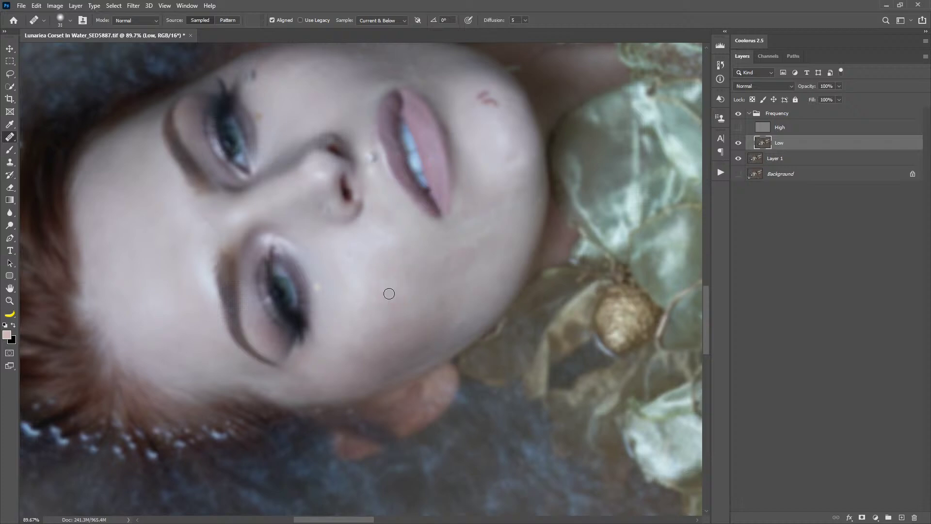
Step: Blend the finer tonal transitions on the cheek between the nose, mouth and jaw using a smaller Healing Brush
{"action": "key", "text": "bracketleft"}
{"action": "key", "text": "bracketleft"}
{"action": "left_click_drag", "start_coordinate": [387, 259], "coordinate": [377, 243]}
{"action": "mouse_move", "coordinate": [371, 258]}
{"action": "left_mouse_down"}
{"action": "mouse_move", "coordinate": [388, 247]}
{"action": "mouse_move", "coordinate": [405, 255]}
{"action": "mouse_move", "coordinate": [358, 246]}
{"action": "left_mouse_up"}
{"action": "mouse_move", "coordinate": [355, 304]}
{"action": "left_mouse_down"}
{"action": "mouse_move", "coordinate": [377, 267]}
{"action": "mouse_move", "coordinate": [397, 267]}
{"action": "left_mouse_up"}
{"action": "left_click", "coordinate": [408, 273], "text": "alt"}
{"action": "mouse_move", "coordinate": [432, 308]}
{"action": "left_mouse_down"}
{"action": "mouse_move", "coordinate": [401, 329]}
{"action": "mouse_move", "coordinate": [385, 311]}
{"action": "left_mouse_up"}
{"action": "left_click", "coordinate": [406, 287], "text": "alt"}
{"action": "left_click", "coordinate": [420, 288], "text": "alt"}
{"action": "left_click", "coordinate": [416, 312], "text": "alt"}
{"action": "left_click", "coordinate": [412, 291], "text": "alt"}
Step: Heal the remaining uneven patches on the outer cheek toward the ear
{"action": "mouse_move", "coordinate": [372, 278]}
{"action": "left_mouse_down"}
{"action": "mouse_move", "coordinate": [390, 271]}
{"action": "mouse_move", "coordinate": [368, 260]}
{"action": "left_mouse_up"}
{"action": "left_click", "coordinate": [401, 265], "text": "alt"}
{"action": "left_click", "coordinate": [398, 268], "text": "alt"}
{"action": "left_click", "coordinate": [374, 294], "text": "alt"}
{"action": "mouse_move", "coordinate": [369, 315]}
{"action": "left_mouse_down"}
{"action": "mouse_move", "coordinate": [378, 329]}
{"action": "mouse_move", "coordinate": [369, 350]}
{"action": "mouse_move", "coordinate": [352, 354]}
{"action": "mouse_move", "coordinate": [367, 337]}
{"action": "left_mouse_up"}
{"action": "left_click", "coordinate": [397, 328], "text": "alt"}
{"action": "right_click", "coordinate": [387, 339], "text": "alt"}
{"action": "left_click_drag", "start_coordinate": [394, 346], "coordinate": [390, 356]}
{"action": "right_click", "coordinate": [425, 340], "text": "alt"}
Step: Smooth the lower cheek along the jawline and heal the reddish mark on the chin
{"action": "left_click_drag", "start_coordinate": [521, 247], "coordinate": [461, 343]}
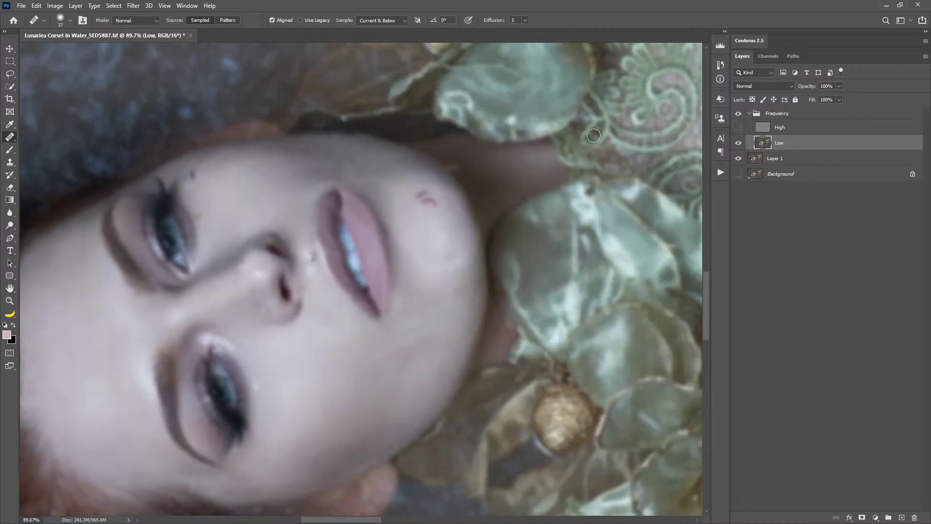
{"action": "left_click", "coordinate": [426, 340], "text": "alt"}
{"action": "left_click_drag", "start_coordinate": [395, 383], "coordinate": [409, 381]}
{"action": "left_click", "coordinate": [380, 393], "text": "alt"}
{"action": "left_click", "coordinate": [416, 355], "text": "alt"}
{"action": "mouse_move", "coordinate": [399, 355]}
{"action": "left_mouse_down"}
{"action": "mouse_move", "coordinate": [393, 344]}
{"action": "mouse_move", "coordinate": [404, 343]}
{"action": "left_mouse_up"}
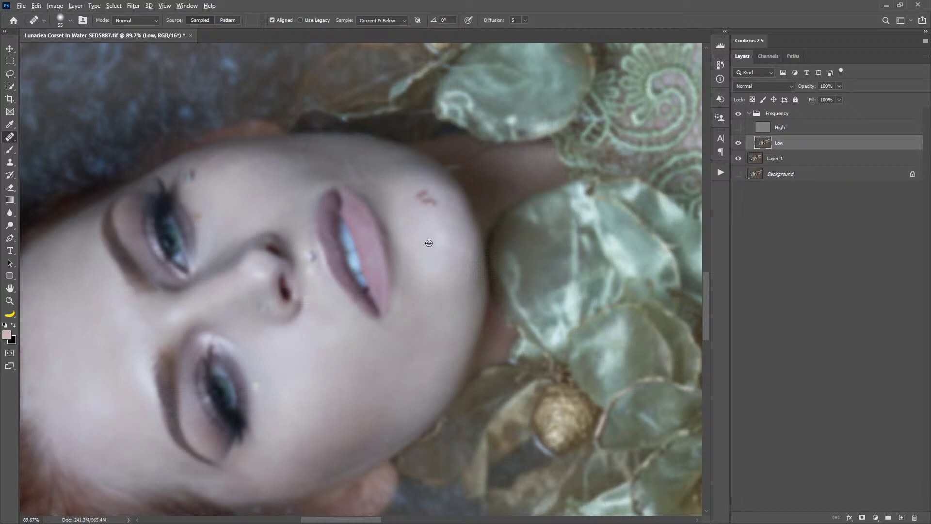
{"action": "left_click", "coordinate": [421, 219], "text": "alt"}
{"action": "left_click", "coordinate": [427, 195]}
Step: Heal the blotches on the lower hand and wrist on the Low layer, checking them with the High layer shown
{"action": "left_click_drag", "start_coordinate": [288, 342], "coordinate": [262, 315]}
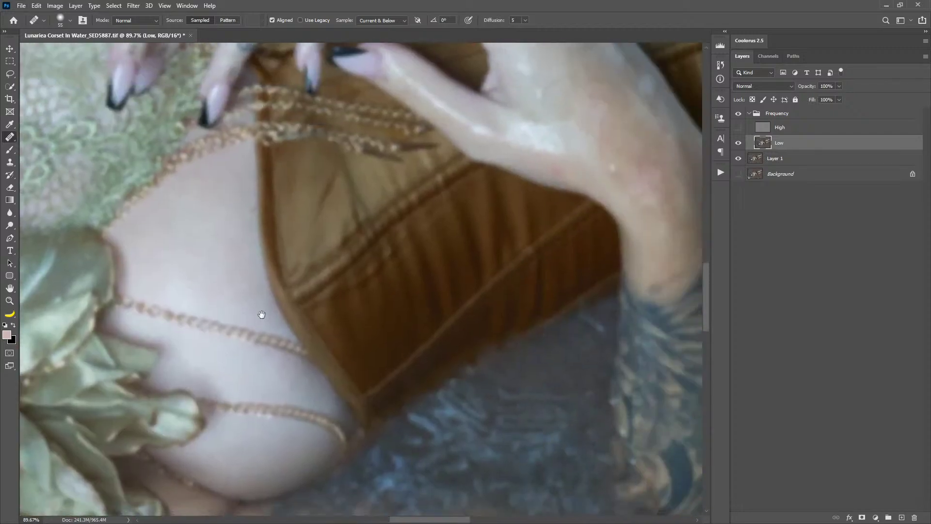
{"action": "left_click_drag", "start_coordinate": [228, 287], "coordinate": [306, 358]}
{"action": "left_click_drag", "start_coordinate": [401, 197], "coordinate": [450, 407]}
{"action": "left_click_drag", "start_coordinate": [242, 254], "coordinate": [369, 329]}
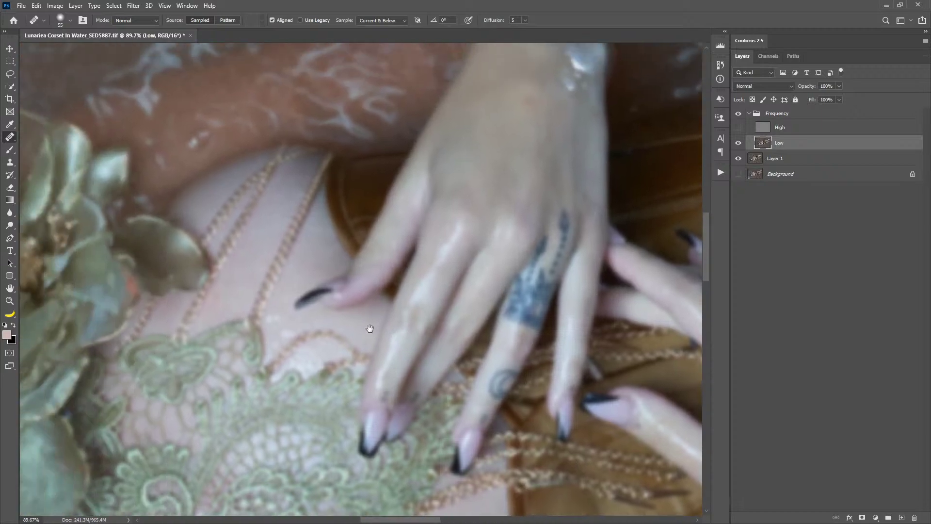
{"action": "left_click_drag", "start_coordinate": [519, 297], "coordinate": [415, 385]}
{"action": "left_click_drag", "start_coordinate": [476, 239], "coordinate": [414, 364]}
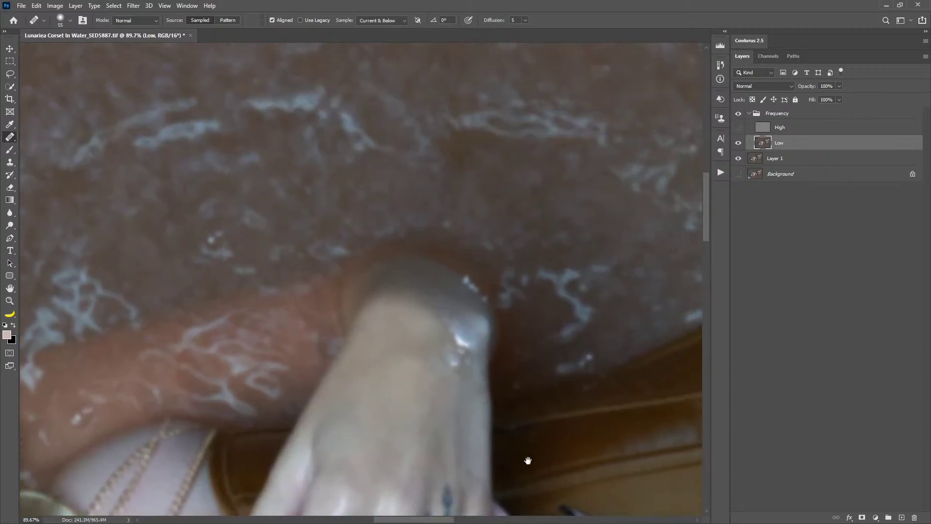
{"action": "left_click_drag", "start_coordinate": [528, 460], "coordinate": [412, 233]}
{"action": "mouse_move", "coordinate": [502, 480]}
{"action": "left_mouse_down"}
{"action": "mouse_move", "coordinate": [426, 337]}
{"action": "mouse_move", "coordinate": [262, 216]}
{"action": "left_mouse_up"}
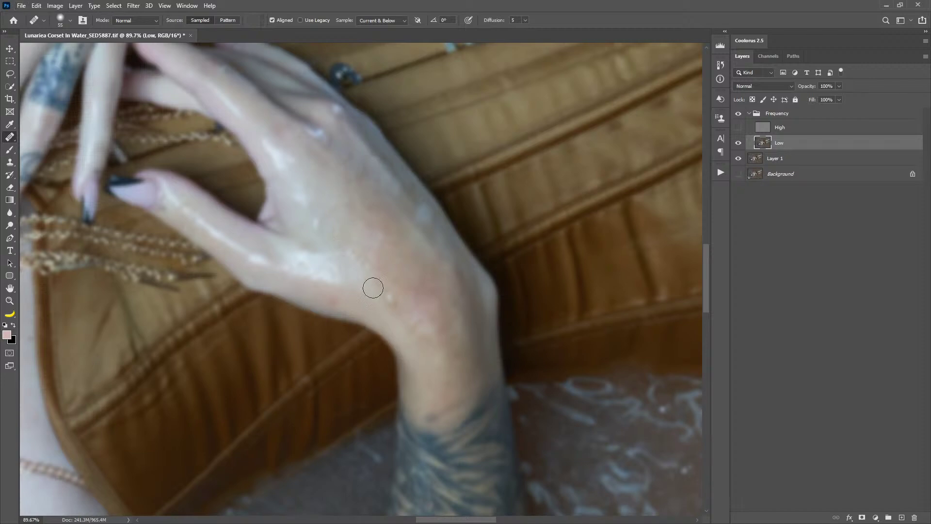
{"action": "mouse_move", "coordinate": [373, 288]}
{"action": "left_mouse_down"}
{"action": "mouse_move", "coordinate": [366, 253]}
{"action": "mouse_move", "coordinate": [354, 252]}
{"action": "mouse_move", "coordinate": [381, 233]}
{"action": "mouse_move", "coordinate": [416, 266]}
{"action": "left_mouse_up"}
{"action": "left_click", "coordinate": [738, 129]}
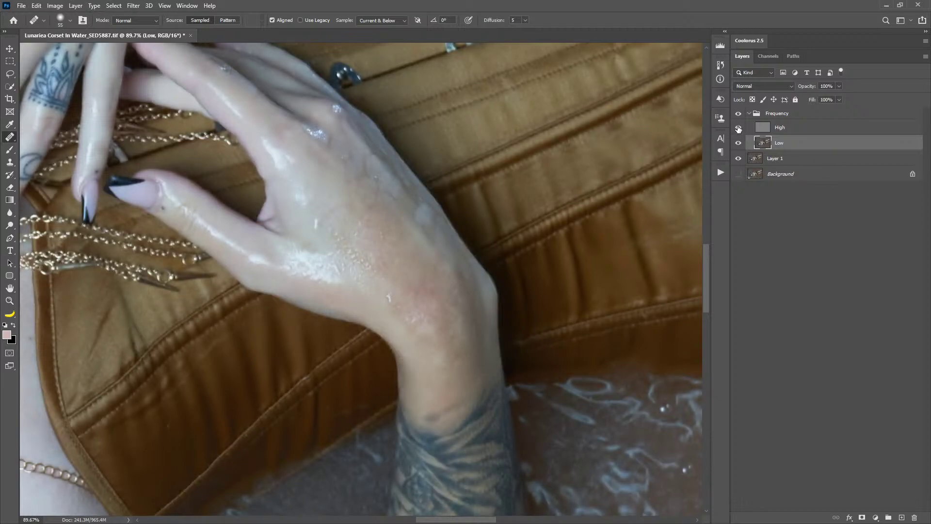
{"action": "left_click", "coordinate": [739, 128]}
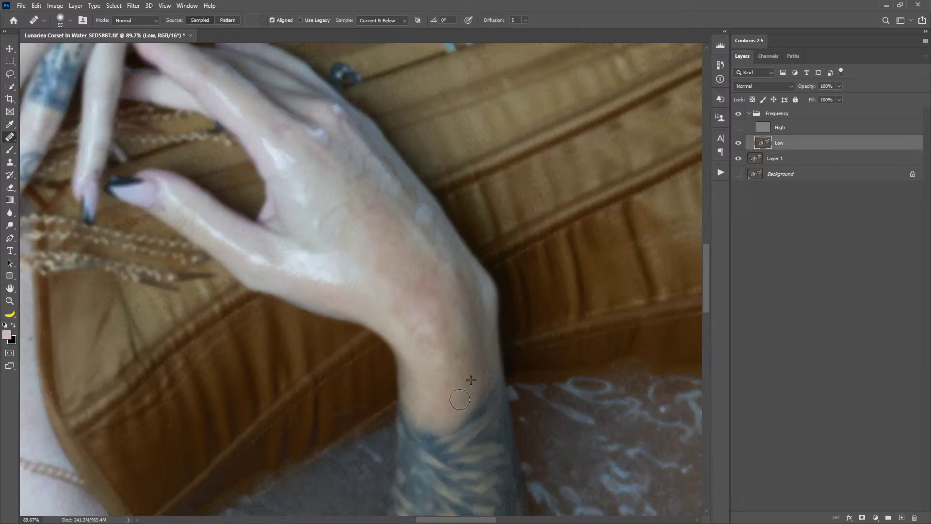
Step: Heal the pale marks on the thigh below the green garter strap
{"action": "left_click_drag", "start_coordinate": [590, 316], "coordinate": [502, 355]}
{"action": "left_click_drag", "start_coordinate": [347, 283], "coordinate": [328, 275]}
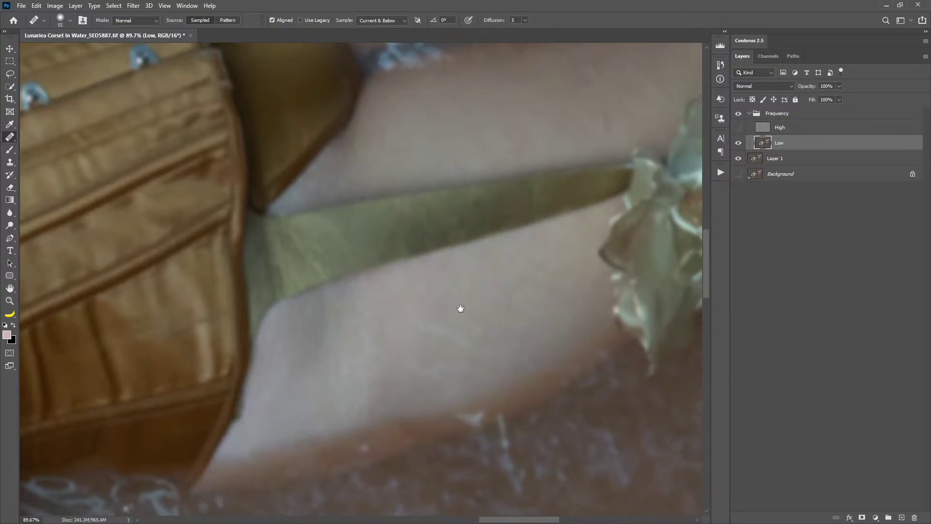
{"action": "left_click", "coordinate": [456, 312], "text": "alt"}
{"action": "left_click_drag", "start_coordinate": [418, 326], "coordinate": [468, 335]}
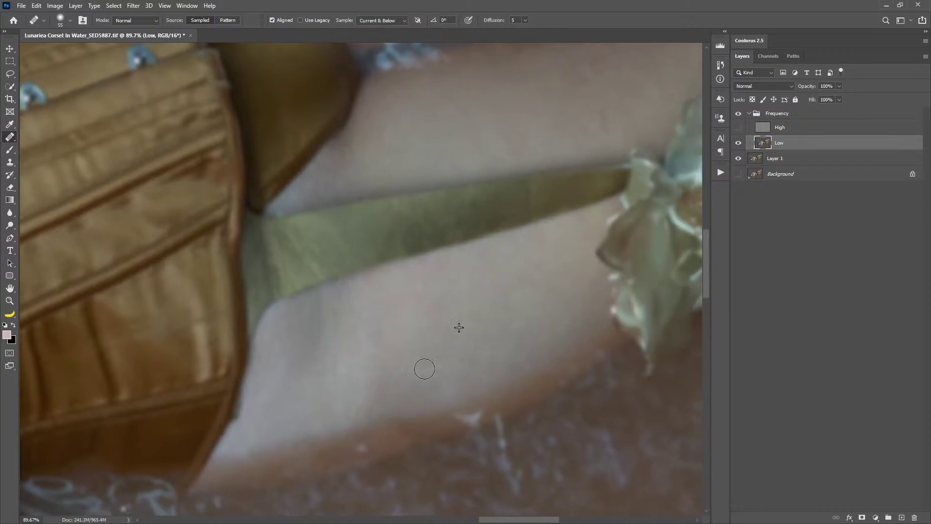
{"action": "left_click_drag", "start_coordinate": [424, 368], "coordinate": [469, 384]}
Step: Heal the dark spot and nearby discoloration on the upper thigh between the garter and the corset tip
{"action": "scroll", "coordinate": [505, 274], "scroll_direction": "up", "scroll_amount": 3}
{"action": "mouse_move", "coordinate": [504, 309]}
{"action": "left_mouse_down"}
{"action": "mouse_move", "coordinate": [531, 283]}
{"action": "mouse_move", "coordinate": [529, 264]}
{"action": "left_mouse_up"}
{"action": "left_click_drag", "start_coordinate": [480, 163], "coordinate": [584, 333]}
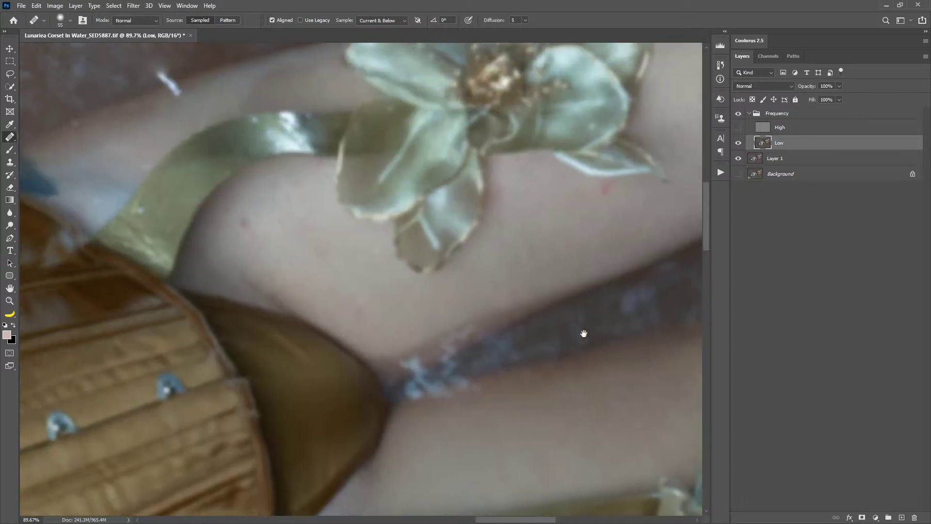
{"action": "left_click", "coordinate": [263, 221], "text": "alt"}
{"action": "left_click", "coordinate": [247, 221]}
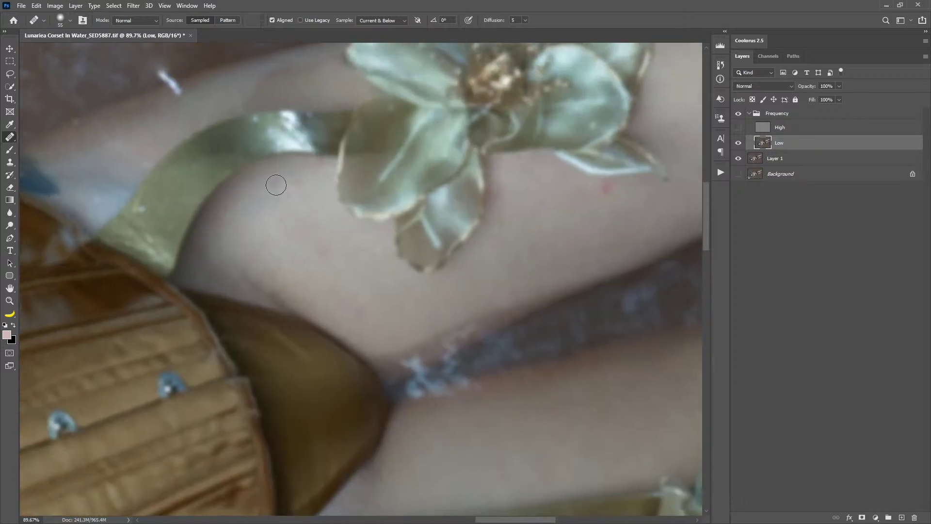
{"action": "left_click", "coordinate": [324, 235], "text": "alt"}
{"action": "left_click", "coordinate": [285, 224]}
{"action": "left_click", "coordinate": [294, 285], "text": "alt"}
{"action": "left_click", "coordinate": [269, 280]}
{"action": "left_click", "coordinate": [330, 279]}
{"action": "left_click", "coordinate": [258, 280], "text": "alt"}
{"action": "left_click", "coordinate": [274, 295]}
Step: Clear the remaining spots on the upper thigh, including the red spot below the garter flower
{"action": "left_click", "coordinate": [401, 310], "text": "alt"}
{"action": "left_click", "coordinate": [370, 315]}
{"action": "left_click", "coordinate": [356, 268], "text": "alt"}
{"action": "left_click", "coordinate": [320, 246]}
{"action": "left_click", "coordinate": [357, 242], "text": "alt"}
{"action": "left_click", "coordinate": [309, 235]}
{"action": "left_click", "coordinate": [364, 282], "text": "alt"}
{"action": "left_click", "coordinate": [318, 254]}
{"action": "left_click", "coordinate": [615, 195], "text": "alt"}
{"action": "left_click", "coordinate": [607, 189]}
Step: Heal the small pale spot on the skin beside the knee
{"action": "left_click_drag", "start_coordinate": [595, 225], "coordinate": [347, 376]}
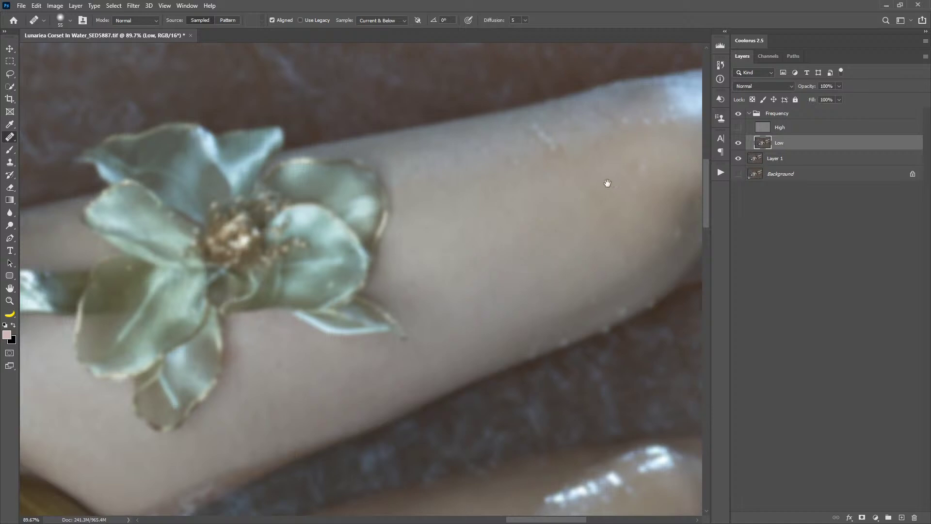
{"action": "mouse_move", "coordinate": [605, 183]}
{"action": "left_mouse_down"}
{"action": "mouse_move", "coordinate": [495, 276]}
{"action": "mouse_move", "coordinate": [444, 245]}
{"action": "left_mouse_up"}
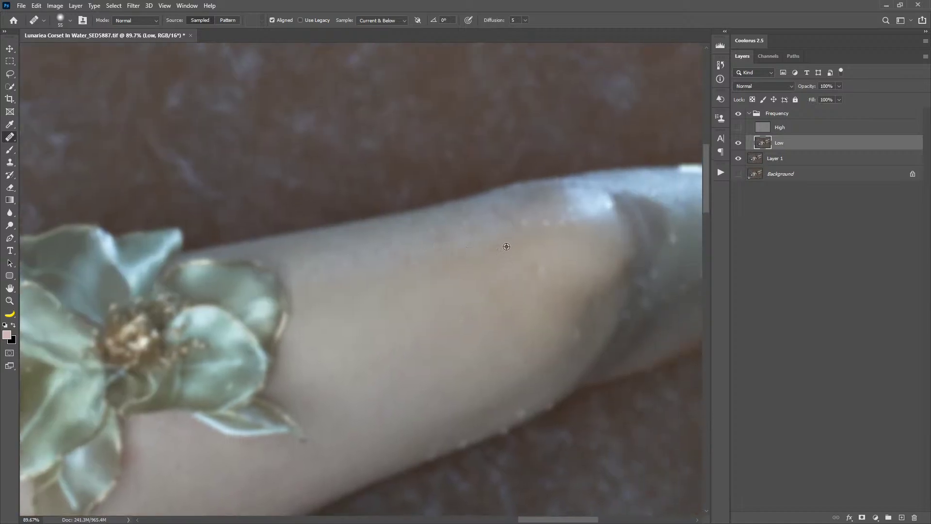
{"action": "left_click", "coordinate": [490, 235], "text": "alt"}
{"action": "left_click", "coordinate": [541, 265]}
{"action": "mouse_move", "coordinate": [485, 388]}
{"action": "left_mouse_down"}
{"action": "mouse_move", "coordinate": [410, 316]}
{"action": "mouse_move", "coordinate": [307, 336]}
{"action": "mouse_move", "coordinate": [463, 316]}
{"action": "mouse_move", "coordinate": [466, 324]}
{"action": "left_mouse_up"}
Step: Even out the shadowed skin on the upper thigh beside the corset edge
{"action": "left_click_drag", "start_coordinate": [130, 299], "coordinate": [464, 369]}
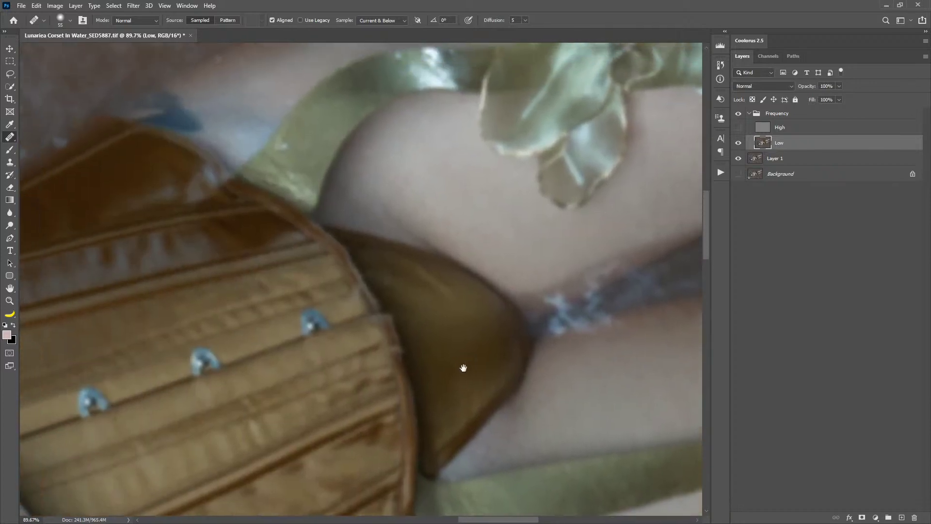
{"action": "mouse_move", "coordinate": [416, 277]}
{"action": "left_mouse_down"}
{"action": "mouse_move", "coordinate": [438, 322]}
{"action": "mouse_move", "coordinate": [441, 369]}
{"action": "left_mouse_up"}
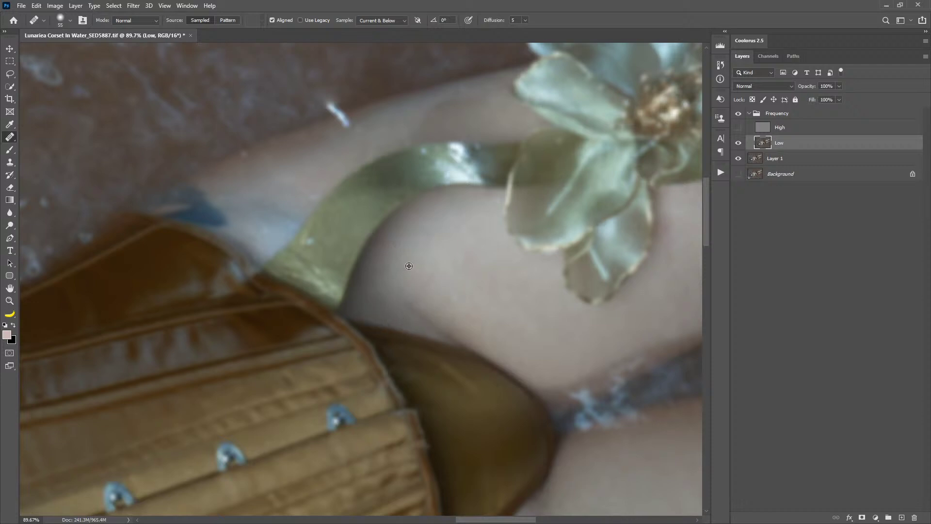
{"action": "left_click", "coordinate": [386, 314], "text": "alt"}
Step: Return to the face, show the High layer and make it active
{"action": "key", "text": "ctrl+0"}
{"action": "key", "text": "z"}
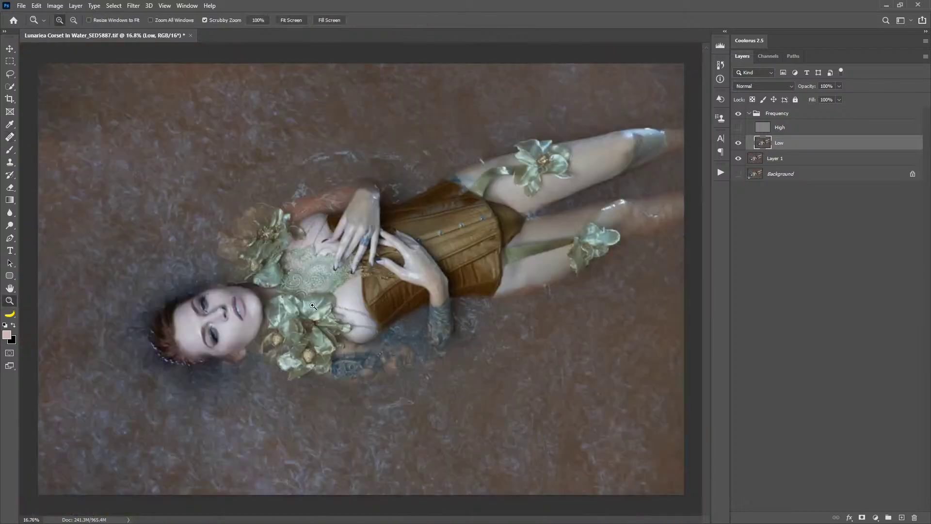
{"action": "left_click", "coordinate": [289, 315]}
{"action": "left_click_drag", "start_coordinate": [290, 316], "coordinate": [434, 280]}
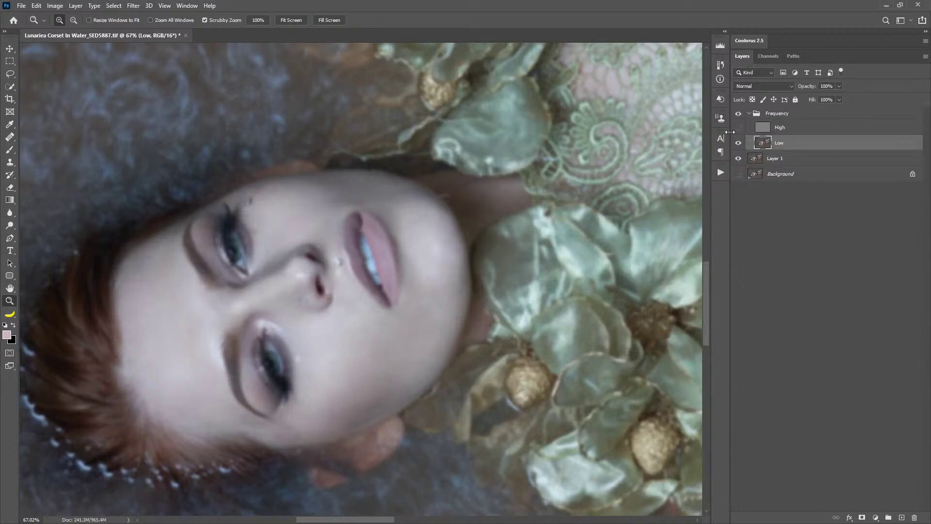
{"action": "left_click", "coordinate": [791, 131]}
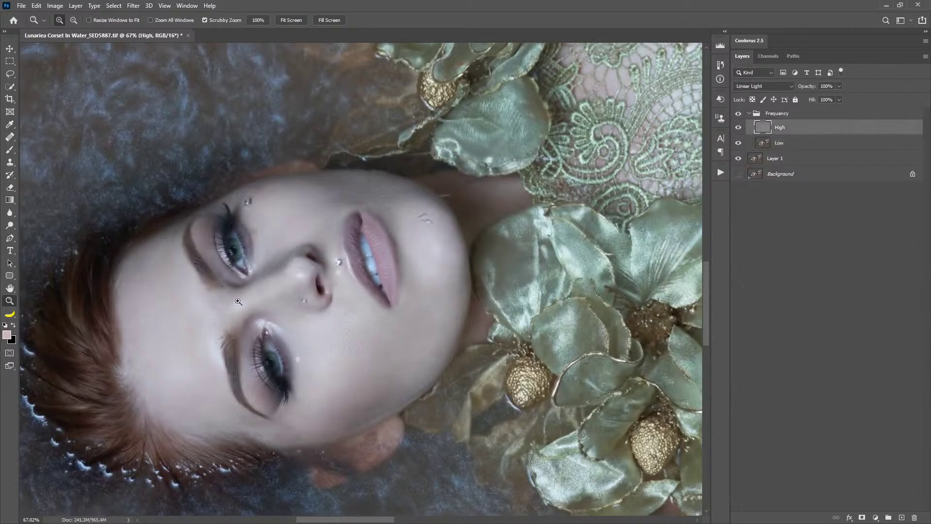
Step: Clone clean skin texture over the stray hair line and rough spots on the forehead on the High layer
{"action": "left_click_drag", "start_coordinate": [238, 302], "coordinate": [297, 277]}
{"action": "key", "text": "s"}
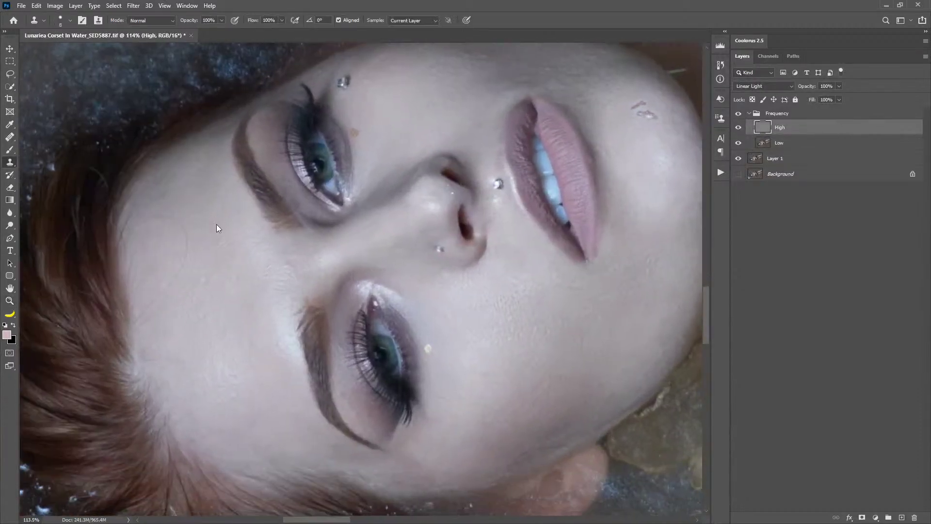
{"action": "left_click_drag", "start_coordinate": [216, 225], "coordinate": [222, 225]}
{"action": "mouse_move", "coordinate": [174, 213]}
{"action": "left_mouse_down"}
{"action": "mouse_move", "coordinate": [190, 233]}
{"action": "mouse_move", "coordinate": [172, 304]}
{"action": "mouse_move", "coordinate": [149, 320]}
{"action": "mouse_move", "coordinate": [170, 285]}
{"action": "mouse_move", "coordinate": [140, 318]}
{"action": "left_mouse_up"}
{"action": "left_click_drag", "start_coordinate": [170, 219], "coordinate": [154, 218]}
{"action": "left_click", "coordinate": [189, 359], "text": "alt"}
{"action": "left_click_drag", "start_coordinate": [163, 360], "coordinate": [148, 358]}
Step: Clone out the texture flaws beside the nose and along the upper cheek on the High layer
{"action": "left_click_drag", "start_coordinate": [509, 334], "coordinate": [375, 407]}
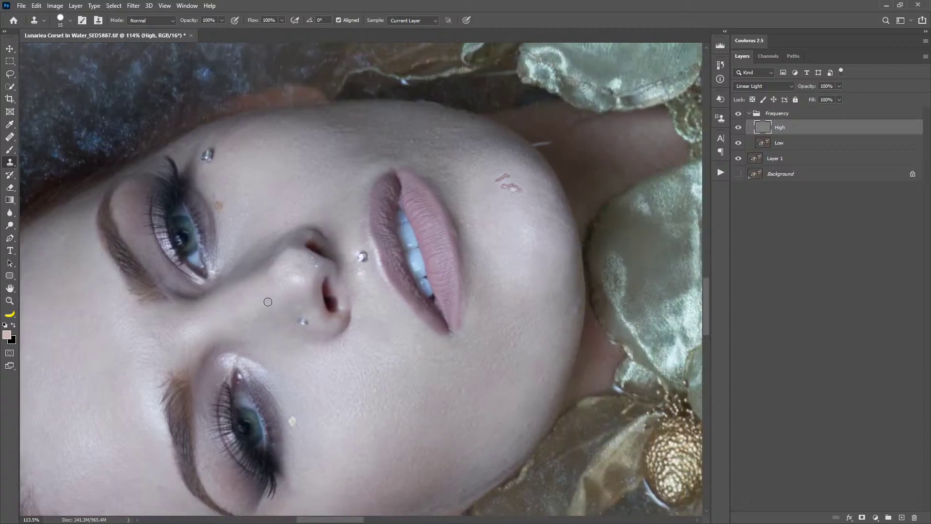
{"action": "left_click_drag", "start_coordinate": [267, 324], "coordinate": [259, 317]}
{"action": "left_click_drag", "start_coordinate": [353, 131], "coordinate": [355, 131]}
{"action": "left_click", "coordinate": [374, 127]}
{"action": "left_click", "coordinate": [394, 136]}
Step: Clone clean skin texture over the jagged marks on the chin on the High layer
{"action": "left_click", "coordinate": [786, 159]}
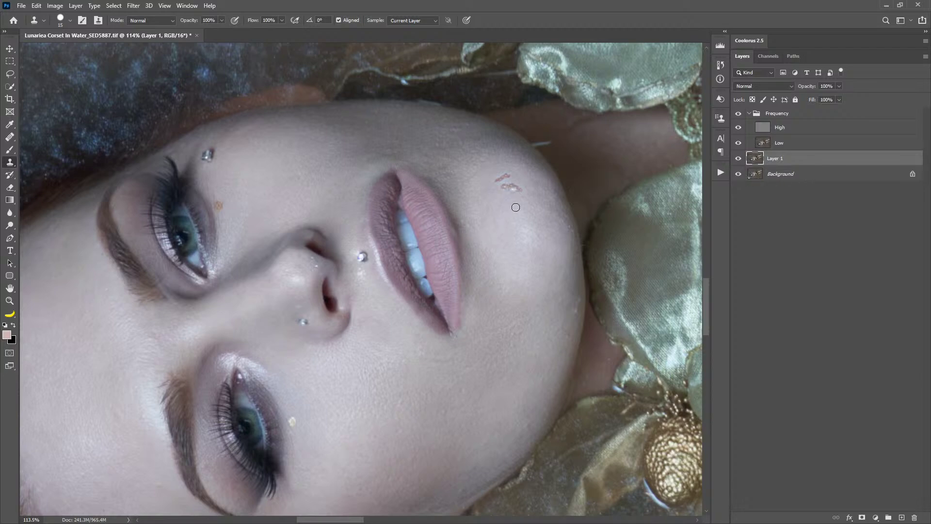
{"action": "left_click", "coordinate": [472, 238], "text": "alt"}
{"action": "left_click", "coordinate": [806, 124]}
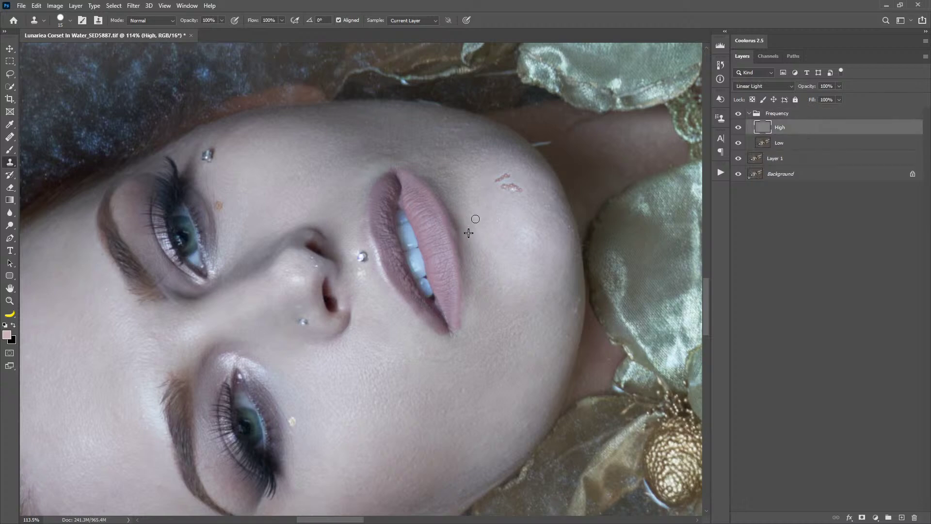
{"action": "mouse_move", "coordinate": [519, 189]}
{"action": "left_mouse_down"}
{"action": "mouse_move", "coordinate": [505, 191]}
{"action": "mouse_move", "coordinate": [499, 179]}
{"action": "left_mouse_up"}
{"action": "left_click", "coordinate": [475, 137], "text": "alt"}
Step: Clone over the uneven skin texture on the cheek between the mouth and the eye
{"action": "left_click_drag", "start_coordinate": [535, 357], "coordinate": [480, 300]}
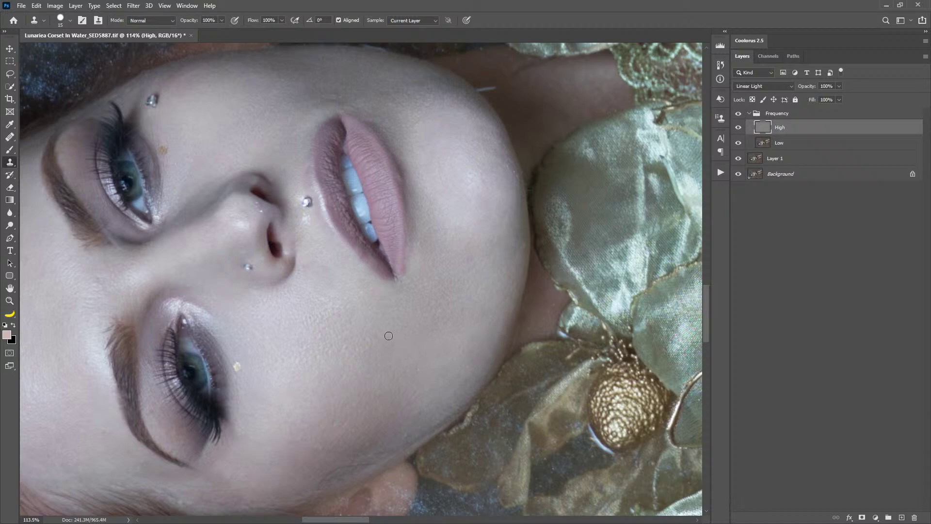
{"action": "left_click_drag", "start_coordinate": [389, 336], "coordinate": [367, 338]}
{"action": "left_click_drag", "start_coordinate": [428, 333], "coordinate": [291, 380]}
{"action": "left_click_drag", "start_coordinate": [375, 297], "coordinate": [319, 453]}
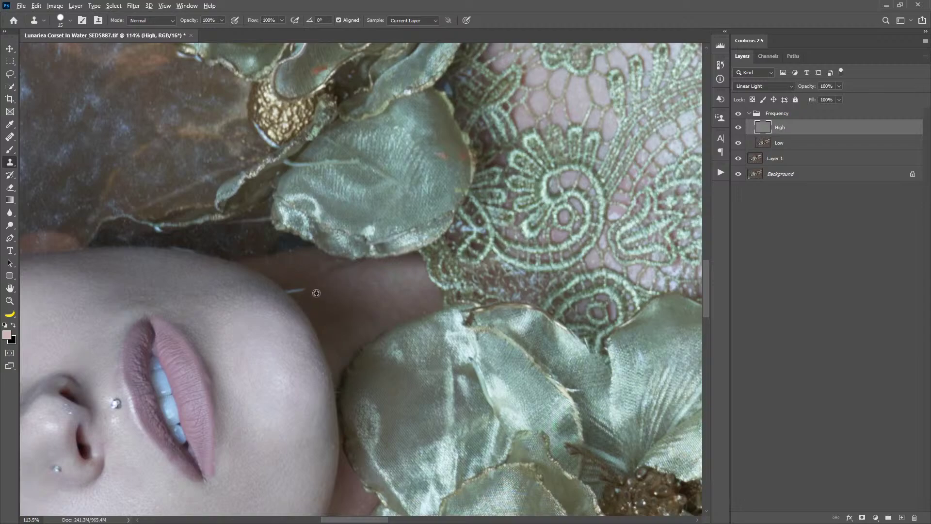
Step: Enlarge the clone brush to 29 px and clean up the skin texture on the wrist of the hand resting on the corset
{"action": "left_click_drag", "start_coordinate": [477, 394], "coordinate": [281, 187]}
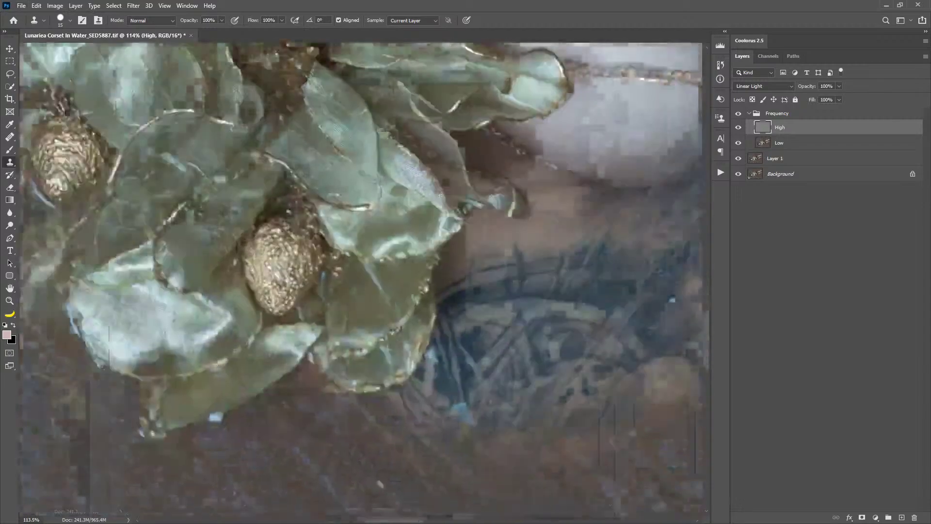
{"action": "left_click_drag", "start_coordinate": [612, 230], "coordinate": [362, 349]}
{"action": "scroll", "coordinate": [368, 352], "scroll_direction": "up", "scroll_amount": 10}
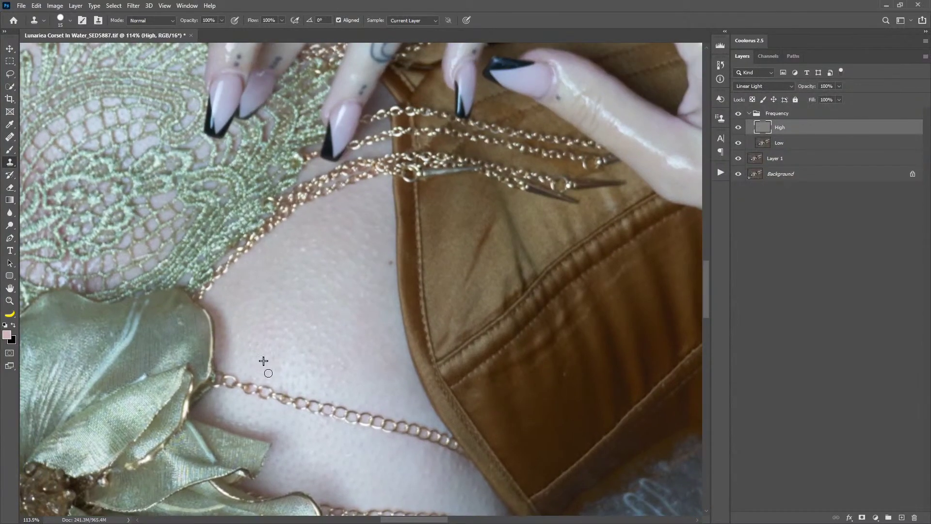
{"action": "scroll", "coordinate": [264, 368], "scroll_direction": "up", "scroll_amount": 10}
{"action": "left_click_drag", "start_coordinate": [298, 359], "coordinate": [439, 429]}
{"action": "left_click_drag", "start_coordinate": [416, 313], "coordinate": [405, 372]}
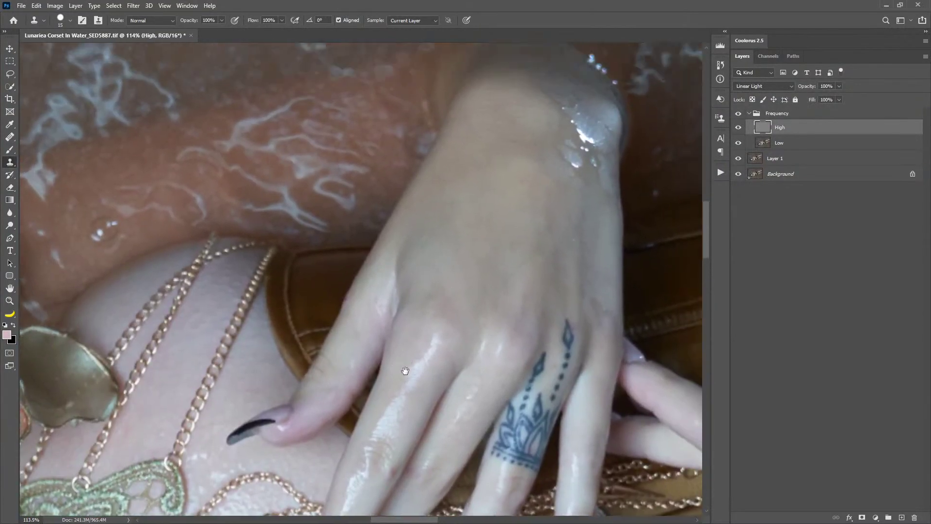
{"action": "left_click_drag", "start_coordinate": [512, 208], "coordinate": [372, 216]}
{"action": "left_click_drag", "start_coordinate": [478, 500], "coordinate": [227, 230]}
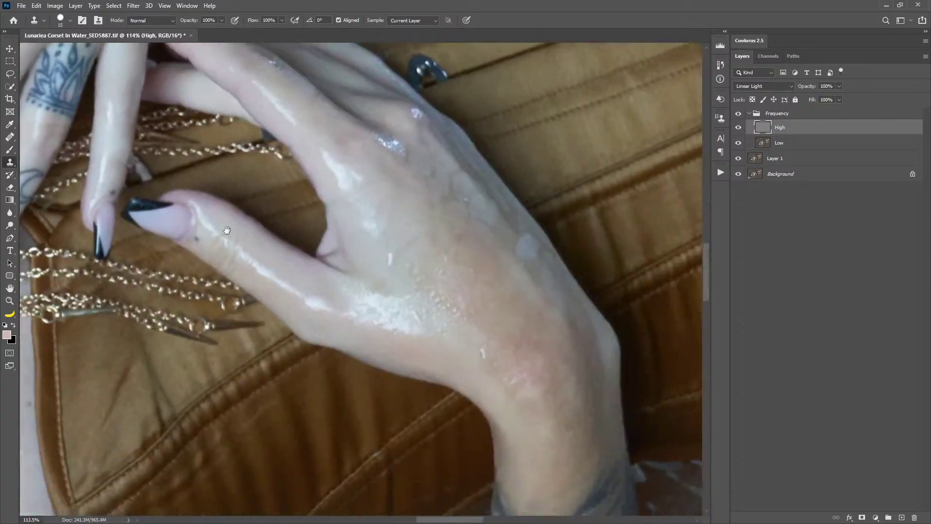
{"action": "right_click", "coordinate": [455, 289], "text": "alt"}
{"action": "mouse_move", "coordinate": [513, 376]}
{"action": "left_mouse_down"}
{"action": "mouse_move", "coordinate": [528, 405]}
{"action": "mouse_move", "coordinate": [513, 380]}
{"action": "mouse_move", "coordinate": [528, 387]}
{"action": "left_mouse_up"}
{"action": "mouse_move", "coordinate": [532, 425]}
{"action": "left_mouse_down"}
{"action": "mouse_move", "coordinate": [480, 341]}
{"action": "mouse_move", "coordinate": [513, 345]}
{"action": "mouse_move", "coordinate": [525, 382]}
{"action": "left_mouse_up"}
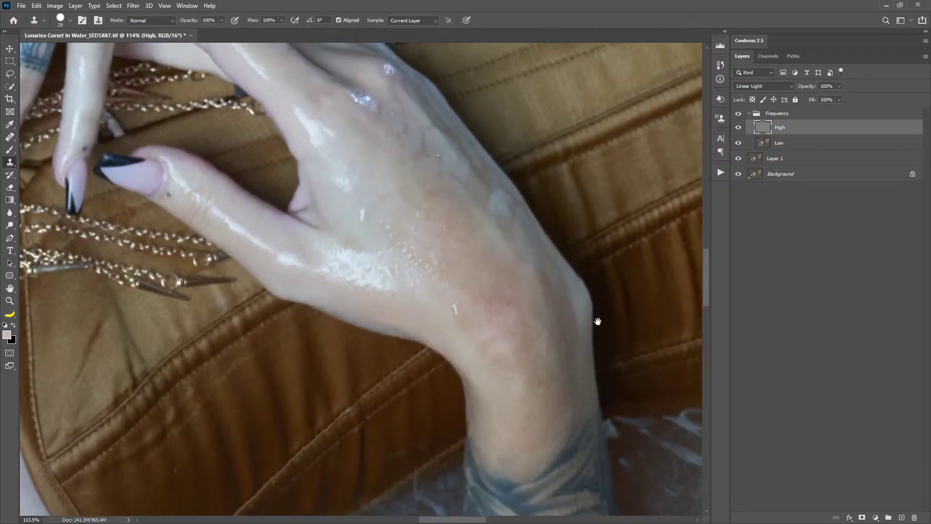
Step: Heal the reddish blotches on the wrist on the Low layer using the Healing Brush at size 50
{"action": "left_click", "coordinate": [791, 144]}
{"action": "key", "text": "j"}
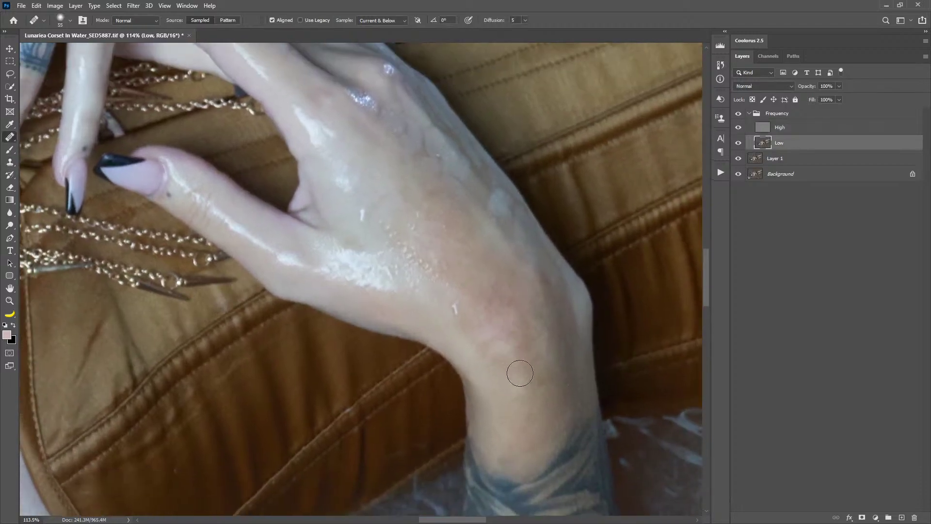
{"action": "right_click", "coordinate": [509, 386], "text": "alt"}
{"action": "mouse_move", "coordinate": [507, 346]}
{"action": "left_mouse_down"}
{"action": "mouse_move", "coordinate": [494, 330]}
{"action": "mouse_move", "coordinate": [483, 334]}
{"action": "mouse_move", "coordinate": [526, 360]}
{"action": "mouse_move", "coordinate": [507, 318]}
{"action": "left_mouse_up"}
{"action": "left_click_drag", "start_coordinate": [494, 358], "coordinate": [488, 349]}
{"action": "left_click", "coordinate": [306, 247], "text": "alt"}
{"action": "left_click_drag", "start_coordinate": [576, 414], "coordinate": [490, 327]}
{"action": "scroll", "coordinate": [453, 333], "scroll_direction": "up", "scroll_amount": 5}
{"action": "scroll", "coordinate": [453, 333], "scroll_direction": "right", "scroll_amount": 3}
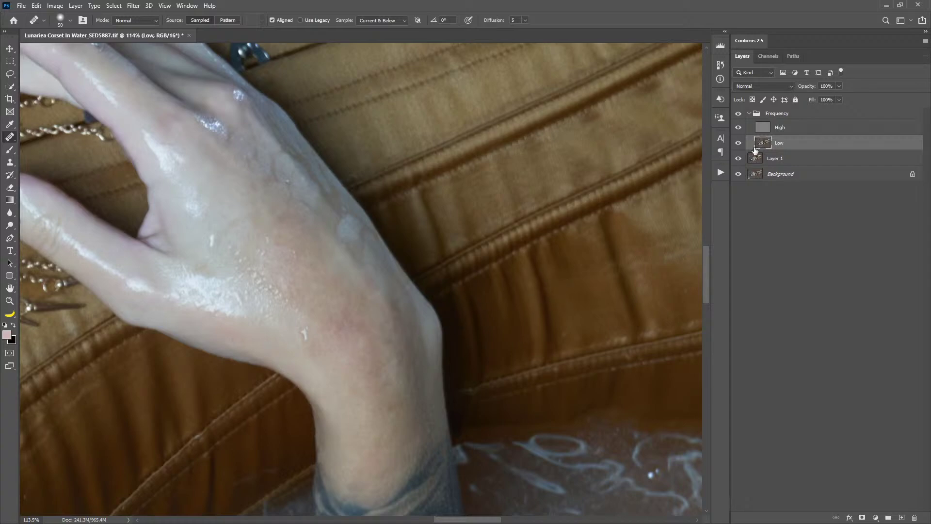
Step: Clone out the small skin flaws on the thigh around the garter strap on the High layer
{"action": "left_click", "coordinate": [790, 127]}
{"action": "scroll", "coordinate": [567, 254], "scroll_direction": "right", "scroll_amount": 15}
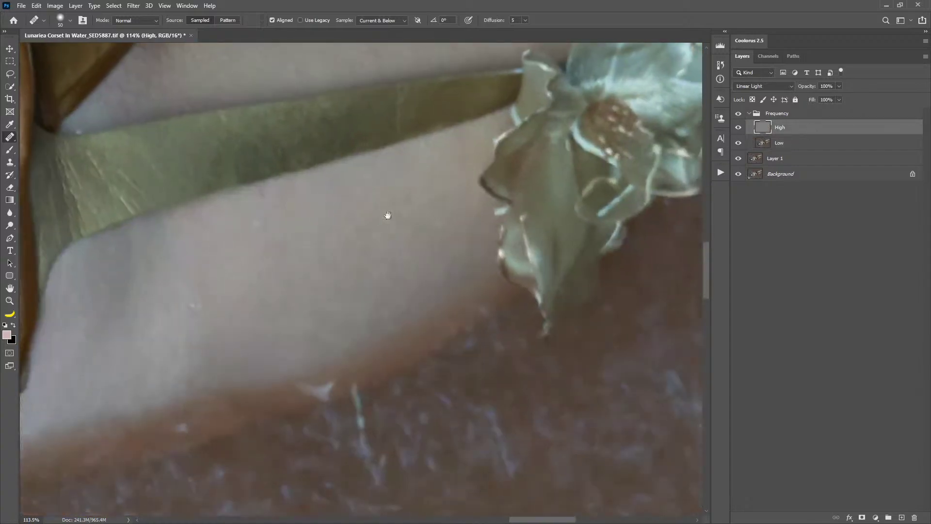
{"action": "key", "text": "s"}
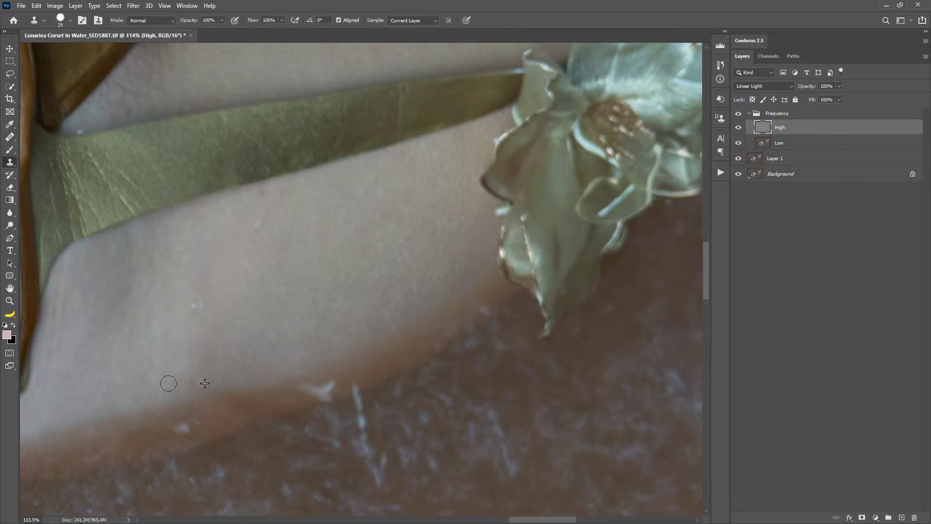
{"action": "left_click_drag", "start_coordinate": [241, 262], "coordinate": [317, 426]}
{"action": "left_click_drag", "start_coordinate": [347, 320], "coordinate": [283, 399]}
{"action": "left_click", "coordinate": [155, 316], "text": "alt"}
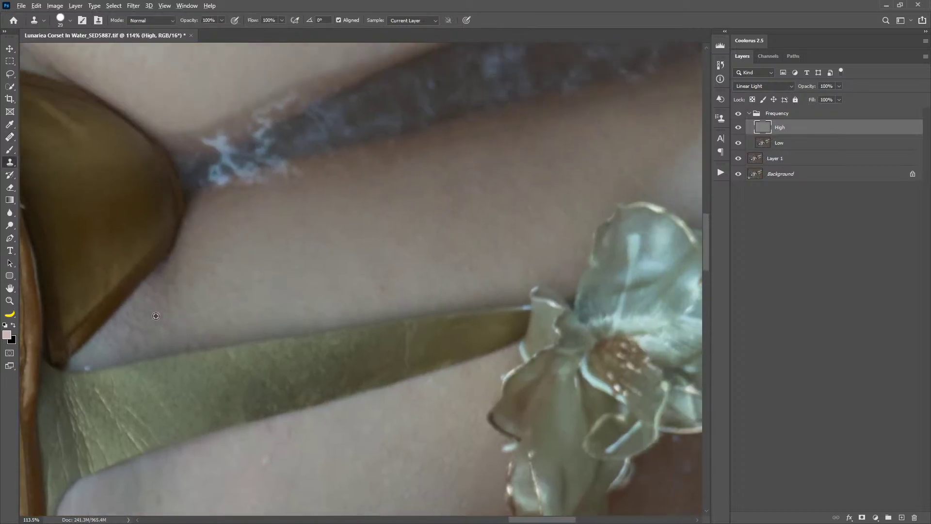
{"action": "left_click_drag", "start_coordinate": [127, 334], "coordinate": [135, 323]}
Step: Clone out the small bright specks on the other thigh, between its garter strap and the fabric flower
{"action": "scroll", "coordinate": [287, 301], "scroll_direction": "up", "scroll_amount": 5}
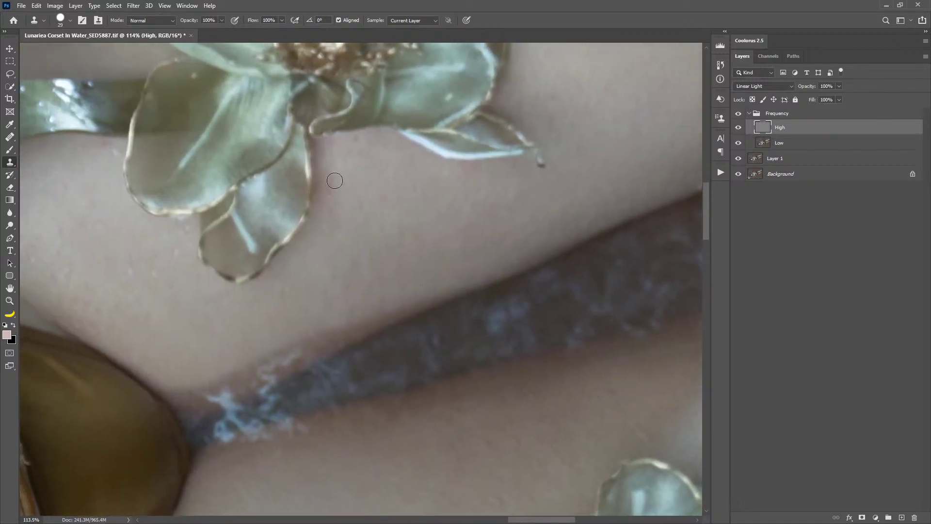
{"action": "mouse_move", "coordinate": [435, 182]}
{"action": "left_mouse_down"}
{"action": "mouse_move", "coordinate": [356, 308]}
{"action": "mouse_move", "coordinate": [501, 235]}
{"action": "mouse_move", "coordinate": [343, 326]}
{"action": "mouse_move", "coordinate": [365, 332]}
{"action": "mouse_move", "coordinate": [374, 350]}
{"action": "mouse_move", "coordinate": [481, 379]}
{"action": "mouse_move", "coordinate": [558, 369]}
{"action": "left_mouse_up"}
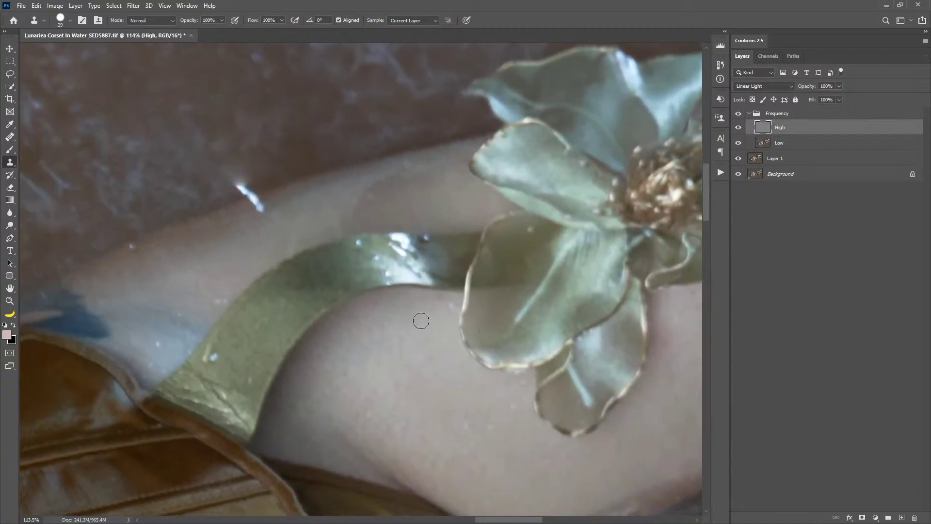
{"action": "left_click", "coordinate": [400, 360], "text": "alt"}
{"action": "left_click", "coordinate": [405, 335]}
{"action": "left_click", "coordinate": [412, 396], "text": "alt"}
{"action": "left_click", "coordinate": [400, 386]}
{"action": "left_click", "coordinate": [340, 373], "text": "alt"}
{"action": "left_click", "coordinate": [319, 361]}
{"action": "scroll", "coordinate": [330, 398], "scroll_direction": "down", "scroll_amount": 10}
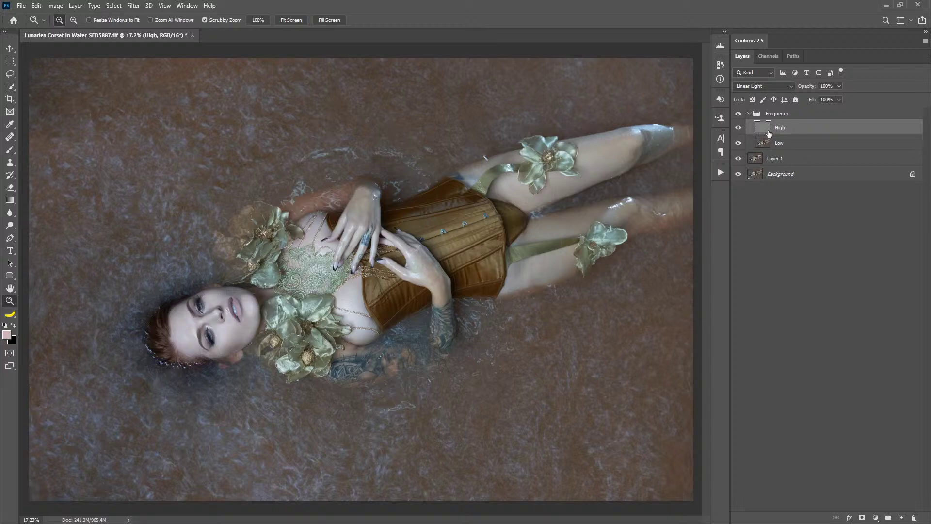
Step: Stamp all visible layers into a new top layer, and delete the Frequency group and Layer 1
{"action": "left_click", "coordinate": [809, 114]}
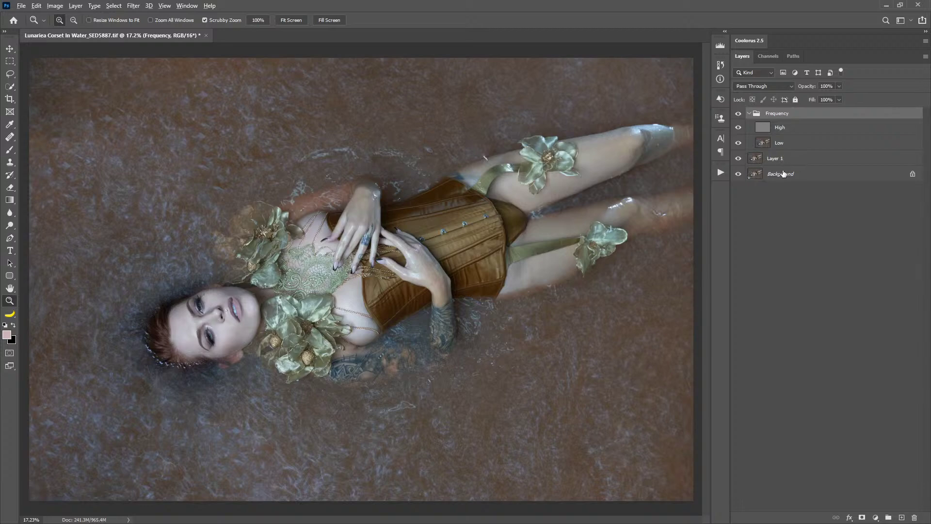
{"action": "key", "text": "ctrl+shift+alt+e"}
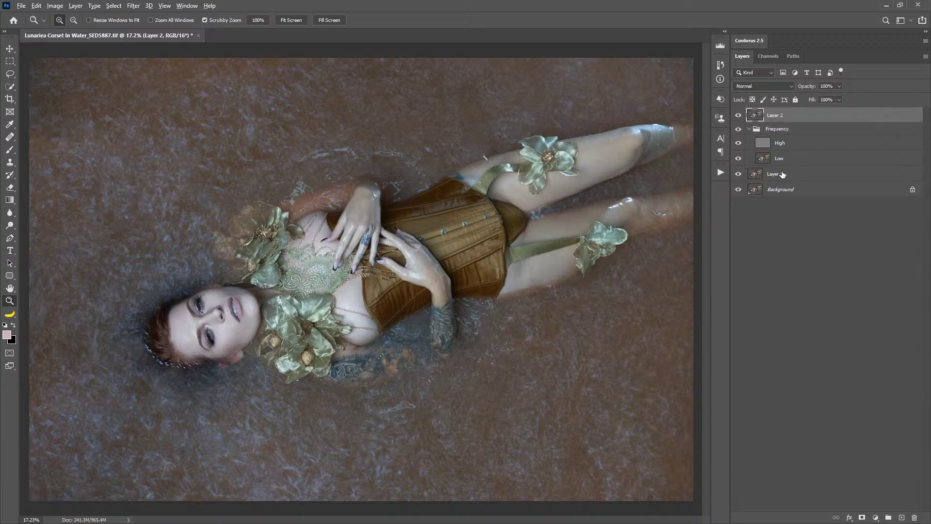
{"action": "left_click", "coordinate": [818, 132]}
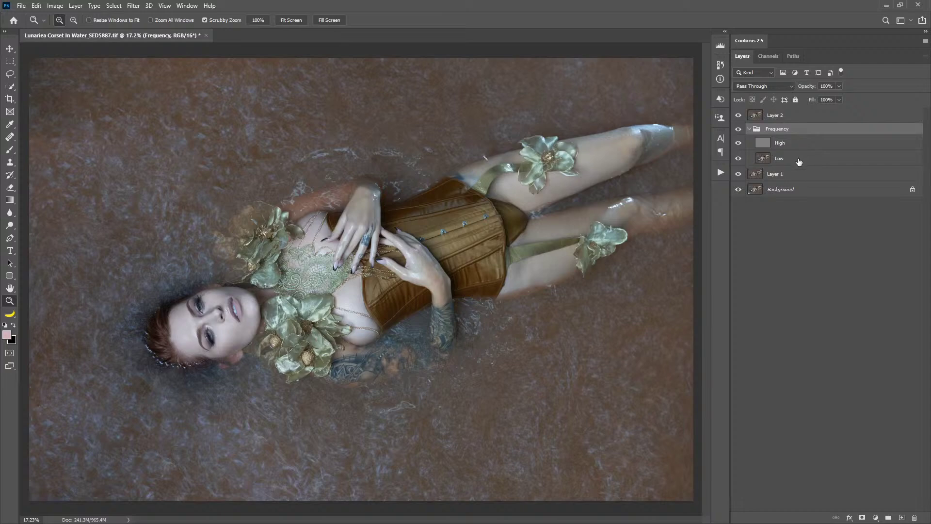
{"action": "key", "text": "Delete"}
{"action": "key", "text": "Delete"}
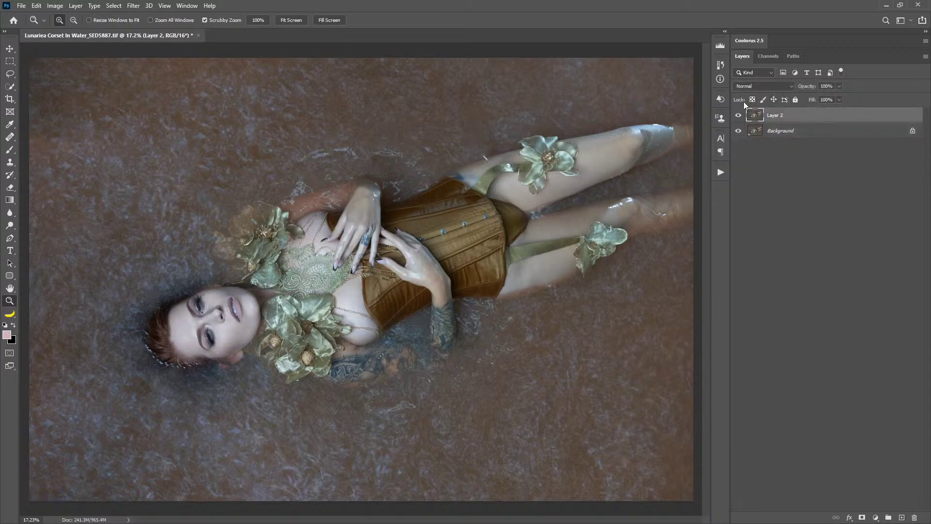
Step: Compare the merged retouch with the original Background by switching Layer 2's visibility off and on
{"action": "left_click", "coordinate": [738, 117]}
{"action": "left_click", "coordinate": [737, 117]}
{"action": "left_click", "coordinate": [739, 117]}
{"action": "left_click", "coordinate": [738, 116]}
{"action": "left_click", "coordinate": [739, 117]}
{"action": "left_click", "coordinate": [739, 117]}
{"action": "left_click", "coordinate": [739, 117]}
{"action": "left_click", "coordinate": [739, 117]}
{"action": "left_click", "coordinate": [739, 117]}
{"action": "left_click", "coordinate": [739, 117]}
{"action": "left_click", "coordinate": [739, 117]}
{"action": "left_click", "coordinate": [739, 117]}
{"action": "left_click", "coordinate": [739, 117]}
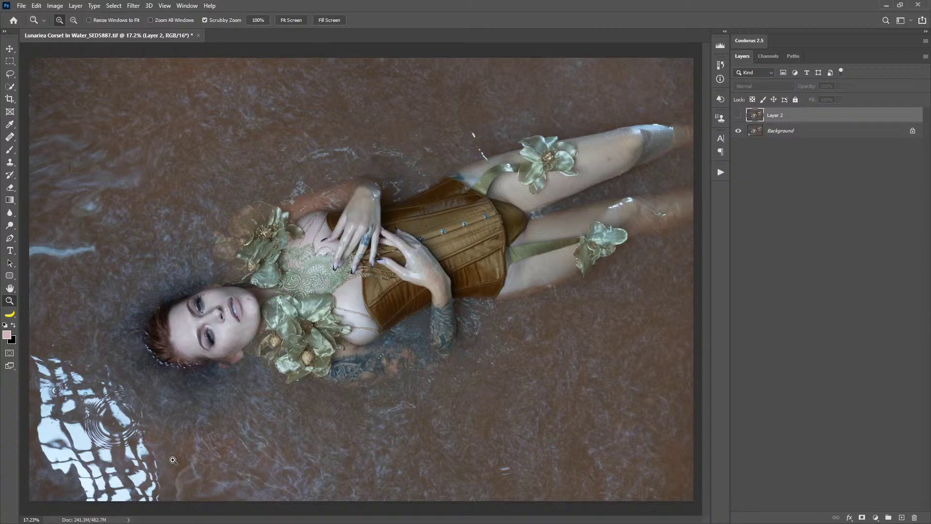
{"action": "left_click", "coordinate": [739, 117]}
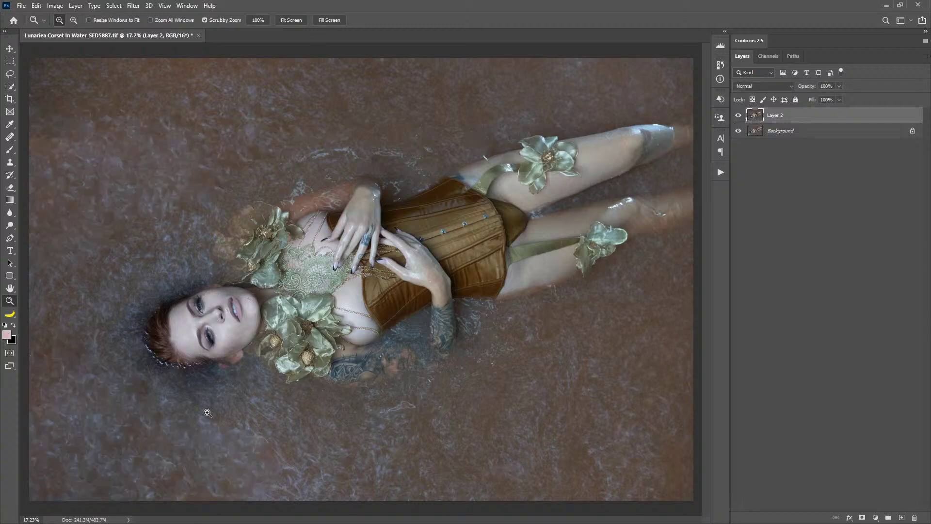
Step: Patch a distracting area of the water below the head with the Patch tool on Layer 2
{"action": "left_click_drag", "start_coordinate": [218, 428], "coordinate": [311, 431]}
{"action": "left_click_drag", "start_coordinate": [274, 406], "coordinate": [368, 393]}
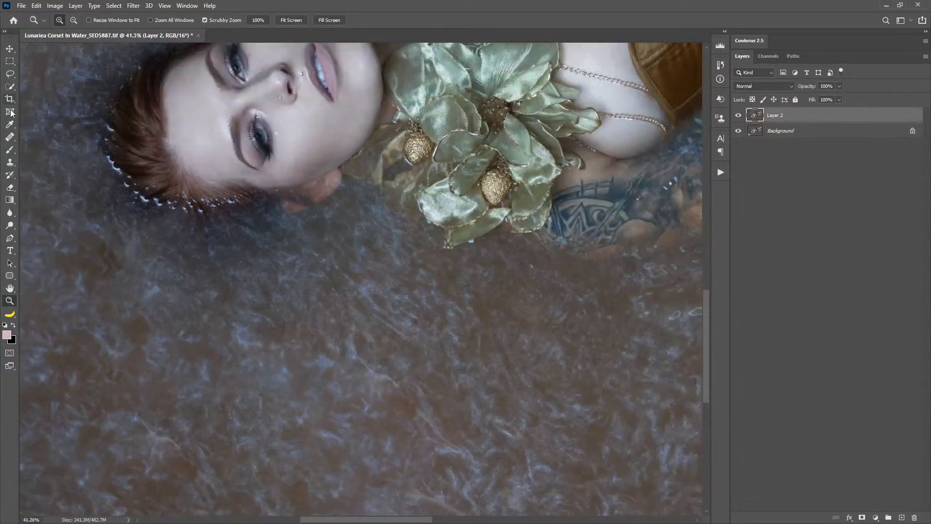
{"action": "left_click", "coordinate": [9, 137]}
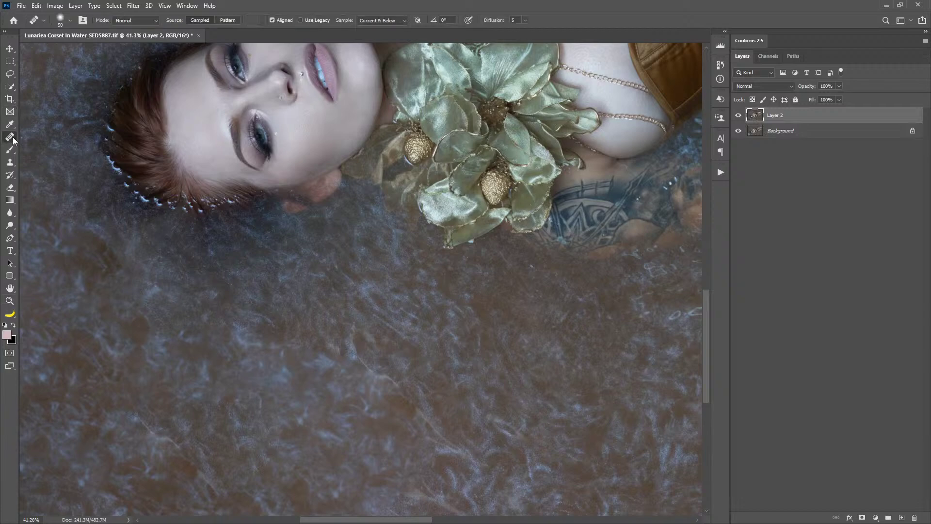
{"action": "right_click", "coordinate": [10, 137]}
{"action": "left_click", "coordinate": [54, 157]}
{"action": "mouse_move", "coordinate": [372, 324]}
{"action": "left_mouse_down"}
{"action": "mouse_move", "coordinate": [266, 327]}
{"action": "mouse_move", "coordinate": [436, 370]}
{"action": "mouse_move", "coordinate": [379, 341]}
{"action": "left_mouse_up"}
{"action": "mouse_move", "coordinate": [370, 407]}
{"action": "left_mouse_down"}
{"action": "mouse_move", "coordinate": [626, 424]}
{"action": "mouse_move", "coordinate": [664, 440]}
{"action": "left_mouse_up"}
{"action": "key", "text": "ctrl+d"}
Step: Patch the remaining dark and repeated spots in the water below the head and shoulder flowers
{"action": "mouse_move", "coordinate": [590, 431]}
{"action": "left_mouse_down"}
{"action": "mouse_move", "coordinate": [534, 343]}
{"action": "mouse_move", "coordinate": [514, 338]}
{"action": "left_mouse_up"}
{"action": "left_click_drag", "start_coordinate": [162, 290], "coordinate": [152, 293]}
{"action": "left_click_drag", "start_coordinate": [180, 329], "coordinate": [282, 322]}
{"action": "mouse_move", "coordinate": [349, 340]}
{"action": "left_mouse_down"}
{"action": "mouse_move", "coordinate": [316, 384]}
{"action": "mouse_move", "coordinate": [350, 341]}
{"action": "left_mouse_up"}
{"action": "left_click_drag", "start_coordinate": [340, 359], "coordinate": [437, 353]}
{"action": "key", "text": "ctrl+d"}
{"action": "left_click_drag", "start_coordinate": [582, 320], "coordinate": [624, 408]}
Step: Patch the uneven and repeating areas of water above the head and shoulder
{"action": "left_click_drag", "start_coordinate": [280, 266], "coordinate": [449, 414]}
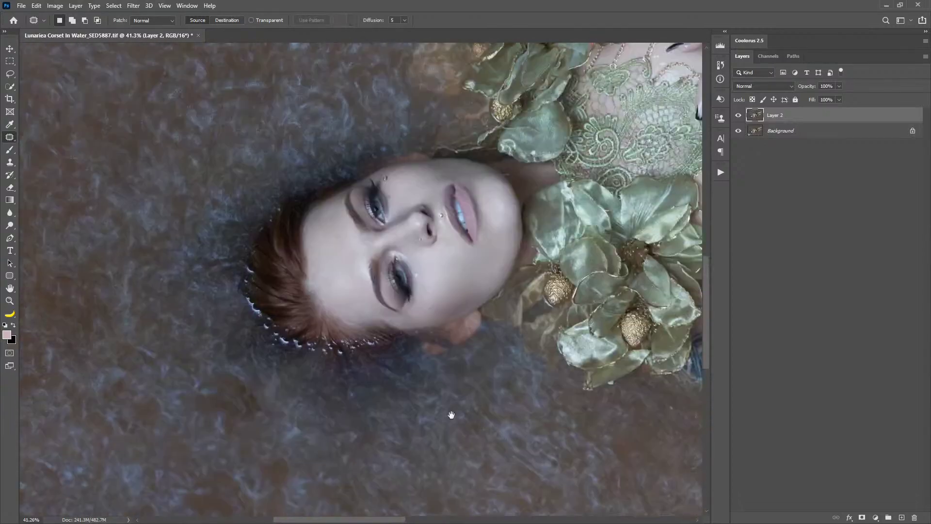
{"action": "left_click_drag", "start_coordinate": [469, 159], "coordinate": [470, 441]}
{"action": "mouse_move", "coordinate": [517, 297]}
{"action": "left_mouse_down"}
{"action": "mouse_move", "coordinate": [495, 373]}
{"action": "mouse_move", "coordinate": [385, 430]}
{"action": "left_mouse_up"}
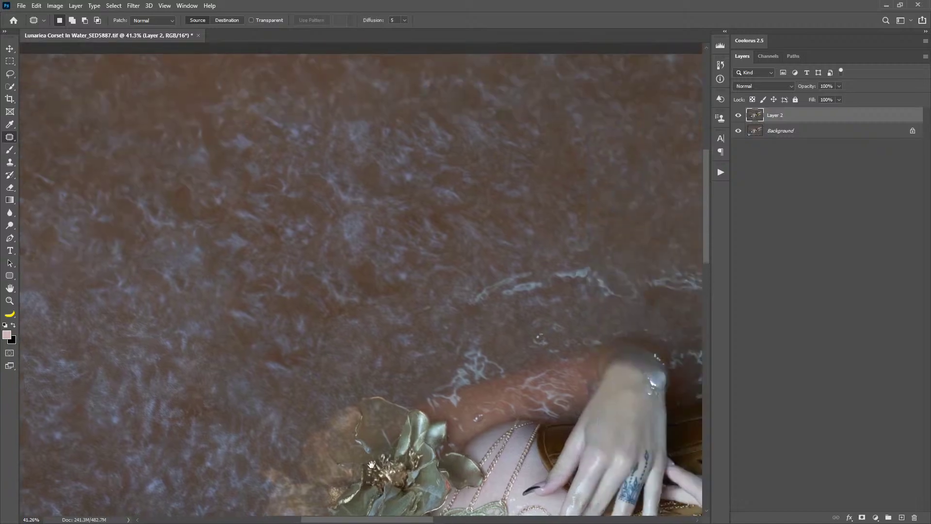
{"action": "mouse_move", "coordinate": [301, 262]}
{"action": "left_mouse_down"}
{"action": "mouse_move", "coordinate": [325, 263]}
{"action": "mouse_move", "coordinate": [447, 204]}
{"action": "mouse_move", "coordinate": [418, 312]}
{"action": "mouse_move", "coordinate": [502, 331]}
{"action": "left_mouse_up"}
{"action": "key", "text": "ctrl+d"}
{"action": "left_click_drag", "start_coordinate": [379, 372], "coordinate": [464, 301]}
{"action": "key", "text": "ctrl+d"}
{"action": "left_click_drag", "start_coordinate": [459, 367], "coordinate": [160, 413]}
{"action": "left_click_drag", "start_coordinate": [429, 395], "coordinate": [513, 393]}
Step: Patch the uneven water in the photo's upper-left corner and along its left edge beside the head
{"action": "key", "text": "z"}
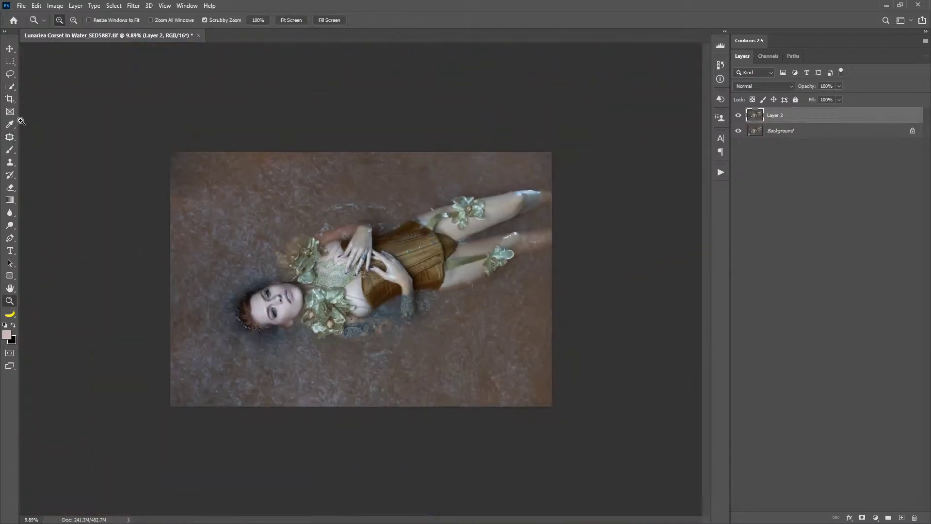
{"action": "left_click", "coordinate": [10, 137]}
{"action": "mouse_move", "coordinate": [188, 141]}
{"action": "left_mouse_down"}
{"action": "mouse_move", "coordinate": [222, 201]}
{"action": "mouse_move", "coordinate": [184, 194]}
{"action": "mouse_move", "coordinate": [283, 207]}
{"action": "mouse_move", "coordinate": [334, 193]}
{"action": "left_mouse_up"}
{"action": "key", "text": "ctrl+d"}
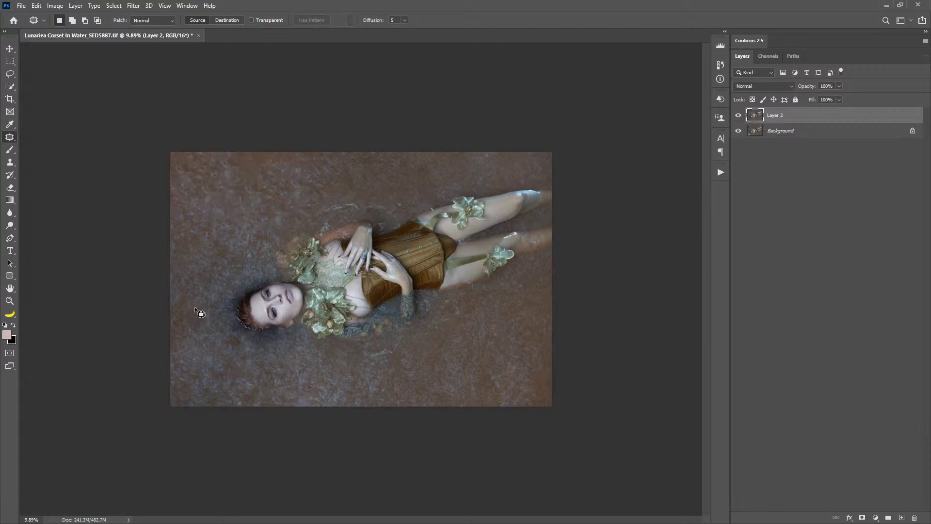
{"action": "left_click_drag", "start_coordinate": [204, 313], "coordinate": [202, 298]}
{"action": "left_click_drag", "start_coordinate": [196, 311], "coordinate": [248, 239]}
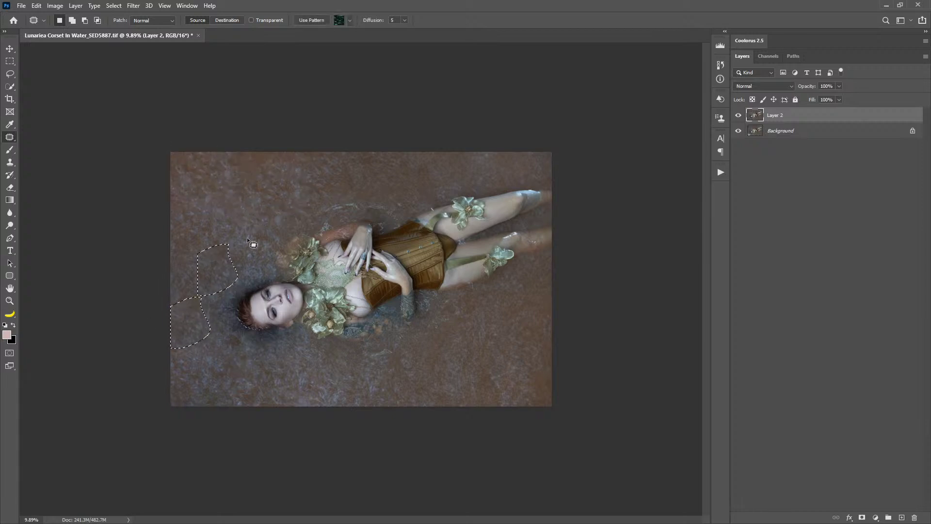
{"action": "key", "text": "ctrl+d"}
Step: Patch out the curved water ripple above the raised arm and fit the whole photo in view
{"action": "mouse_move", "coordinate": [331, 201]}
{"action": "left_mouse_down"}
{"action": "mouse_move", "coordinate": [338, 211]}
{"action": "mouse_move", "coordinate": [365, 209]}
{"action": "mouse_move", "coordinate": [350, 202]}
{"action": "left_mouse_up"}
{"action": "left_click_drag", "start_coordinate": [350, 206], "coordinate": [372, 185]}
{"action": "key", "text": "ctrl+d"}
{"action": "double_click", "coordinate": [10, 289]}
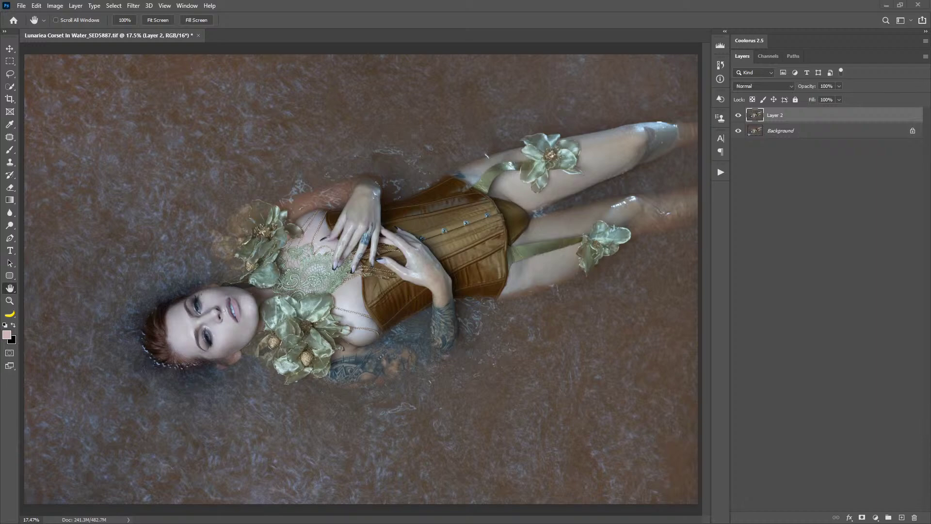
Step: Place the io.jpg texture from the Painterly Pack V folder in Bridge, scaled to 132.53% to cover the whole canvas
{"action": "key", "text": "alt+Tab"}
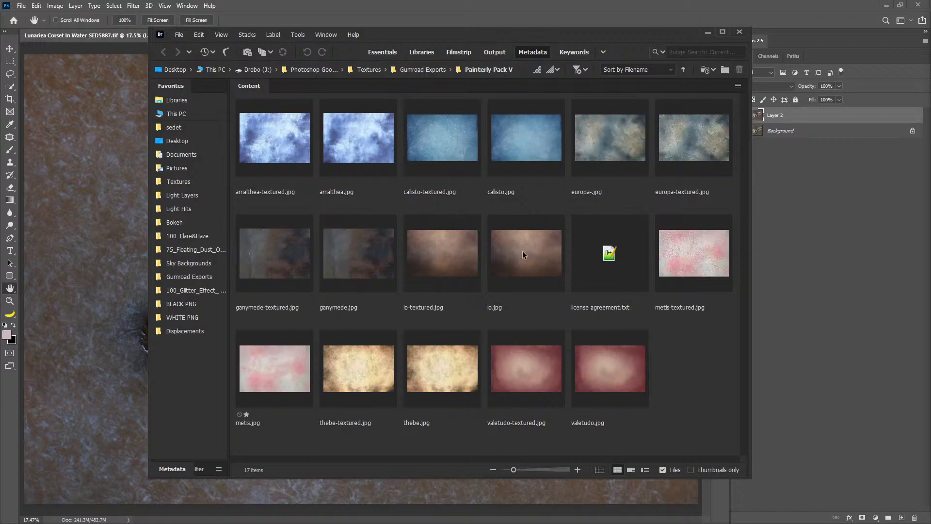
{"action": "left_click_drag", "start_coordinate": [524, 255], "coordinate": [97, 262]}
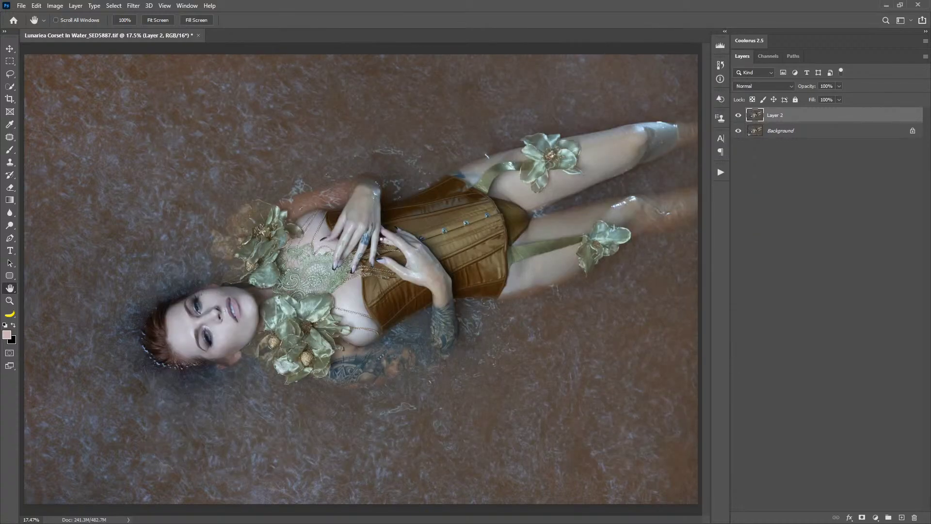
{"action": "left_click_drag", "start_coordinate": [368, 202], "coordinate": [290, 158]}
{"action": "left_click_drag", "start_coordinate": [533, 393], "coordinate": [698, 504]}
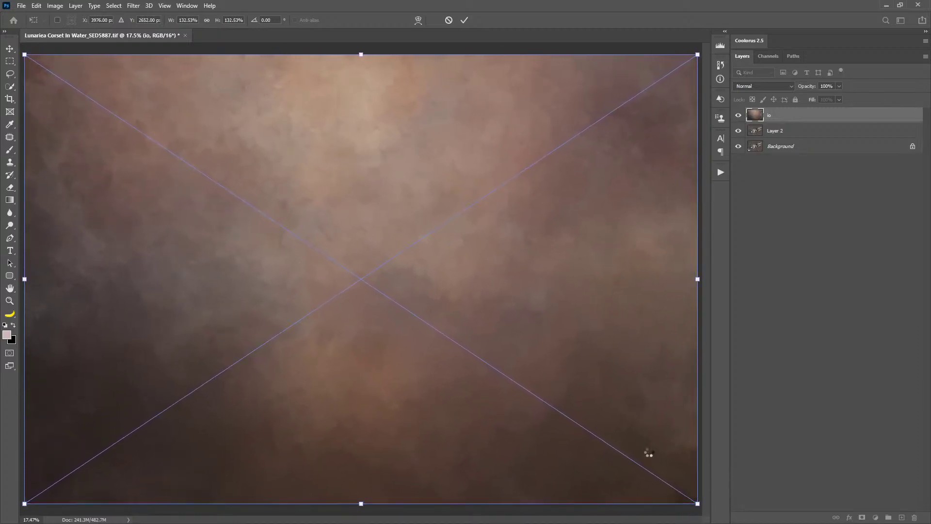
{"action": "key", "text": "Return"}
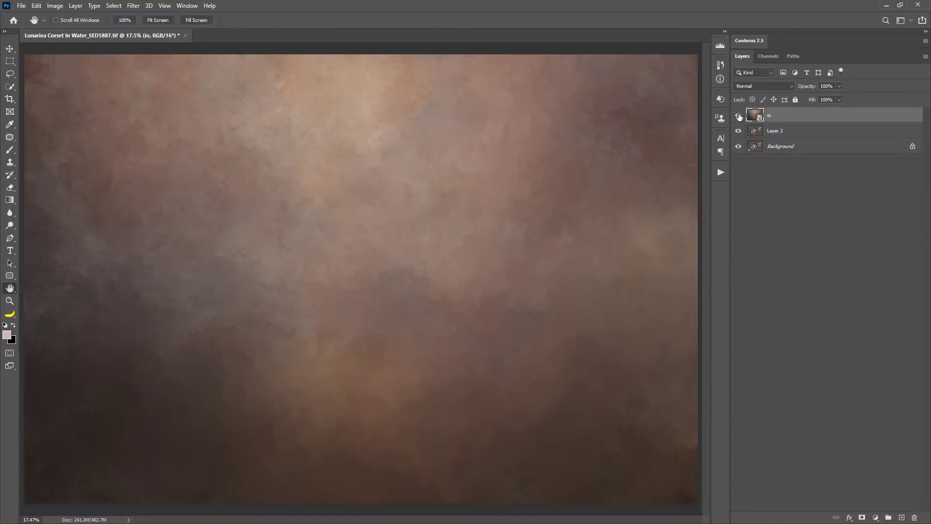
Step: Hide the io texture and automatically select the subject on Layer 2
{"action": "left_click", "coordinate": [740, 117]}
{"action": "left_click", "coordinate": [778, 131]}
{"action": "left_click", "coordinate": [114, 5]}
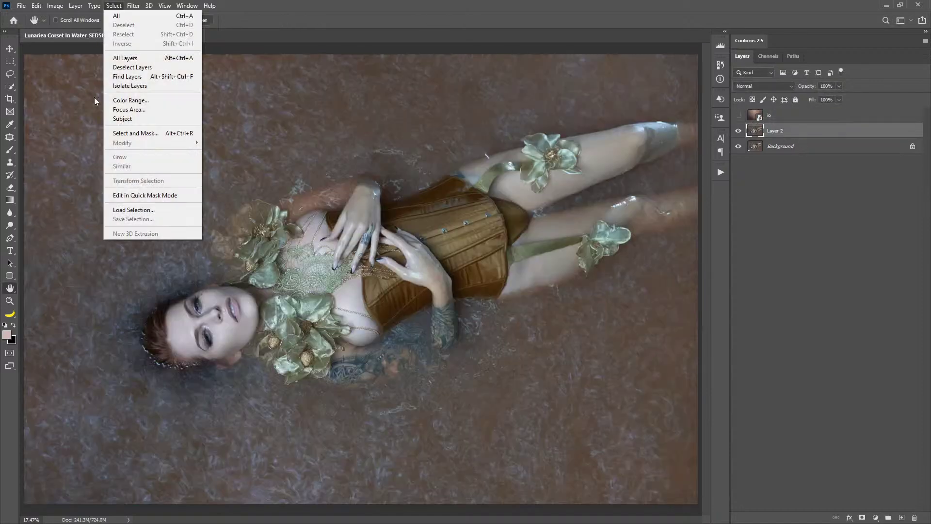
{"action": "left_click", "coordinate": [122, 119]}
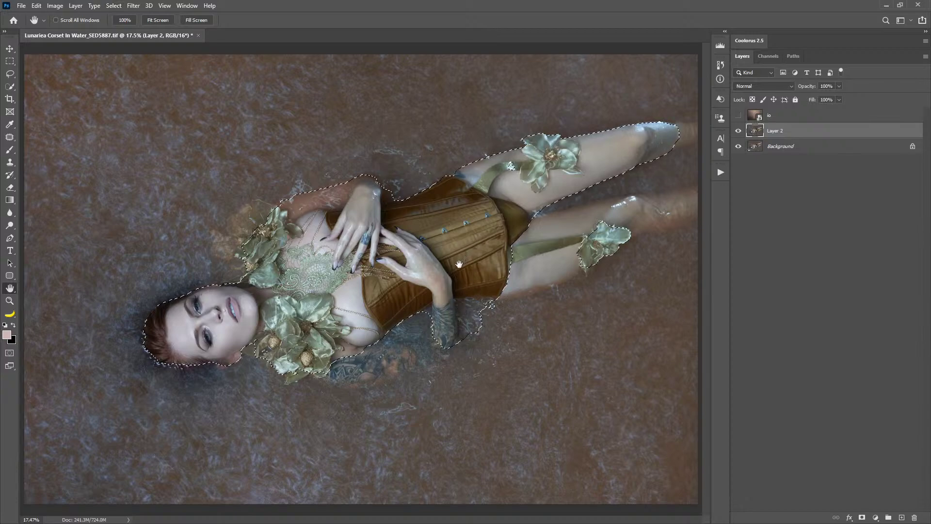
Step: Refine the figure's selection with Quick Selection, adding the tattooed arm and both lower legs and excluding the gap between the legs
{"action": "left_click", "coordinate": [10, 86]}
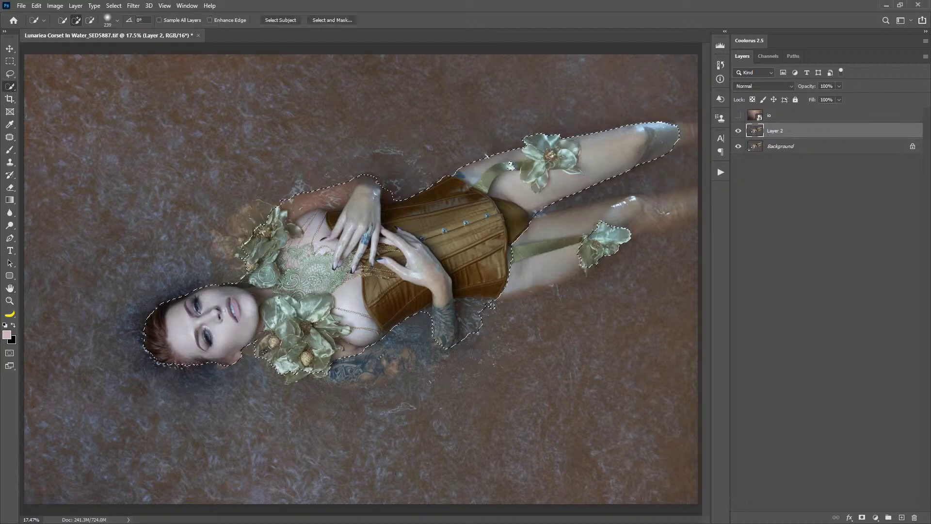
{"action": "mouse_move", "coordinate": [350, 363]}
{"action": "left_mouse_down"}
{"action": "mouse_move", "coordinate": [419, 344]}
{"action": "mouse_move", "coordinate": [436, 326]}
{"action": "mouse_move", "coordinate": [437, 293]}
{"action": "left_mouse_up"}
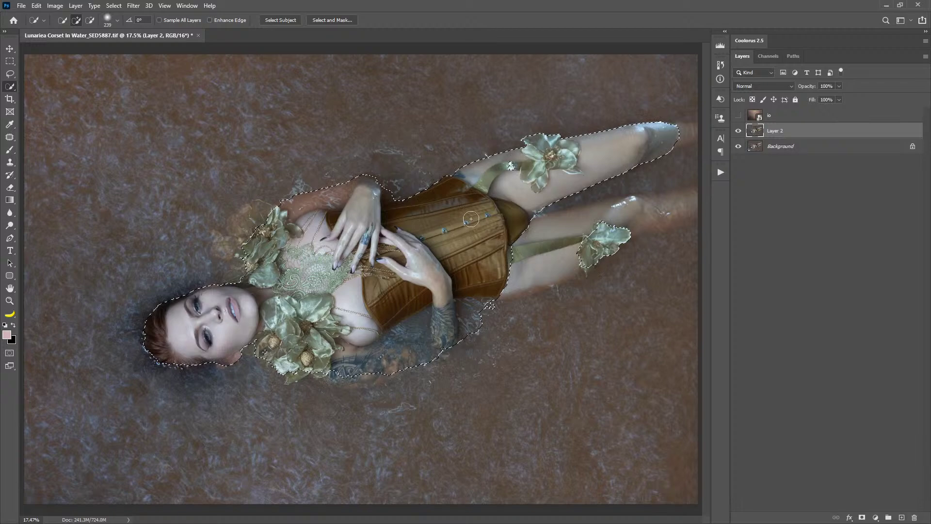
{"action": "mouse_move", "coordinate": [489, 235]}
{"action": "left_mouse_down"}
{"action": "mouse_move", "coordinate": [533, 242]}
{"action": "mouse_move", "coordinate": [578, 229]}
{"action": "mouse_move", "coordinate": [537, 262]}
{"action": "mouse_move", "coordinate": [627, 219]}
{"action": "mouse_move", "coordinate": [526, 278]}
{"action": "left_mouse_up"}
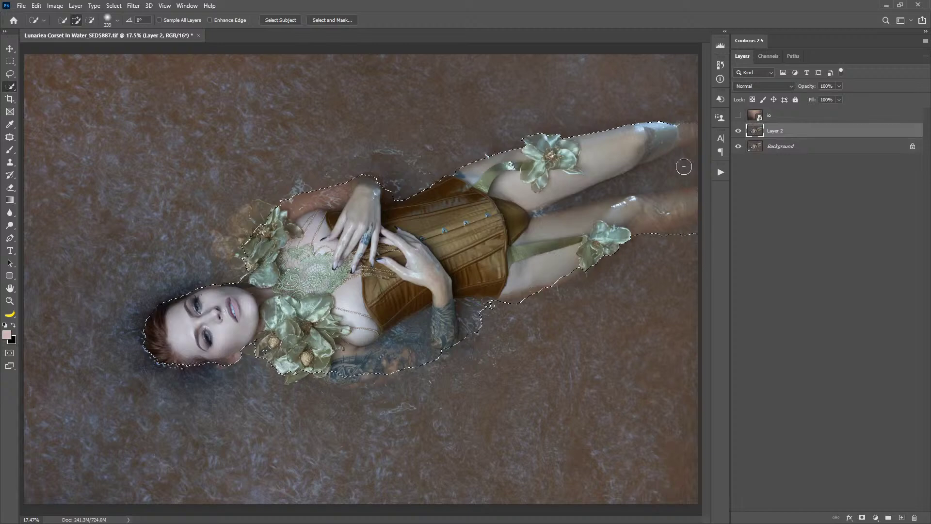
{"action": "left_click_drag", "start_coordinate": [684, 167], "coordinate": [505, 248]}
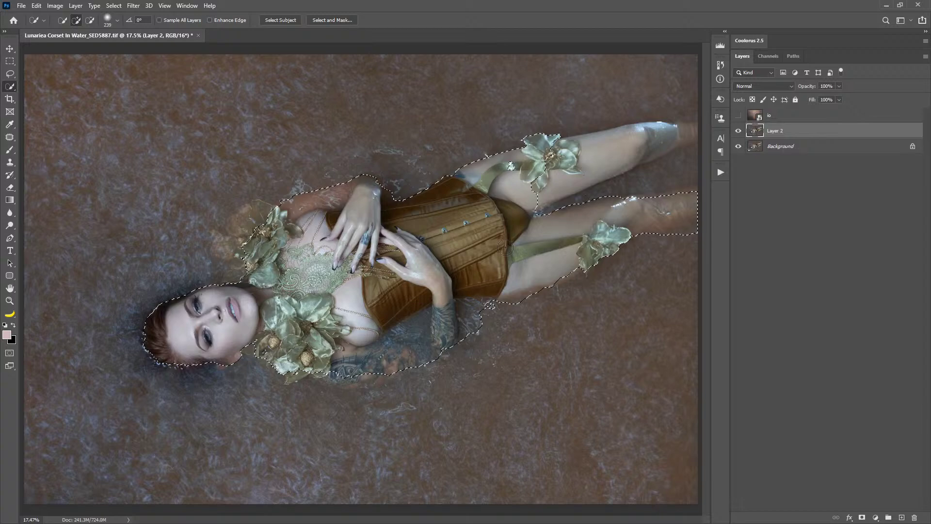
{"action": "mouse_move", "coordinate": [565, 170]}
{"action": "left_mouse_down"}
{"action": "mouse_move", "coordinate": [637, 145]}
{"action": "mouse_move", "coordinate": [642, 159]}
{"action": "mouse_move", "coordinate": [565, 180]}
{"action": "left_mouse_up"}
Step: Refine the selection edge by brushing around the hair, flowers, arms, corset and legs in Refine Edge, outputting to a selection
{"action": "left_click", "coordinate": [116, 6]}
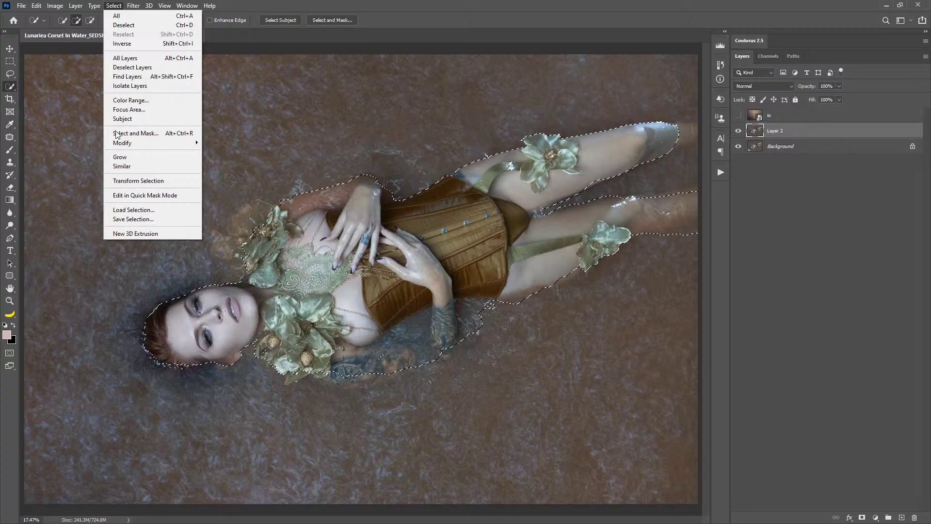
{"action": "left_click", "coordinate": [151, 136], "text": "shift"}
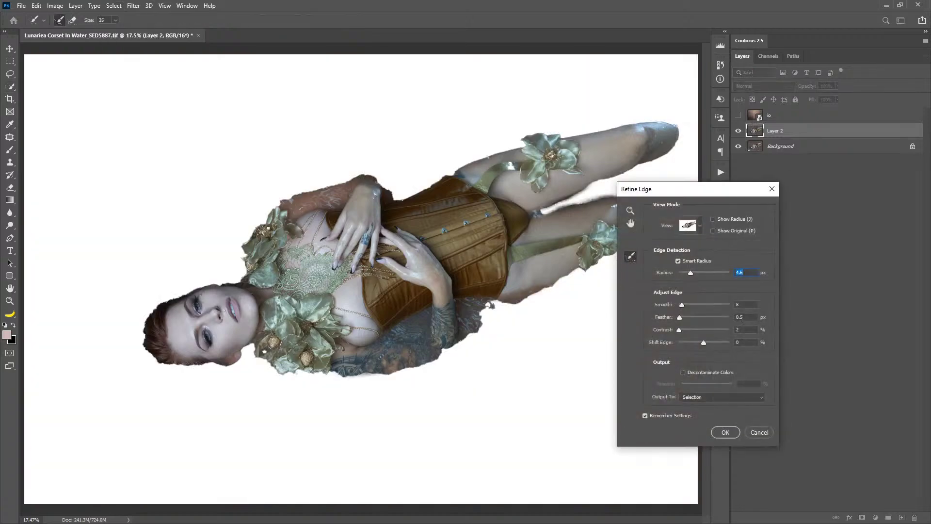
{"action": "mouse_move", "coordinate": [270, 225]}
{"action": "left_mouse_down"}
{"action": "mouse_move", "coordinate": [178, 280]}
{"action": "mouse_move", "coordinate": [150, 317]}
{"action": "mouse_move", "coordinate": [155, 344]}
{"action": "mouse_move", "coordinate": [177, 363]}
{"action": "mouse_move", "coordinate": [227, 373]}
{"action": "mouse_move", "coordinate": [252, 353]}
{"action": "left_mouse_up"}
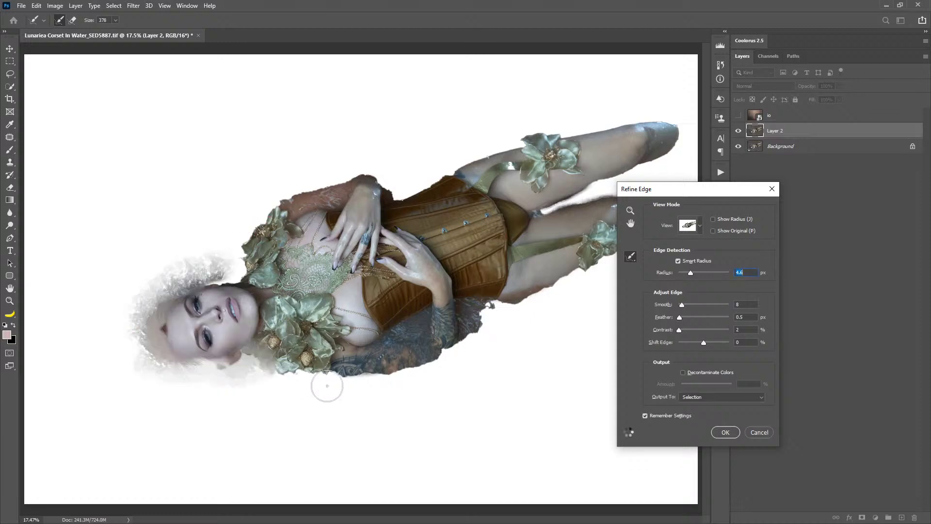
{"action": "mouse_move", "coordinate": [322, 380]}
{"action": "left_mouse_down"}
{"action": "mouse_move", "coordinate": [275, 378]}
{"action": "mouse_move", "coordinate": [349, 386]}
{"action": "mouse_move", "coordinate": [440, 375]}
{"action": "mouse_move", "coordinate": [487, 335]}
{"action": "mouse_move", "coordinate": [491, 312]}
{"action": "mouse_move", "coordinate": [552, 324]}
{"action": "mouse_move", "coordinate": [532, 306]}
{"action": "mouse_move", "coordinate": [548, 289]}
{"action": "mouse_move", "coordinate": [517, 311]}
{"action": "mouse_move", "coordinate": [602, 279]}
{"action": "left_mouse_up"}
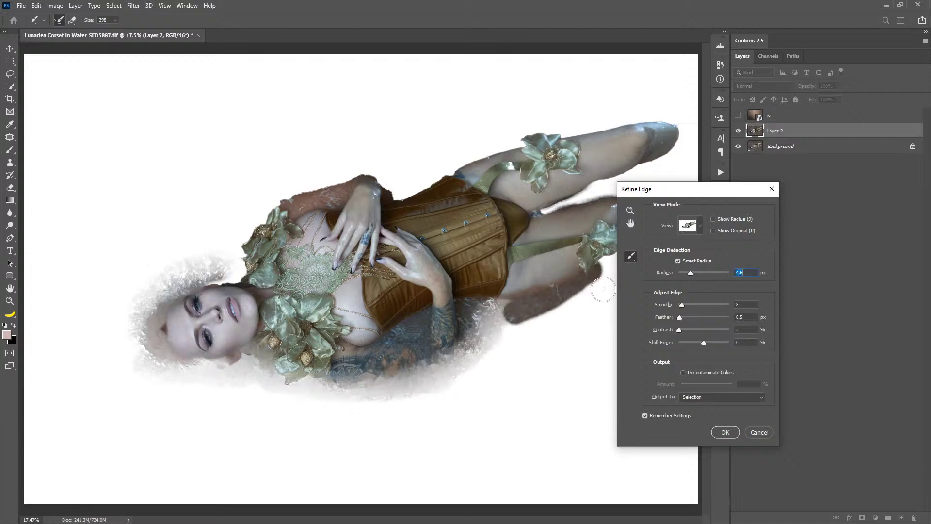
{"action": "mouse_move", "coordinate": [476, 154]}
{"action": "left_mouse_down"}
{"action": "mouse_move", "coordinate": [404, 193]}
{"action": "mouse_move", "coordinate": [361, 170]}
{"action": "mouse_move", "coordinate": [283, 196]}
{"action": "mouse_move", "coordinate": [240, 240]}
{"action": "mouse_move", "coordinate": [239, 267]}
{"action": "mouse_move", "coordinate": [201, 269]}
{"action": "mouse_move", "coordinate": [236, 276]}
{"action": "mouse_move", "coordinate": [203, 277]}
{"action": "left_mouse_up"}
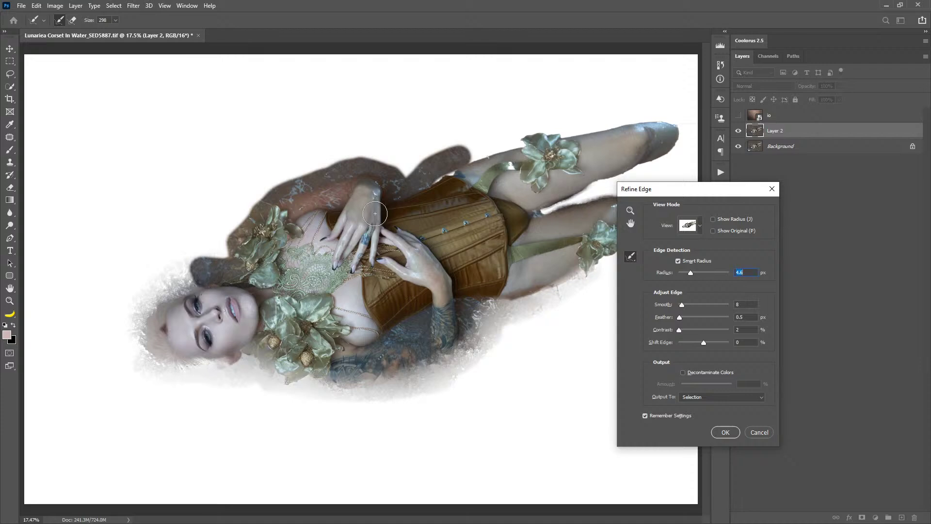
{"action": "mouse_move", "coordinate": [466, 151]}
{"action": "left_mouse_down"}
{"action": "mouse_move", "coordinate": [702, 114]}
{"action": "mouse_move", "coordinate": [728, 175]}
{"action": "mouse_move", "coordinate": [699, 188]}
{"action": "mouse_move", "coordinate": [785, 200]}
{"action": "left_mouse_up"}
{"action": "mouse_move", "coordinate": [669, 169]}
{"action": "left_mouse_down"}
{"action": "mouse_move", "coordinate": [539, 205]}
{"action": "mouse_move", "coordinate": [675, 188]}
{"action": "mouse_move", "coordinate": [658, 178]}
{"action": "mouse_move", "coordinate": [670, 175]}
{"action": "mouse_move", "coordinate": [650, 187]}
{"action": "left_mouse_up"}
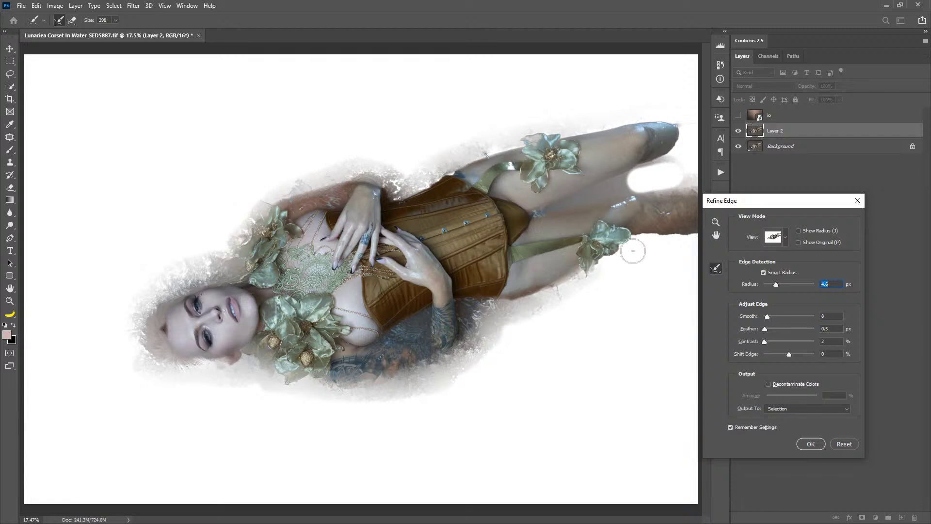
{"action": "mouse_move", "coordinate": [677, 229]}
{"action": "left_mouse_down"}
{"action": "mouse_move", "coordinate": [585, 262]}
{"action": "mouse_move", "coordinate": [490, 320]}
{"action": "left_mouse_up"}
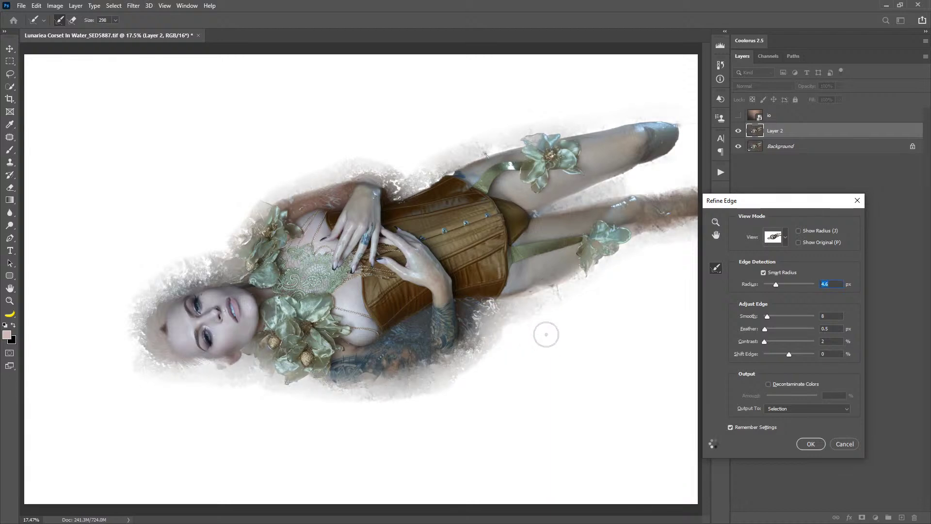
{"action": "left_click", "coordinate": [810, 444]}
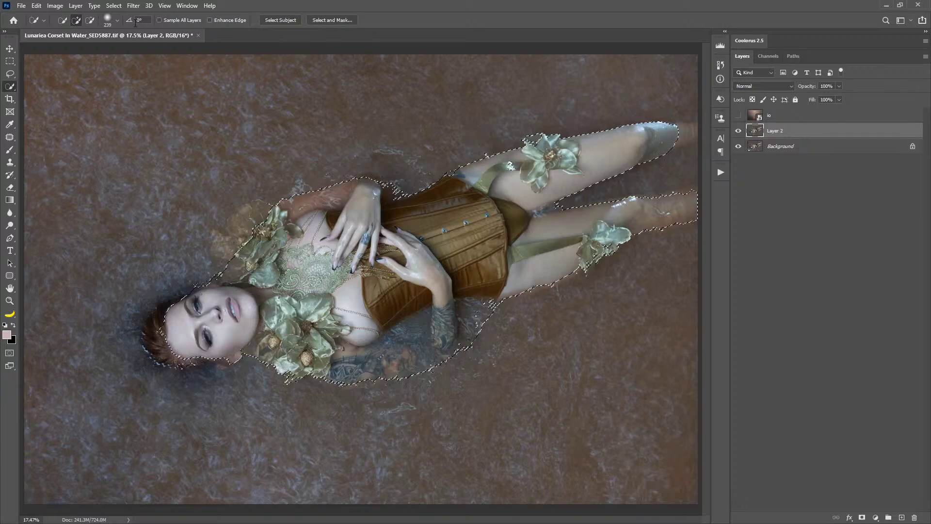
Step: Save the figure's selection as a new channel named 1, check it among the channels, and save the document
{"action": "left_click", "coordinate": [114, 6]}
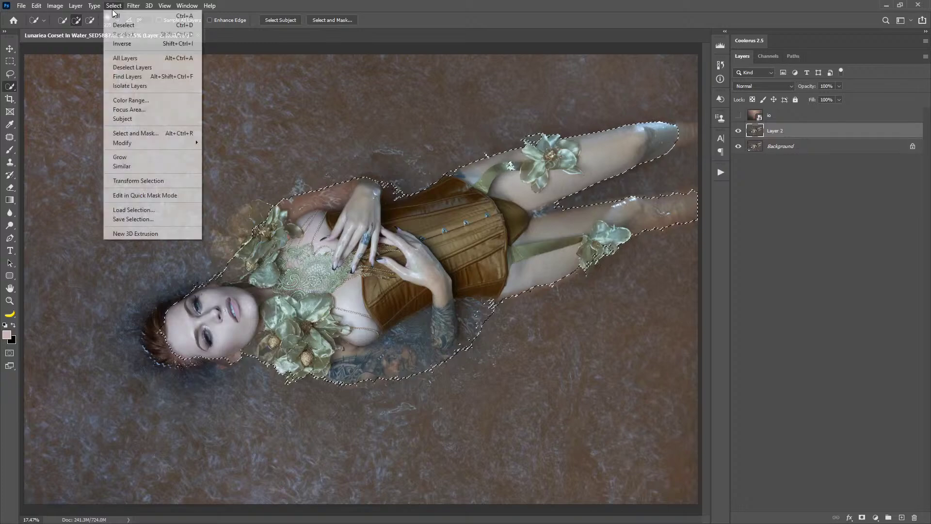
{"action": "left_click", "coordinate": [165, 218]}
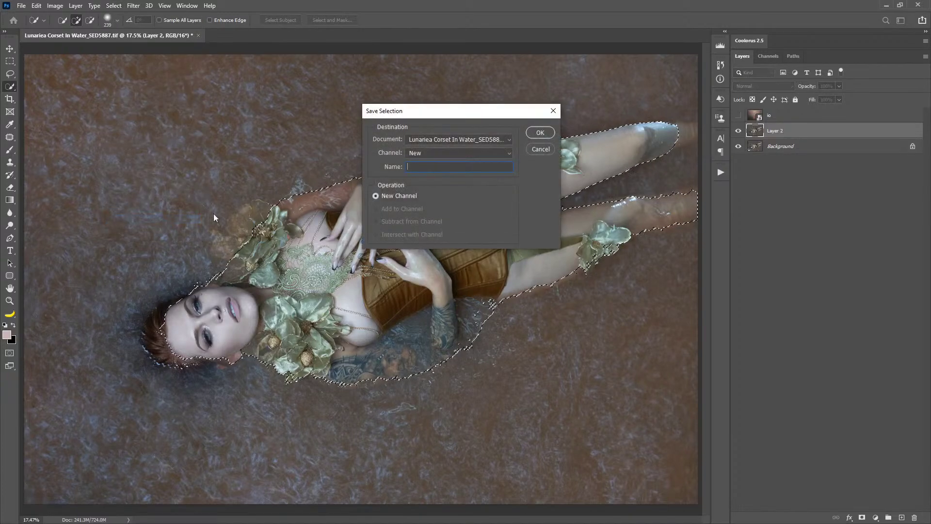
{"action": "left_click", "coordinate": [540, 132]}
{"action": "left_click", "coordinate": [768, 57]}
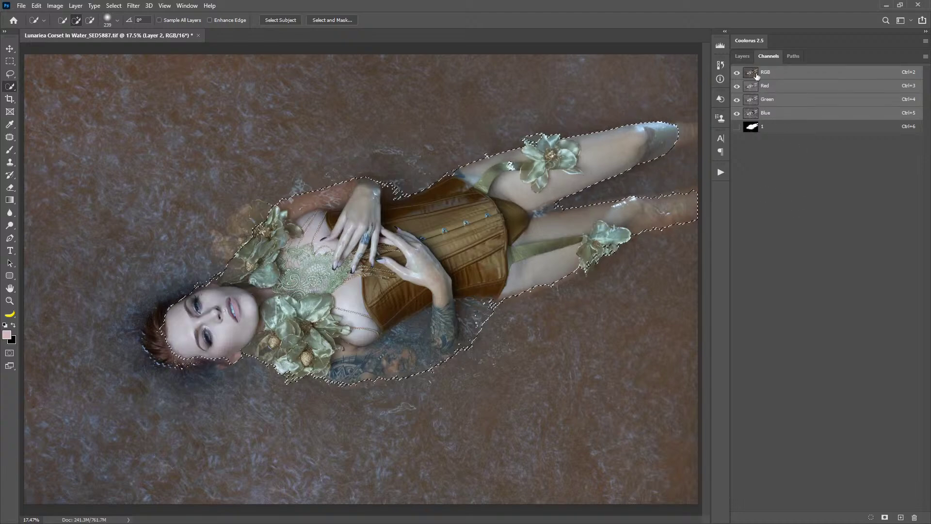
{"action": "left_click", "coordinate": [742, 57]}
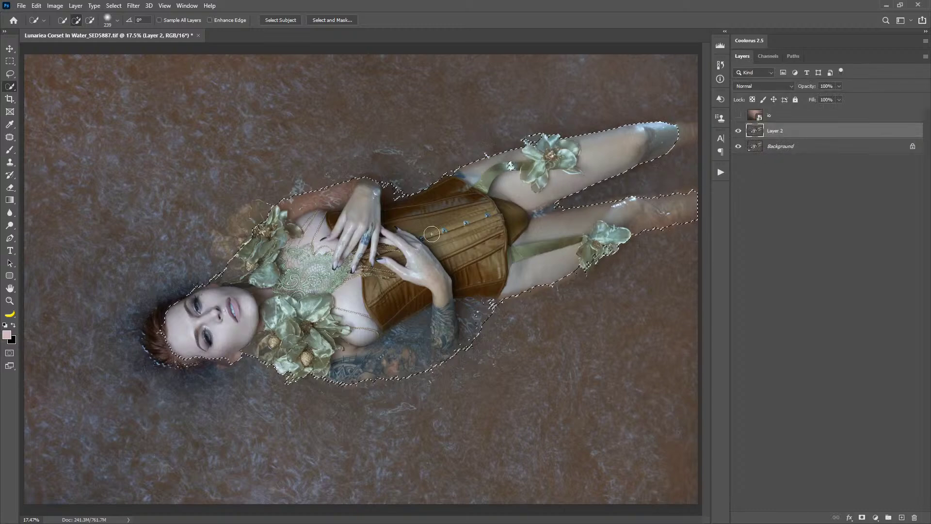
{"action": "key", "text": "ctrl+s"}
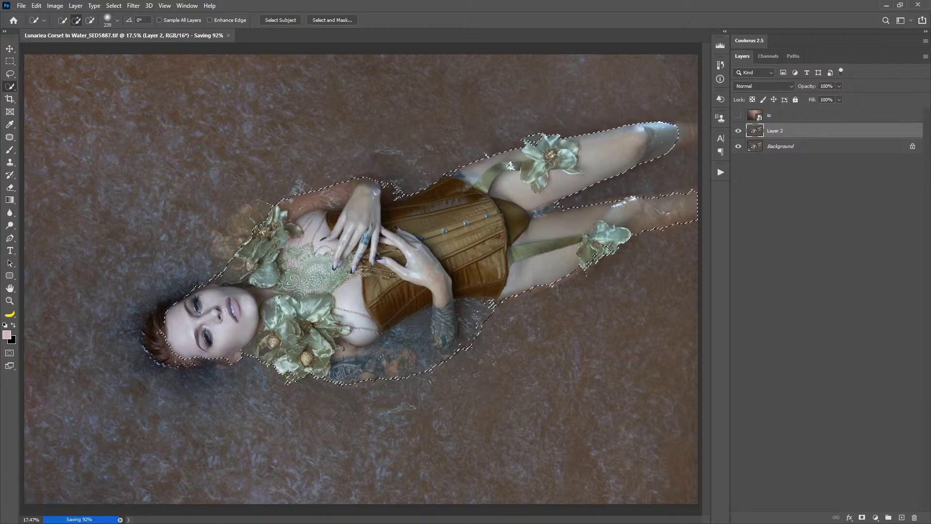
Step: Show the io texture layer and add a layer mask that hides the texture over the selected figure
{"action": "left_click", "coordinate": [795, 119]}
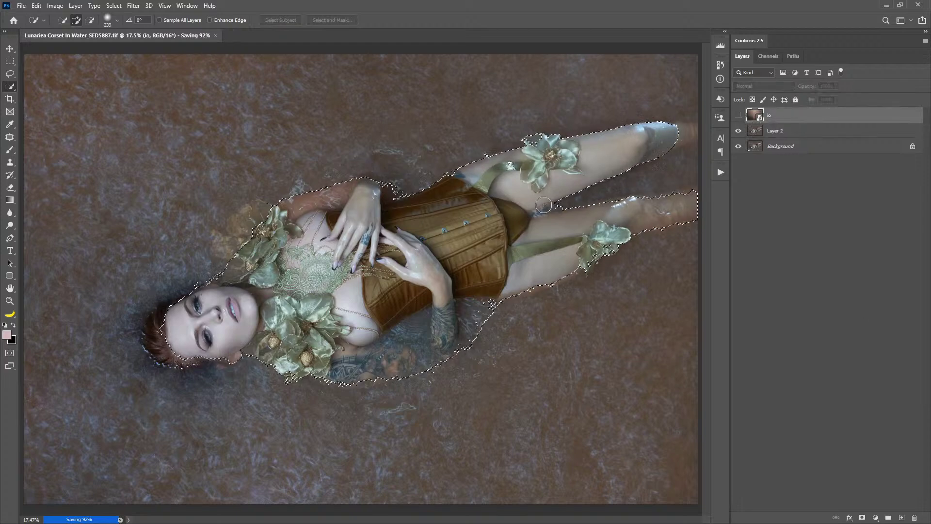
{"action": "left_click", "coordinate": [739, 116]}
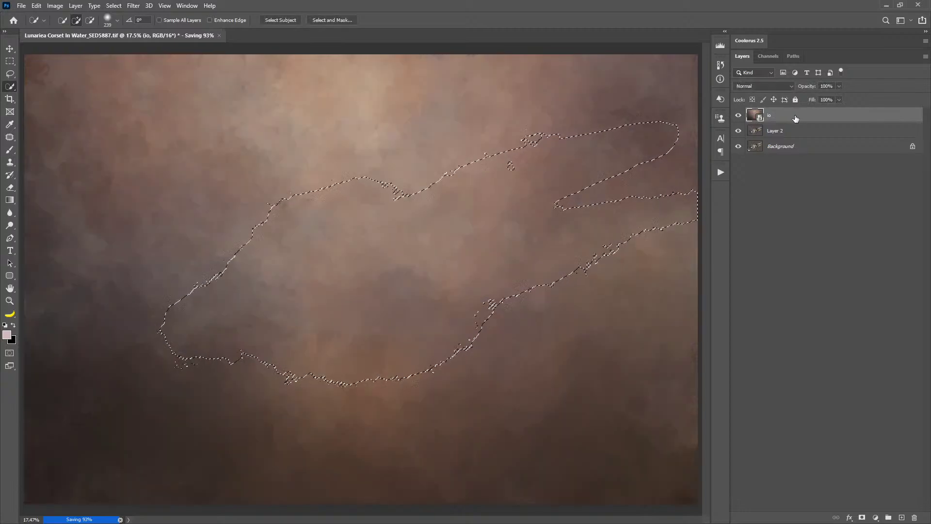
{"action": "left_click", "coordinate": [862, 517]}
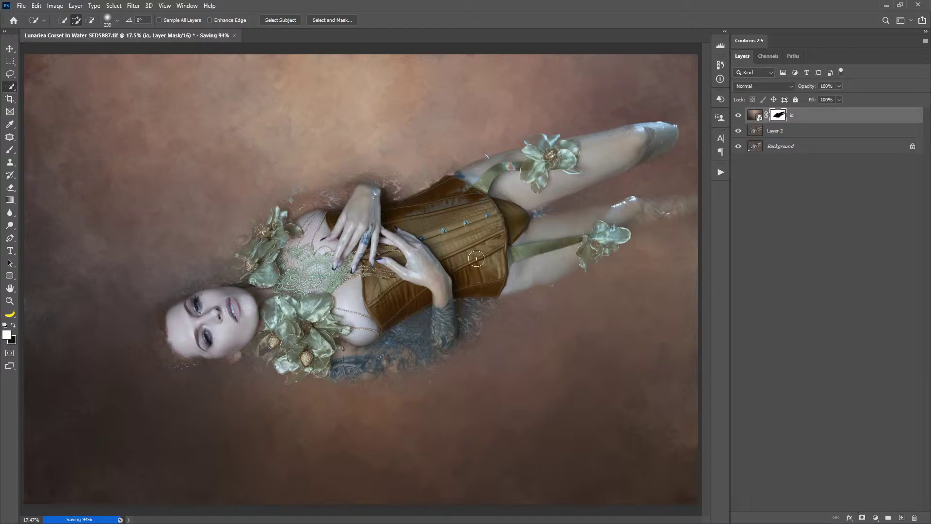
Step: Try the Overlay and Hard Light blend modes on the io texture layer
{"action": "left_click", "coordinate": [788, 85]}
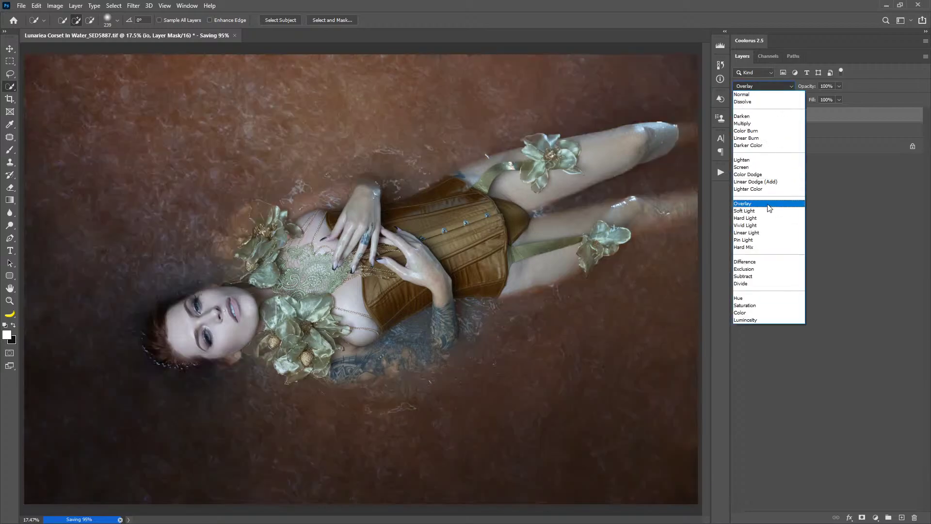
{"action": "left_click", "coordinate": [770, 204]}
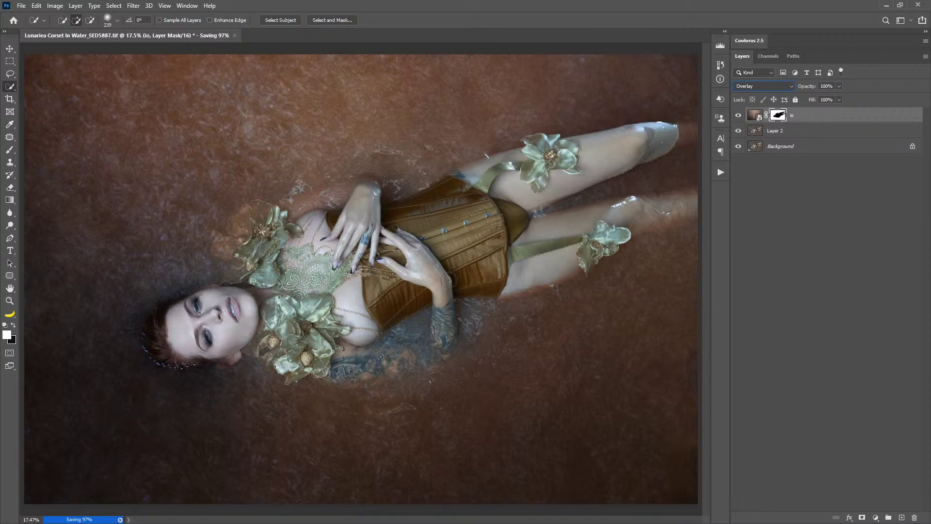
{"action": "left_click", "coordinate": [785, 87]}
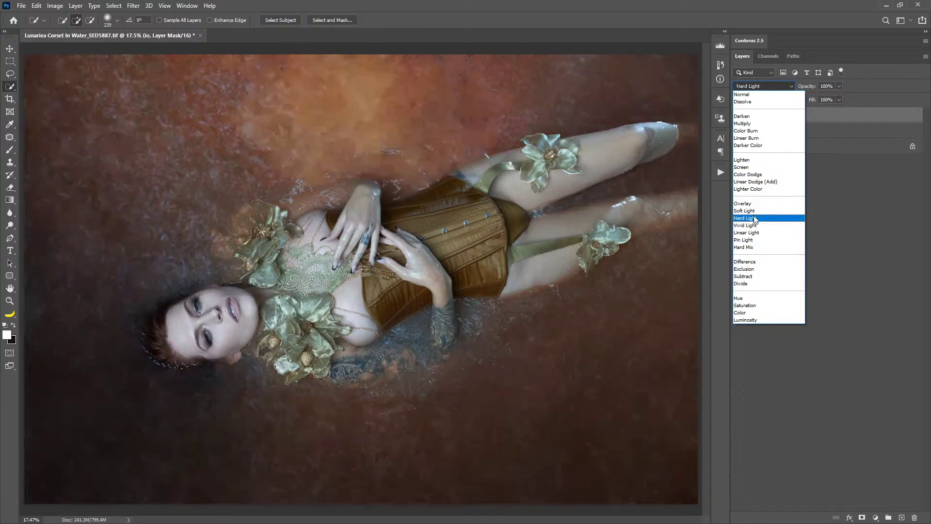
{"action": "left_click", "coordinate": [755, 219]}
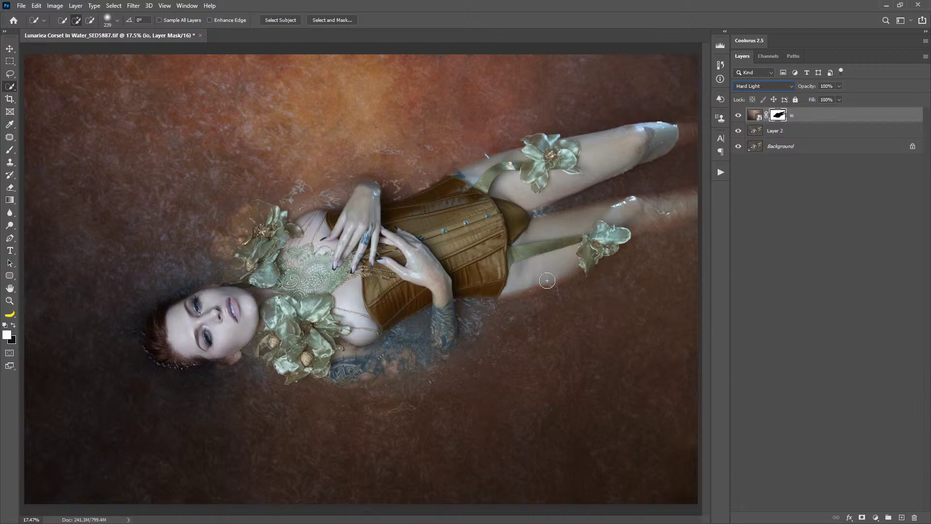
Step: Examine the texture's mask edge around the upper thigh and corset up close, comparing the io layer hidden and shown
{"action": "left_click", "coordinate": [773, 269]}
{"action": "key", "text": "z"}
{"action": "mouse_move", "coordinate": [520, 280]}
{"action": "left_mouse_down"}
{"action": "mouse_move", "coordinate": [532, 383]}
{"action": "mouse_move", "coordinate": [566, 388]}
{"action": "left_mouse_up"}
{"action": "key", "text": "w"}
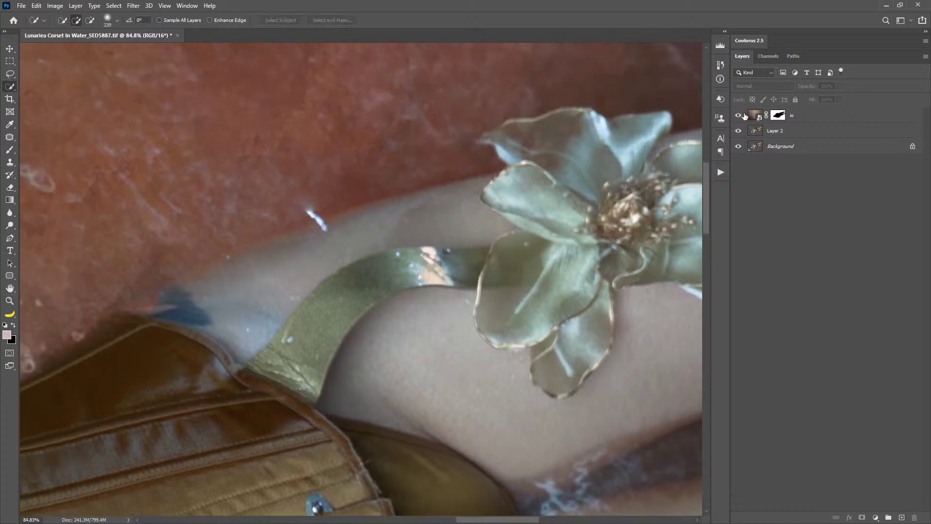
{"action": "left_click", "coordinate": [738, 116]}
{"action": "left_click", "coordinate": [739, 116]}
{"action": "key", "text": "z"}
{"action": "left_click_drag", "start_coordinate": [355, 235], "coordinate": [247, 289]}
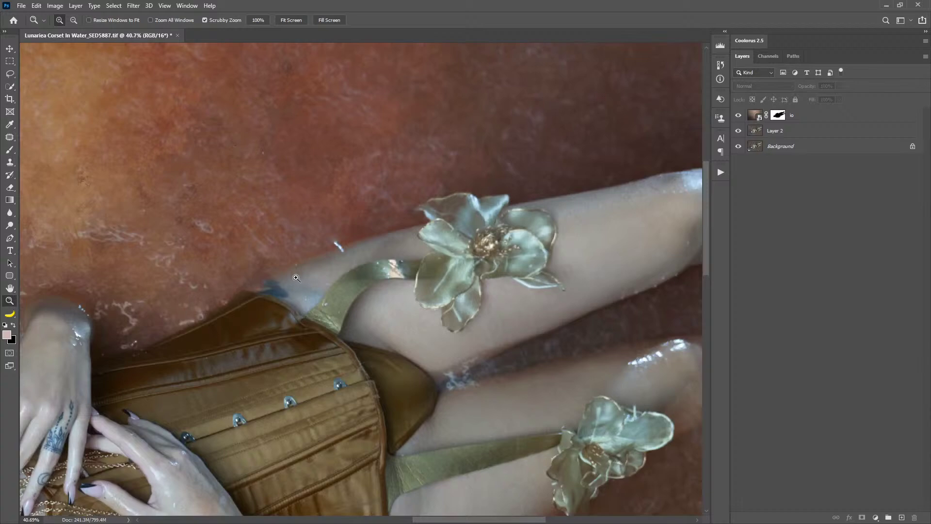
{"action": "scroll", "coordinate": [257, 304], "scroll_direction": "up", "scroll_amount": 5}
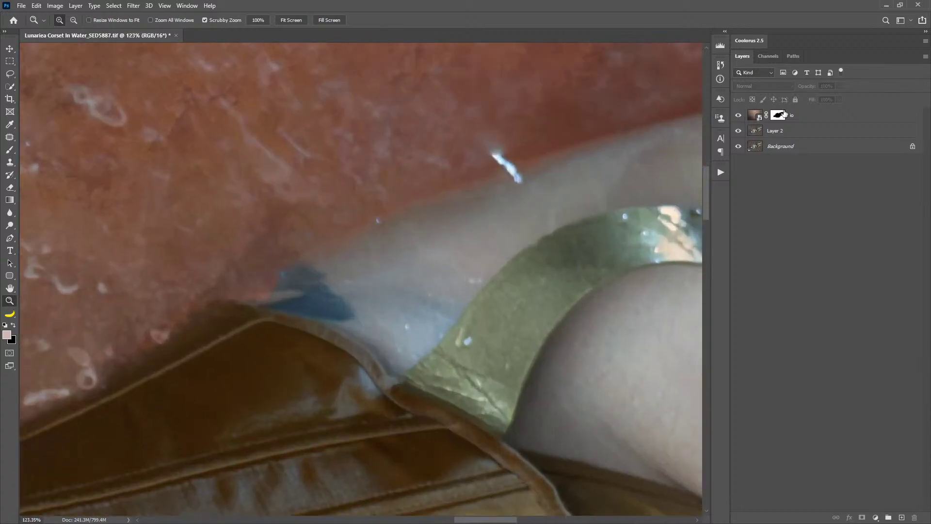
Step: Set the io texture layer's blend mode to Soft Light and fit the whole image in view
{"action": "left_click", "coordinate": [820, 116]}
{"action": "left_click", "coordinate": [779, 86]}
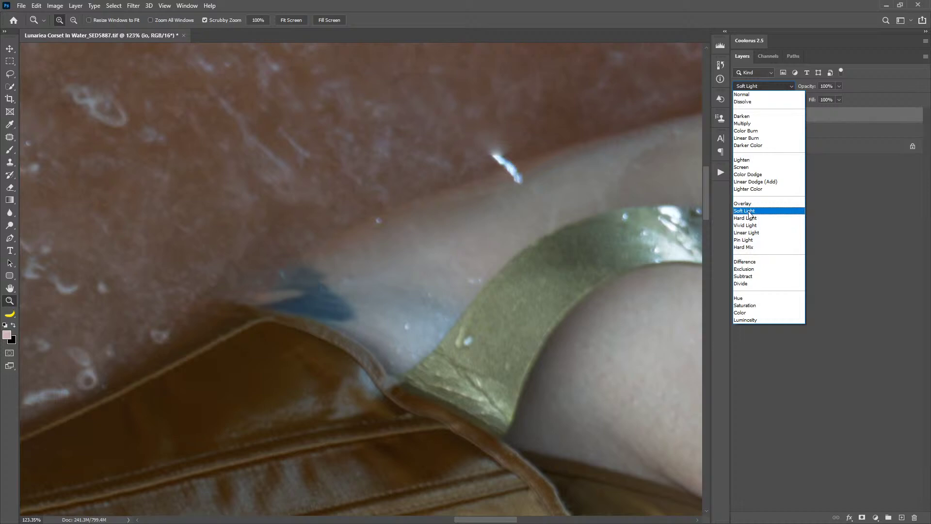
{"action": "left_click", "coordinate": [748, 211]}
{"action": "double_click", "coordinate": [10, 289]}
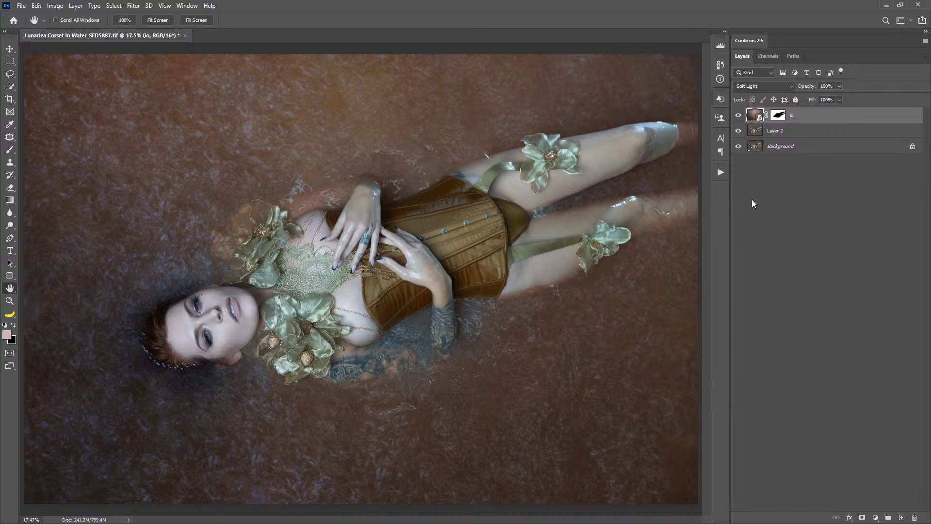
Step: Duplicate the io texture layer together with its mask and set the copy's blend mode to Hard Light
{"action": "key", "text": "ctrl+j"}
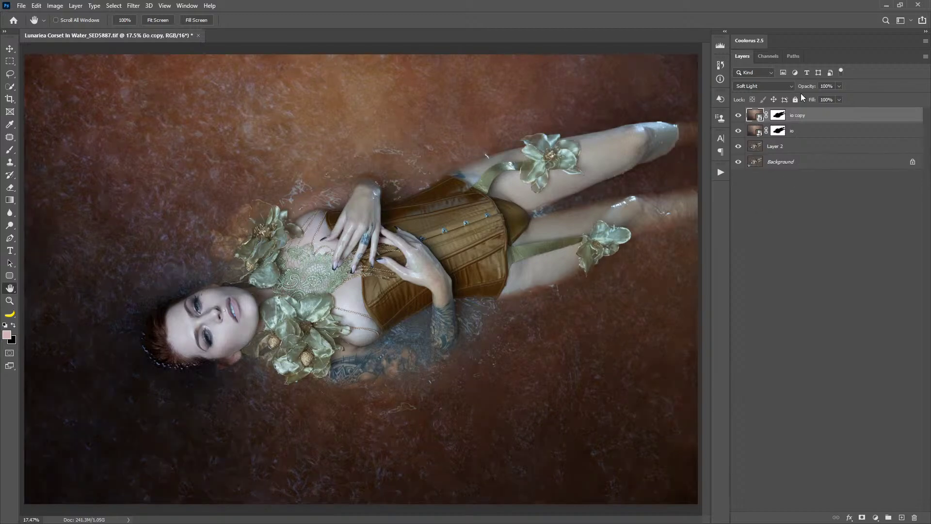
{"action": "left_click", "coordinate": [780, 87]}
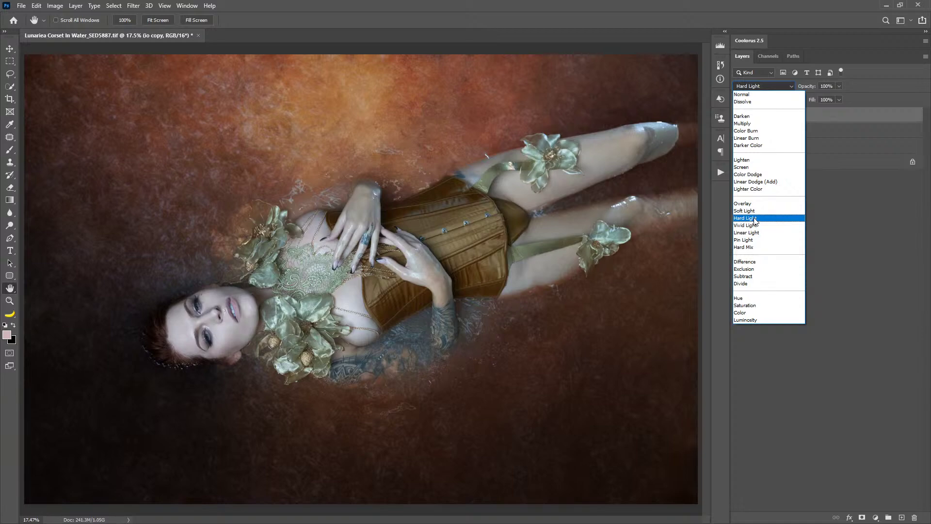
{"action": "left_click", "coordinate": [755, 219]}
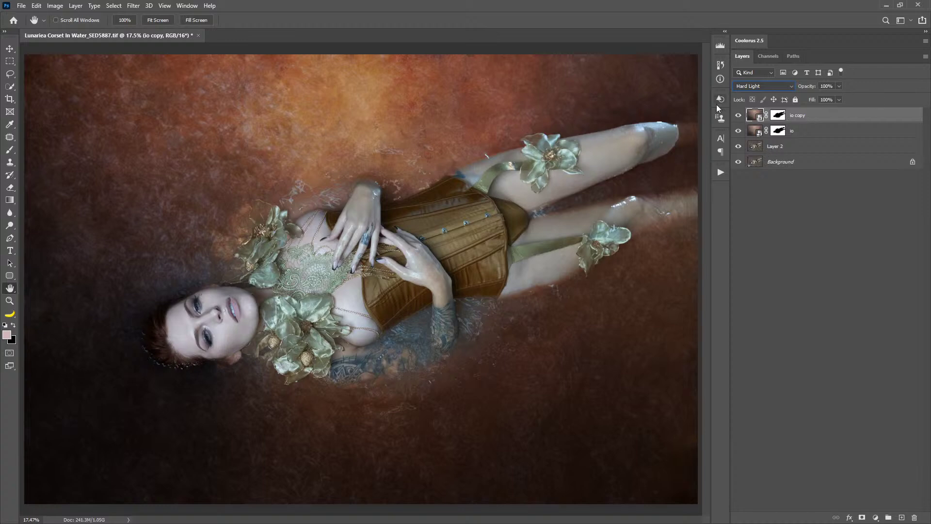
Step: Put the io copy layer in a group with a black mask and activate the Brush tool for painting on it
{"action": "left_click", "coordinate": [889, 518]}
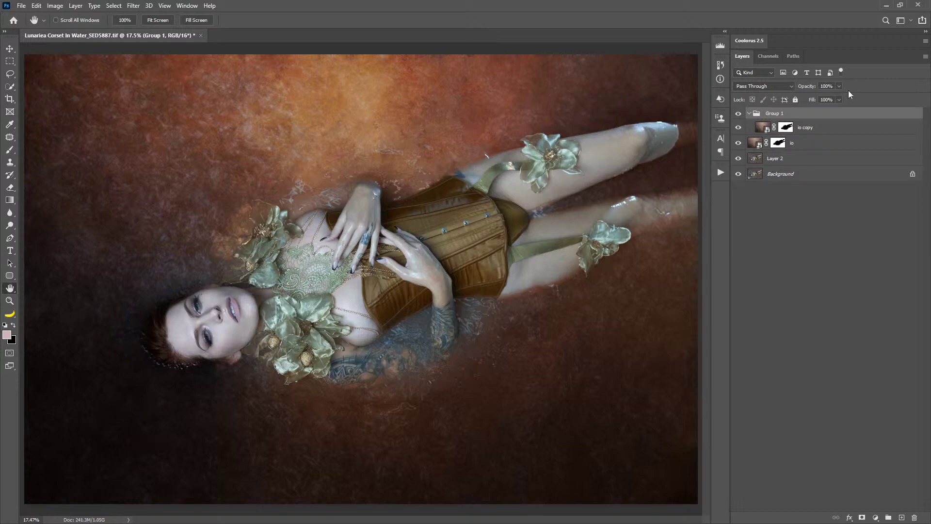
{"action": "left_click", "coordinate": [863, 518], "text": "alt"}
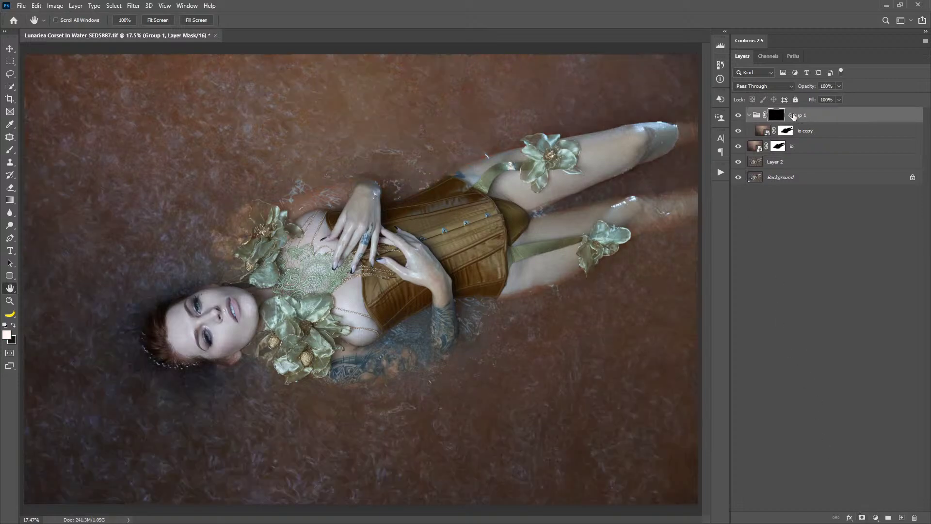
{"action": "key", "text": "b"}
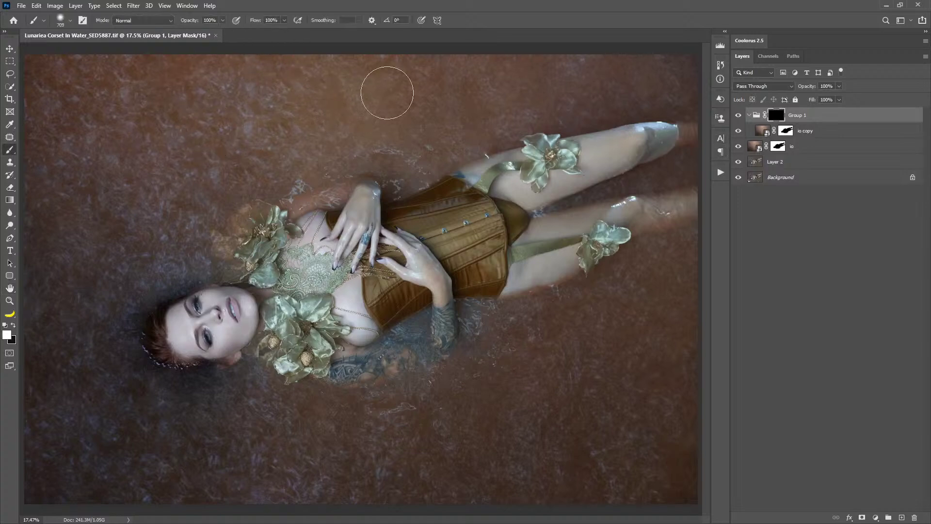
Step: Paint white on the Group 1 mask to reveal the Hard Light texture across the upper and left background
{"action": "mouse_move", "coordinate": [387, 92]}
{"action": "left_mouse_down"}
{"action": "mouse_move", "coordinate": [342, 77]}
{"action": "mouse_move", "coordinate": [301, 90]}
{"action": "mouse_move", "coordinate": [291, 123]}
{"action": "mouse_move", "coordinate": [341, 131]}
{"action": "mouse_move", "coordinate": [231, 162]}
{"action": "mouse_move", "coordinate": [237, 211]}
{"action": "mouse_move", "coordinate": [216, 259]}
{"action": "left_mouse_up"}
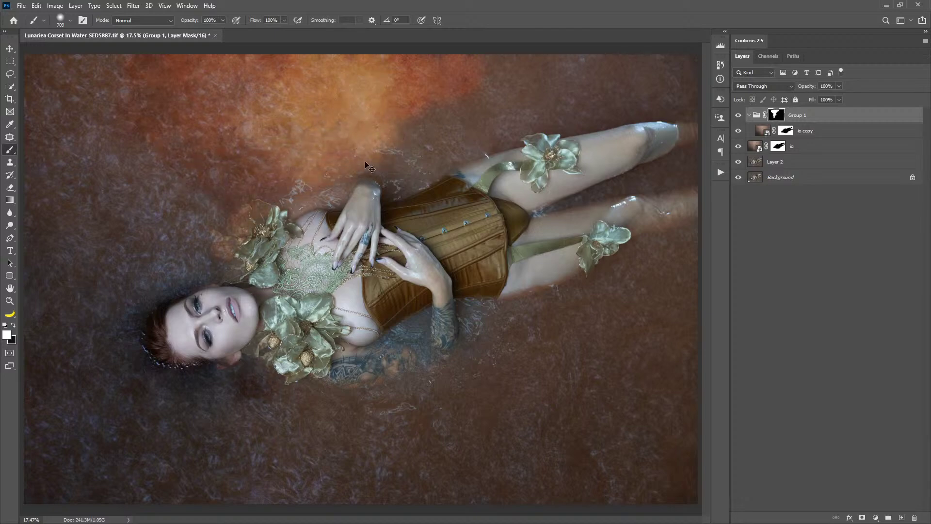
{"action": "key", "text": "ctrl+z"}
{"action": "left_click_drag", "start_coordinate": [313, 154], "coordinate": [362, 147]}
{"action": "mouse_move", "coordinate": [395, 68]}
{"action": "left_mouse_down"}
{"action": "mouse_move", "coordinate": [481, 55]}
{"action": "mouse_move", "coordinate": [543, 26]}
{"action": "mouse_move", "coordinate": [425, 47]}
{"action": "mouse_move", "coordinate": [342, 87]}
{"action": "mouse_move", "coordinate": [247, 87]}
{"action": "mouse_move", "coordinate": [200, 65]}
{"action": "mouse_move", "coordinate": [61, 64]}
{"action": "mouse_move", "coordinate": [42, 136]}
{"action": "mouse_move", "coordinate": [189, 114]}
{"action": "mouse_move", "coordinate": [203, 128]}
{"action": "mouse_move", "coordinate": [63, 184]}
{"action": "mouse_move", "coordinate": [39, 244]}
{"action": "mouse_move", "coordinate": [43, 287]}
{"action": "mouse_move", "coordinate": [204, 173]}
{"action": "mouse_move", "coordinate": [132, 220]}
{"action": "mouse_move", "coordinate": [105, 279]}
{"action": "mouse_move", "coordinate": [214, 174]}
{"action": "left_mouse_up"}
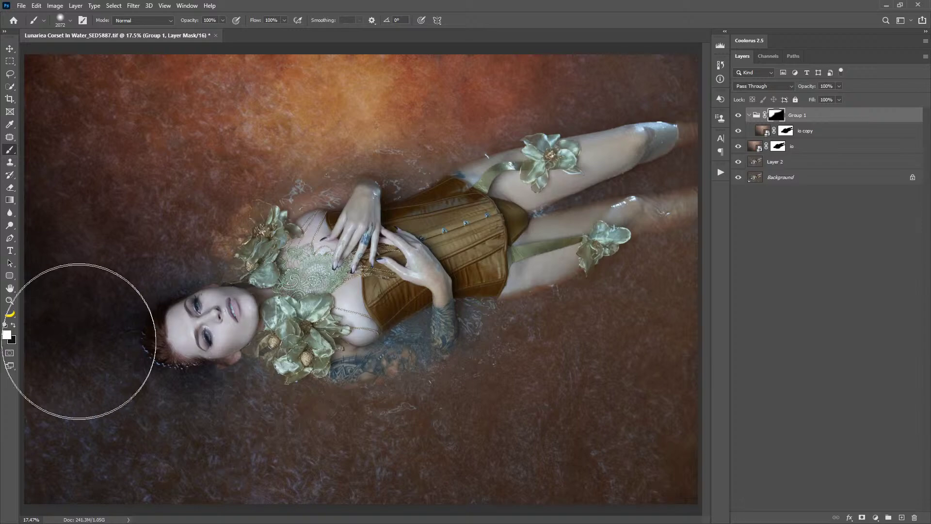
{"action": "mouse_move", "coordinate": [93, 333]}
{"action": "left_mouse_down"}
{"action": "mouse_move", "coordinate": [46, 419]}
{"action": "mouse_move", "coordinate": [92, 469]}
{"action": "mouse_move", "coordinate": [155, 511]}
{"action": "mouse_move", "coordinate": [295, 460]}
{"action": "mouse_move", "coordinate": [139, 493]}
{"action": "left_mouse_up"}
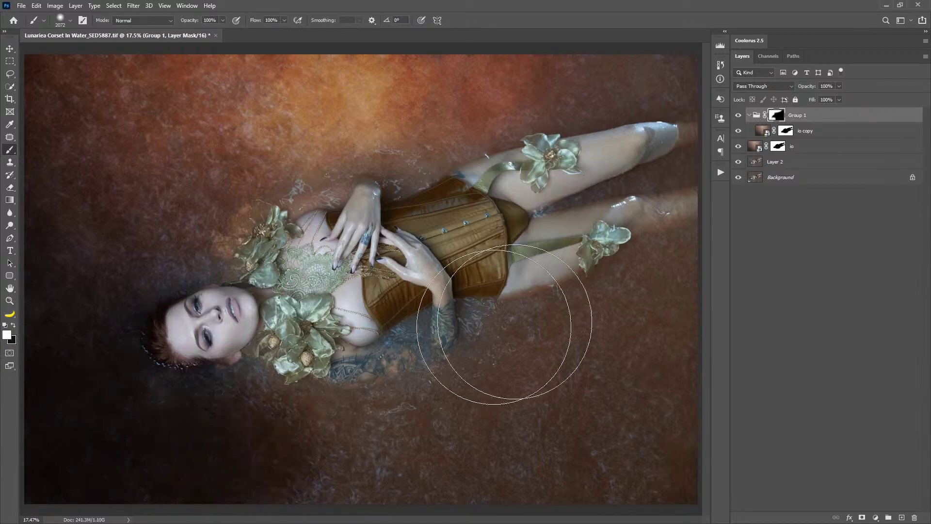
Step: Undo the group mask painting, the masked group and the io copy layer
{"action": "key", "text": "ctrl+z"}
{"action": "key", "text": "ctrl+z"}
{"action": "key", "text": "ctrl+z"}
{"action": "key", "text": "ctrl+z"}
{"action": "key", "text": "ctrl+z"}
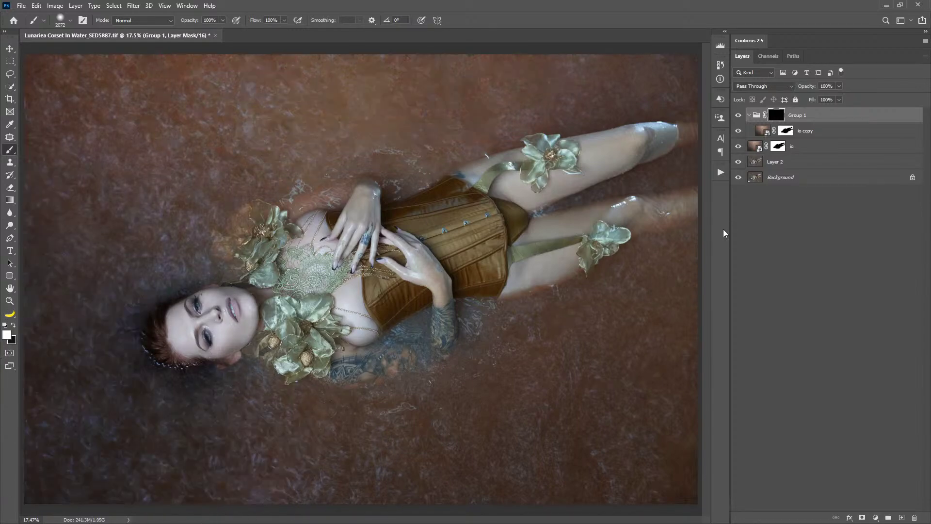
{"action": "key", "text": "ctrl+z"}
{"action": "key", "text": "ctrl+z"}
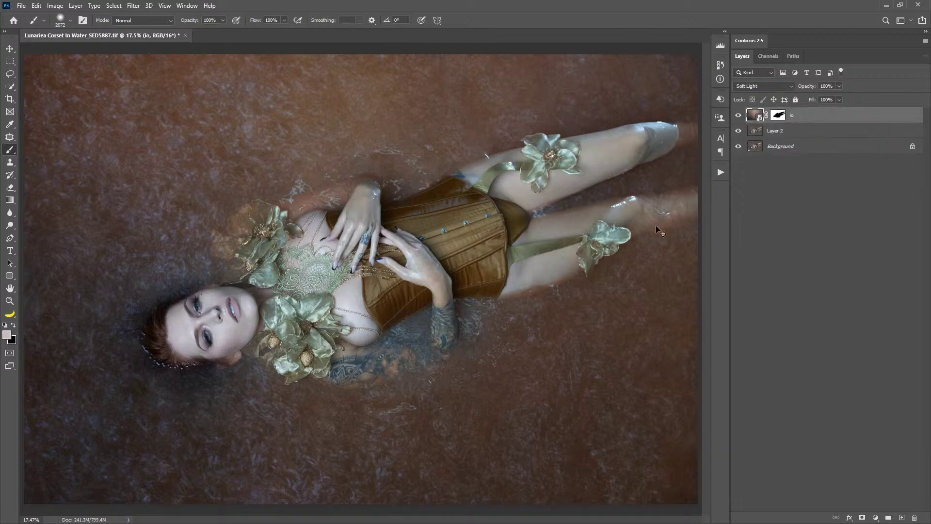
Step: Try duplicating the io texture layer in Soft Light and compare Overlay with Soft Light on the single layer
{"action": "key", "text": "ctrl+j"}
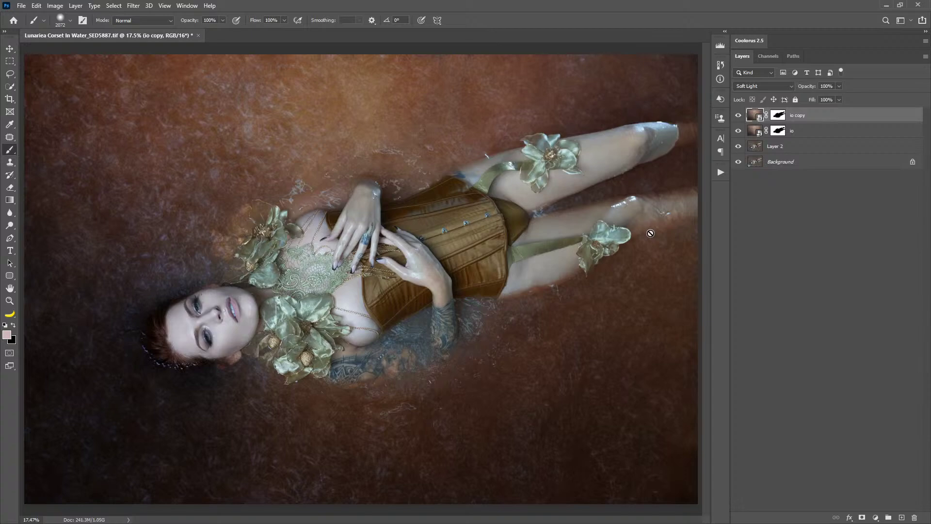
{"action": "key", "text": "ctrl+z"}
{"action": "left_click", "coordinate": [764, 86]}
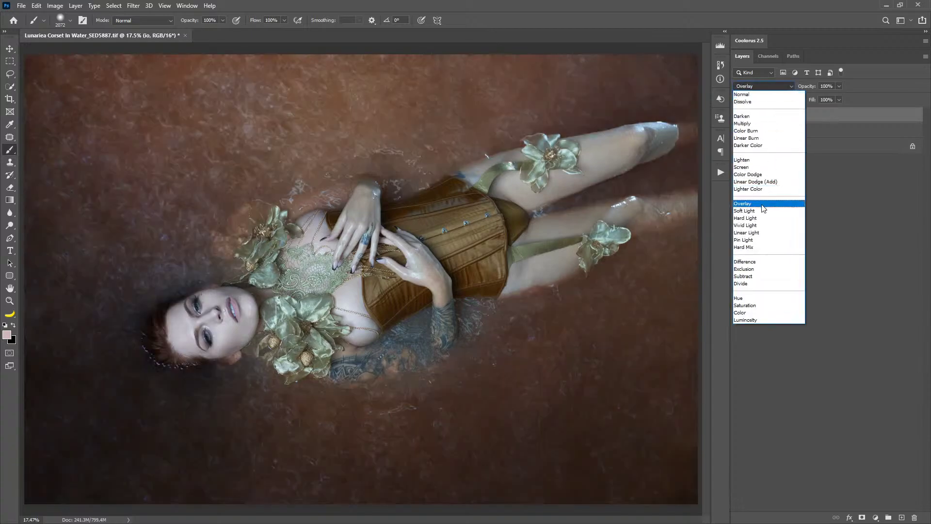
{"action": "left_click", "coordinate": [762, 205]}
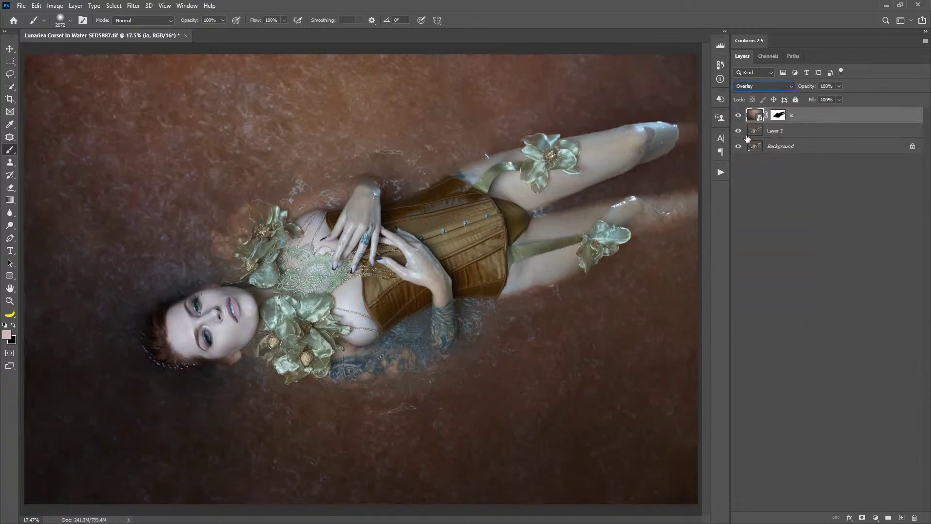
{"action": "left_click", "coordinate": [769, 87]}
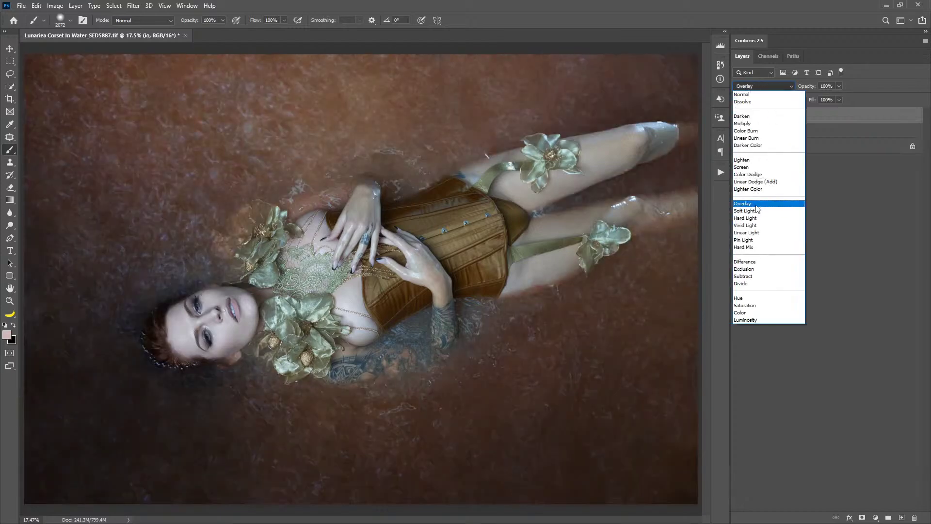
{"action": "left_click", "coordinate": [755, 213]}
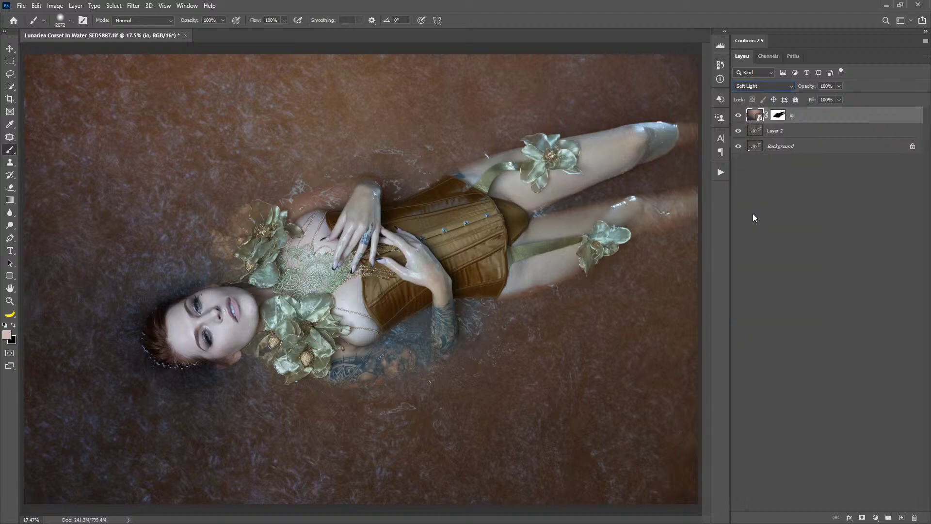
{"action": "key", "text": "ctrl+j"}
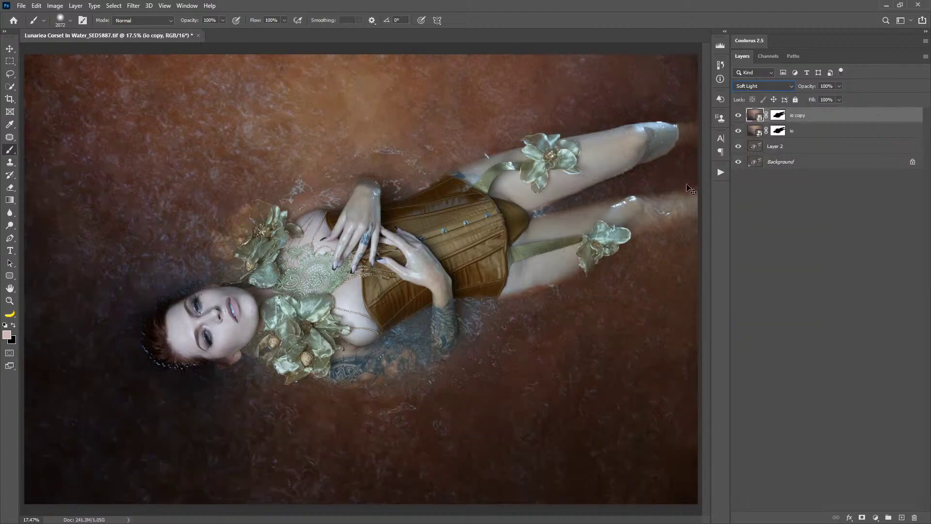
{"action": "key", "text": "ctrl+z"}
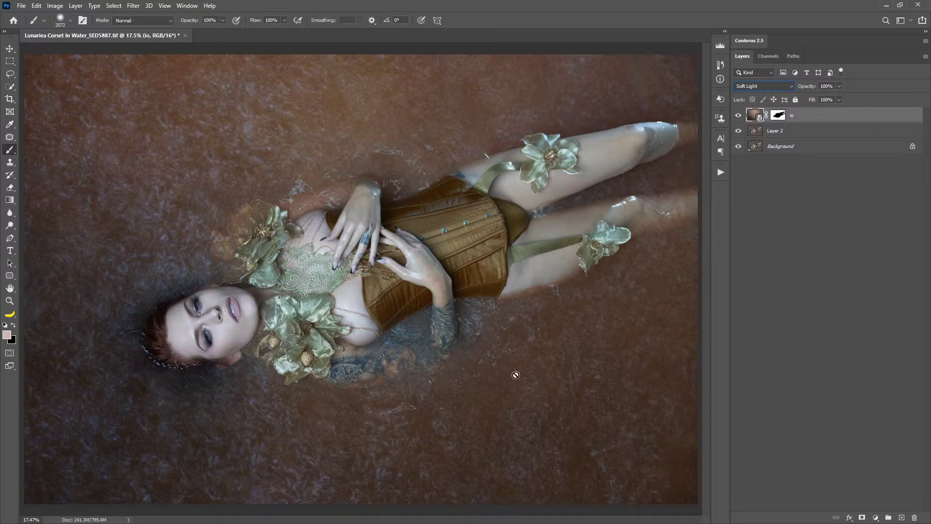
Step: Toggle the io texture's visibility for comparison and try rotating the layer 180 degrees
{"action": "left_click", "coordinate": [738, 115]}
{"action": "left_click", "coordinate": [738, 115]}
{"action": "key", "text": "ctrl+t"}
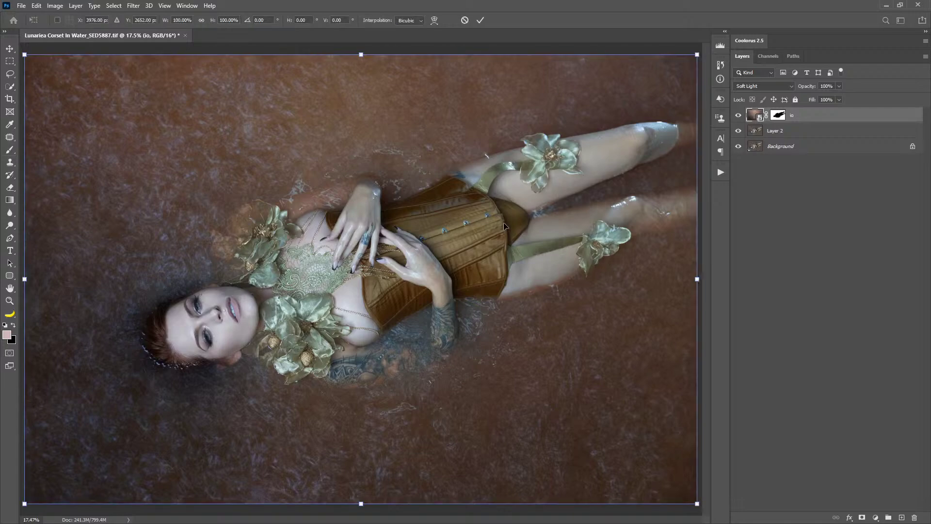
{"action": "right_click", "coordinate": [504, 226]}
{"action": "left_click", "coordinate": [549, 359]}
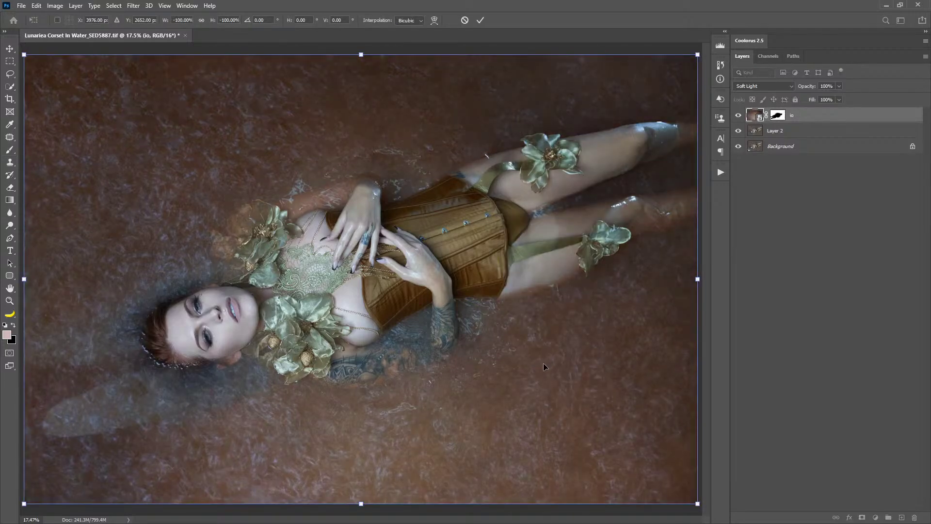
{"action": "key", "text": "Return"}
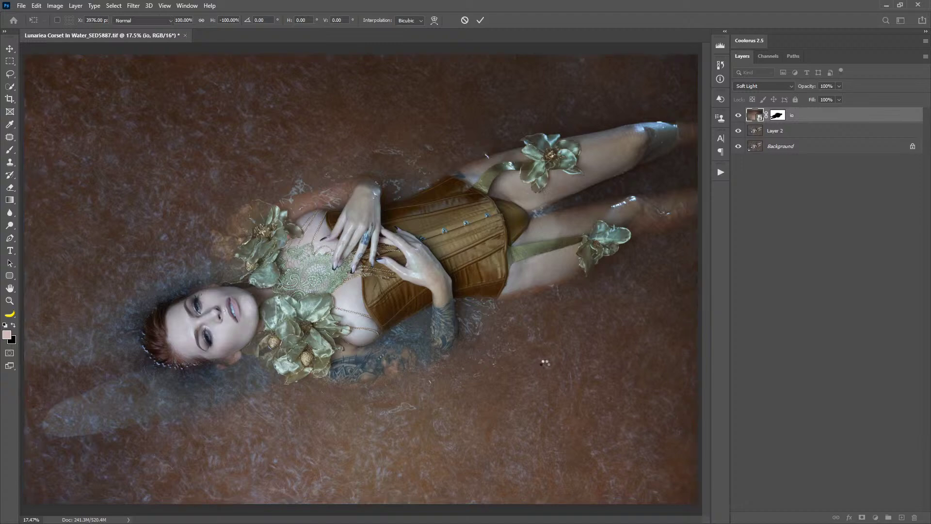
Step: Compare the rotated texture with its original orientation and undo the 180-degree rotation
{"action": "key", "text": "b"}
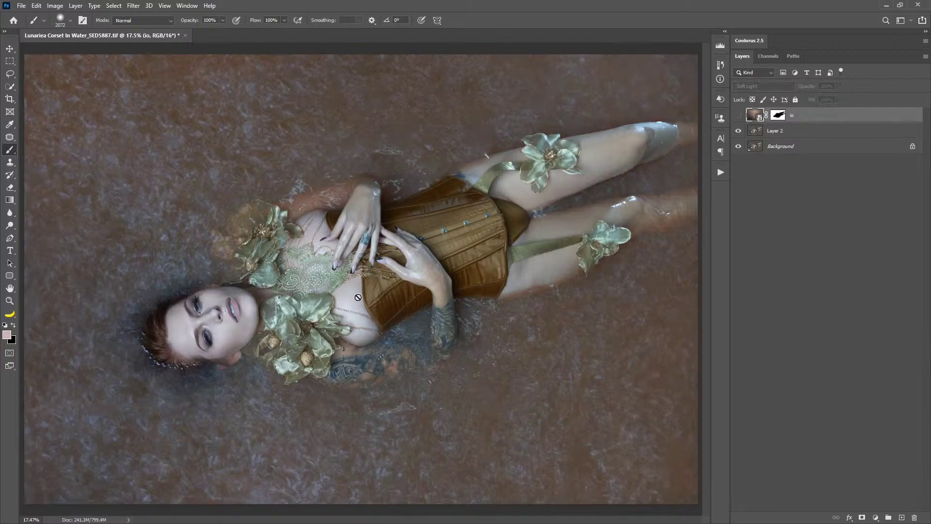
{"action": "key", "text": "ctrl+z"}
{"action": "key", "text": "ctrl+z"}
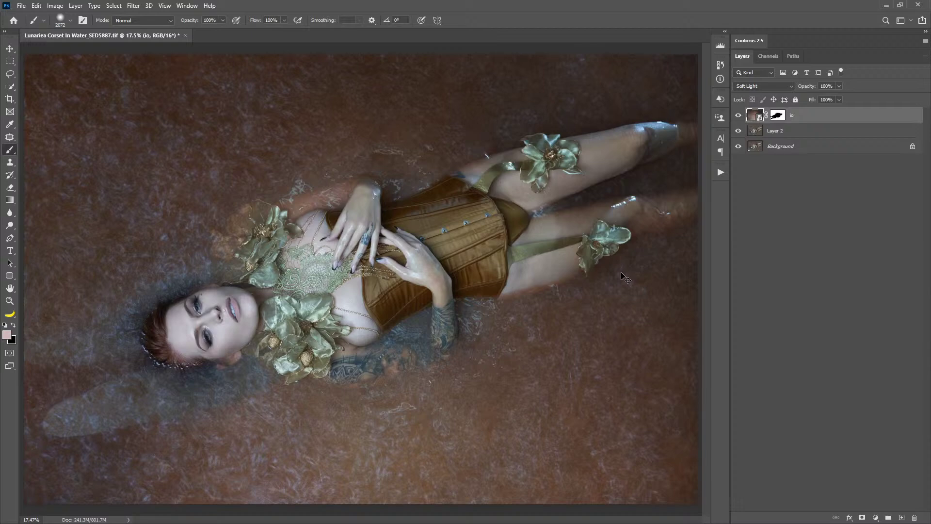
{"action": "key", "text": "ctrl+z"}
{"action": "key", "text": "ctrl+shift+z"}
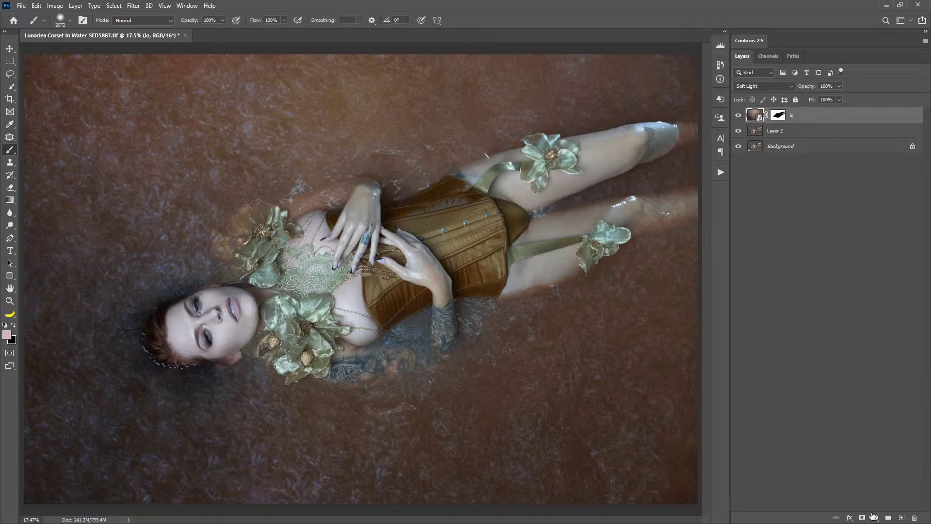
Step: Add a Hue/Saturation adjustment clipped to the io texture layer and set its hue to -11
{"action": "left_click", "coordinate": [875, 518]}
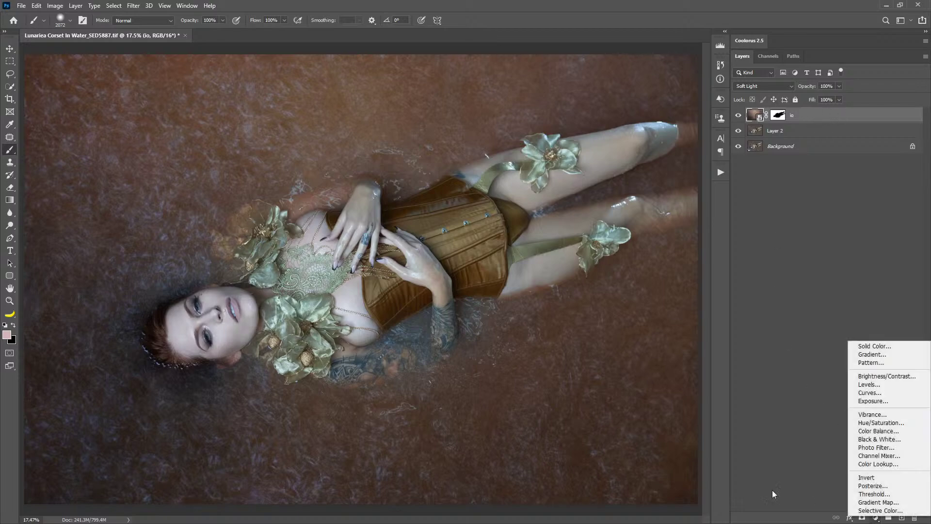
{"action": "left_click", "coordinate": [887, 423]}
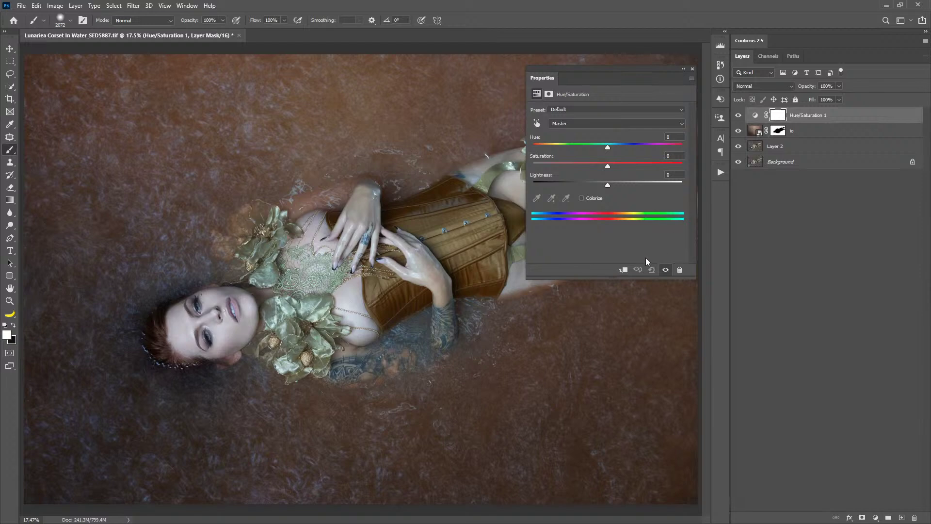
{"action": "left_click", "coordinate": [624, 269]}
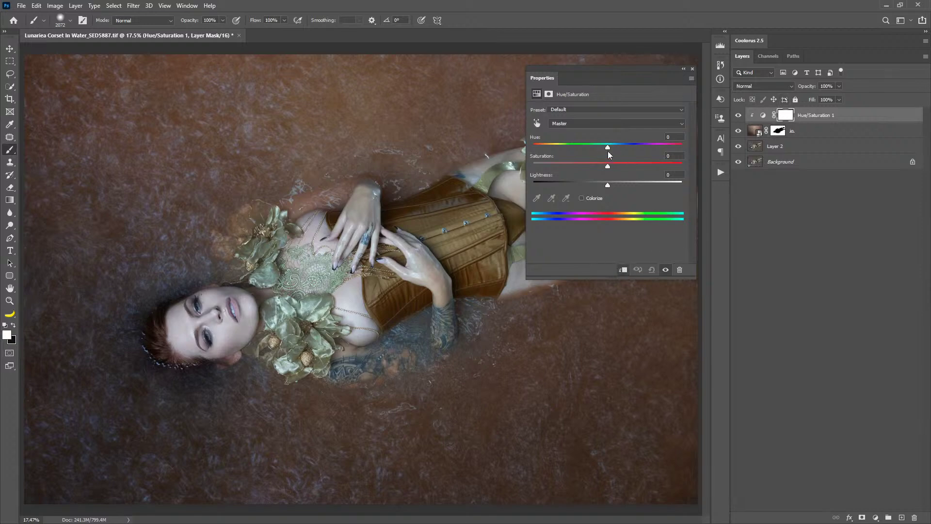
{"action": "left_click_drag", "start_coordinate": [609, 148], "coordinate": [684, 157]}
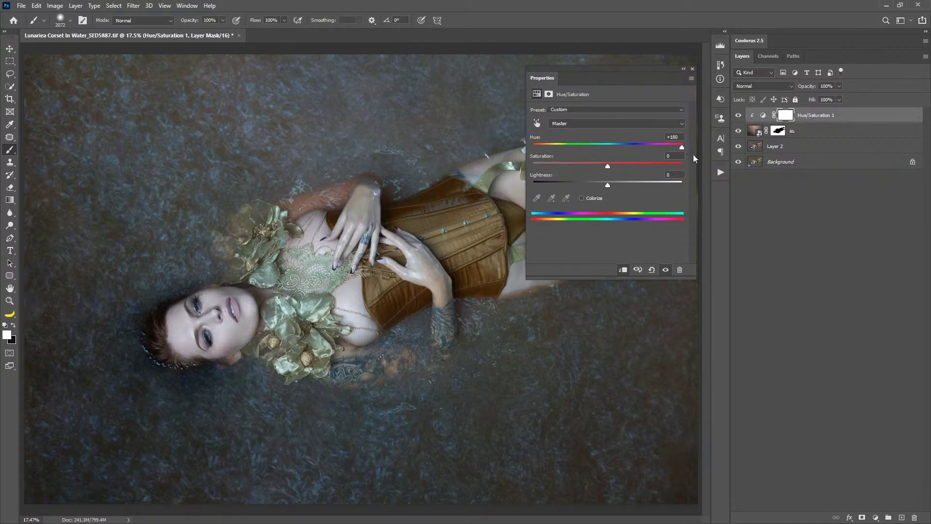
{"action": "left_click_drag", "start_coordinate": [682, 147], "coordinate": [601, 152]}
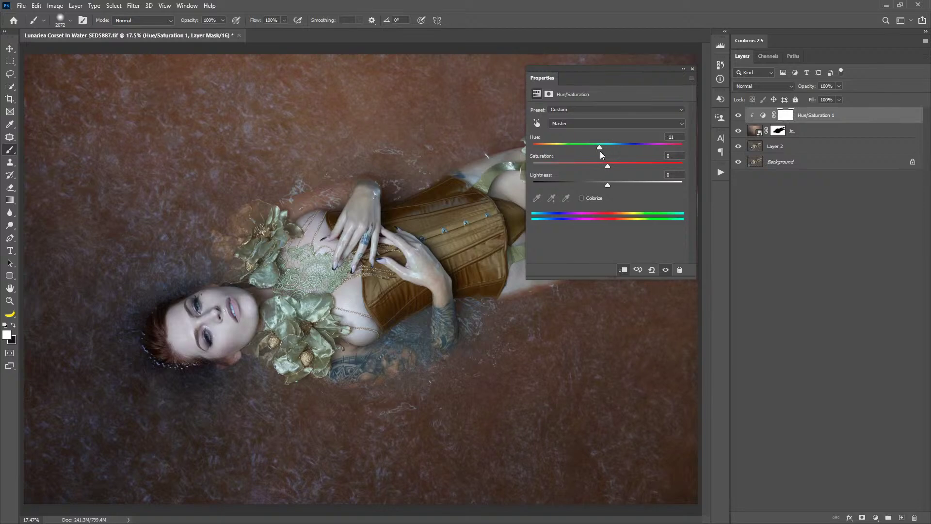
{"action": "left_click", "coordinate": [692, 68]}
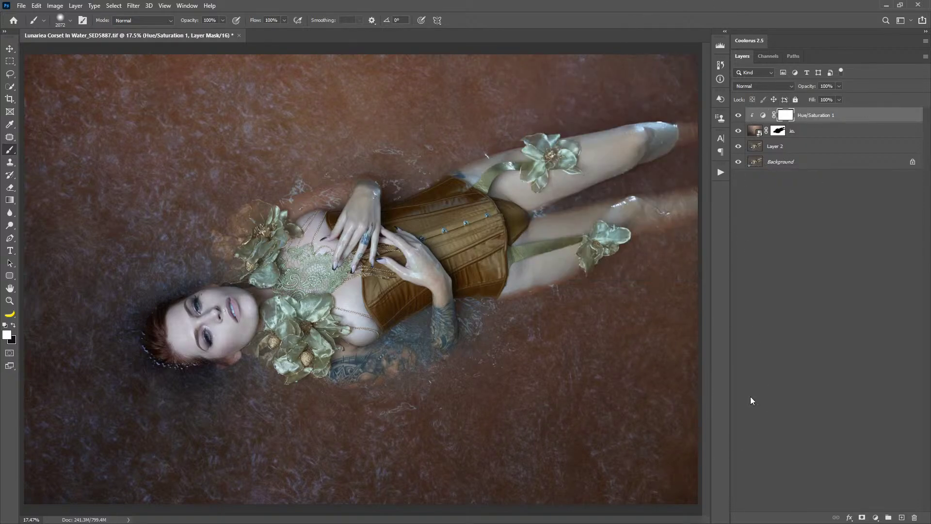
Step: Create a new layer above the Hue/Saturation adjustment, fill it with gray and set its blend mode to Overlay
{"action": "left_click", "coordinate": [901, 517]}
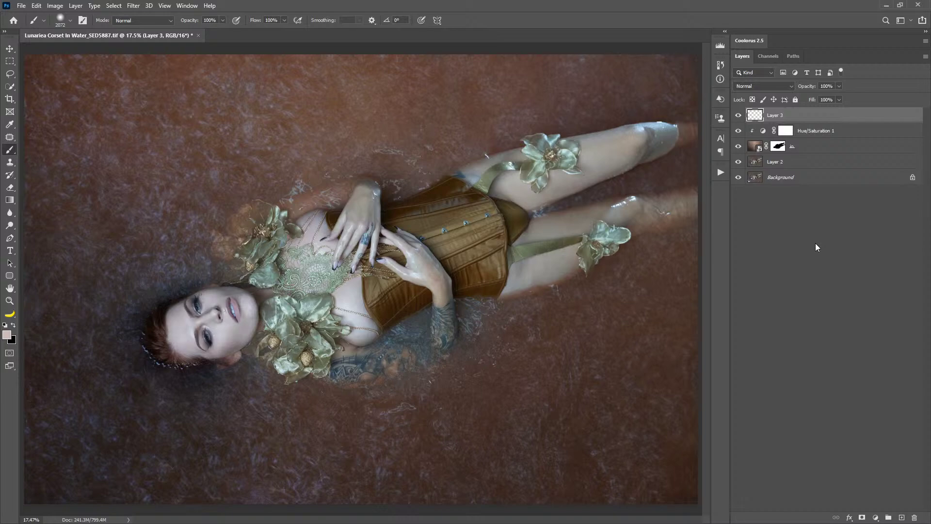
{"action": "key", "text": "shift+F5"}
{"action": "left_click", "coordinate": [526, 137]}
{"action": "left_click", "coordinate": [783, 86]}
{"action": "left_click", "coordinate": [755, 203]}
{"action": "left_click", "coordinate": [786, 291]}
Step: Ready the Brush with white as the foreground colour on the gray Overlay layer, working close on the face
{"action": "key", "text": "z"}
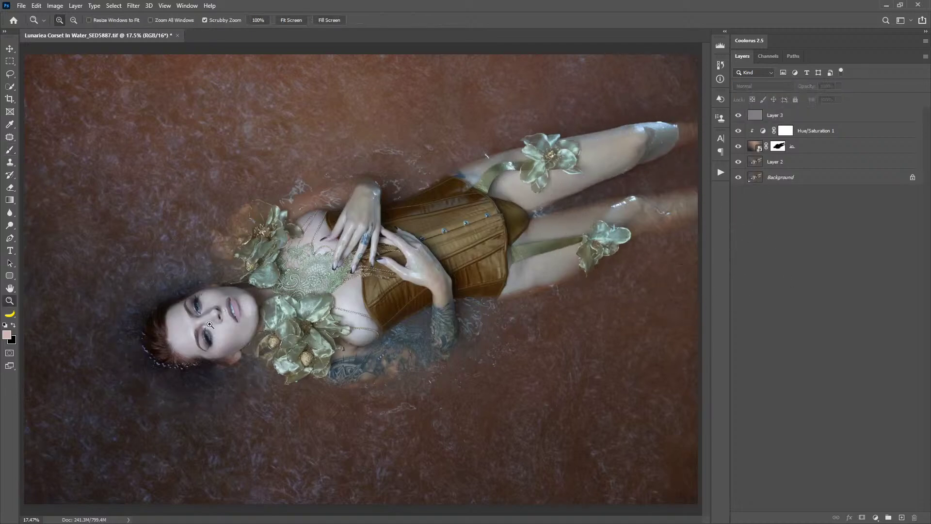
{"action": "left_click_drag", "start_coordinate": [208, 323], "coordinate": [267, 336]}
{"action": "key", "text": "b"}
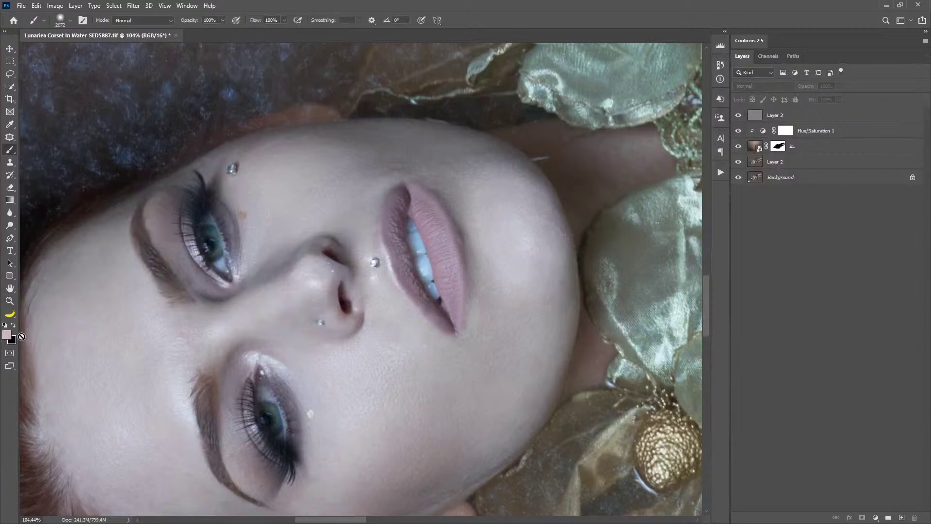
{"action": "key", "text": "d"}
{"action": "key", "text": "x"}
{"action": "left_click", "coordinate": [757, 119]}
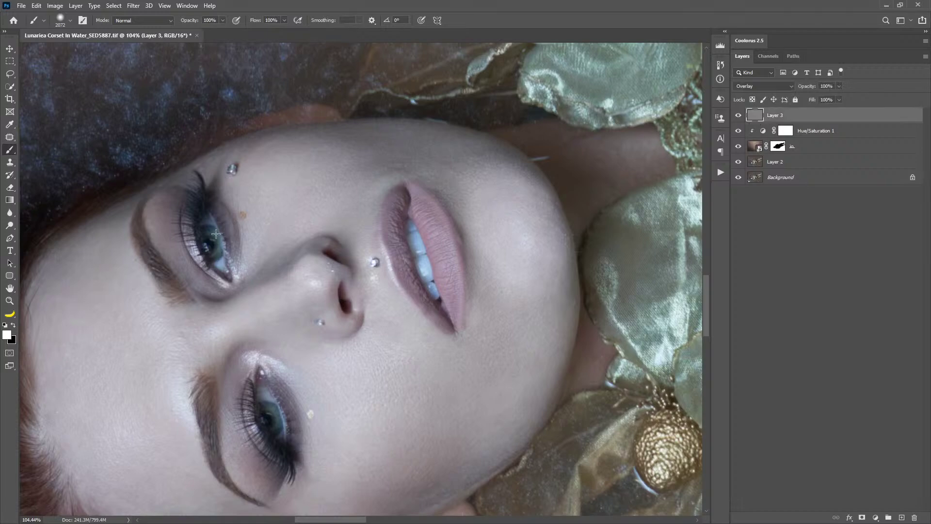
Step: Dodge the eyes on the gray Overlay layer with a small white brush at 1% flow
{"action": "left_click_drag", "start_coordinate": [340, 221], "coordinate": [203, 249]}
{"action": "left_click_drag", "start_coordinate": [494, 223], "coordinate": [193, 251]}
{"action": "left_click_drag", "start_coordinate": [233, 218], "coordinate": [205, 245]}
{"action": "key", "text": "ctrl+z"}
{"action": "left_click_drag", "start_coordinate": [257, 21], "coordinate": [125, 50]}
{"action": "mouse_move", "coordinate": [273, 439]}
{"action": "left_mouse_down"}
{"action": "mouse_move", "coordinate": [301, 439]}
{"action": "mouse_move", "coordinate": [345, 359]}
{"action": "left_mouse_up"}
{"action": "scroll", "coordinate": [388, 315], "scroll_direction": "up", "scroll_amount": 5}
{"action": "scroll", "coordinate": [388, 315], "scroll_direction": "left", "scroll_amount": 2}
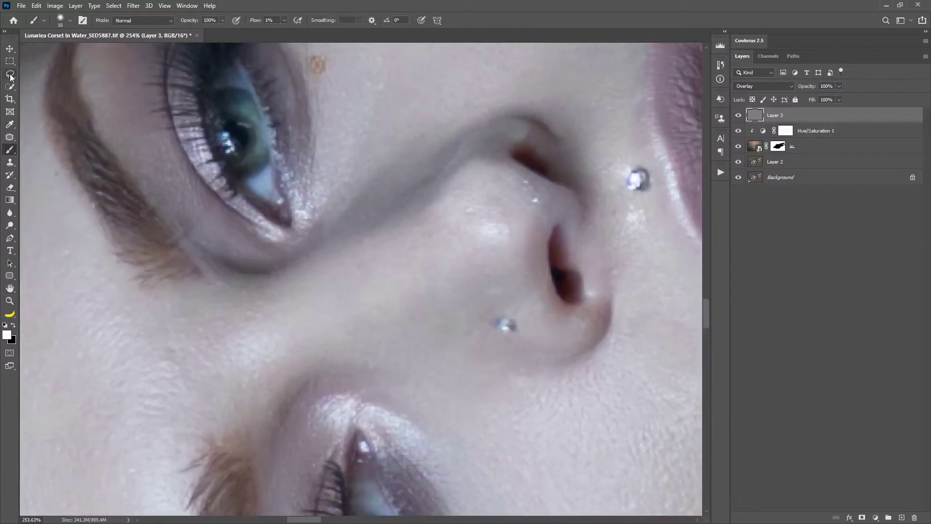
Step: Lasso the catchlight in the upper eye's pupil and copy it from Layer 2 to a new layer
{"action": "left_click", "coordinate": [10, 75]}
{"action": "mouse_move", "coordinate": [220, 146]}
{"action": "left_mouse_down"}
{"action": "mouse_move", "coordinate": [238, 158]}
{"action": "mouse_move", "coordinate": [245, 138]}
{"action": "mouse_move", "coordinate": [221, 145]}
{"action": "left_mouse_up"}
{"action": "left_click", "coordinate": [806, 165]}
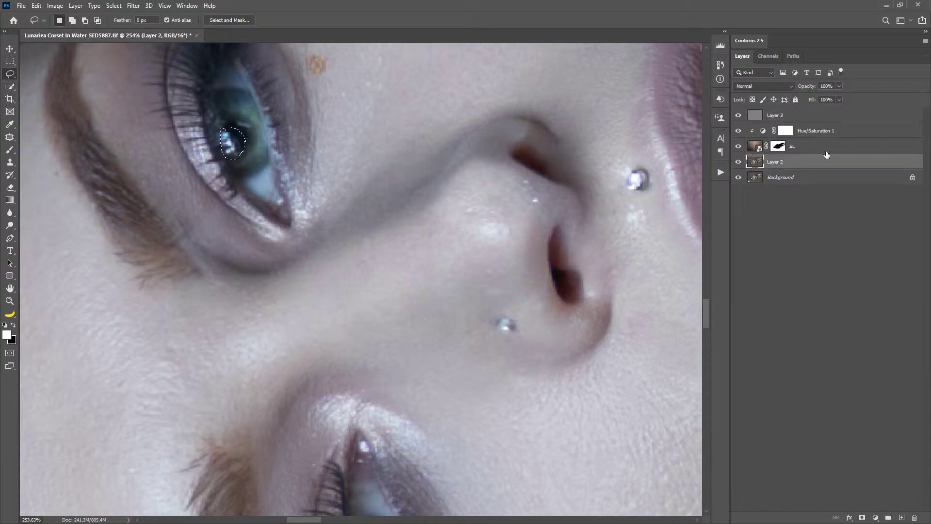
{"action": "key", "text": "ctrl+j"}
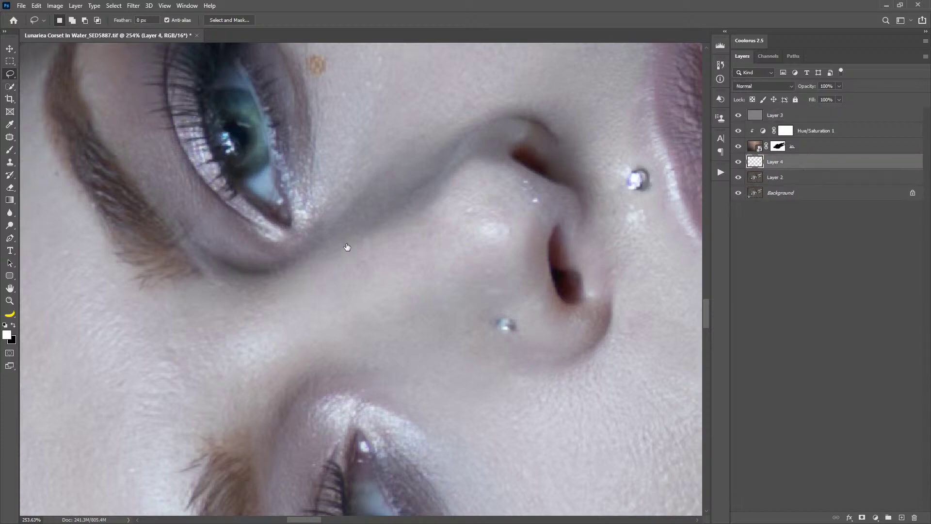
Step: Move the copied catchlight onto the pupil of the lower eye
{"action": "key", "text": "v"}
{"action": "left_click_drag", "start_coordinate": [325, 187], "coordinate": [436, 411]}
{"action": "left_click_drag", "start_coordinate": [527, 408], "coordinate": [473, 141]}
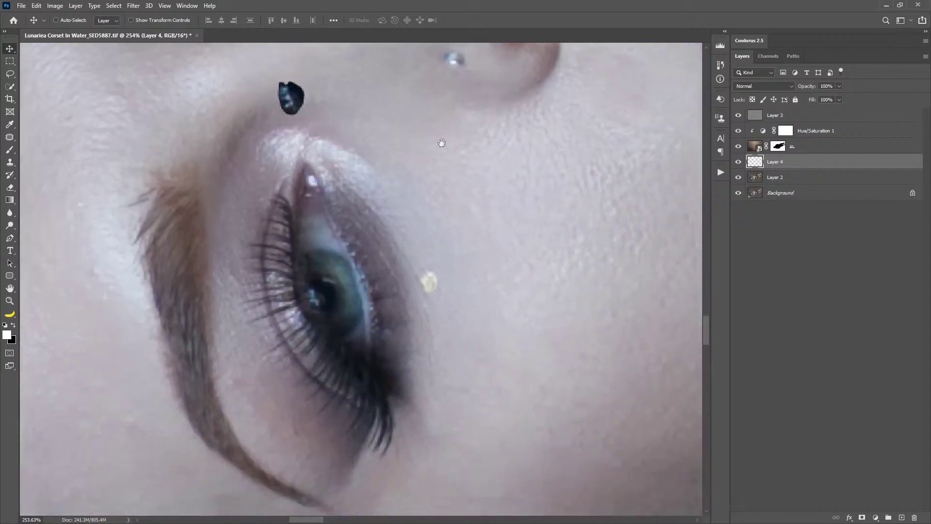
{"action": "left_click_drag", "start_coordinate": [367, 143], "coordinate": [391, 350]}
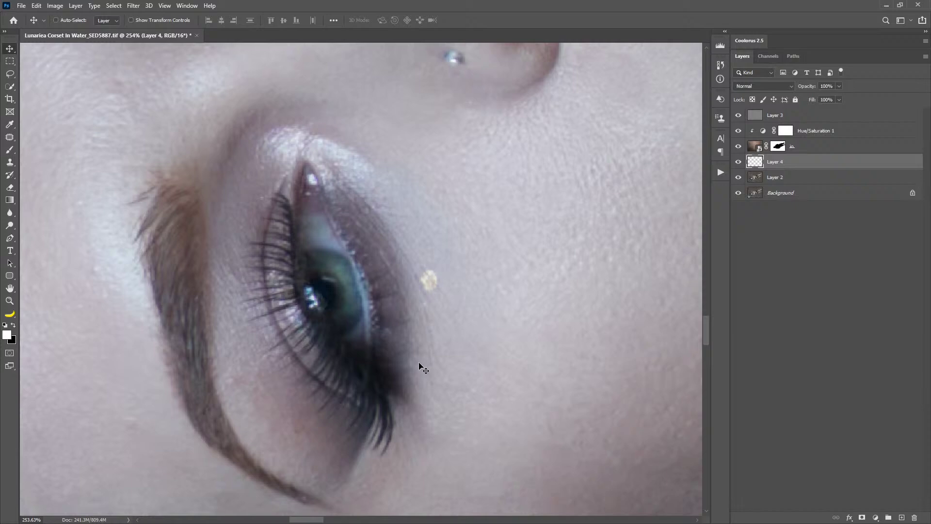
Step: Erase the excess edges of the copied catchlight in the lower eye and check the result across the whole face
{"action": "key", "text": "e"}
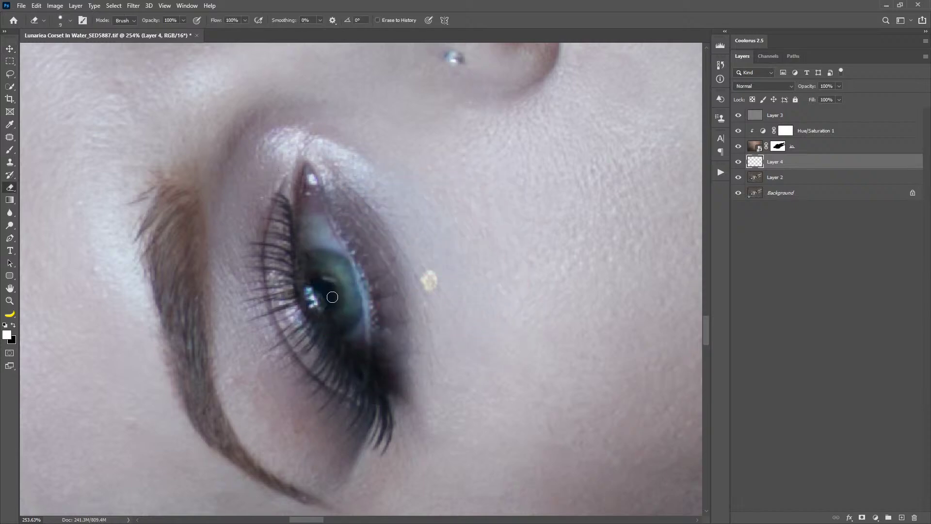
{"action": "left_click_drag", "start_coordinate": [347, 293], "coordinate": [349, 88]}
{"action": "key", "text": "z"}
{"action": "left_click_drag", "start_coordinate": [393, 318], "coordinate": [322, 321]}
{"action": "left_click_drag", "start_coordinate": [456, 289], "coordinate": [437, 312]}
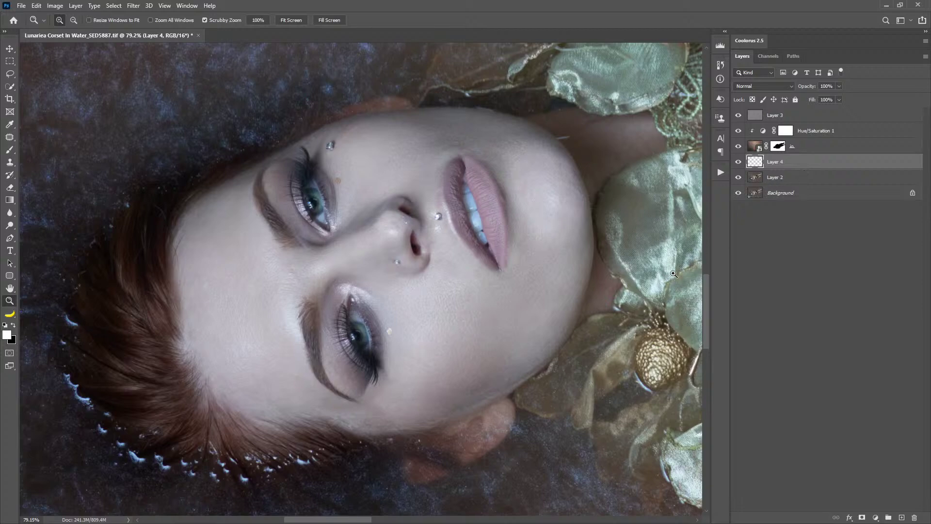
Step: Dodge the highlights across the whole face on the gray Overlay Layer 3 with a white brush at 1% flow
{"action": "mouse_move", "coordinate": [521, 291]}
{"action": "left_mouse_down"}
{"action": "mouse_move", "coordinate": [557, 270]}
{"action": "mouse_move", "coordinate": [508, 297]}
{"action": "left_mouse_up"}
{"action": "left_click", "coordinate": [823, 120]}
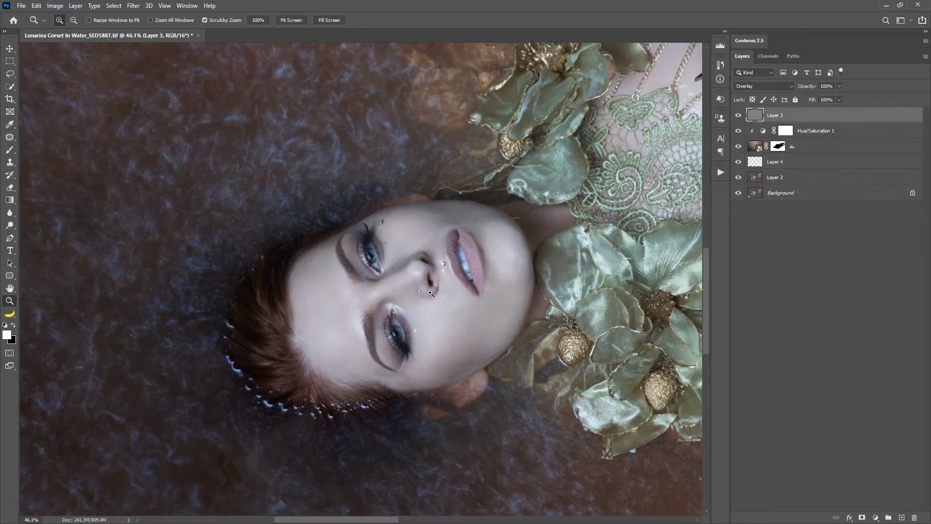
{"action": "key", "text": "b"}
{"action": "mouse_move", "coordinate": [359, 309]}
{"action": "left_mouse_down"}
{"action": "mouse_move", "coordinate": [379, 304]}
{"action": "mouse_move", "coordinate": [364, 120]}
{"action": "left_mouse_up"}
{"action": "left_click_drag", "start_coordinate": [369, 286], "coordinate": [388, 291]}
{"action": "scroll", "coordinate": [218, 330], "scroll_direction": "right", "scroll_amount": 3}
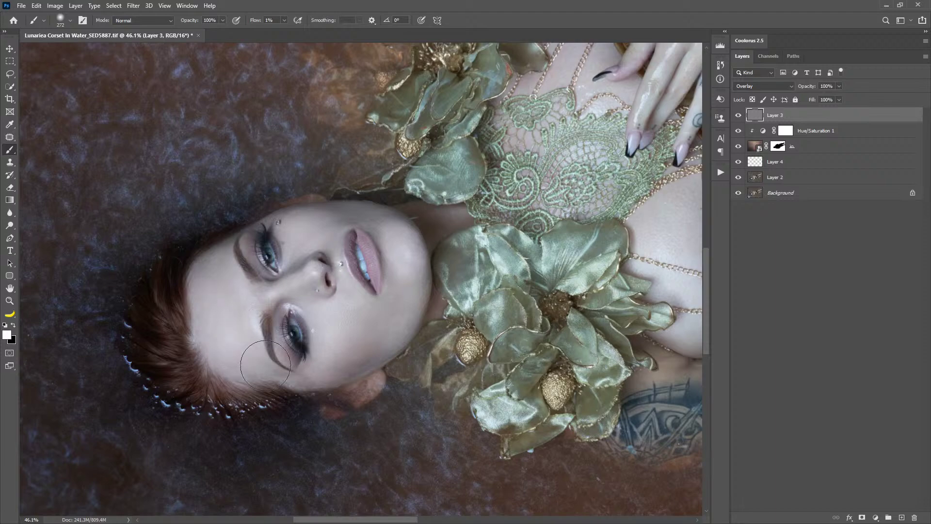
{"action": "left_click_drag", "start_coordinate": [267, 314], "coordinate": [254, 325]}
{"action": "mouse_move", "coordinate": [339, 290]}
{"action": "left_mouse_down"}
{"action": "mouse_move", "coordinate": [311, 289]}
{"action": "mouse_move", "coordinate": [316, 275]}
{"action": "left_mouse_up"}
{"action": "mouse_move", "coordinate": [349, 266]}
{"action": "left_mouse_down"}
{"action": "mouse_move", "coordinate": [353, 289]}
{"action": "mouse_move", "coordinate": [327, 295]}
{"action": "mouse_move", "coordinate": [335, 307]}
{"action": "mouse_move", "coordinate": [323, 338]}
{"action": "left_mouse_up"}
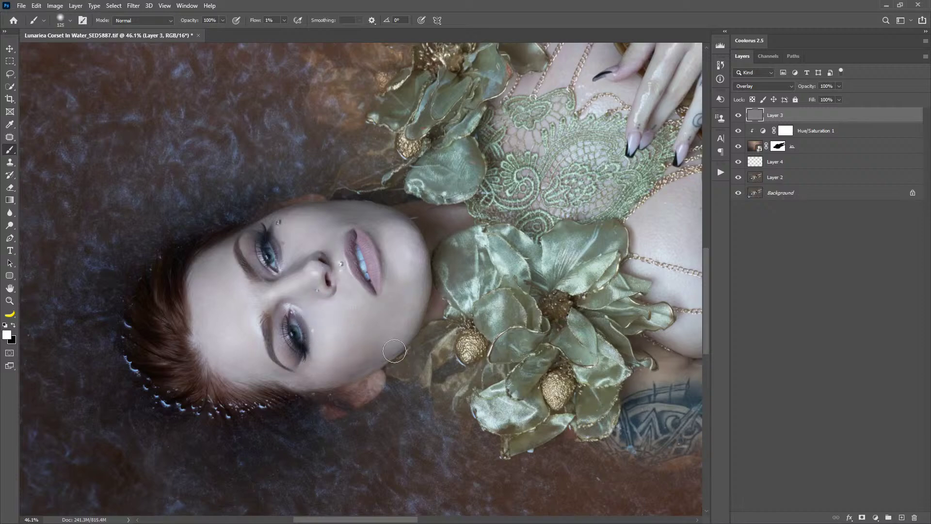
{"action": "key", "text": "x"}
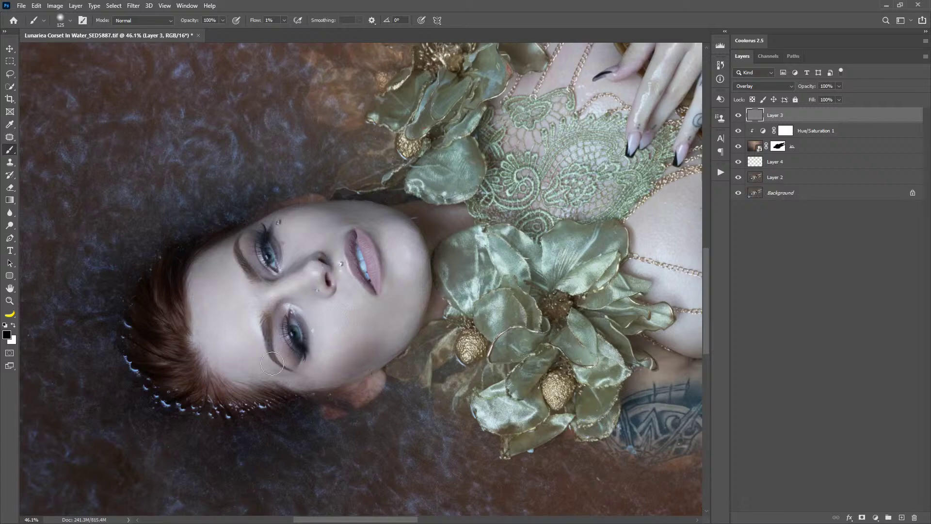
{"action": "key", "text": "x"}
{"action": "left_click_drag", "start_coordinate": [297, 319], "coordinate": [289, 317]}
Step: Dodge the chest skin around the flowers and gold chains on Layer 3 with the white brush at 1% flow
{"action": "left_click_drag", "start_coordinate": [294, 275], "coordinate": [144, 354]}
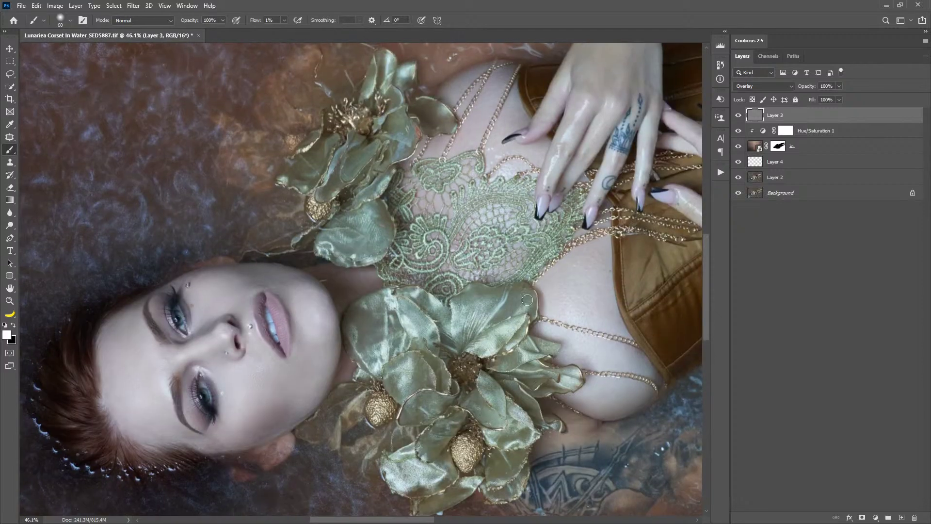
{"action": "mouse_move", "coordinate": [585, 313]}
{"action": "left_mouse_down"}
{"action": "mouse_move", "coordinate": [372, 322]}
{"action": "mouse_move", "coordinate": [383, 318]}
{"action": "mouse_move", "coordinate": [406, 380]}
{"action": "mouse_move", "coordinate": [435, 347]}
{"action": "mouse_move", "coordinate": [422, 403]}
{"action": "left_mouse_up"}
{"action": "key", "text": "x"}
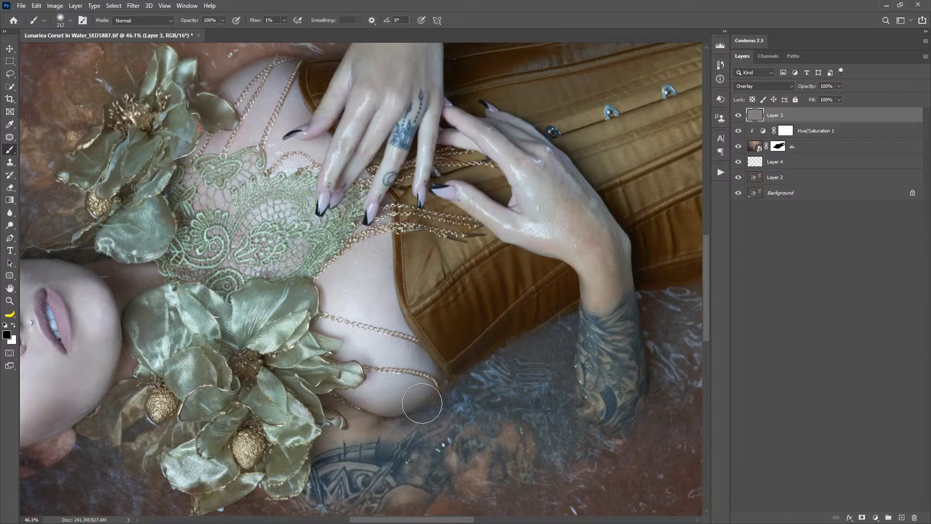
{"action": "key", "text": "x"}
Step: Dodge both hands and the shoulder skin beside the chains on Layer 3, resizing the white brush as needed
{"action": "left_click_drag", "start_coordinate": [475, 373], "coordinate": [435, 449]}
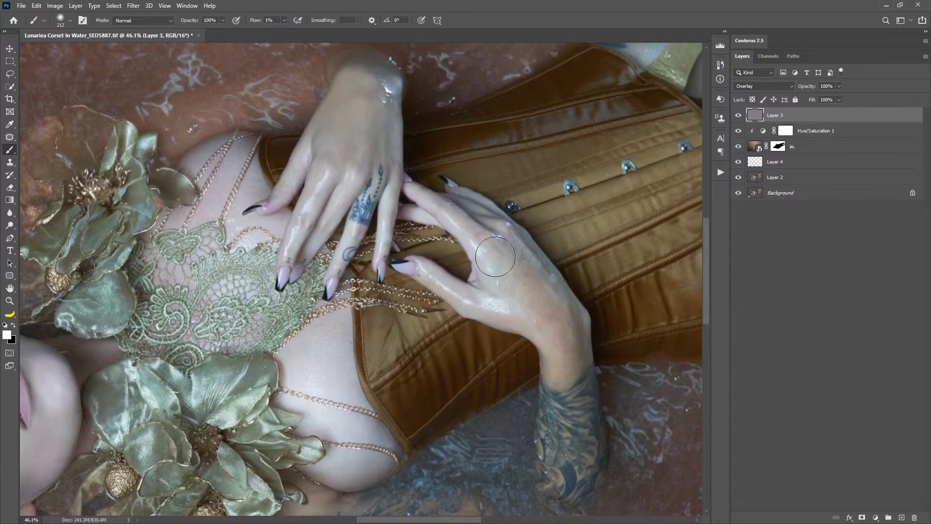
{"action": "left_click_drag", "start_coordinate": [436, 172], "coordinate": [441, 292]}
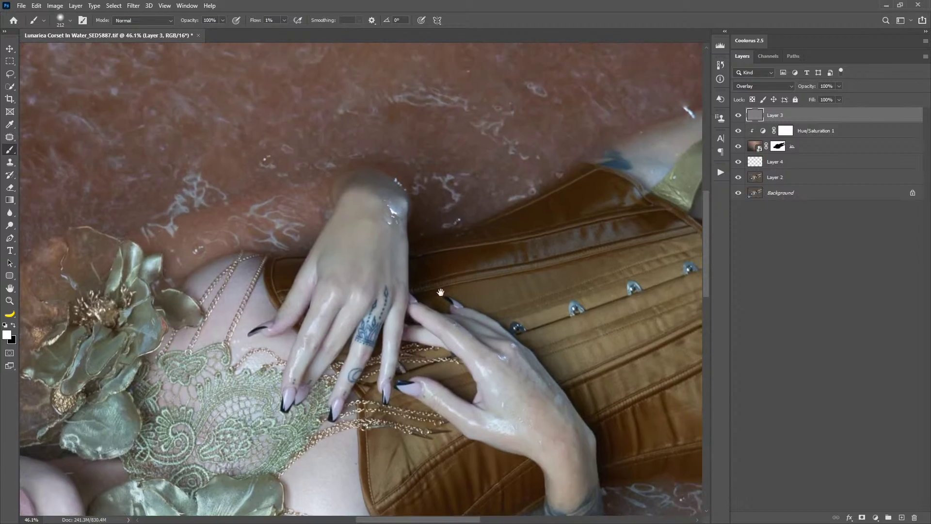
{"action": "mouse_move", "coordinate": [402, 264]}
{"action": "left_mouse_down"}
{"action": "mouse_move", "coordinate": [381, 275]}
{"action": "mouse_move", "coordinate": [344, 266]}
{"action": "mouse_move", "coordinate": [367, 268]}
{"action": "mouse_move", "coordinate": [368, 242]}
{"action": "mouse_move", "coordinate": [351, 281]}
{"action": "left_mouse_up"}
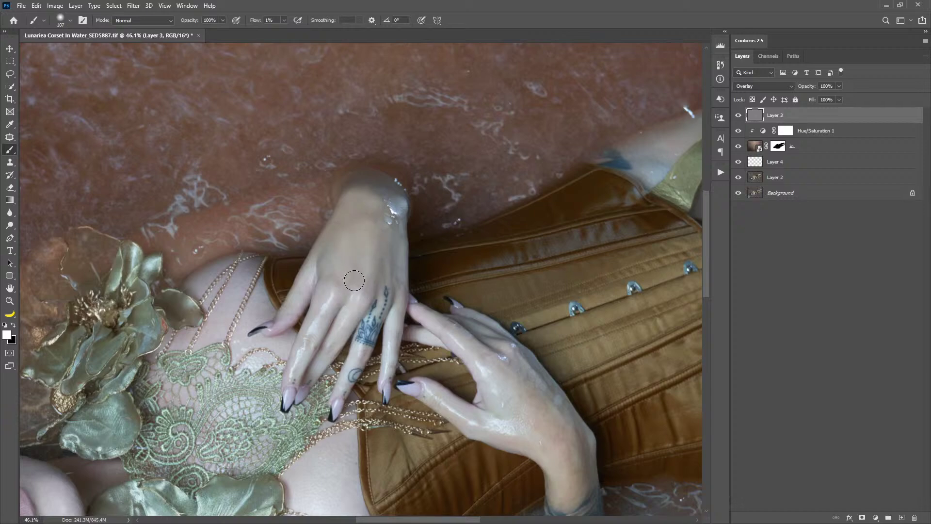
{"action": "key", "text": "x"}
{"action": "key", "text": "x"}
{"action": "key", "text": "x"}
{"action": "key", "text": "bracketleft"}
{"action": "key", "text": "x"}
{"action": "left_click_drag", "start_coordinate": [233, 290], "coordinate": [245, 292]}
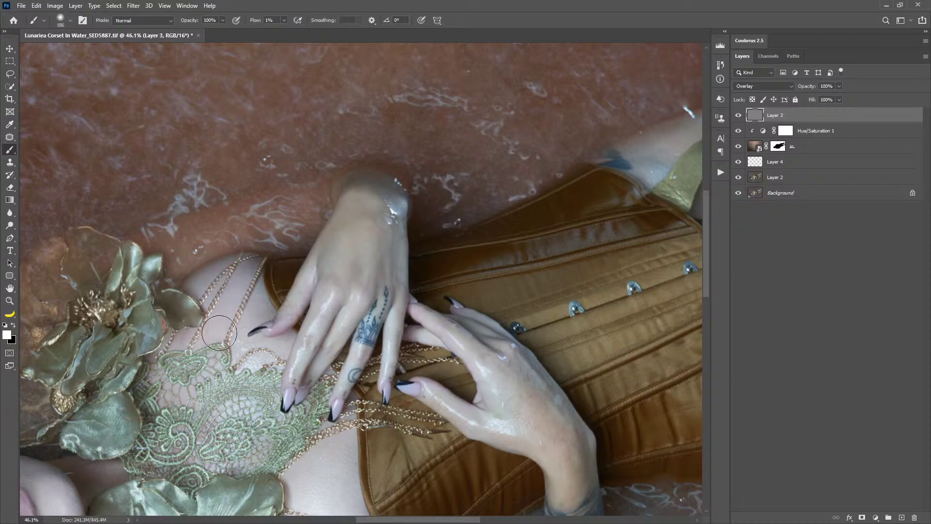
Step: Dodge the thighs and knees of both legs on Layer 3 with a larger white brush at 1% flow
{"action": "left_click_drag", "start_coordinate": [473, 410], "coordinate": [381, 378]}
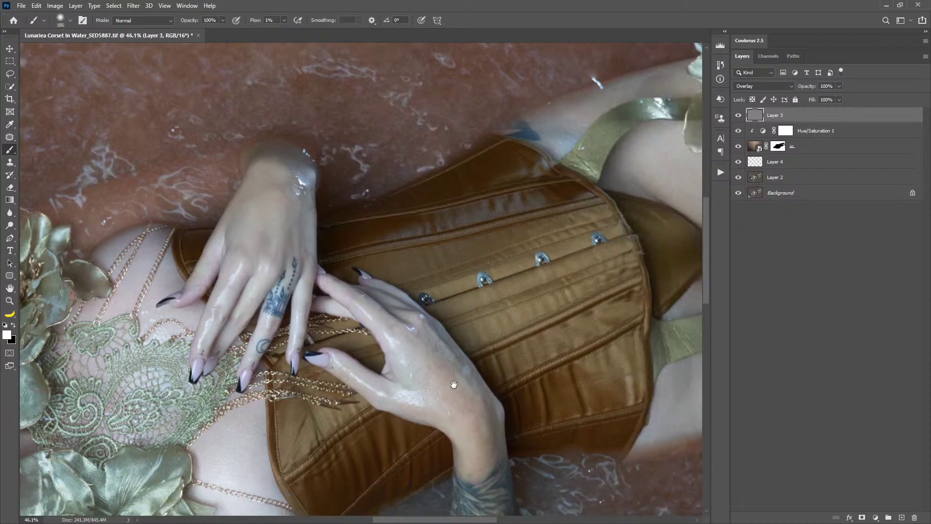
{"action": "scroll", "coordinate": [454, 385], "scroll_direction": "right", "scroll_amount": 10}
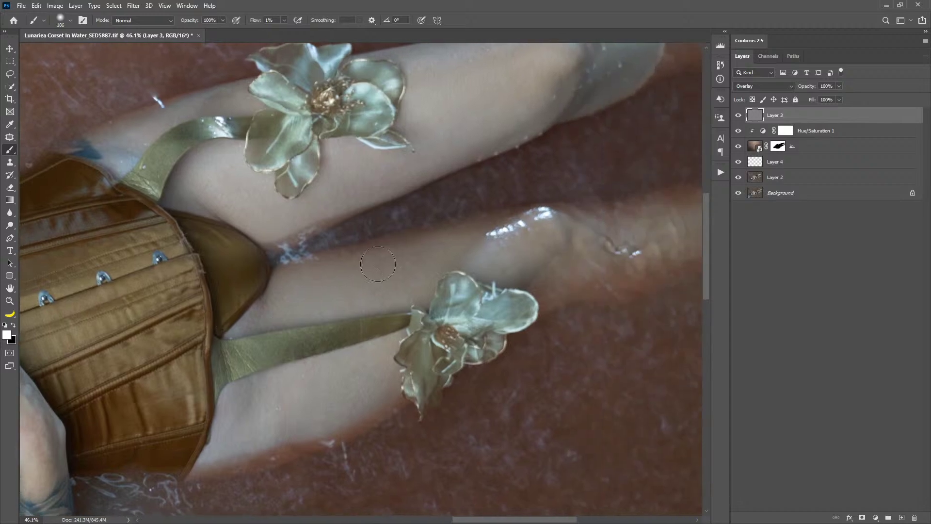
{"action": "left_click_drag", "start_coordinate": [371, 293], "coordinate": [388, 291]}
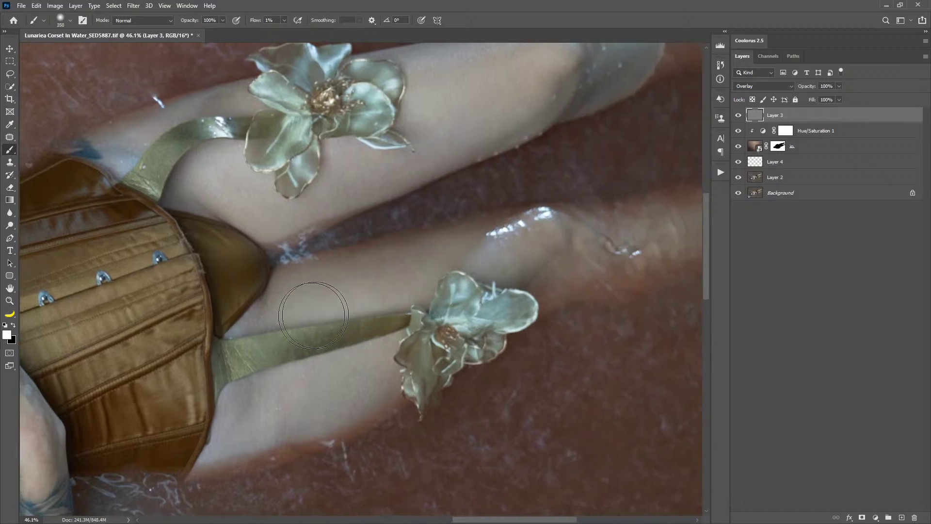
{"action": "left_click_drag", "start_coordinate": [324, 180], "coordinate": [321, 274]}
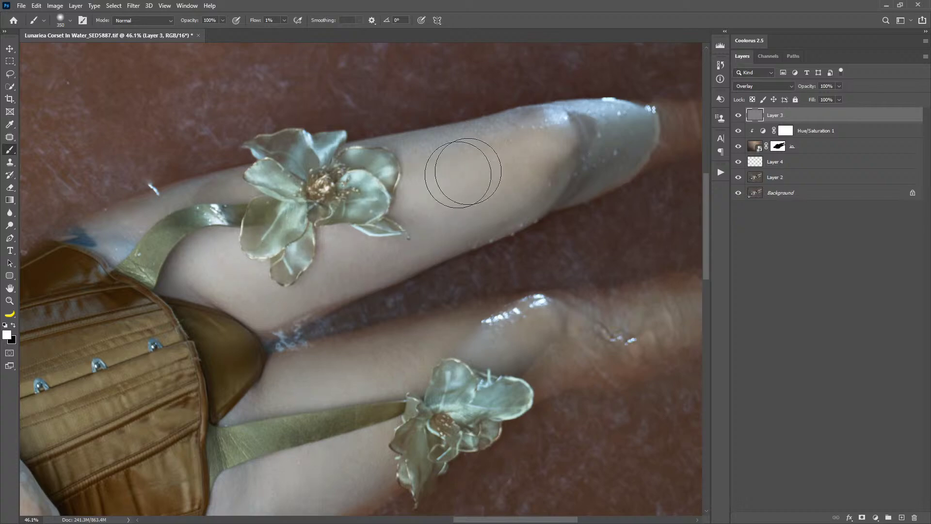
{"action": "mouse_move", "coordinate": [494, 181]}
{"action": "left_mouse_down"}
{"action": "mouse_move", "coordinate": [474, 184]}
{"action": "mouse_move", "coordinate": [461, 165]}
{"action": "left_mouse_up"}
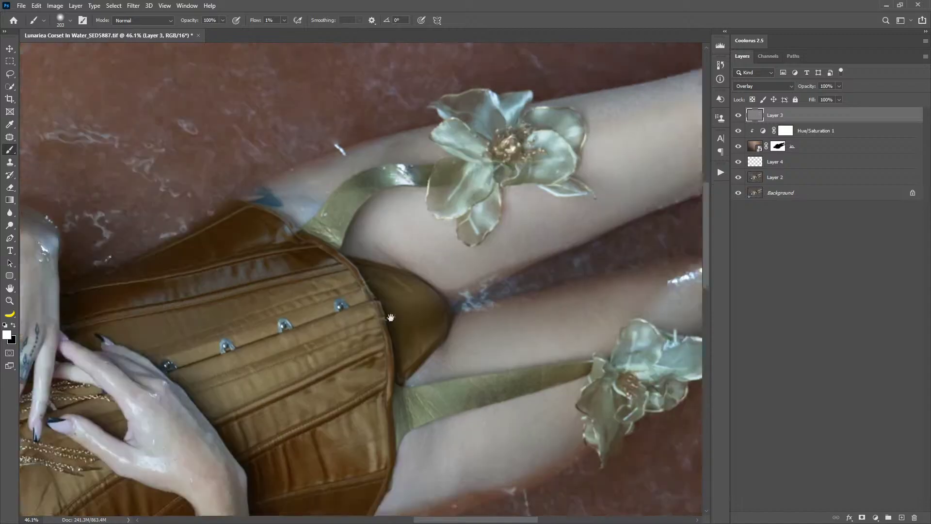
Step: Dodge the corset's front panels on Layer 3, check the whole image and save the document
{"action": "left_click_drag", "start_coordinate": [123, 284], "coordinate": [397, 231]}
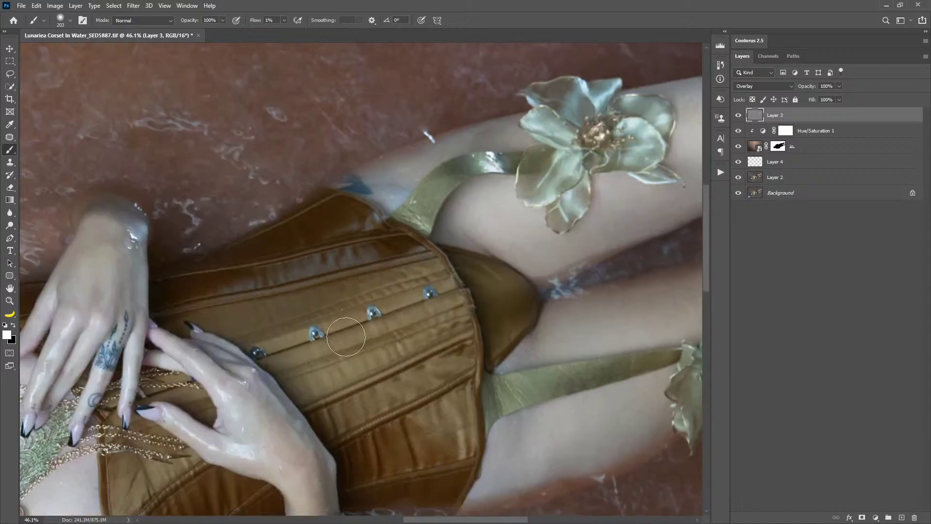
{"action": "left_click_drag", "start_coordinate": [350, 342], "coordinate": [323, 390]}
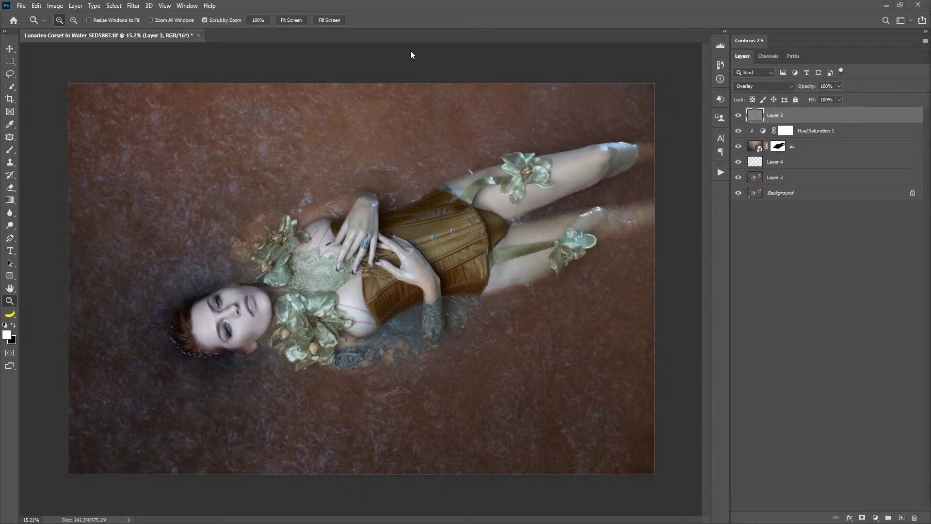
{"action": "key", "text": "ctrl+s"}
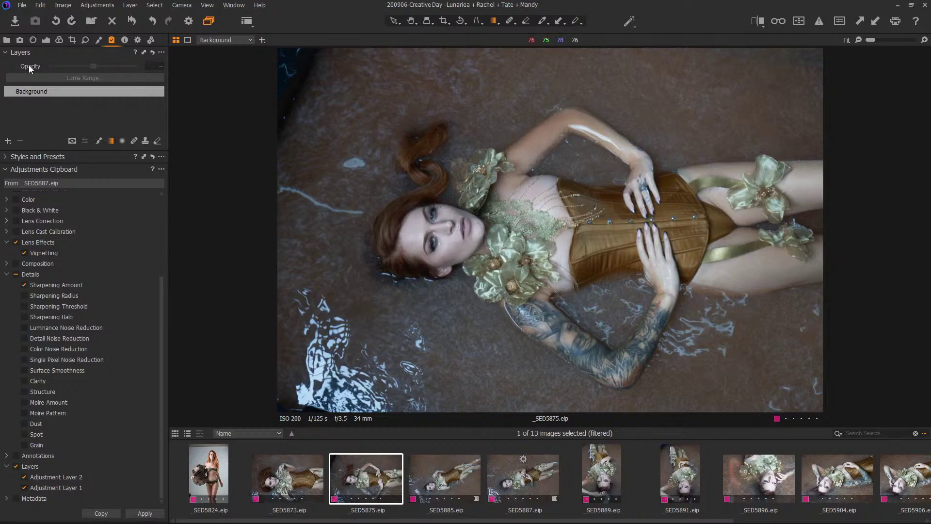
Step: Select the corset-in-water TIFF in Capture One's session Output Location and hide the thumbnail browser for a larger view
{"action": "left_click", "coordinate": [7, 40]}
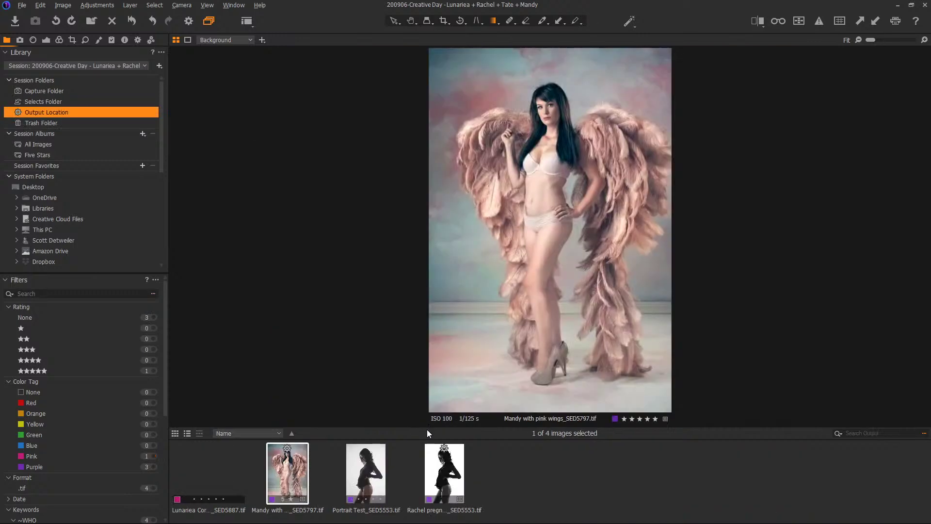
{"action": "left_click", "coordinate": [222, 471]}
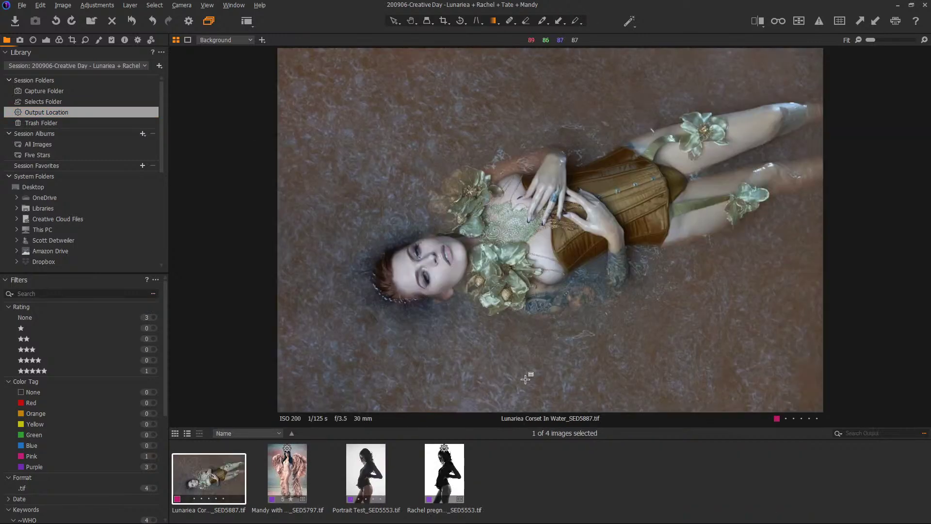
{"action": "key", "text": "ctrl+alt+b"}
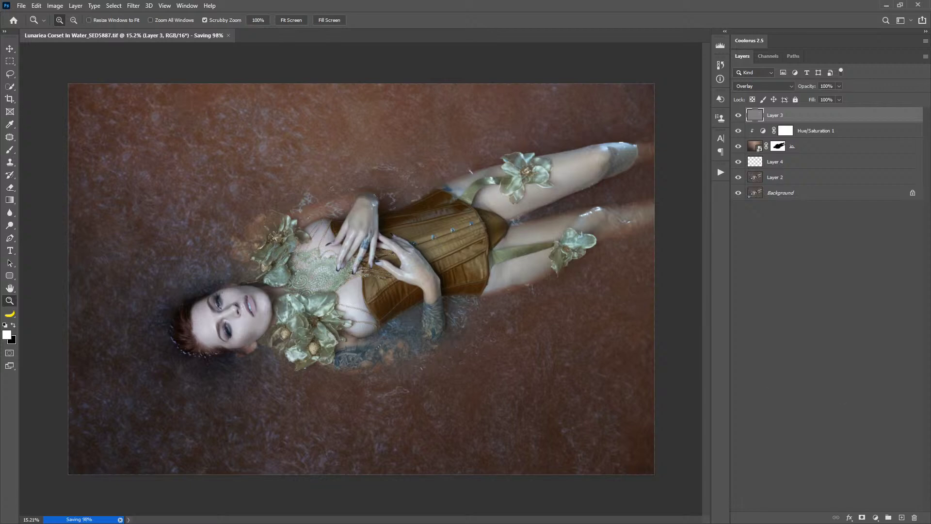
Step: Return to Capture One after the save and refresh the corset-in-water image's preview
{"action": "key", "text": "alt+Tab"}
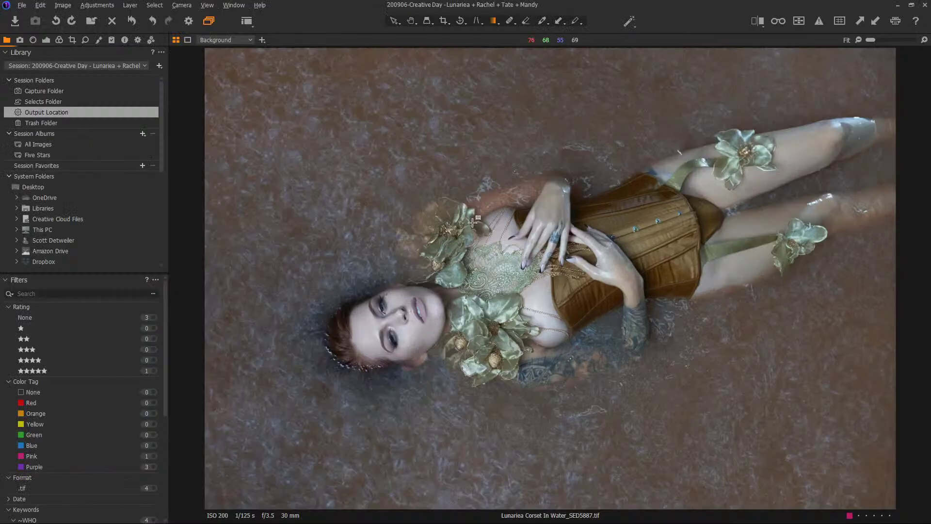
{"action": "right_click", "coordinate": [419, 262]}
{"action": "left_click", "coordinate": [451, 381]}
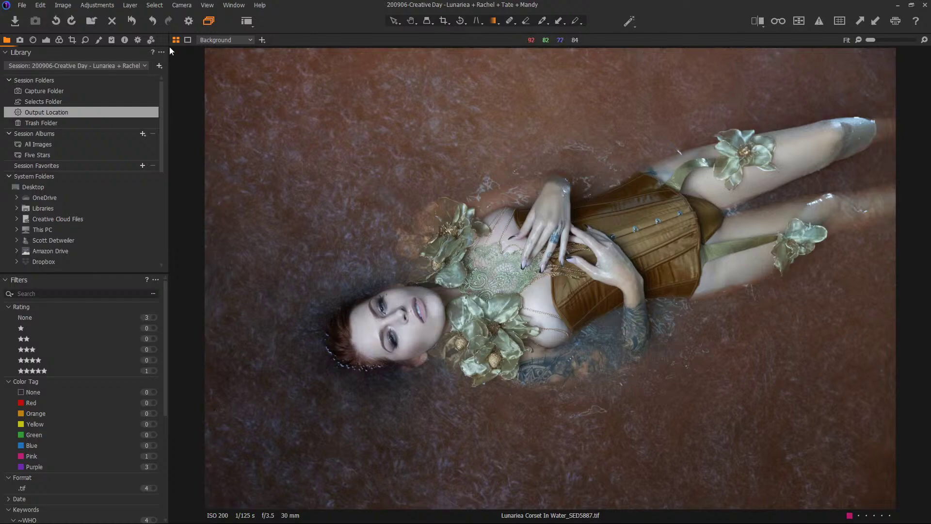
Step: Crop the image to about 23.02 × 15.35 in, tilting it slightly counterclockwise, and apply the crop
{"action": "left_click", "coordinate": [445, 22]}
{"action": "left_click_drag", "start_coordinate": [881, 61], "coordinate": [847, 74]}
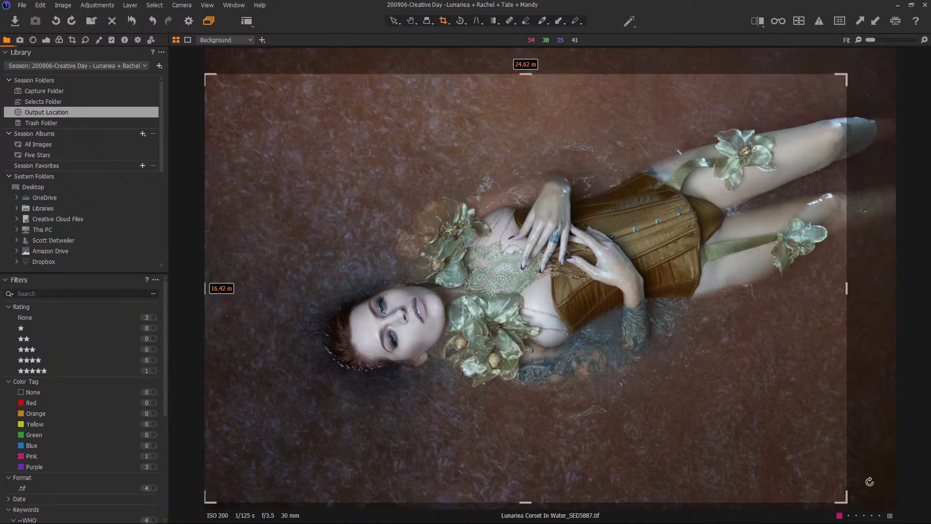
{"action": "left_click_drag", "start_coordinate": [871, 481], "coordinate": [899, 461]}
{"action": "mouse_move", "coordinate": [670, 401]}
{"action": "left_mouse_down"}
{"action": "mouse_move", "coordinate": [668, 392]}
{"action": "mouse_move", "coordinate": [663, 412]}
{"action": "left_mouse_up"}
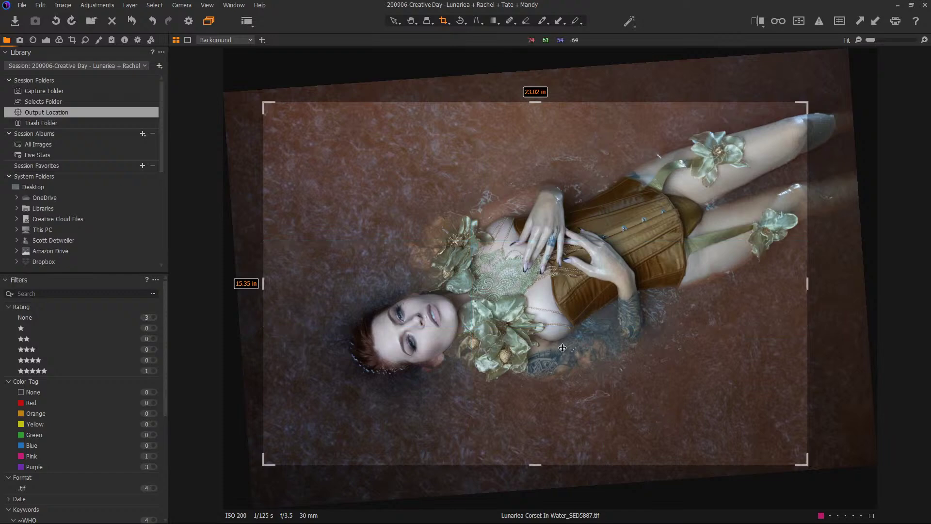
{"action": "left_click", "coordinate": [388, 23]}
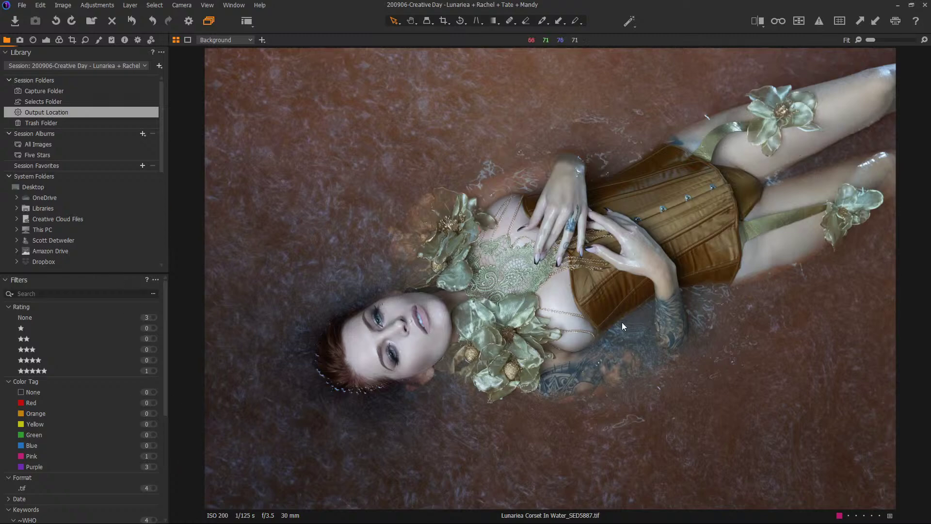
Step: Reposition the crop frame around the model and tighten it to about 22.79 × 15.20 in
{"action": "left_click", "coordinate": [442, 21]}
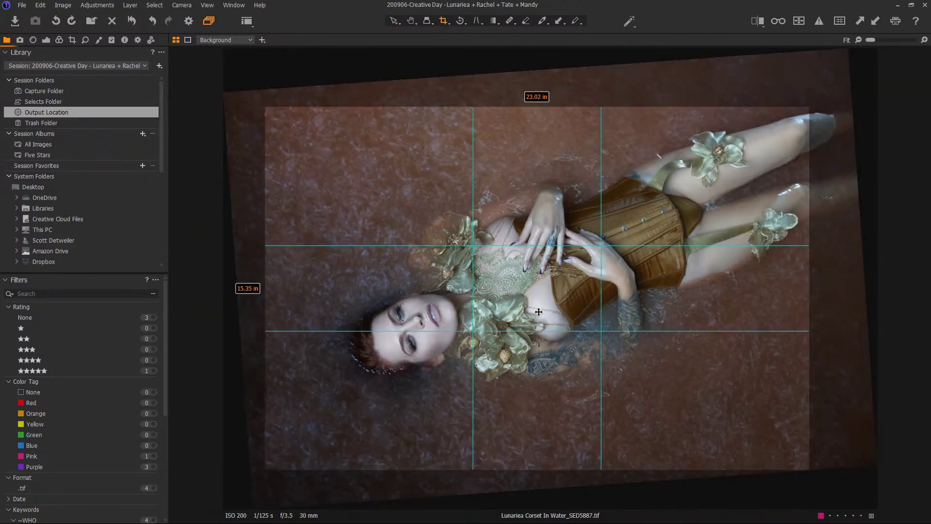
{"action": "left_click_drag", "start_coordinate": [539, 315], "coordinate": [538, 316]}
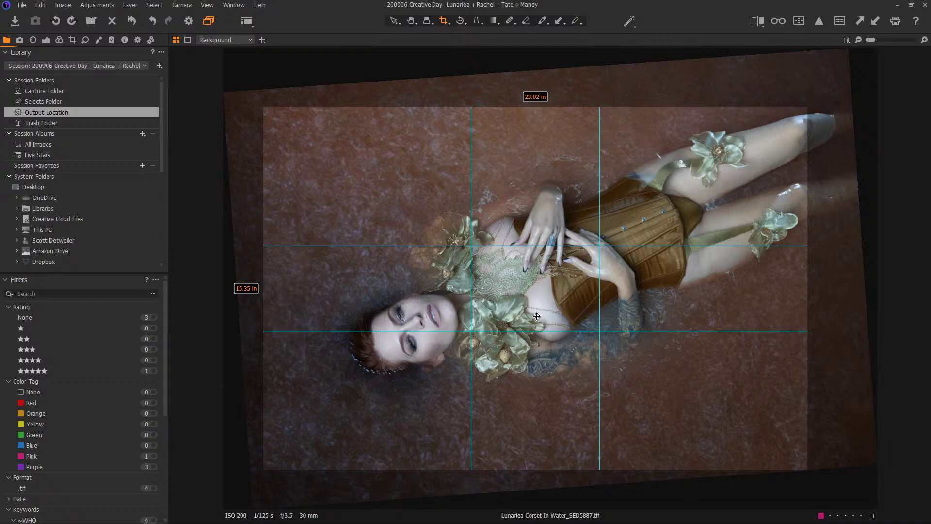
{"action": "left_click_drag", "start_coordinate": [537, 317], "coordinate": [538, 335]}
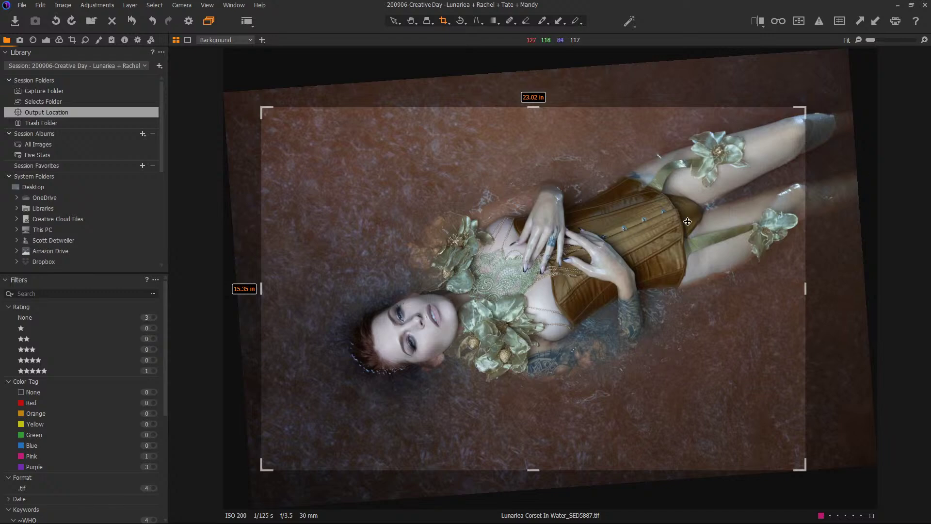
{"action": "left_click_drag", "start_coordinate": [677, 239], "coordinate": [677, 241]}
{"action": "left_click_drag", "start_coordinate": [264, 109], "coordinate": [269, 112]}
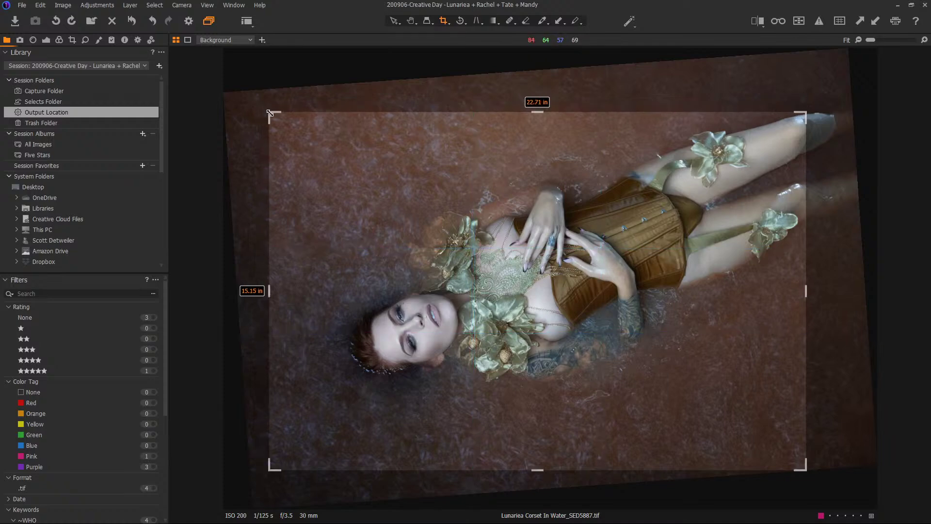
{"action": "left_click_drag", "start_coordinate": [269, 113], "coordinate": [267, 111]}
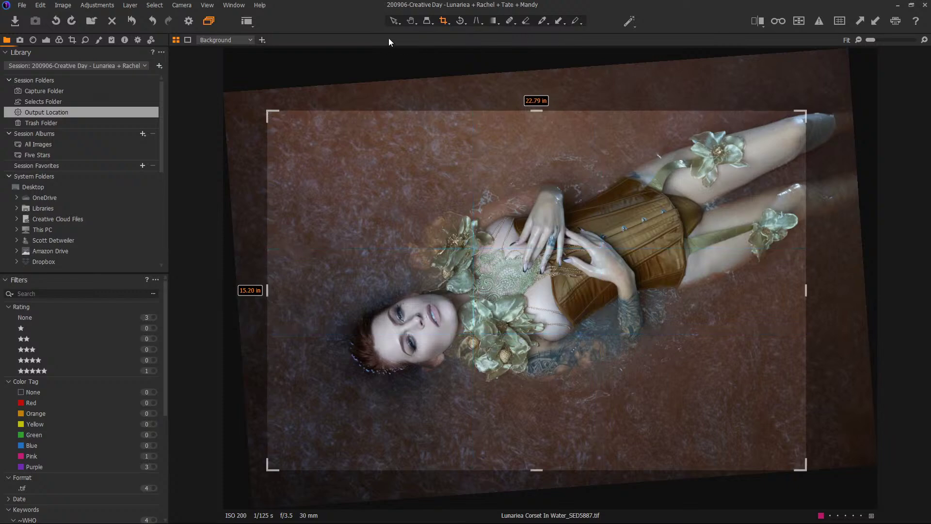
{"action": "left_click", "coordinate": [392, 22]}
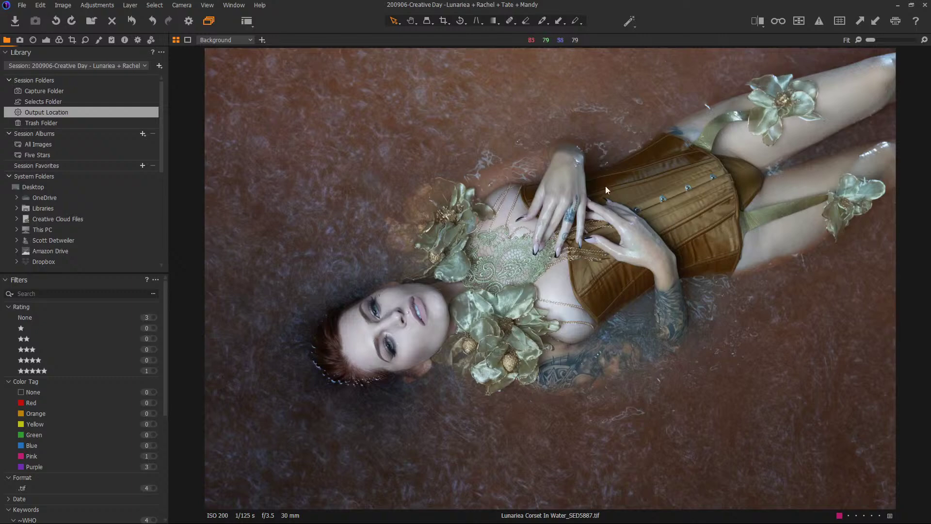
Step: Rotate the cropped image counterclockwise by 90° twice so the model's head points to the right
{"action": "left_click", "coordinate": [462, 22]}
{"action": "left_click", "coordinate": [451, 54]}
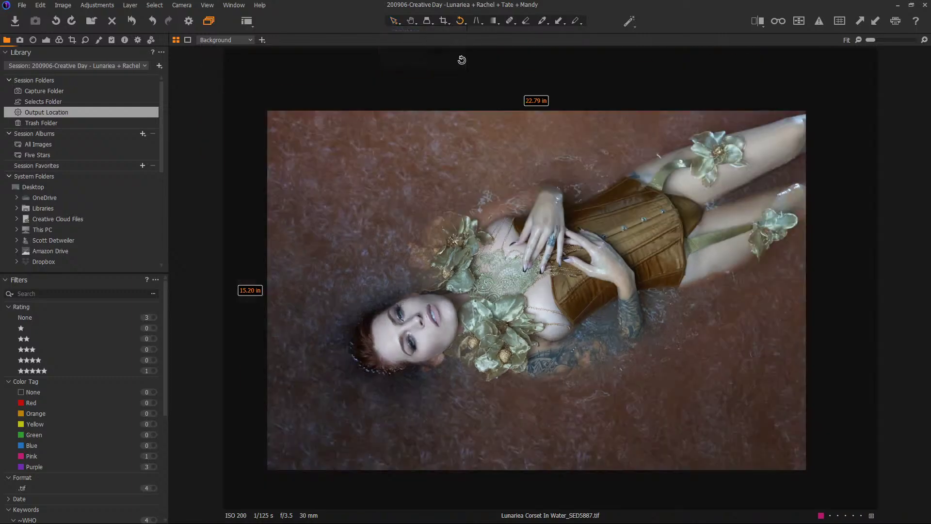
{"action": "left_click", "coordinate": [681, 101]}
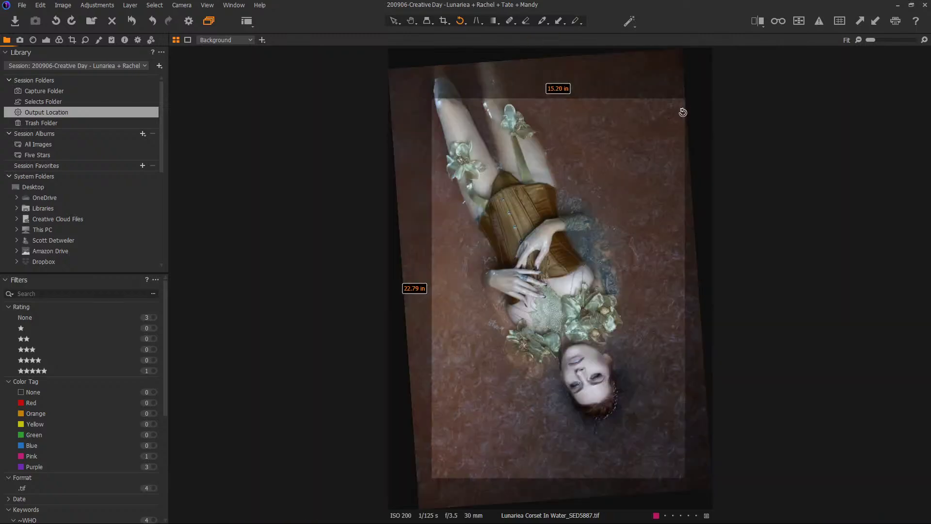
{"action": "left_click", "coordinate": [635, 144]}
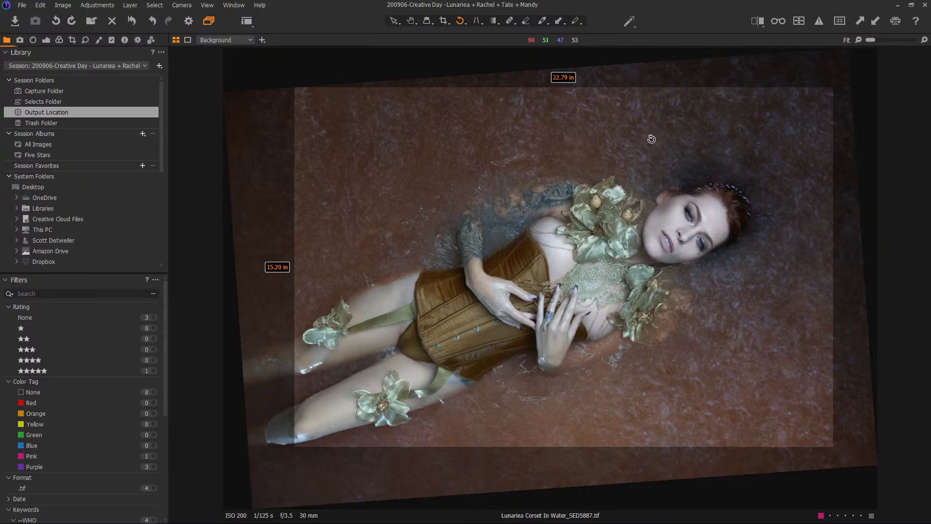
Step: Rotate the image by 90° twice so the model's head points to the left, and close the rotation
{"action": "left_click", "coordinate": [653, 140]}
{"action": "left_click", "coordinate": [633, 150]}
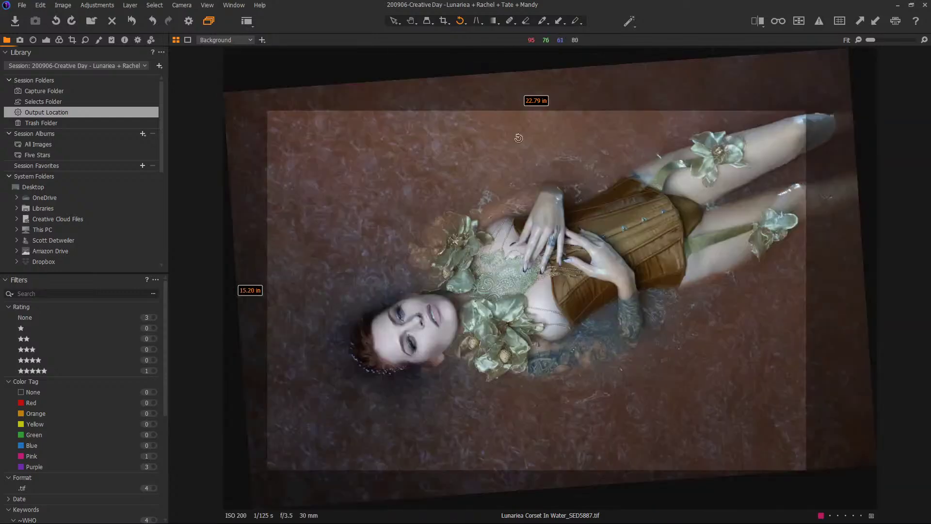
{"action": "left_click", "coordinate": [394, 21]}
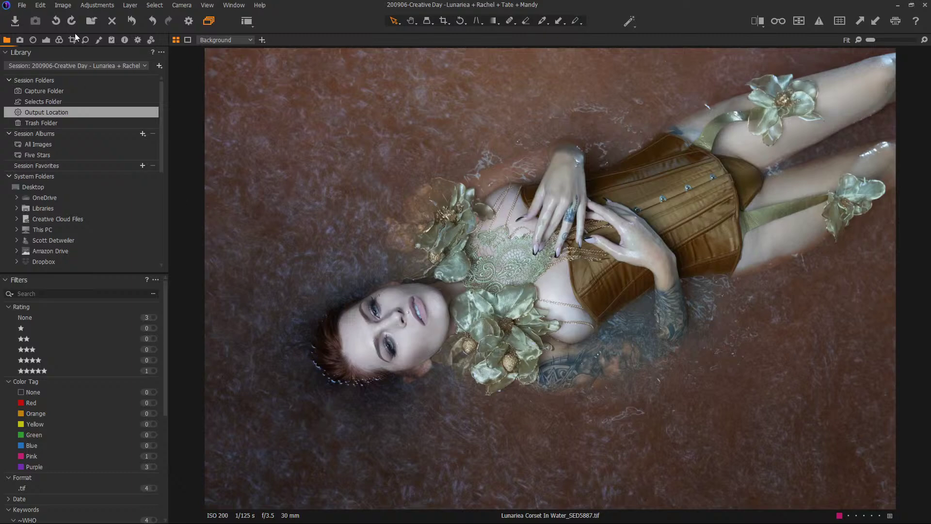
Step: Try an Exposure of -0.9 with the RGB curve histogram shown, and reset the Exposure
{"action": "left_click", "coordinate": [47, 41]}
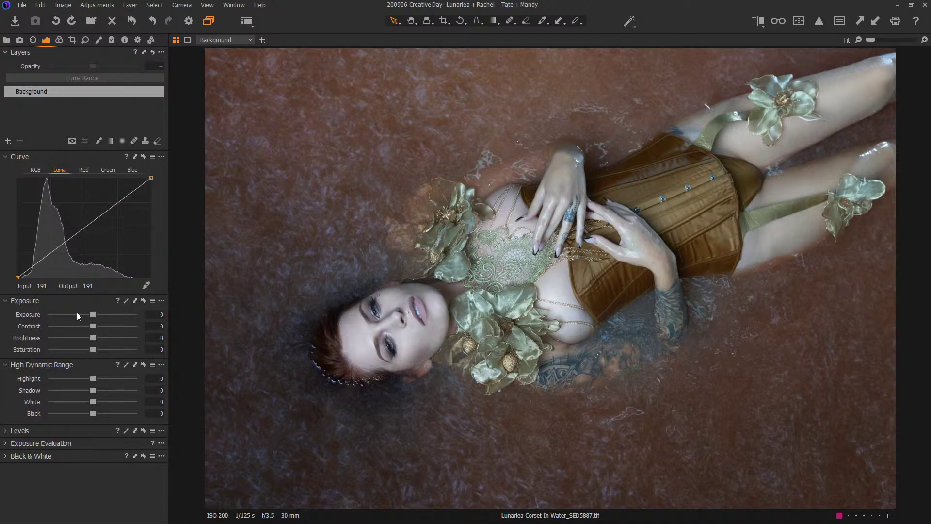
{"action": "left_click_drag", "start_coordinate": [86, 313], "coordinate": [82, 313]}
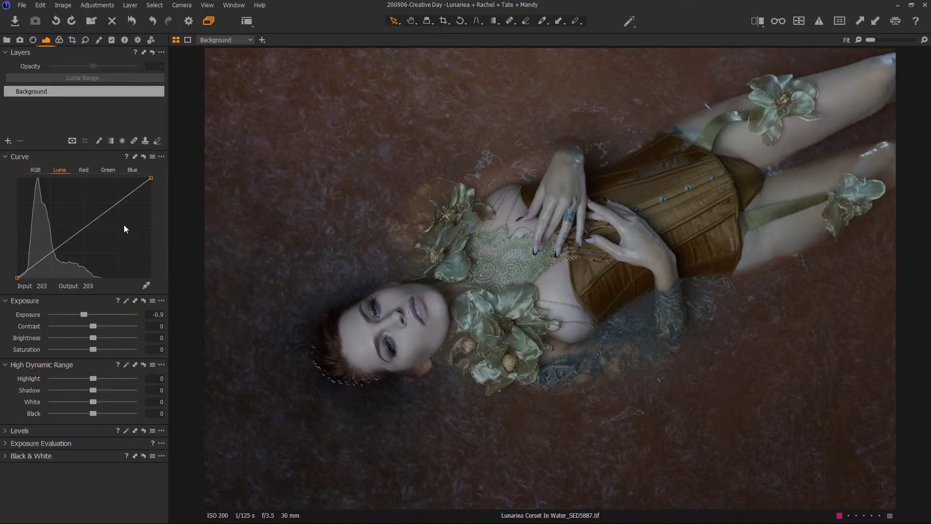
{"action": "left_click", "coordinate": [36, 170]}
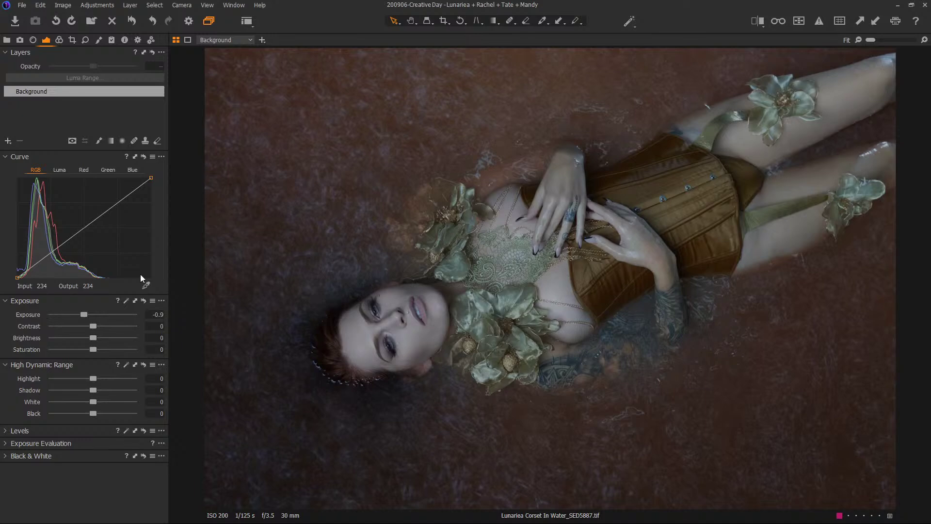
{"action": "double_click", "coordinate": [83, 313]}
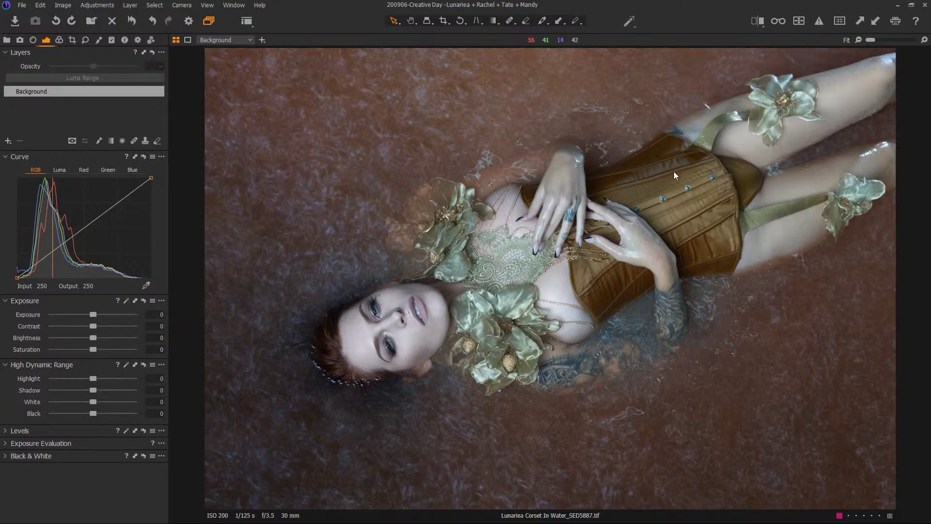
Step: Tighten the crop around the model to about 21.81 × 14.55 in, reposition the frame, and apply it
{"action": "left_click", "coordinate": [444, 21]}
{"action": "left_click_drag", "start_coordinate": [808, 111], "coordinate": [783, 127]}
{"action": "left_click_drag", "start_coordinate": [731, 192], "coordinate": [726, 176]}
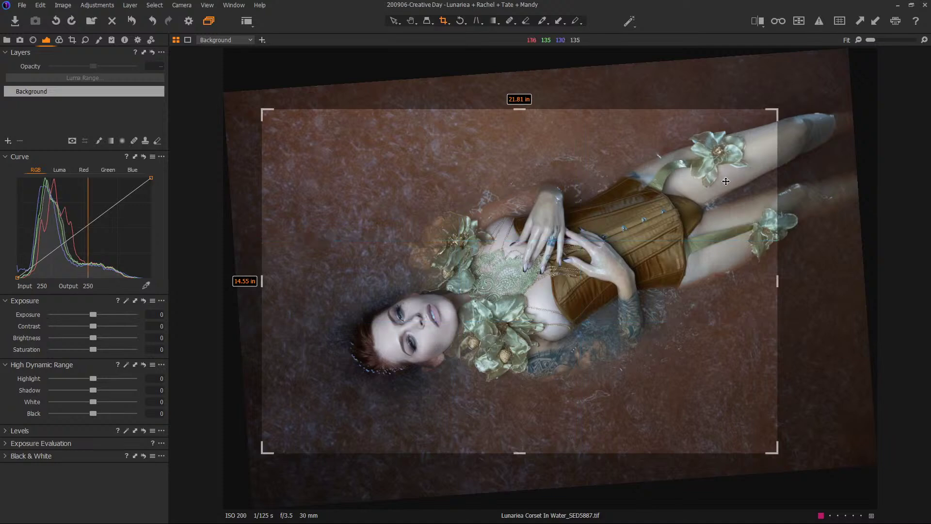
{"action": "left_click", "coordinate": [394, 20]}
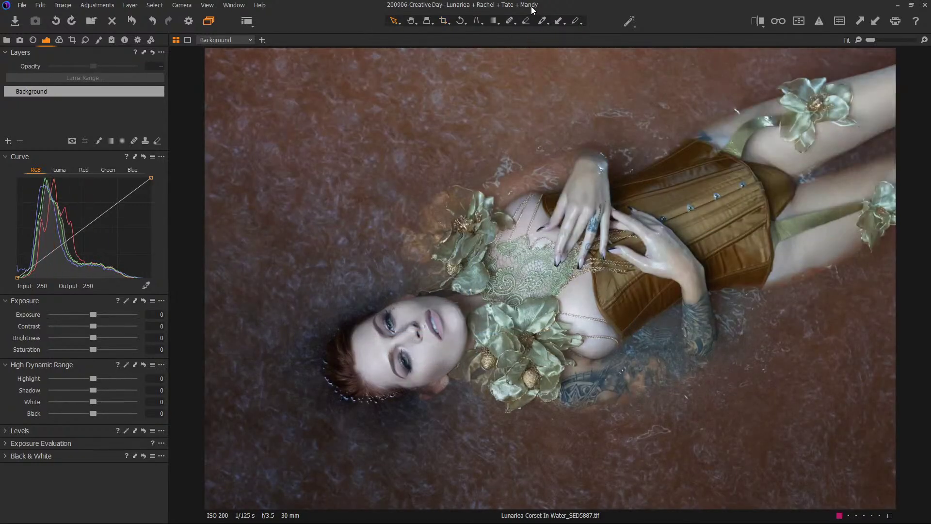
{"action": "left_click", "coordinate": [444, 21]}
{"action": "left_click_drag", "start_coordinate": [509, 263], "coordinate": [509, 270]}
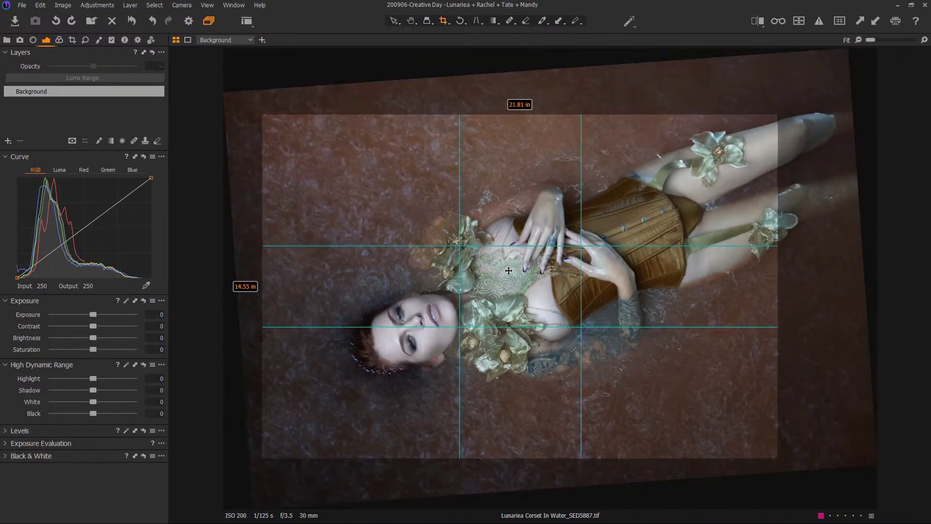
{"action": "left_click", "coordinate": [393, 21]}
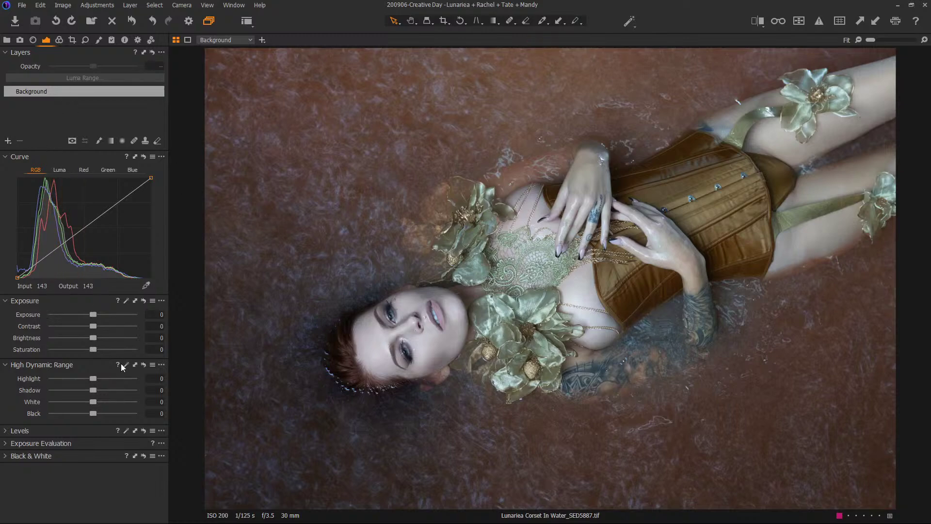
Step: Test a lower Exposure and reset it, set Brightness to -10, and check the image with the exposure warning
{"action": "left_click_drag", "start_coordinate": [94, 315], "coordinate": [89, 314]}
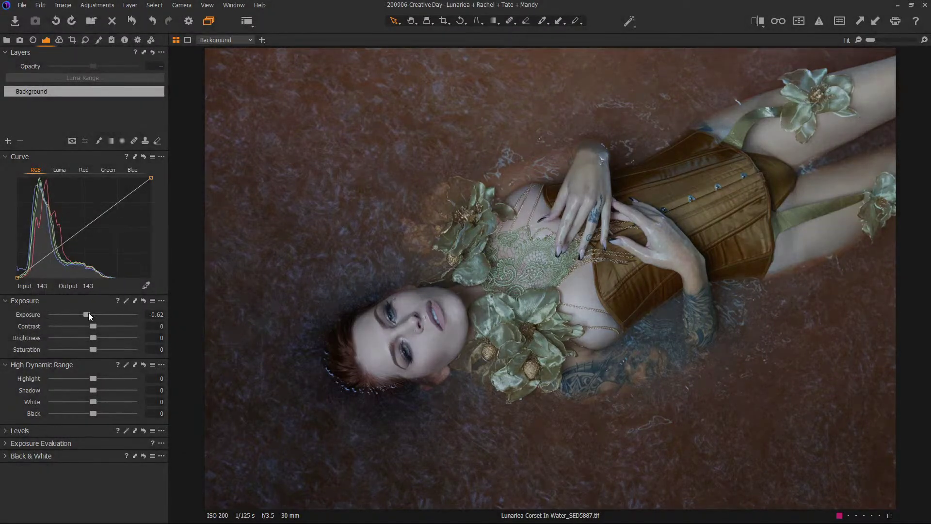
{"action": "double_click", "coordinate": [89, 314]}
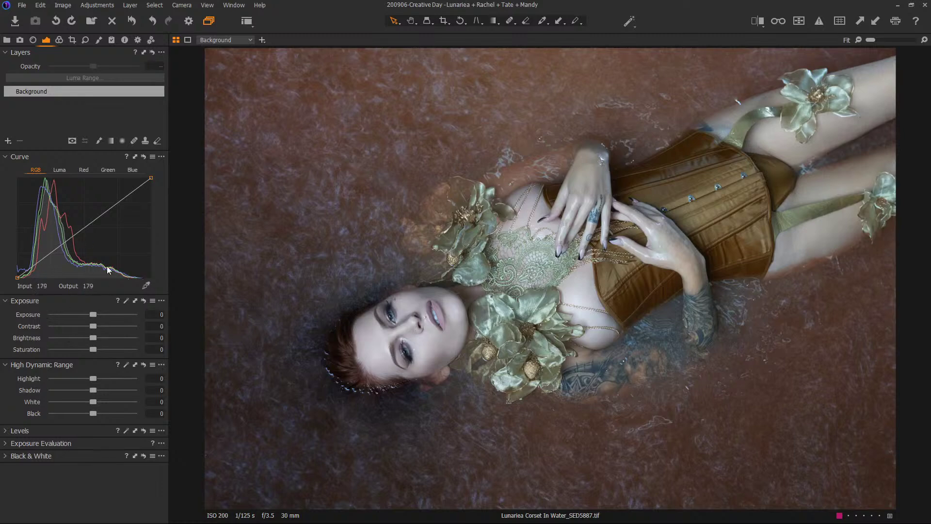
{"action": "left_click_drag", "start_coordinate": [97, 340], "coordinate": [86, 339]}
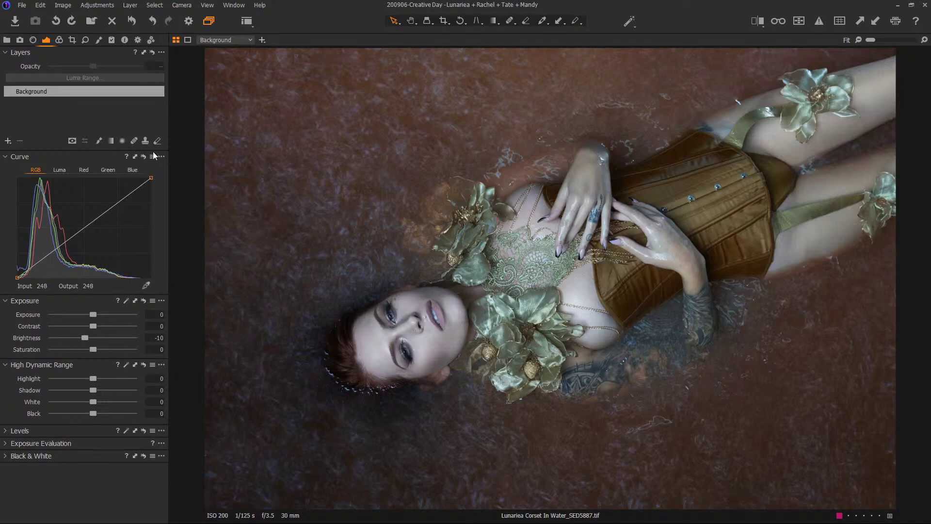
{"action": "mouse_move", "coordinate": [151, 176]}
{"action": "left_mouse_down"}
{"action": "mouse_move", "coordinate": [124, 167]}
{"action": "mouse_move", "coordinate": [142, 167]}
{"action": "mouse_move", "coordinate": [142, 178]}
{"action": "mouse_move", "coordinate": [151, 170]}
{"action": "left_mouse_up"}
{"action": "left_click", "coordinate": [819, 21]}
{"action": "left_click", "coordinate": [819, 21]}
Step: Refine the background tones with Highlight 20, Brightness -8 and Shadow 2, keeping Black at 0
{"action": "left_click_drag", "start_coordinate": [95, 380], "coordinate": [139, 379]}
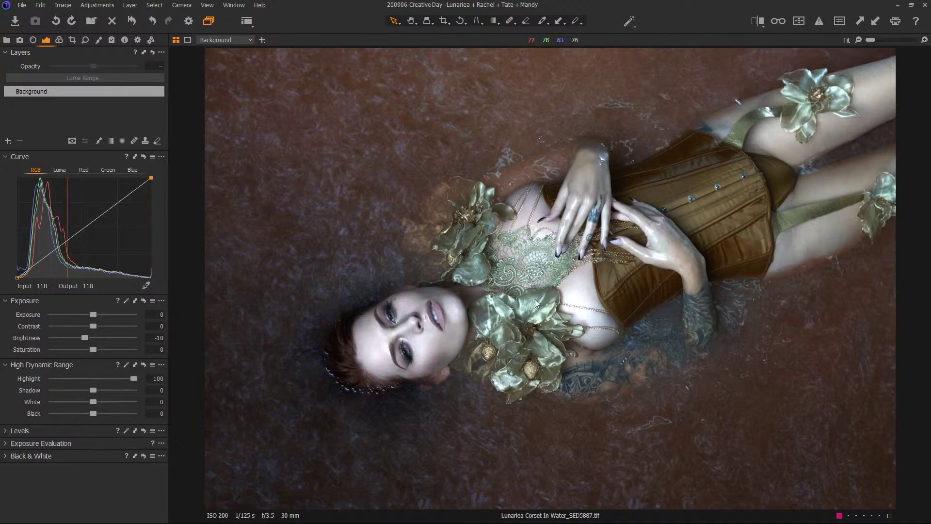
{"action": "left_click_drag", "start_coordinate": [135, 378], "coordinate": [101, 377]}
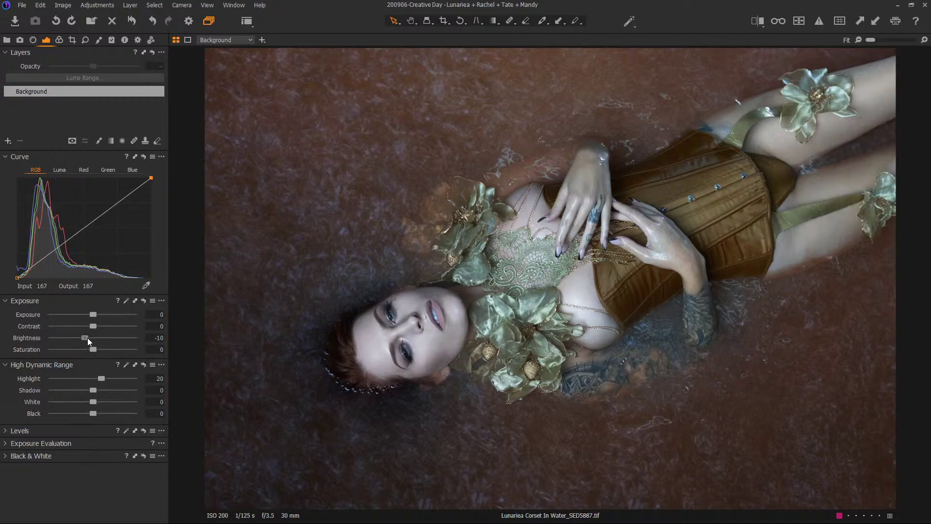
{"action": "left_click_drag", "start_coordinate": [88, 337], "coordinate": [87, 339]}
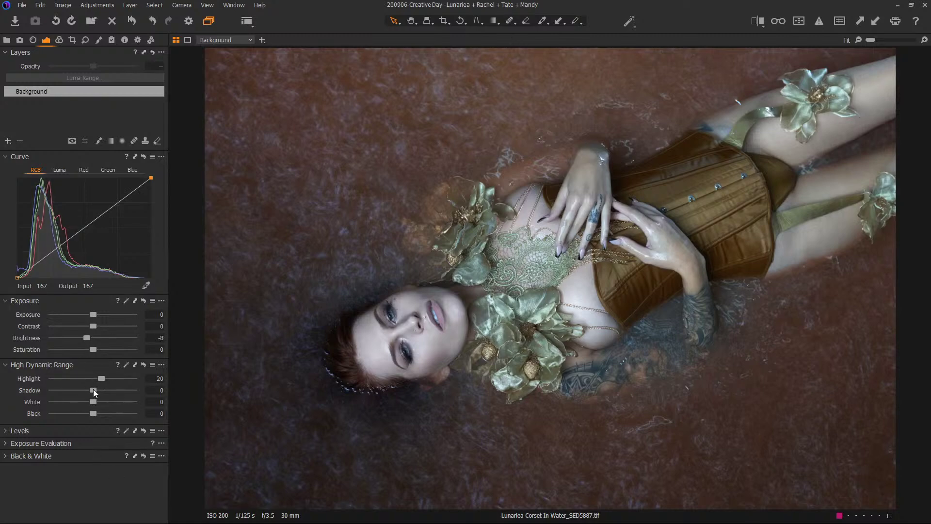
{"action": "left_click_drag", "start_coordinate": [94, 390], "coordinate": [92, 414]}
{"action": "double_click", "coordinate": [91, 414]}
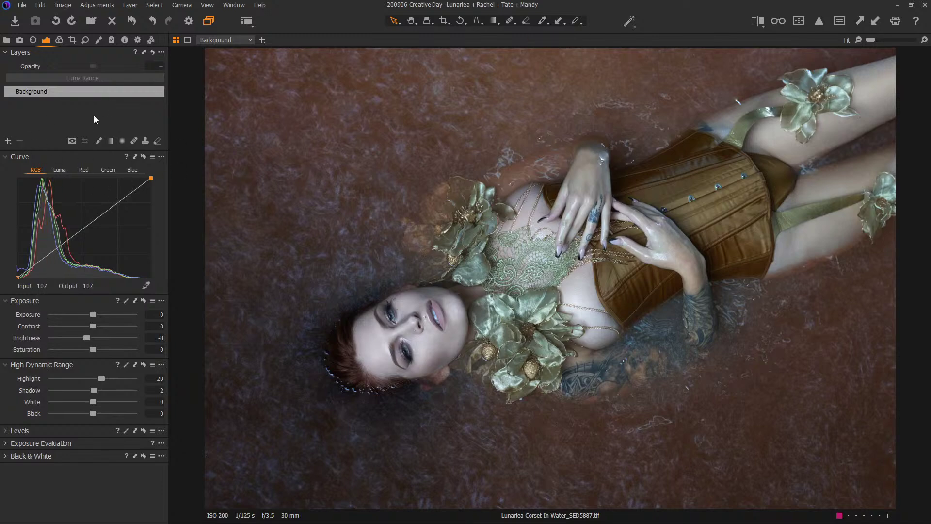
Step: Paint a mask over the fabric flowers on both shoulders on a new adjustment layer, with the mask overlay shown
{"action": "key", "text": "b"}
{"action": "left_click", "coordinate": [534, 323]}
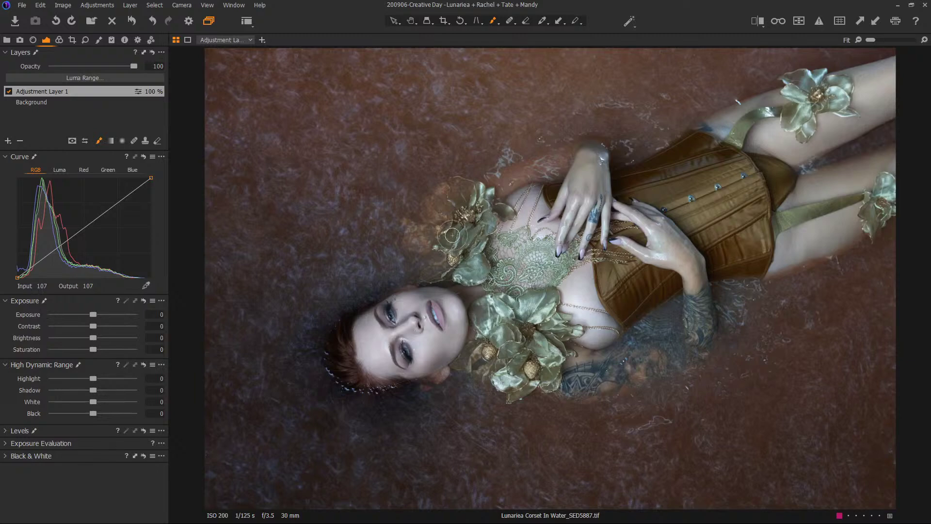
{"action": "key", "text": "m"}
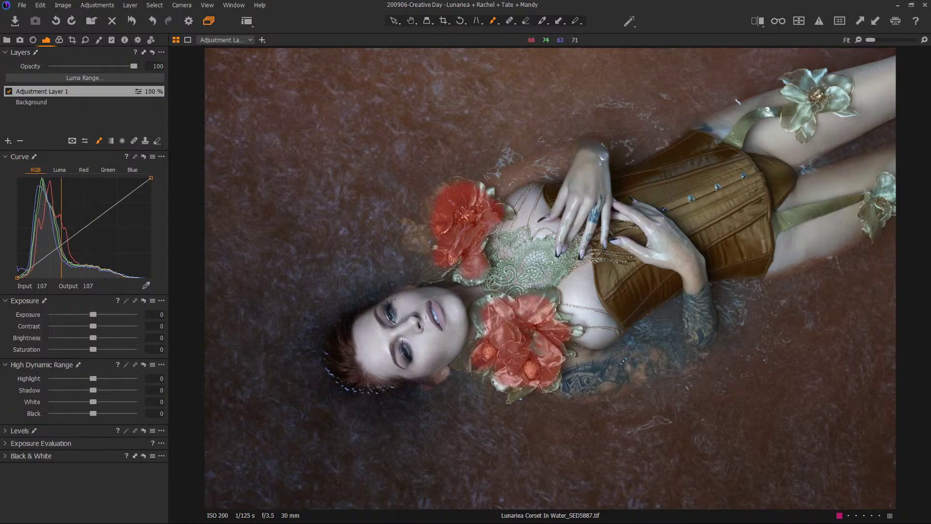
{"action": "mouse_move", "coordinate": [493, 308]}
{"action": "left_mouse_down"}
{"action": "mouse_move", "coordinate": [481, 317]}
{"action": "mouse_move", "coordinate": [507, 362]}
{"action": "mouse_move", "coordinate": [488, 364]}
{"action": "mouse_move", "coordinate": [520, 386]}
{"action": "left_mouse_up"}
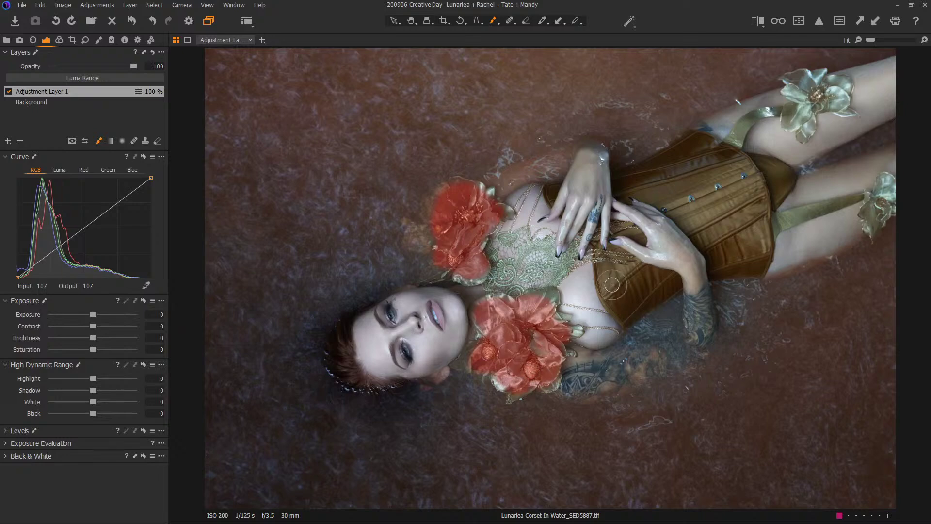
Step: Extend the layer mask over the corset and both leg flowers, and hide the mask overlay
{"action": "mouse_move", "coordinate": [613, 286]}
{"action": "left_mouse_down"}
{"action": "mouse_move", "coordinate": [617, 270]}
{"action": "mouse_move", "coordinate": [609, 272]}
{"action": "mouse_move", "coordinate": [647, 293]}
{"action": "mouse_move", "coordinate": [661, 285]}
{"action": "mouse_move", "coordinate": [624, 271]}
{"action": "left_mouse_up"}
{"action": "mouse_move", "coordinate": [654, 180]}
{"action": "left_mouse_down"}
{"action": "mouse_move", "coordinate": [634, 183]}
{"action": "mouse_move", "coordinate": [688, 153]}
{"action": "mouse_move", "coordinate": [743, 175]}
{"action": "mouse_move", "coordinate": [725, 167]}
{"action": "mouse_move", "coordinate": [772, 173]}
{"action": "mouse_move", "coordinate": [753, 195]}
{"action": "mouse_move", "coordinate": [752, 249]}
{"action": "mouse_move", "coordinate": [732, 259]}
{"action": "mouse_move", "coordinate": [657, 193]}
{"action": "mouse_move", "coordinate": [696, 181]}
{"action": "mouse_move", "coordinate": [672, 181]}
{"action": "mouse_move", "coordinate": [709, 180]}
{"action": "mouse_move", "coordinate": [698, 207]}
{"action": "mouse_move", "coordinate": [726, 227]}
{"action": "mouse_move", "coordinate": [734, 197]}
{"action": "left_mouse_up"}
{"action": "mouse_move", "coordinate": [833, 81]}
{"action": "left_mouse_down"}
{"action": "mouse_move", "coordinate": [800, 88]}
{"action": "mouse_move", "coordinate": [795, 117]}
{"action": "mouse_move", "coordinate": [838, 92]}
{"action": "mouse_move", "coordinate": [812, 107]}
{"action": "left_mouse_up"}
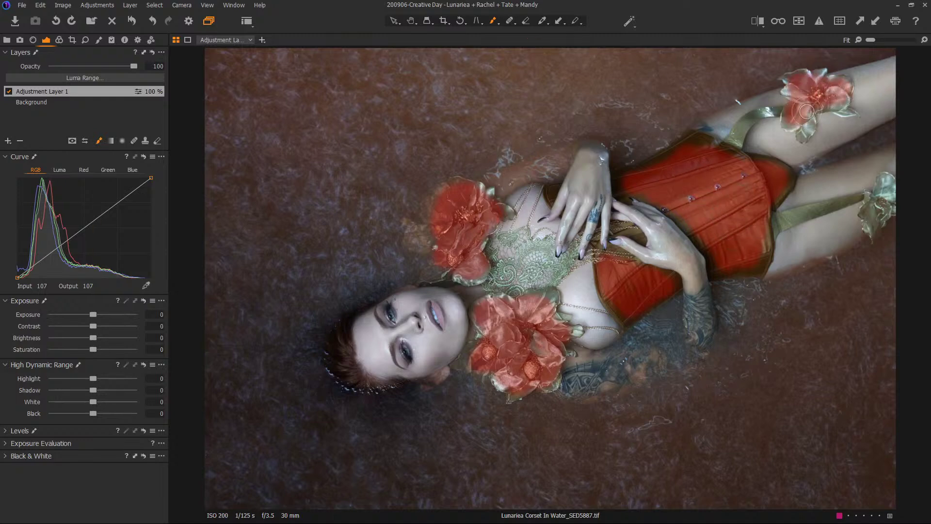
{"action": "mouse_move", "coordinate": [883, 203]}
{"action": "left_mouse_down"}
{"action": "mouse_move", "coordinate": [889, 185]}
{"action": "mouse_move", "coordinate": [876, 217]}
{"action": "left_mouse_up"}
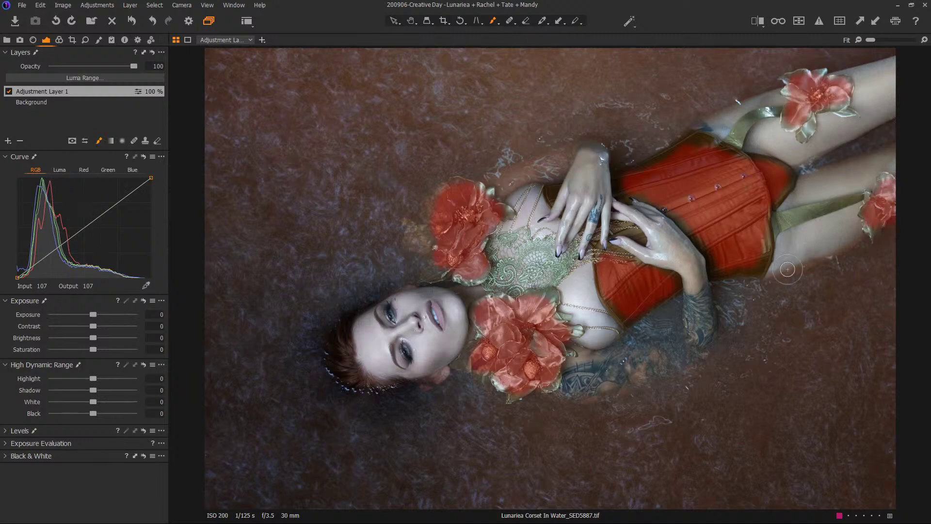
{"action": "key", "text": "m"}
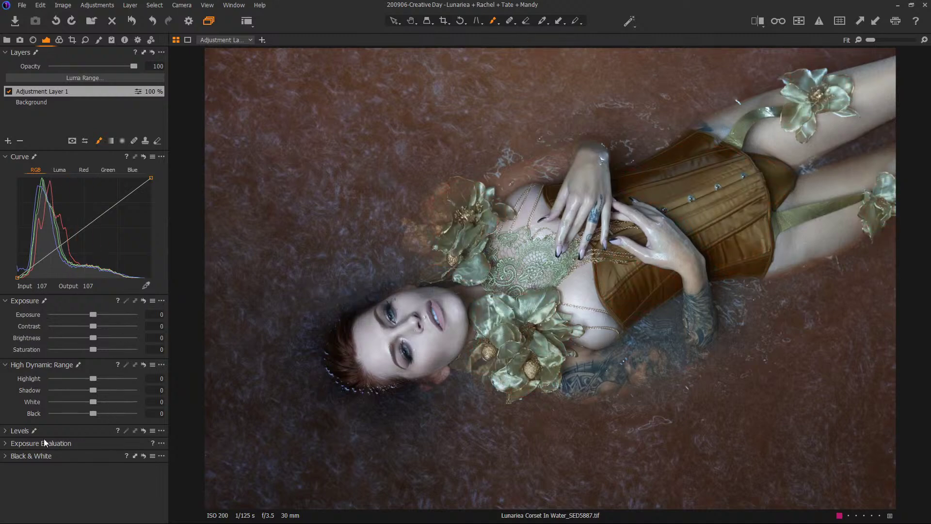
Step: Change the masked layer's Clarity method to Punch and set Clarity to 25
{"action": "left_click", "coordinate": [60, 40]}
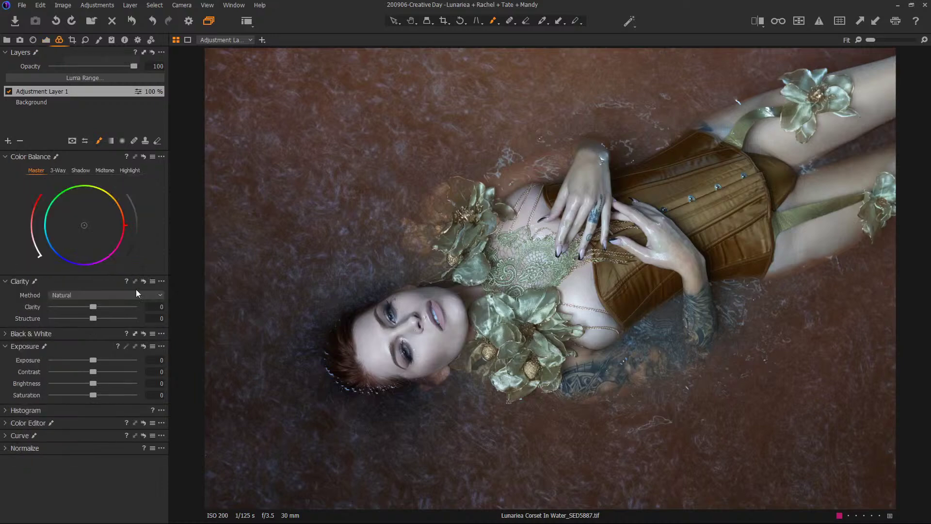
{"action": "left_click", "coordinate": [99, 296]}
{"action": "left_click", "coordinate": [94, 315]}
{"action": "left_click_drag", "start_coordinate": [96, 306], "coordinate": [110, 305]}
{"action": "left_click_drag", "start_coordinate": [97, 306], "coordinate": [103, 307]}
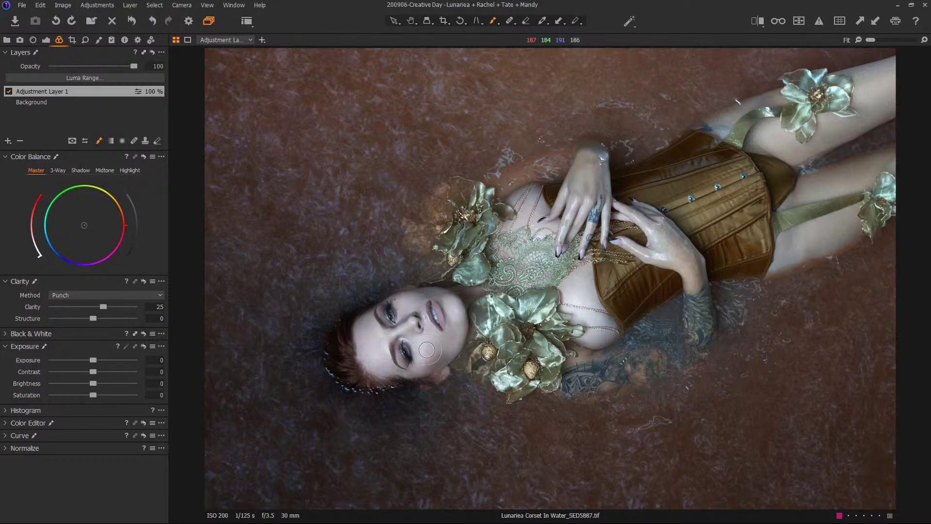
Step: Add a new layer named "eyes" for work on the model's face
{"action": "key", "text": "z"}
{"action": "left_click_drag", "start_coordinate": [305, 266], "coordinate": [471, 424]}
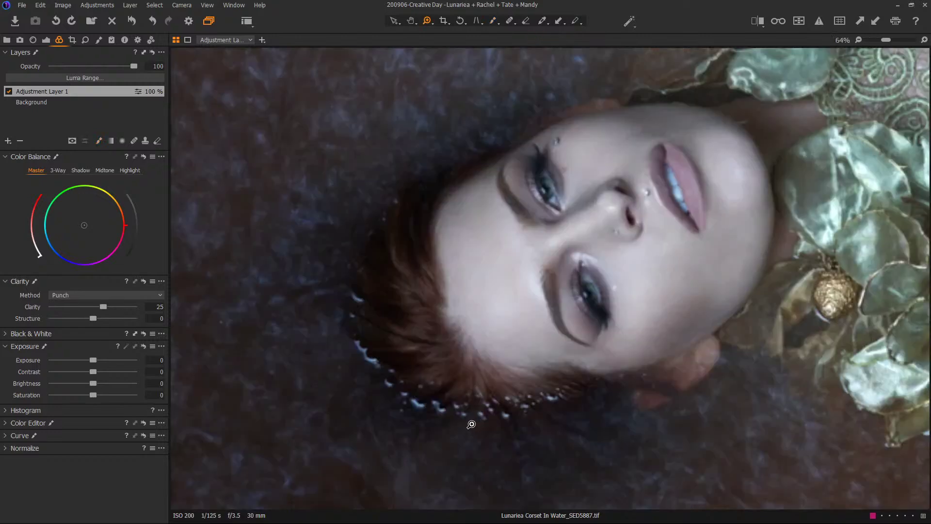
{"action": "left_click", "coordinate": [7, 141]}
{"action": "double_click", "coordinate": [62, 93]}
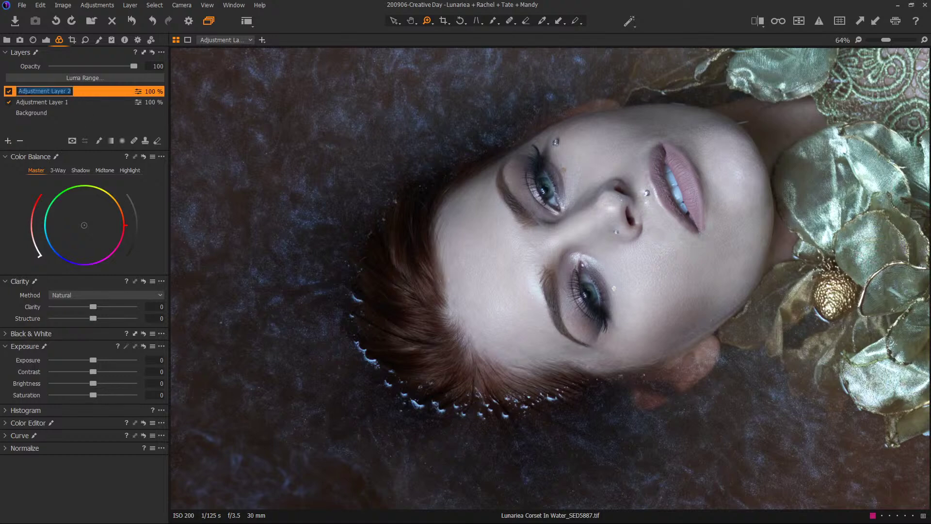
{"action": "type", "text": "eyes"}
{"action": "key", "text": "Return"}
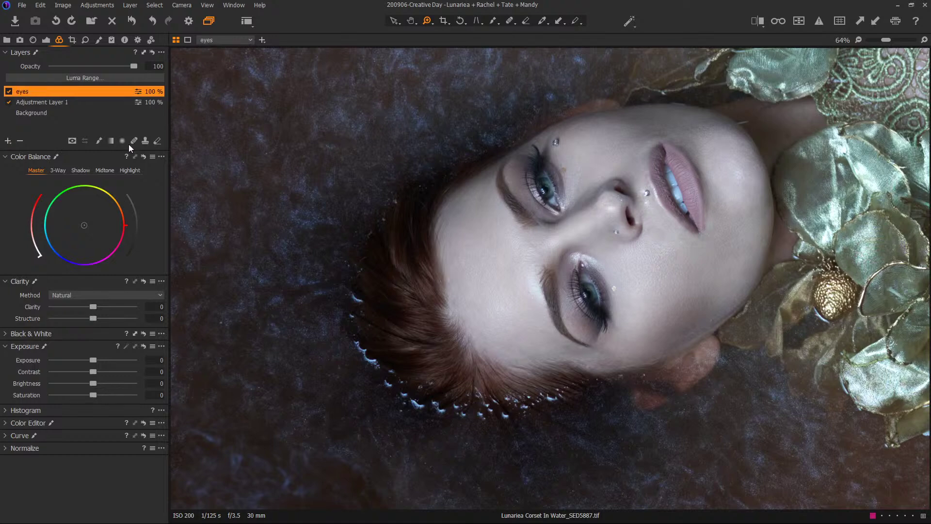
Step: Paint a mask over both of the model's eyes on the eyes layer with a smaller brush
{"action": "key", "text": "b"}
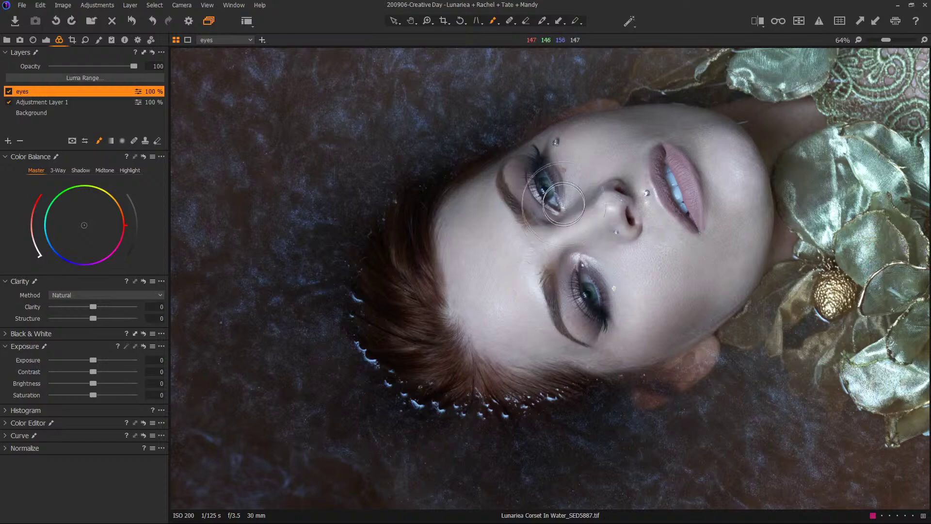
{"action": "key", "text": "bracketleft"}
{"action": "key", "text": "bracketleft"}
{"action": "key", "text": "bracketleft"}
{"action": "key", "text": "bracketleft"}
{"action": "key", "text": "bracketleft"}
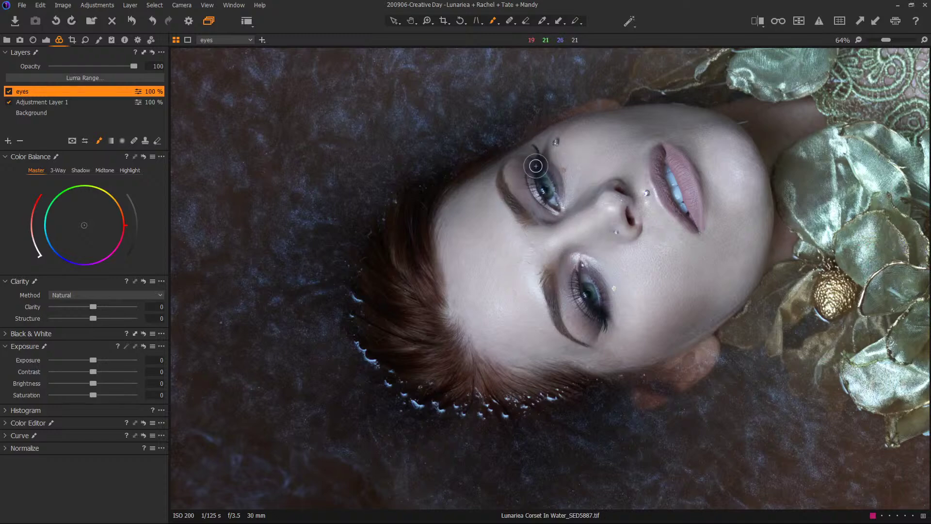
{"action": "mouse_move", "coordinate": [536, 166]}
{"action": "left_mouse_down"}
{"action": "mouse_move", "coordinate": [537, 156]}
{"action": "mouse_move", "coordinate": [546, 191]}
{"action": "mouse_move", "coordinate": [558, 182]}
{"action": "mouse_move", "coordinate": [536, 175]}
{"action": "mouse_move", "coordinate": [551, 198]}
{"action": "mouse_move", "coordinate": [556, 179]}
{"action": "left_mouse_up"}
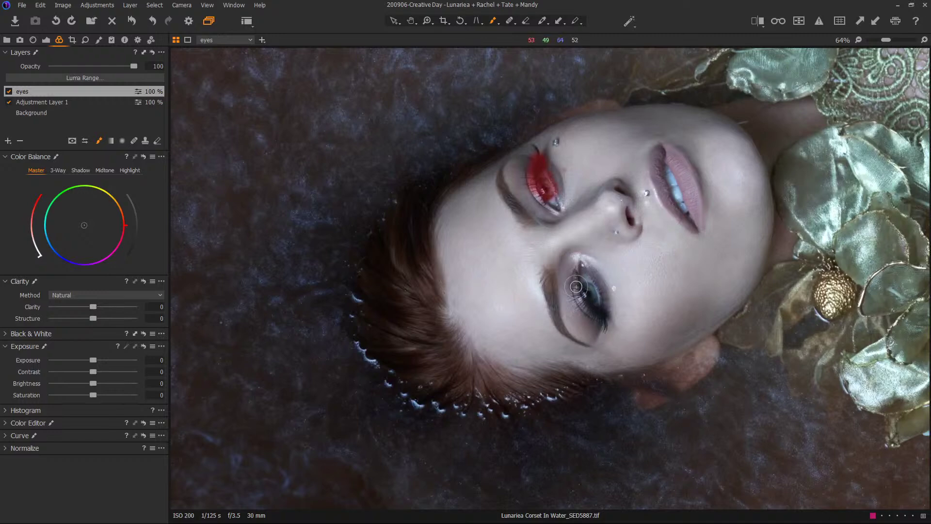
{"action": "mouse_move", "coordinate": [576, 287]}
{"action": "left_mouse_down"}
{"action": "mouse_move", "coordinate": [596, 313]}
{"action": "mouse_move", "coordinate": [589, 294]}
{"action": "mouse_move", "coordinate": [597, 295]}
{"action": "left_mouse_up"}
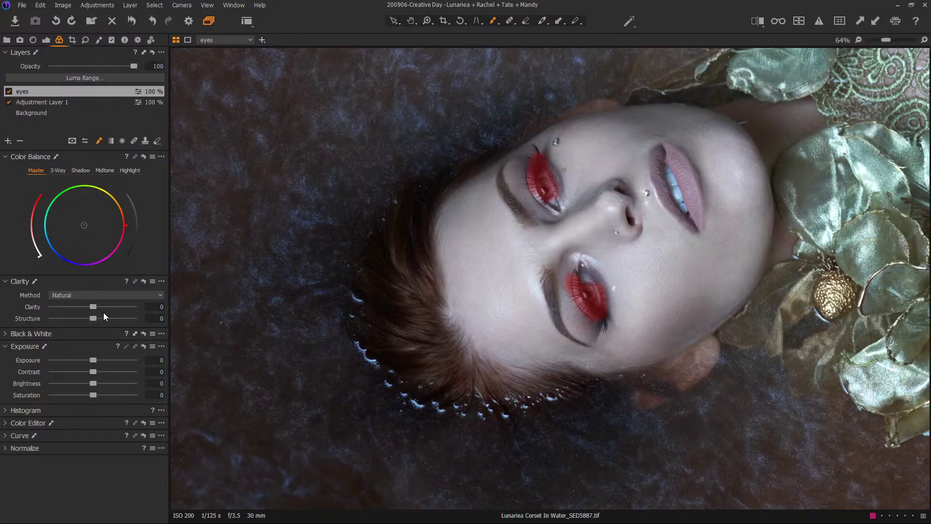
Step: Apply the saved Eyes preset for Clarity to the eyes layer and check it against the mask overlay
{"action": "left_click", "coordinate": [153, 282]}
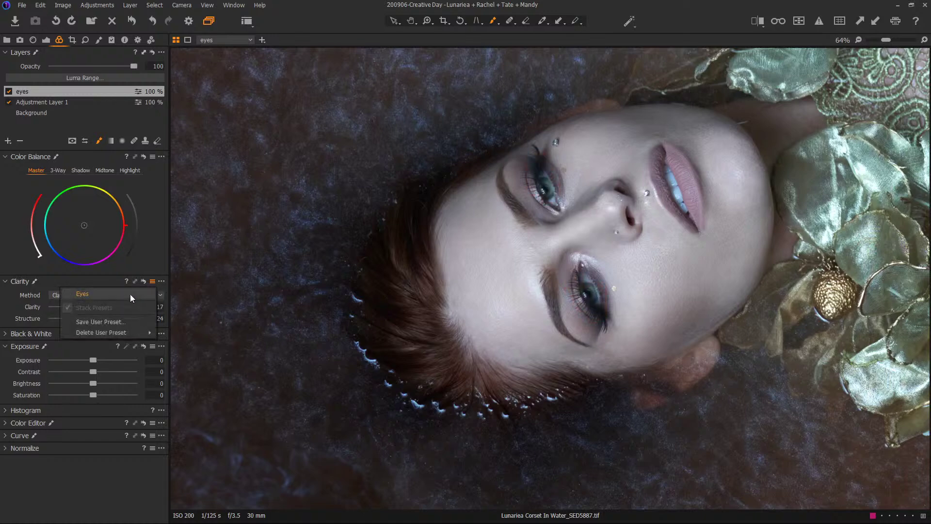
{"action": "left_click", "coordinate": [131, 294]}
{"action": "key", "text": "m"}
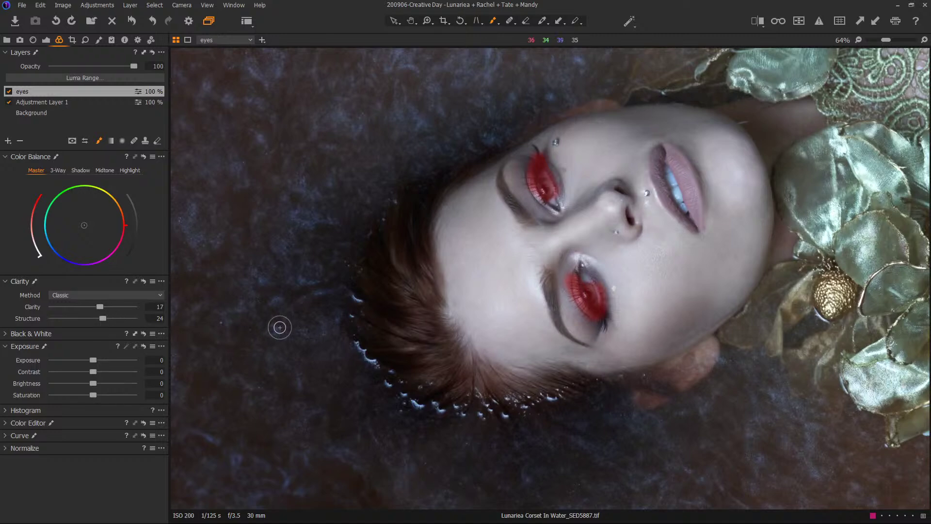
{"action": "key", "text": "m"}
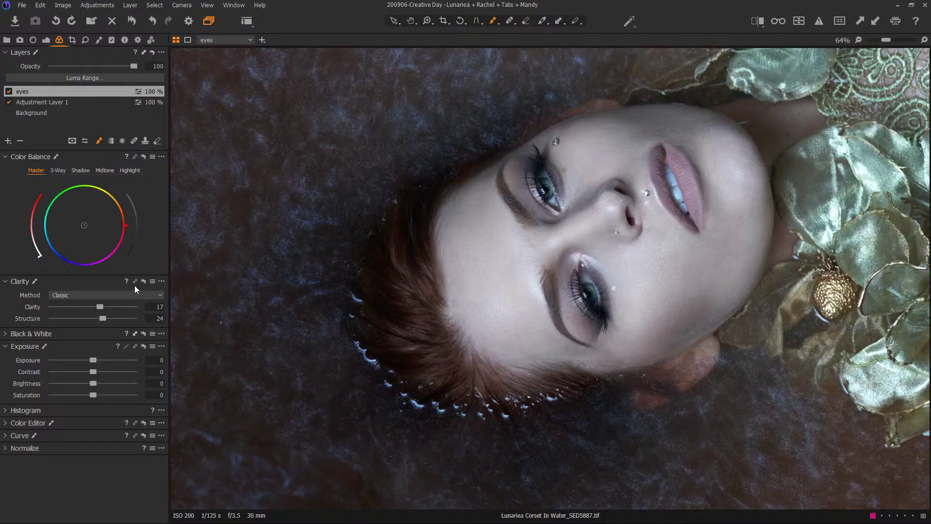
Step: Compare the eyes with and without the layer's Clarity adjustment, and fit the whole image in view
{"action": "key", "text": "alt"}
{"action": "left_click", "coordinate": [142, 281], "text": "alt"}
{"action": "left_click", "coordinate": [144, 281]}
{"action": "left_click_drag", "start_coordinate": [887, 40], "coordinate": [871, 39]}
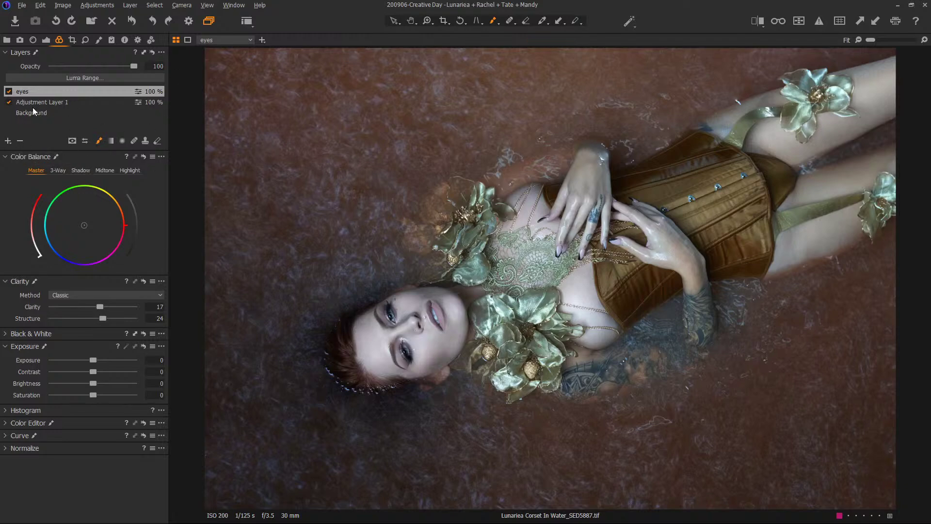
Step: Add a new filled adjustment layer above the eyes layer and set its Clarity to 100
{"action": "left_click", "coordinate": [9, 141]}
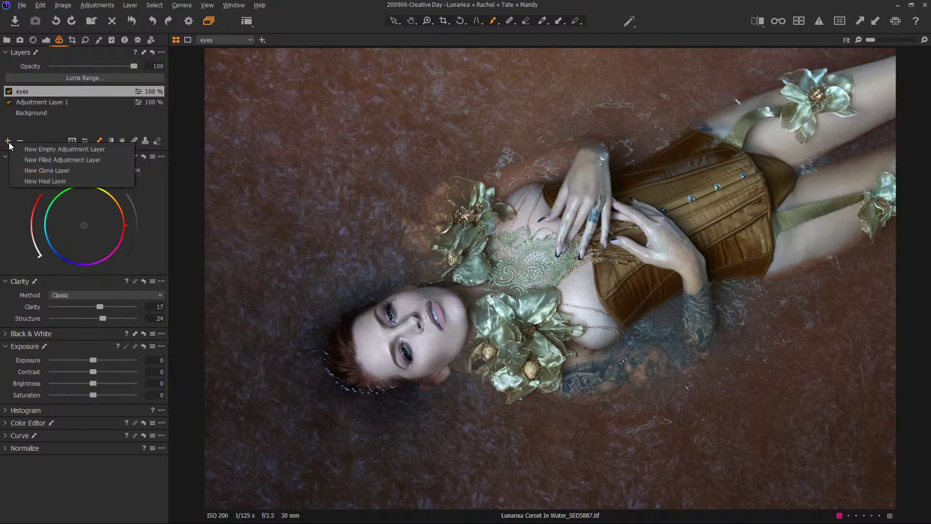
{"action": "left_click", "coordinate": [47, 160]}
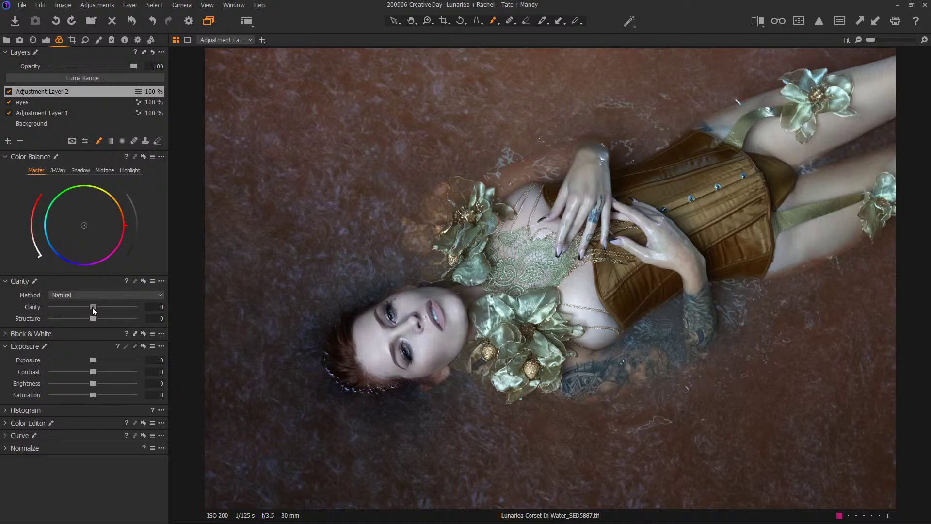
{"action": "left_click_drag", "start_coordinate": [114, 307], "coordinate": [134, 307]}
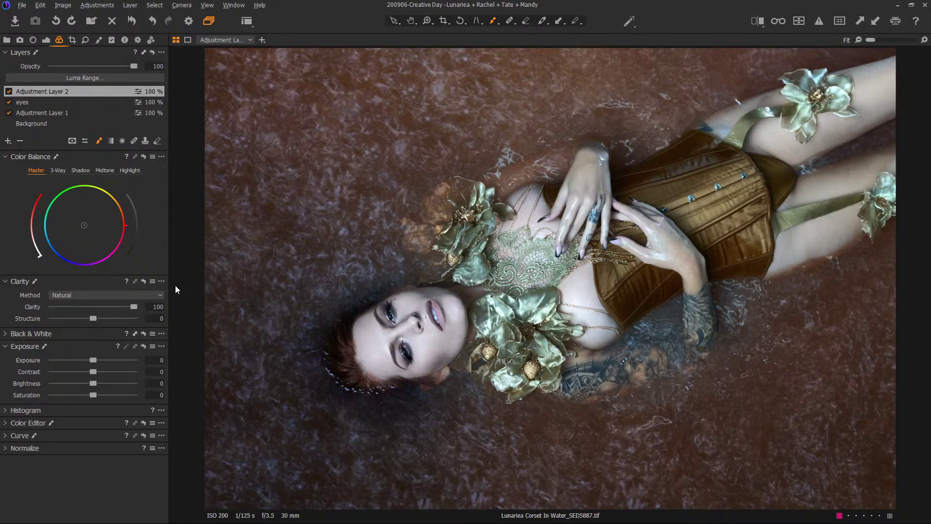
Step: Try the Punch, Neutral and Classic Clarity methods on the filled layer, settling on Classic with Clarity at 70
{"action": "left_click", "coordinate": [146, 295]}
{"action": "left_click", "coordinate": [106, 315]}
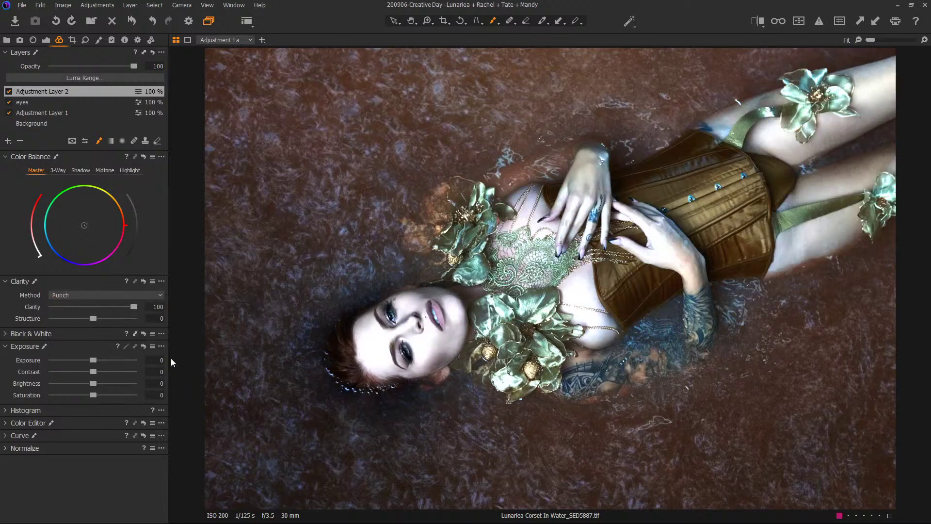
{"action": "left_click", "coordinate": [127, 296]}
{"action": "left_click", "coordinate": [104, 324]}
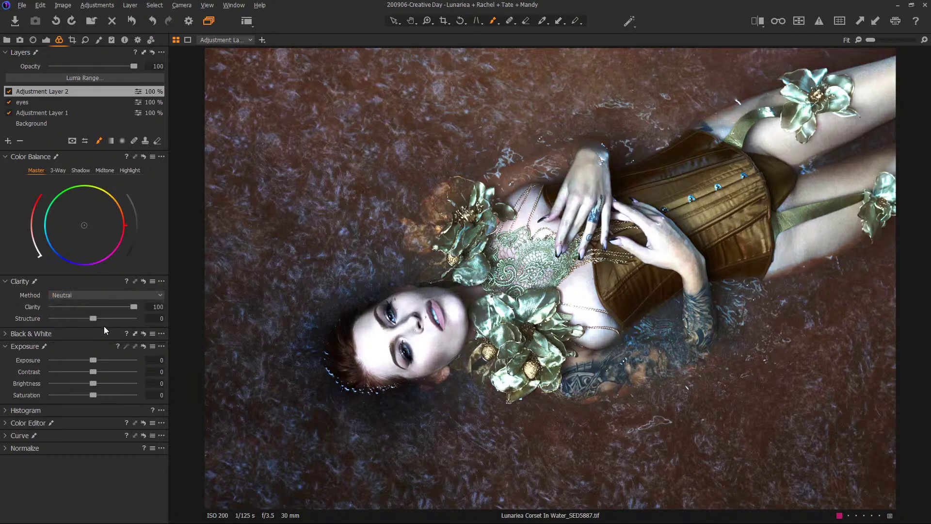
{"action": "left_click", "coordinate": [114, 299]}
{"action": "left_click", "coordinate": [102, 336]}
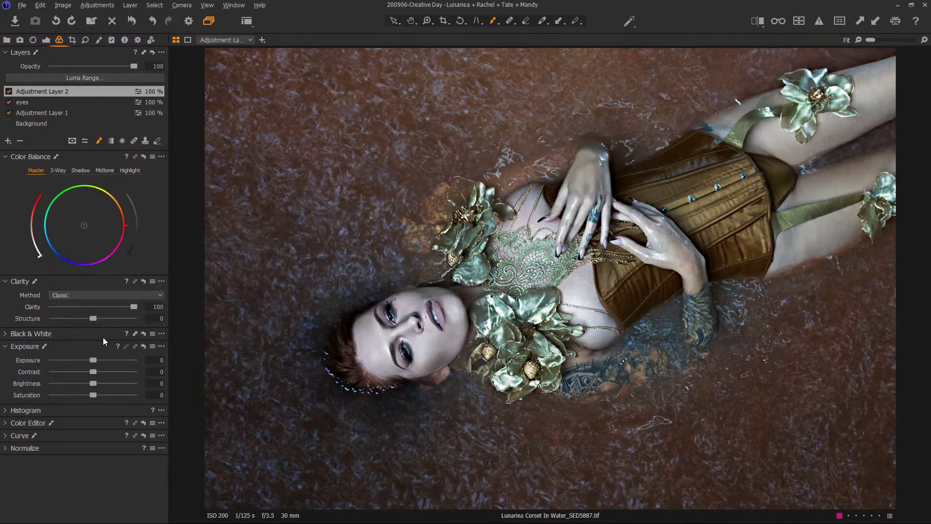
{"action": "left_click_drag", "start_coordinate": [104, 306], "coordinate": [123, 308]}
Step: Erase the filled layer's mask over the model's body and face with a much larger eraser brush, checking the mask overlay
{"action": "key", "text": "m"}
{"action": "key", "text": "m"}
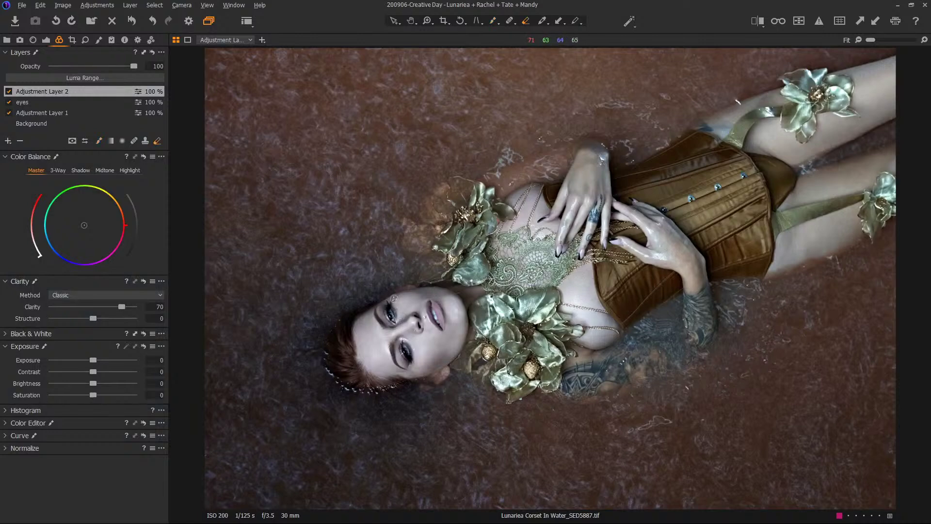
{"action": "key", "text": "bracketright"}
{"action": "key", "text": "bracketright"}
{"action": "key", "text": "bracketright"}
{"action": "key", "text": "bracketright"}
{"action": "key", "text": "bracketright"}
{"action": "key", "text": "bracketright"}
{"action": "key", "text": "bracketright"}
{"action": "key", "text": "bracketright"}
{"action": "key", "text": "bracketright"}
{"action": "key", "text": "bracketright"}
{"action": "key", "text": "bracketright"}
{"action": "key", "text": "bracketright"}
{"action": "key", "text": "bracketright"}
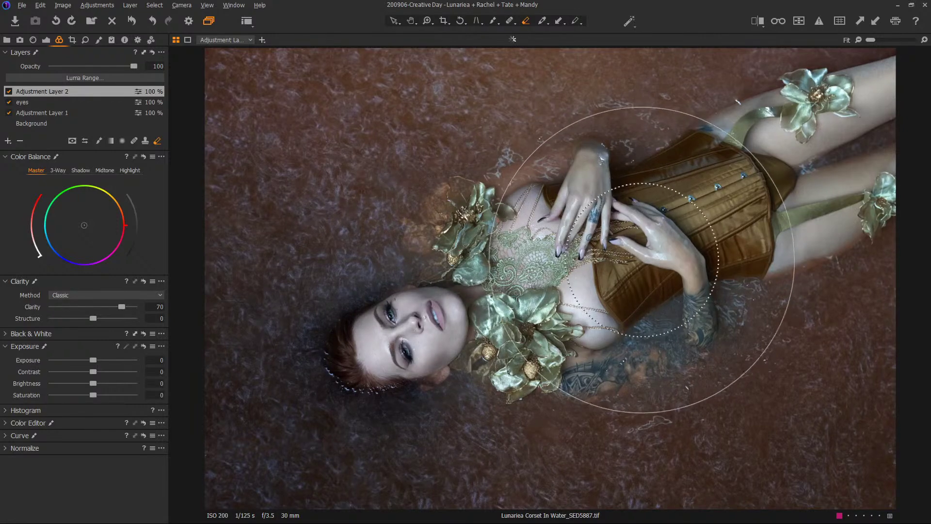
{"action": "key", "text": "m"}
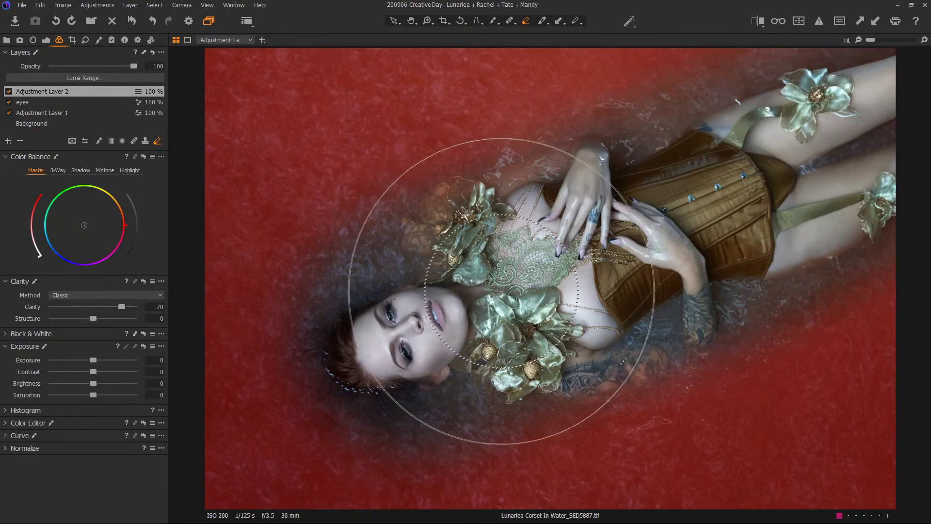
{"action": "key", "text": "m"}
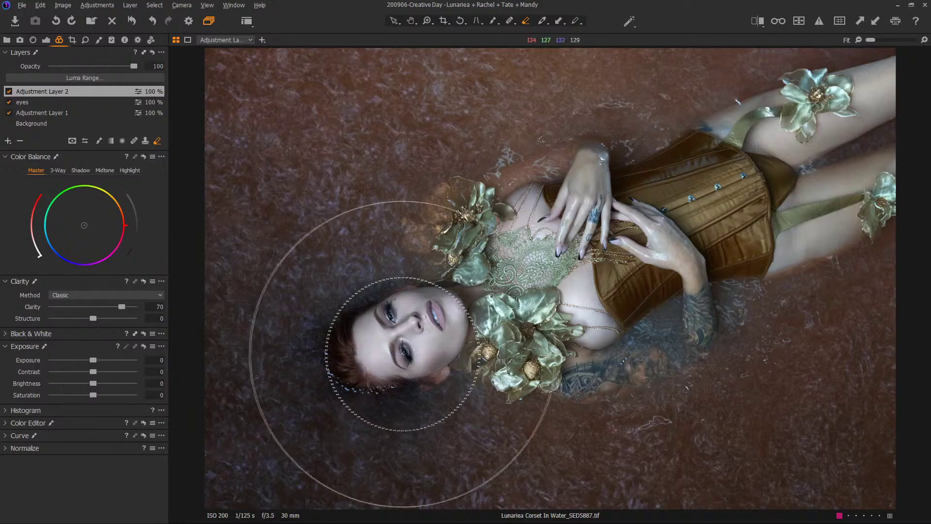
{"action": "left_click", "coordinate": [395, 22]}
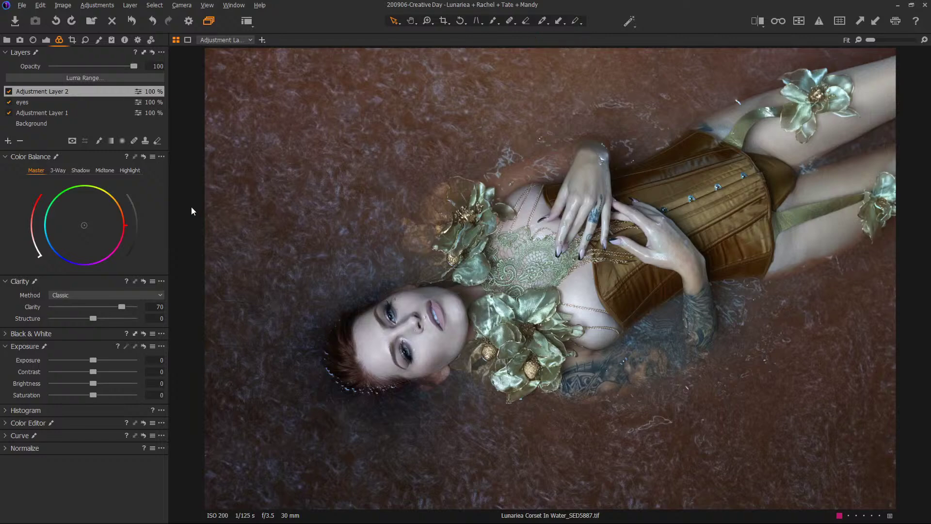
Step: Change the water layer's Clarity method to Punch and set Clarity to 24
{"action": "left_click_drag", "start_coordinate": [125, 305], "coordinate": [100, 306]}
{"action": "left_click", "coordinate": [118, 294]}
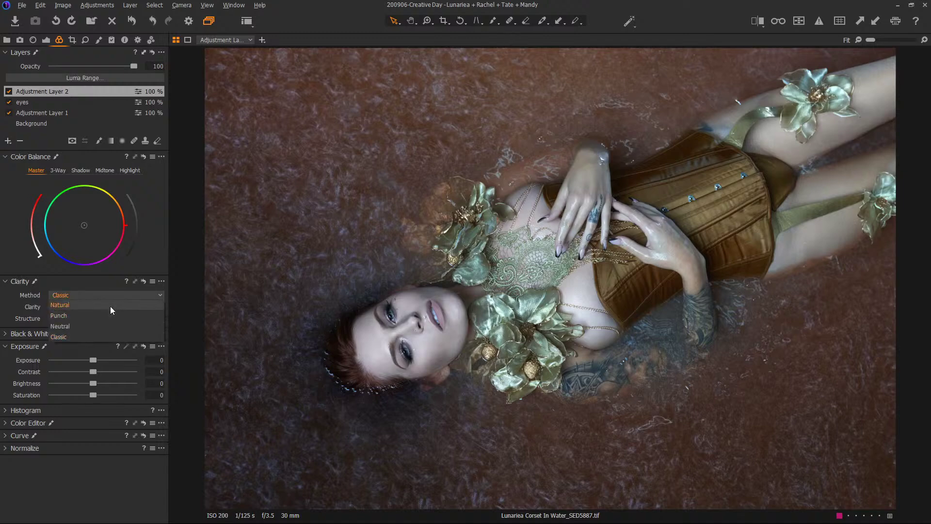
{"action": "left_click", "coordinate": [112, 315]}
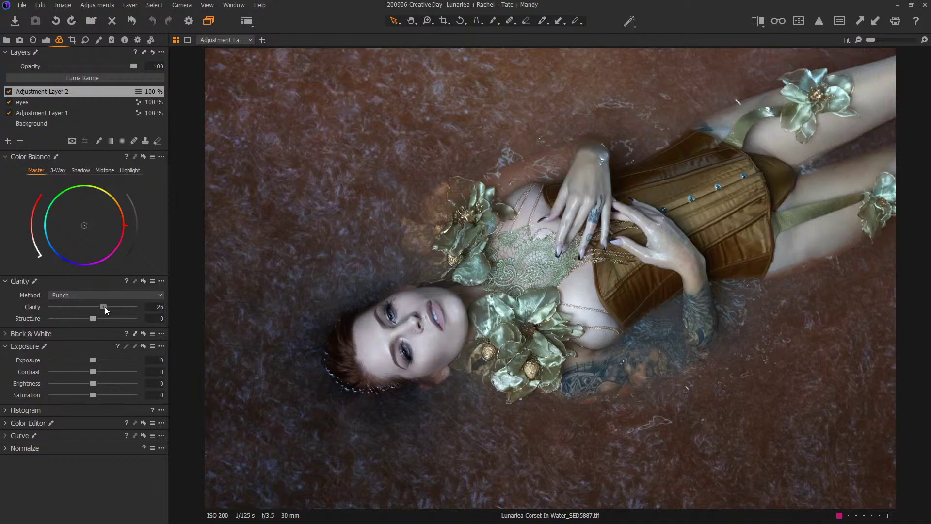
{"action": "mouse_move", "coordinate": [110, 307]}
{"action": "left_mouse_down"}
{"action": "mouse_move", "coordinate": [97, 308]}
{"action": "mouse_move", "coordinate": [104, 311]}
{"action": "left_mouse_up"}
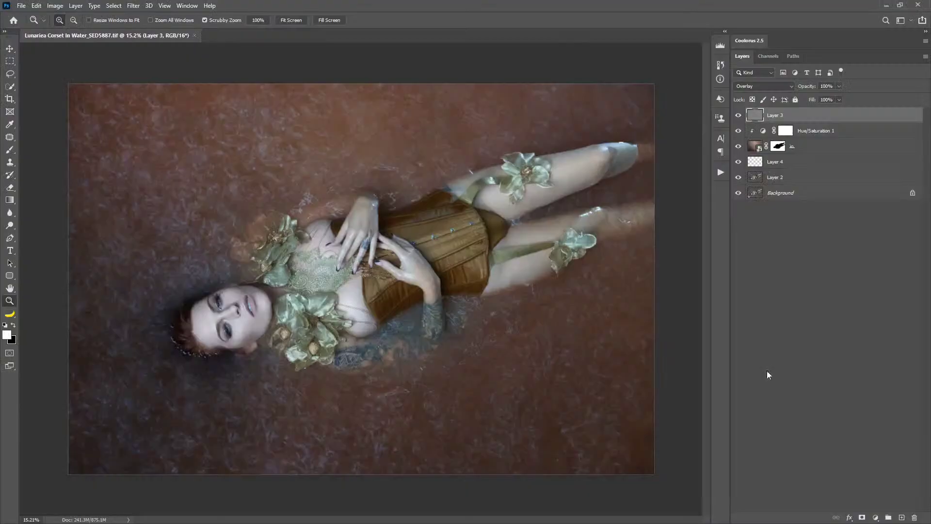
Step: Switch to Photoshop, duplicate the "io" texture layer, group the copy and add a black mask to the group
{"action": "left_click", "coordinate": [825, 149]}
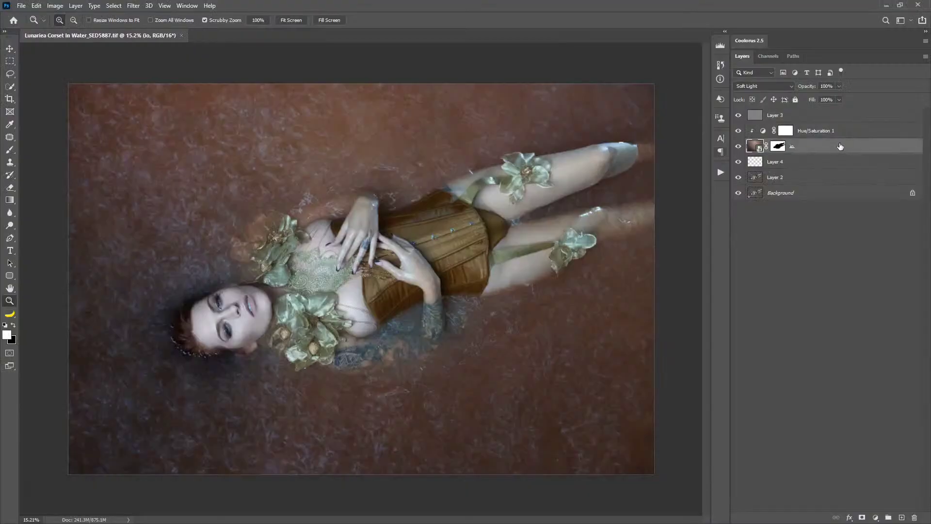
{"action": "key", "text": "ctrl+j"}
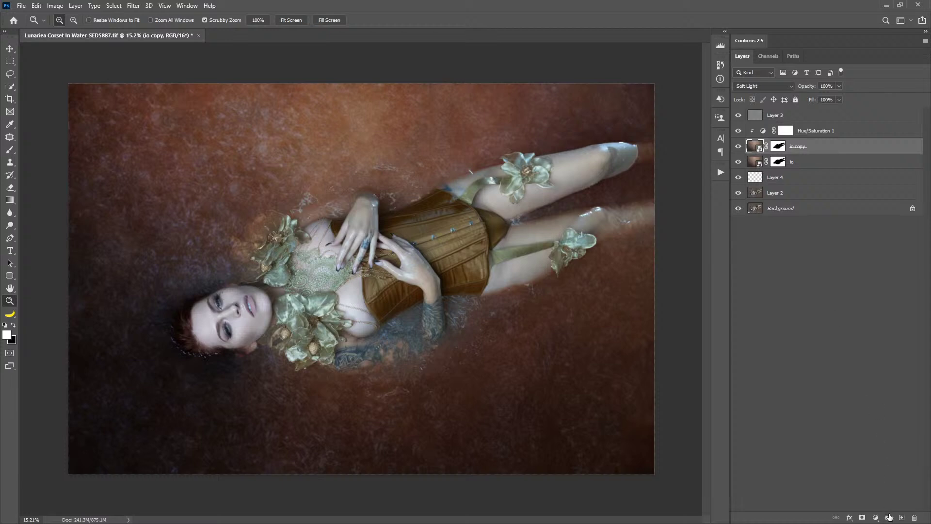
{"action": "left_click", "coordinate": [889, 517]}
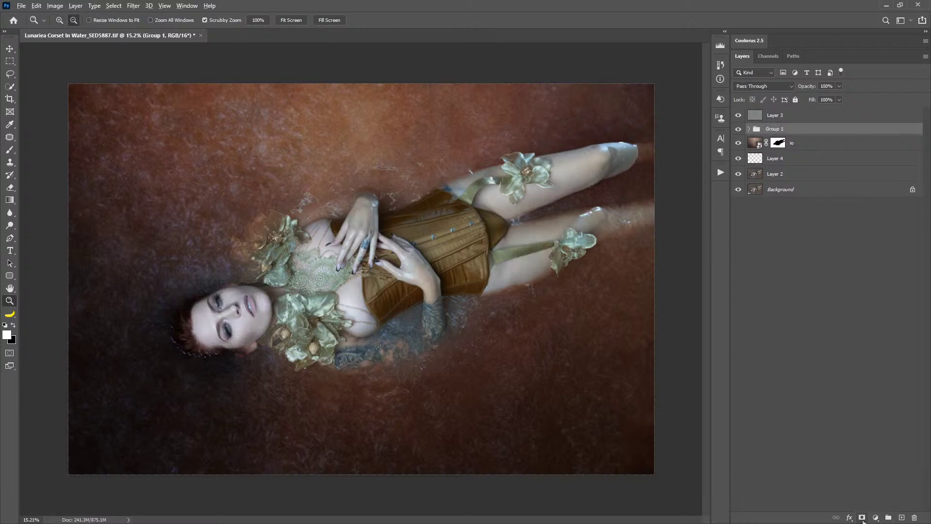
{"action": "left_click", "coordinate": [862, 517], "text": "alt"}
Step: Paint white on the group mask near the image's upper-left corner with a 1834 px brush at 1% flow, and check the mask
{"action": "key", "text": "b"}
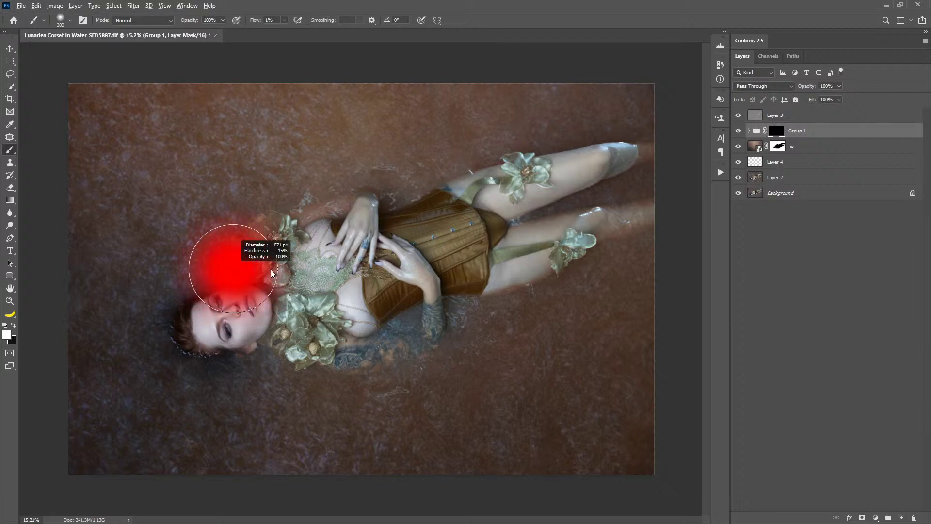
{"action": "left_click_drag", "start_coordinate": [272, 273], "coordinate": [305, 275]}
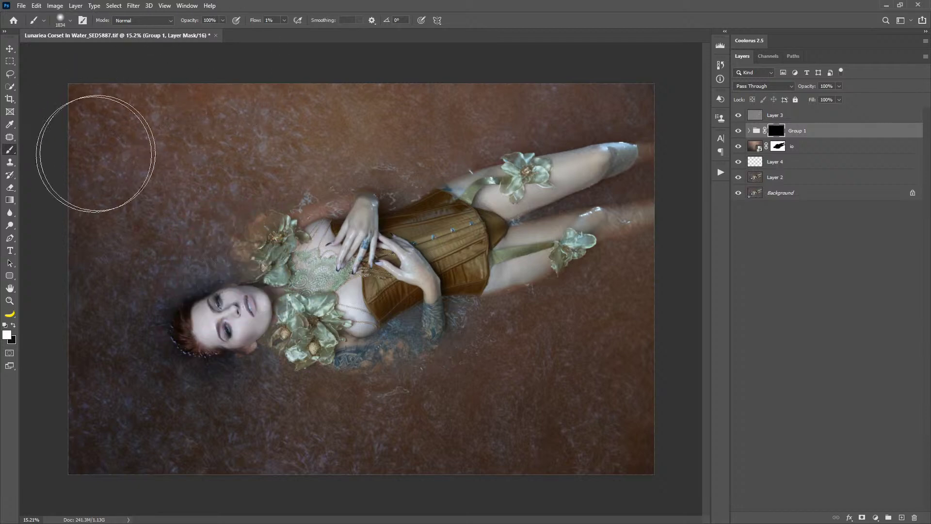
{"action": "mouse_move", "coordinate": [96, 153]}
{"action": "left_mouse_down"}
{"action": "mouse_move", "coordinate": [179, 116]}
{"action": "mouse_move", "coordinate": [175, 103]}
{"action": "mouse_move", "coordinate": [212, 86]}
{"action": "mouse_move", "coordinate": [137, 141]}
{"action": "mouse_move", "coordinate": [252, 87]}
{"action": "mouse_move", "coordinate": [130, 140]}
{"action": "mouse_move", "coordinate": [130, 159]}
{"action": "mouse_move", "coordinate": [139, 136]}
{"action": "mouse_move", "coordinate": [113, 111]}
{"action": "mouse_move", "coordinate": [126, 123]}
{"action": "mouse_move", "coordinate": [111, 215]}
{"action": "left_mouse_up"}
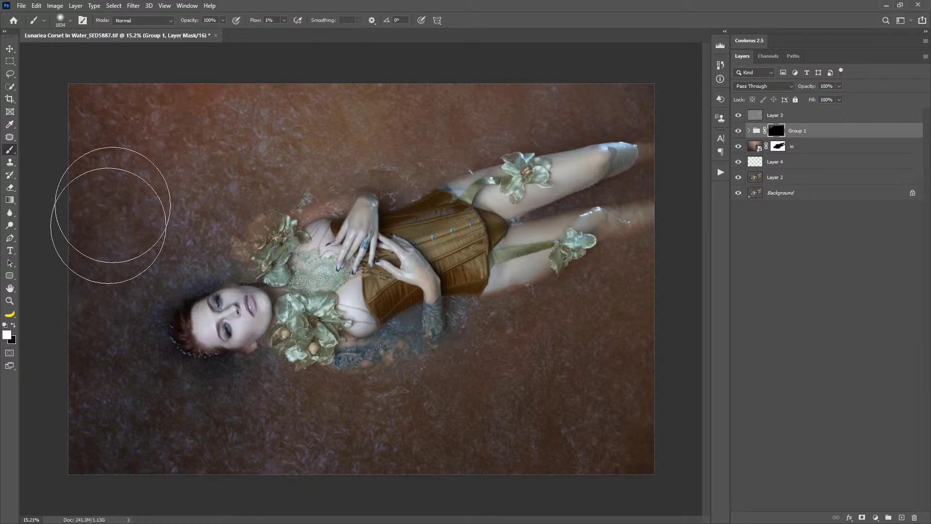
{"action": "left_click", "coordinate": [776, 131], "text": "alt"}
{"action": "left_click", "coordinate": [776, 130], "text": "alt"}
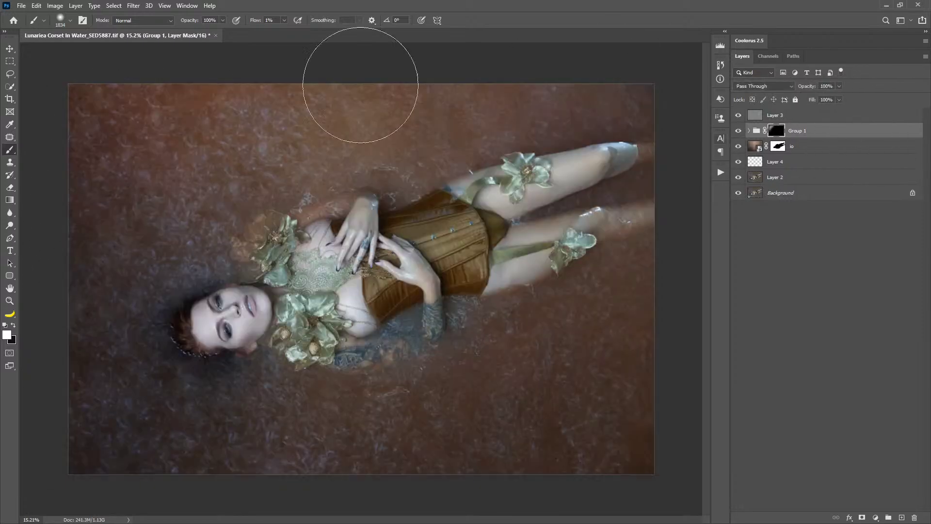
Step: Set the brush flow to 16%, paint white on the group mask around the image's outer edges, and inspect the mask
{"action": "key", "text": "shift+1"}
{"action": "key", "text": "shift+6"}
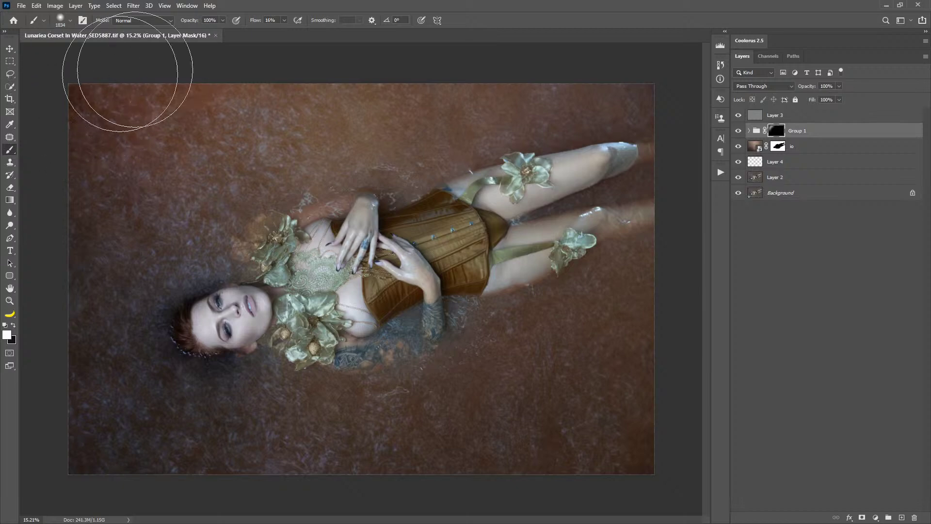
{"action": "mouse_move", "coordinate": [127, 71]}
{"action": "left_mouse_down"}
{"action": "mouse_move", "coordinate": [72, 146]}
{"action": "mouse_move", "coordinate": [63, 221]}
{"action": "mouse_move", "coordinate": [71, 230]}
{"action": "mouse_move", "coordinate": [243, 76]}
{"action": "mouse_move", "coordinate": [309, 55]}
{"action": "mouse_move", "coordinate": [205, 111]}
{"action": "mouse_move", "coordinate": [130, 199]}
{"action": "mouse_move", "coordinate": [97, 247]}
{"action": "mouse_move", "coordinate": [65, 351]}
{"action": "mouse_move", "coordinate": [58, 409]}
{"action": "mouse_move", "coordinate": [104, 483]}
{"action": "mouse_move", "coordinate": [157, 511]}
{"action": "mouse_move", "coordinate": [210, 523]}
{"action": "mouse_move", "coordinate": [144, 489]}
{"action": "mouse_move", "coordinate": [142, 458]}
{"action": "mouse_move", "coordinate": [273, 521]}
{"action": "mouse_move", "coordinate": [575, 513]}
{"action": "mouse_move", "coordinate": [636, 485]}
{"action": "mouse_move", "coordinate": [701, 371]}
{"action": "mouse_move", "coordinate": [535, 511]}
{"action": "mouse_move", "coordinate": [692, 363]}
{"action": "mouse_move", "coordinate": [716, 308]}
{"action": "mouse_move", "coordinate": [576, 490]}
{"action": "mouse_move", "coordinate": [489, 517]}
{"action": "mouse_move", "coordinate": [327, 523]}
{"action": "mouse_move", "coordinate": [626, 480]}
{"action": "mouse_move", "coordinate": [636, 371]}
{"action": "mouse_move", "coordinate": [682, 330]}
{"action": "mouse_move", "coordinate": [689, 284]}
{"action": "mouse_move", "coordinate": [702, 329]}
{"action": "mouse_move", "coordinate": [668, 443]}
{"action": "mouse_move", "coordinate": [585, 491]}
{"action": "mouse_move", "coordinate": [493, 496]}
{"action": "mouse_move", "coordinate": [513, 447]}
{"action": "mouse_move", "coordinate": [643, 394]}
{"action": "mouse_move", "coordinate": [668, 350]}
{"action": "mouse_move", "coordinate": [657, 295]}
{"action": "mouse_move", "coordinate": [683, 143]}
{"action": "mouse_move", "coordinate": [661, 71]}
{"action": "mouse_move", "coordinate": [403, 52]}
{"action": "mouse_move", "coordinate": [650, 55]}
{"action": "mouse_move", "coordinate": [679, 75]}
{"action": "mouse_move", "coordinate": [610, 61]}
{"action": "mouse_move", "coordinate": [681, 104]}
{"action": "mouse_move", "coordinate": [680, 173]}
{"action": "mouse_move", "coordinate": [642, 63]}
{"action": "mouse_move", "coordinate": [459, 59]}
{"action": "mouse_move", "coordinate": [407, 67]}
{"action": "mouse_move", "coordinate": [272, 49]}
{"action": "mouse_move", "coordinate": [192, 76]}
{"action": "mouse_move", "coordinate": [146, 75]}
{"action": "mouse_move", "coordinate": [78, 107]}
{"action": "mouse_move", "coordinate": [37, 335]}
{"action": "mouse_move", "coordinate": [183, 426]}
{"action": "left_mouse_up"}
{"action": "left_click", "coordinate": [780, 133], "text": "alt"}
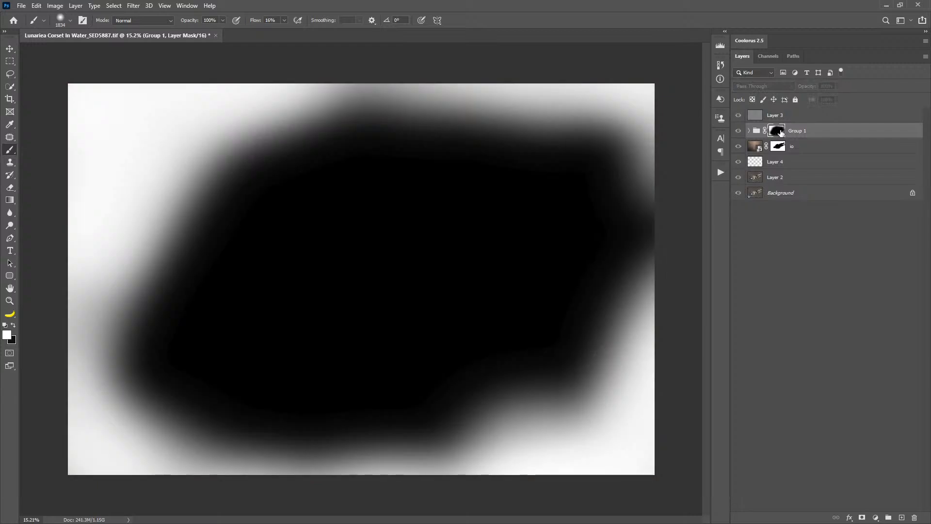
{"action": "left_click", "coordinate": [780, 133], "text": "alt"}
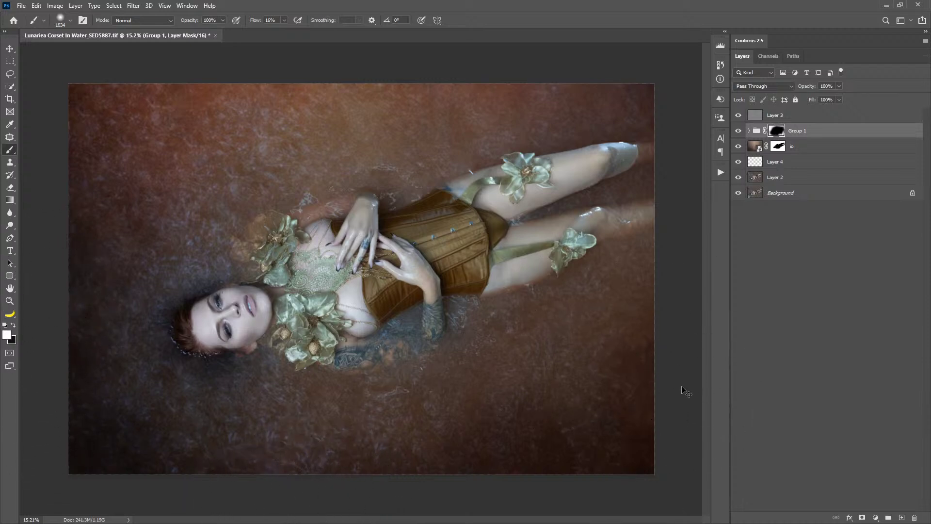
Step: Save the Photoshop file, switch back to Capture One and regenerate the image's previews
{"action": "key", "text": "ctrl+s"}
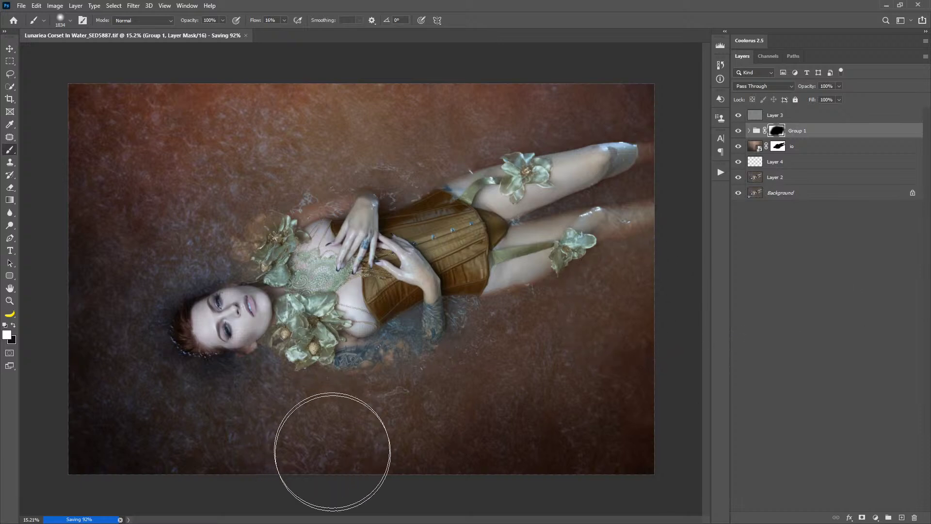
{"action": "left_click", "coordinate": [10, 48]}
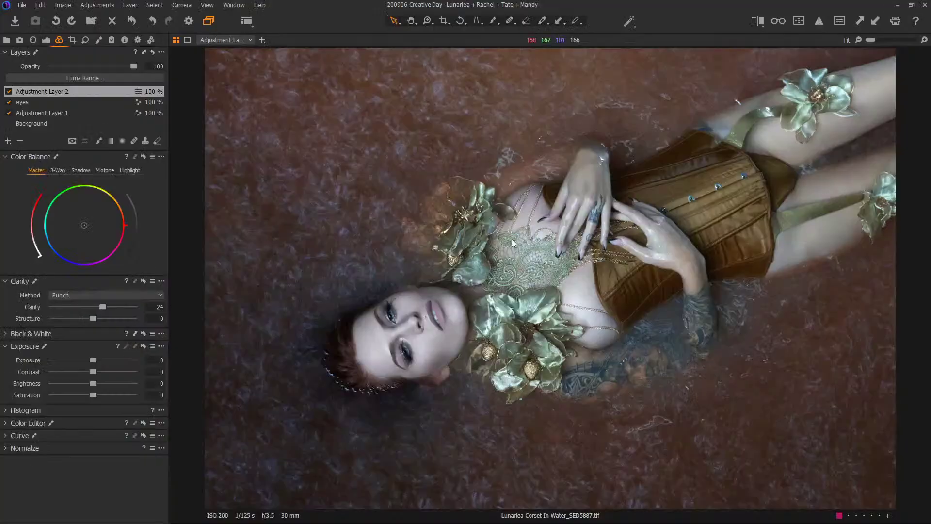
{"action": "right_click", "coordinate": [514, 243]}
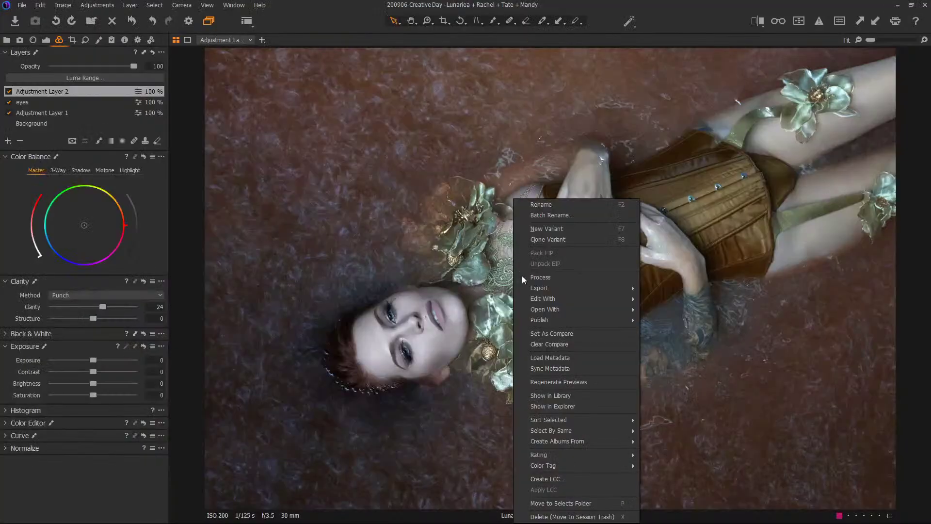
{"action": "left_click", "coordinate": [586, 381]}
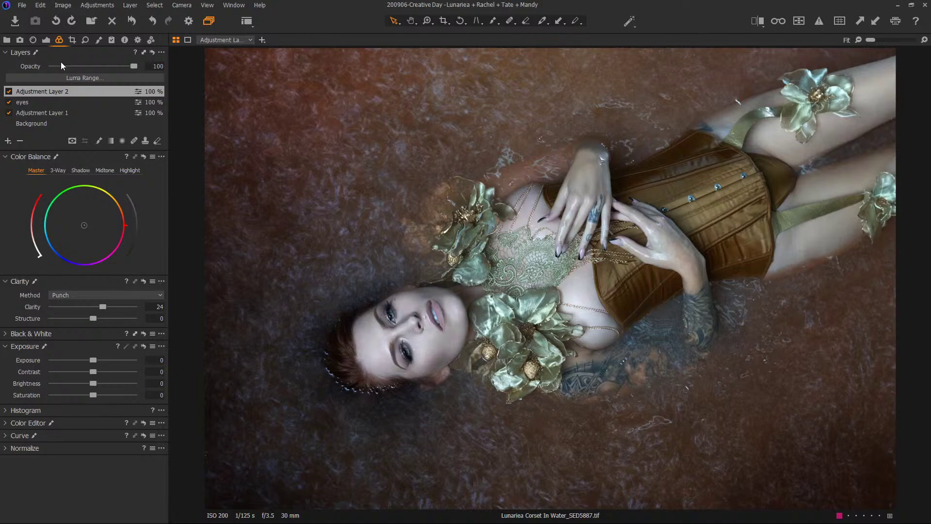
Step: Select the Background layer, float the Color Balance tool over the image and tint the shadows a mild orange after trying blue and red
{"action": "left_click", "coordinate": [55, 124]}
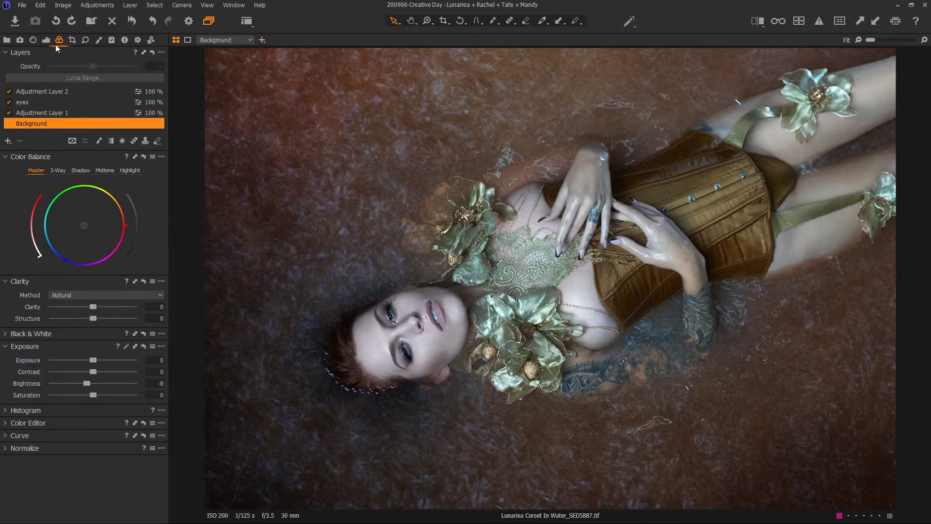
{"action": "left_click_drag", "start_coordinate": [96, 156], "coordinate": [286, 69]}
{"action": "left_click", "coordinate": [284, 85]}
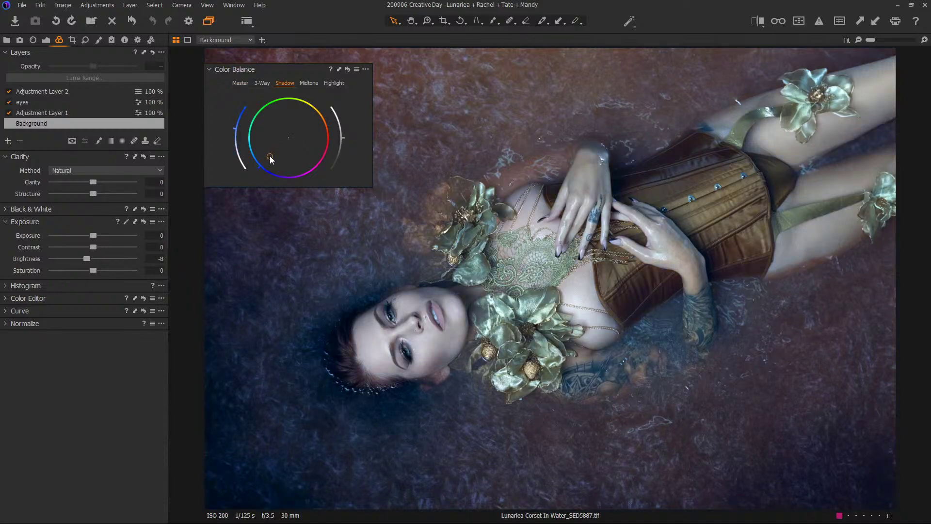
{"action": "left_click_drag", "start_coordinate": [272, 153], "coordinate": [331, 152]}
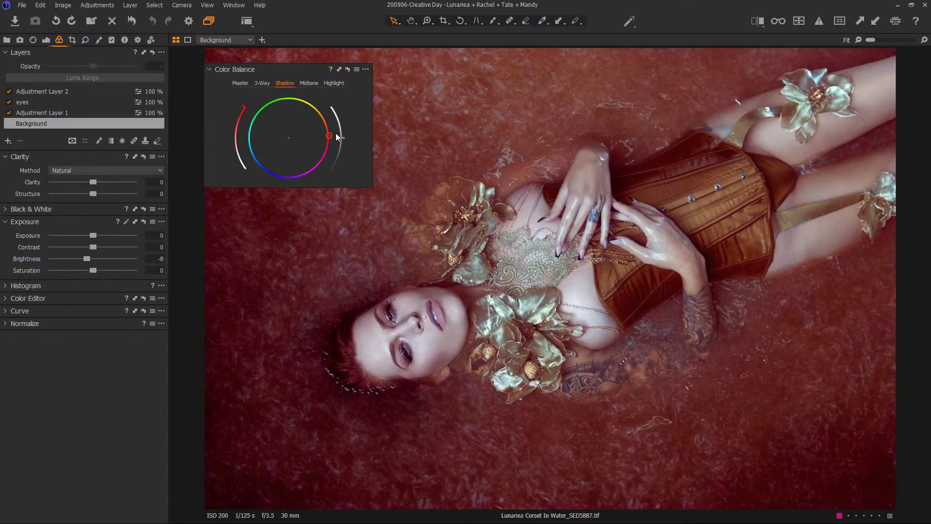
{"action": "left_click_drag", "start_coordinate": [331, 117], "coordinate": [266, 117]}
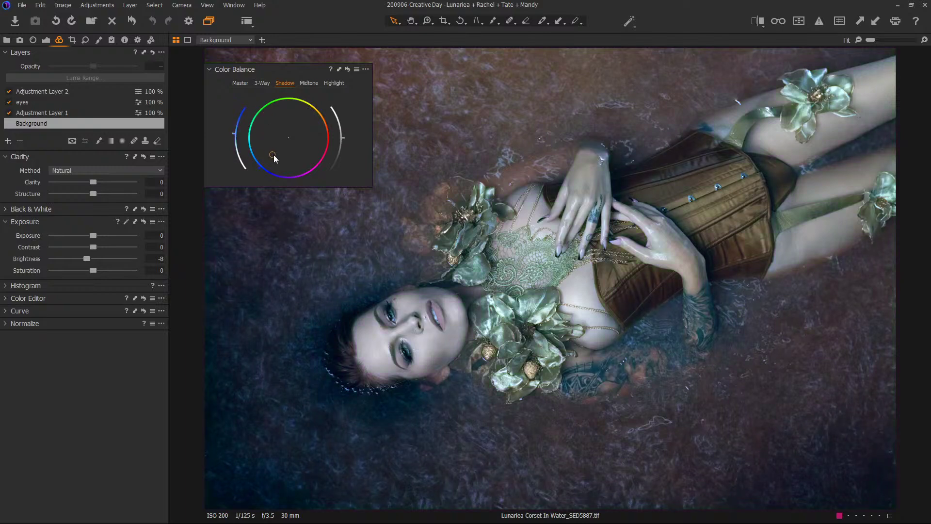
{"action": "mouse_move", "coordinate": [274, 158]}
{"action": "left_mouse_down"}
{"action": "mouse_move", "coordinate": [280, 163]}
{"action": "mouse_move", "coordinate": [269, 151]}
{"action": "mouse_move", "coordinate": [303, 152]}
{"action": "mouse_move", "coordinate": [308, 125]}
{"action": "mouse_move", "coordinate": [265, 148]}
{"action": "mouse_move", "coordinate": [313, 138]}
{"action": "mouse_move", "coordinate": [305, 130]}
{"action": "left_mouse_up"}
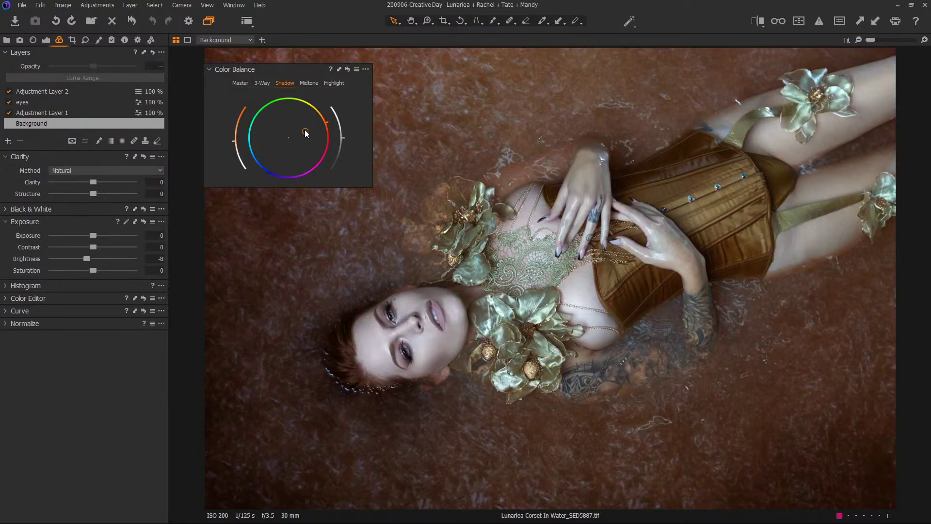
Step: Shift the midtones slightly towards red-orange in Color Balance and return to the Master wheel
{"action": "left_click", "coordinate": [315, 83]}
{"action": "mouse_move", "coordinate": [288, 137]}
{"action": "left_mouse_down"}
{"action": "mouse_move", "coordinate": [301, 131]}
{"action": "mouse_move", "coordinate": [295, 136]}
{"action": "left_mouse_up"}
{"action": "left_click", "coordinate": [246, 84]}
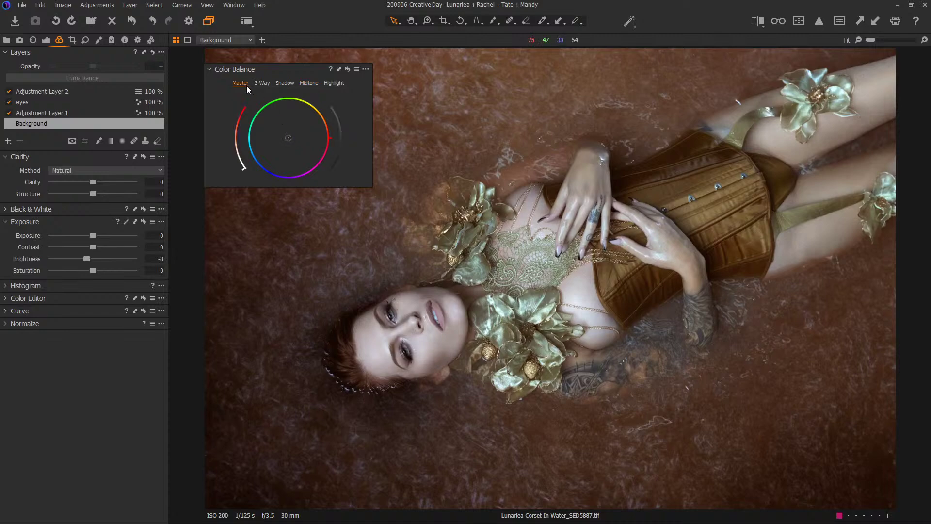
Step: Tint the Color Balance Master orange and dock the floating tool between Layers and Clarity
{"action": "mouse_move", "coordinate": [290, 137]}
{"action": "left_mouse_down"}
{"action": "mouse_move", "coordinate": [309, 130]}
{"action": "mouse_move", "coordinate": [284, 123]}
{"action": "mouse_move", "coordinate": [269, 146]}
{"action": "mouse_move", "coordinate": [300, 154]}
{"action": "mouse_move", "coordinate": [310, 121]}
{"action": "left_mouse_up"}
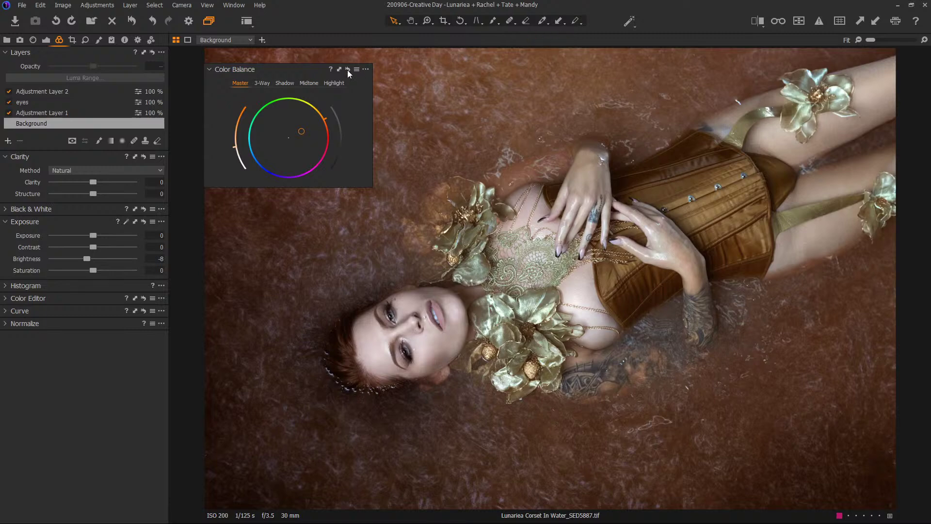
{"action": "left_click_drag", "start_coordinate": [297, 69], "coordinate": [136, 130]}
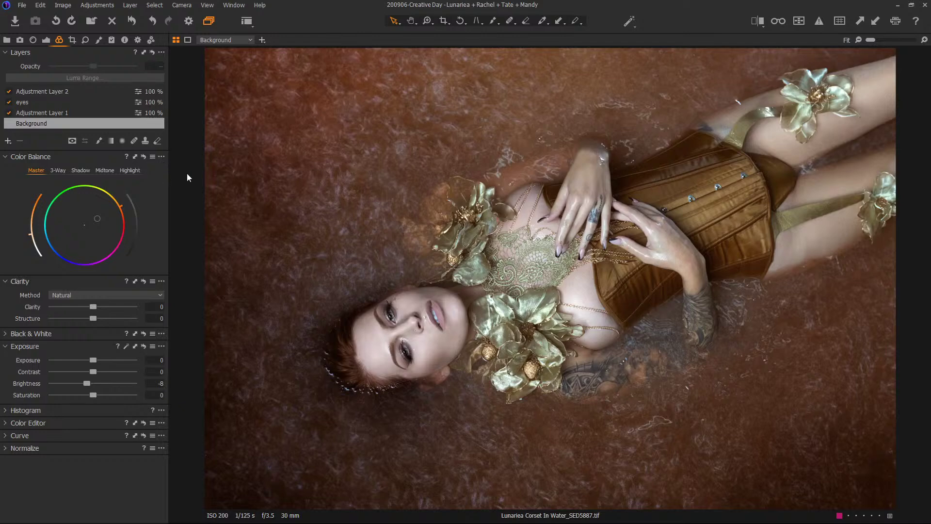
Step: Apply the Compliment F preset in Color Balance and reduce the saturation of the blue shadow tint
{"action": "left_click", "coordinate": [153, 156]}
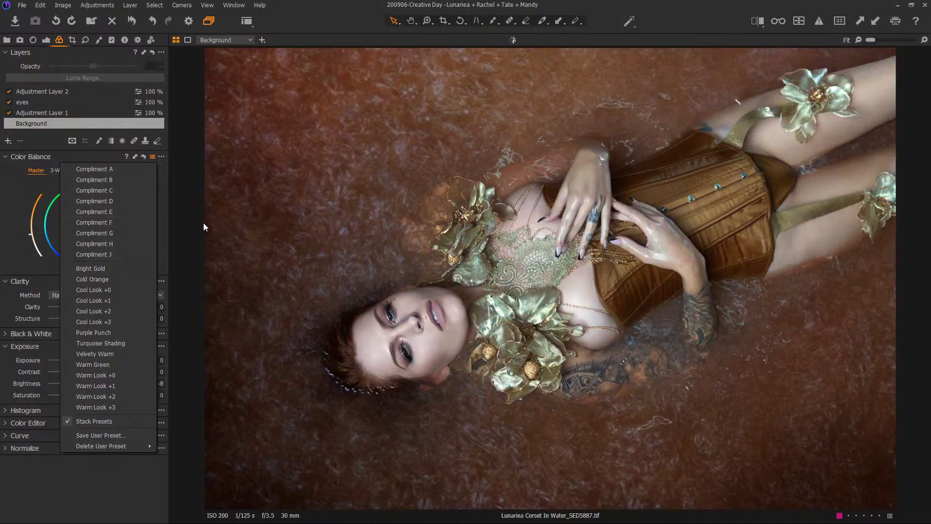
{"action": "left_click", "coordinate": [137, 222]}
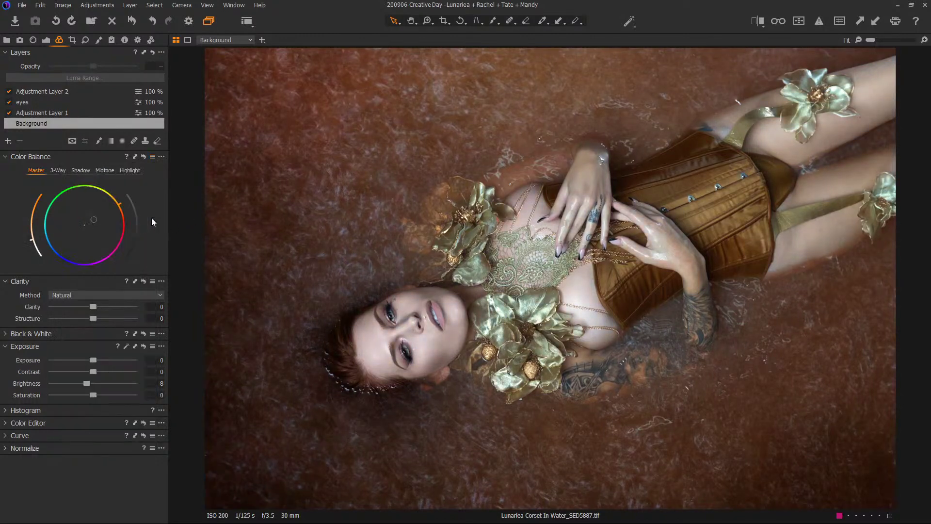
{"action": "left_click", "coordinate": [80, 171]}
{"action": "left_click_drag", "start_coordinate": [35, 216], "coordinate": [30, 239]}
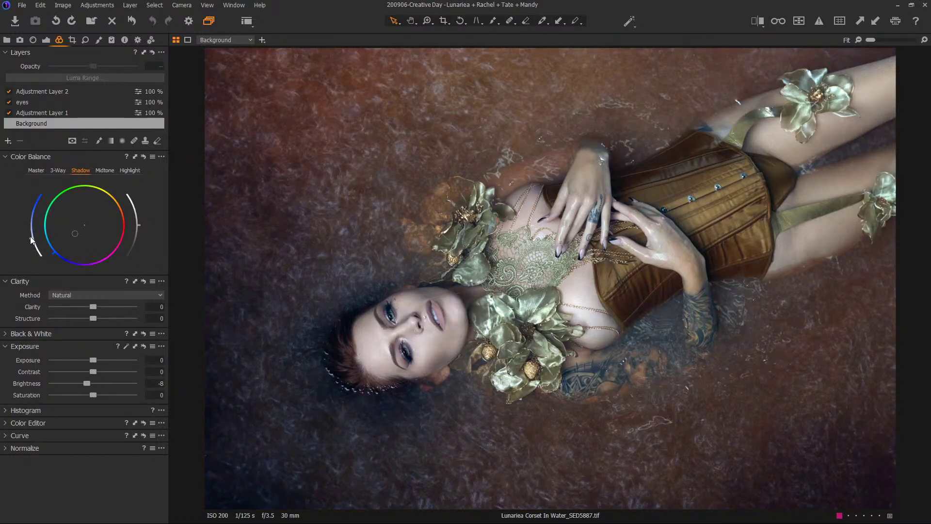
Step: Push the Color Balance Master tint to a strong yellow-orange, then lower its saturation to a moderate level
{"action": "left_click", "coordinate": [104, 170]}
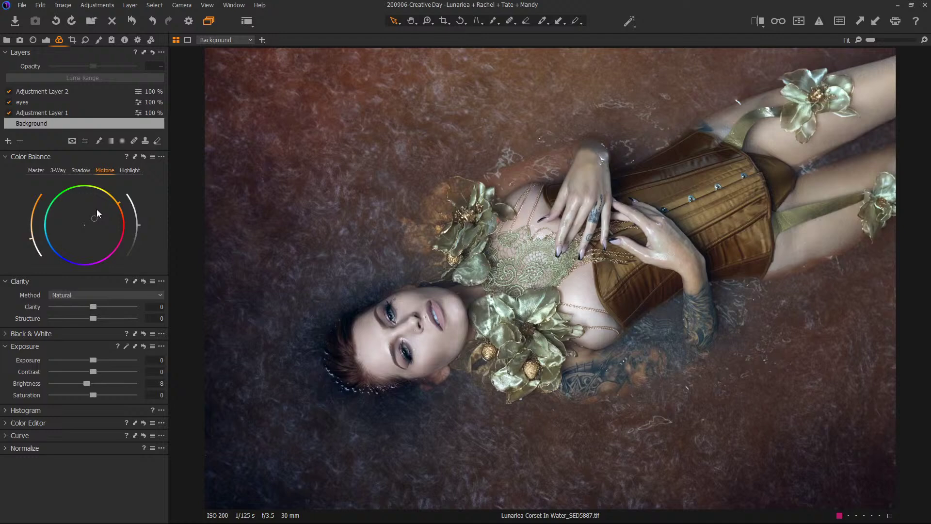
{"action": "left_click", "coordinate": [40, 173]}
{"action": "mouse_move", "coordinate": [93, 219]}
{"action": "left_mouse_down"}
{"action": "mouse_move", "coordinate": [84, 214]}
{"action": "mouse_move", "coordinate": [122, 198]}
{"action": "mouse_move", "coordinate": [141, 209]}
{"action": "mouse_move", "coordinate": [116, 185]}
{"action": "mouse_move", "coordinate": [125, 187]}
{"action": "left_mouse_up"}
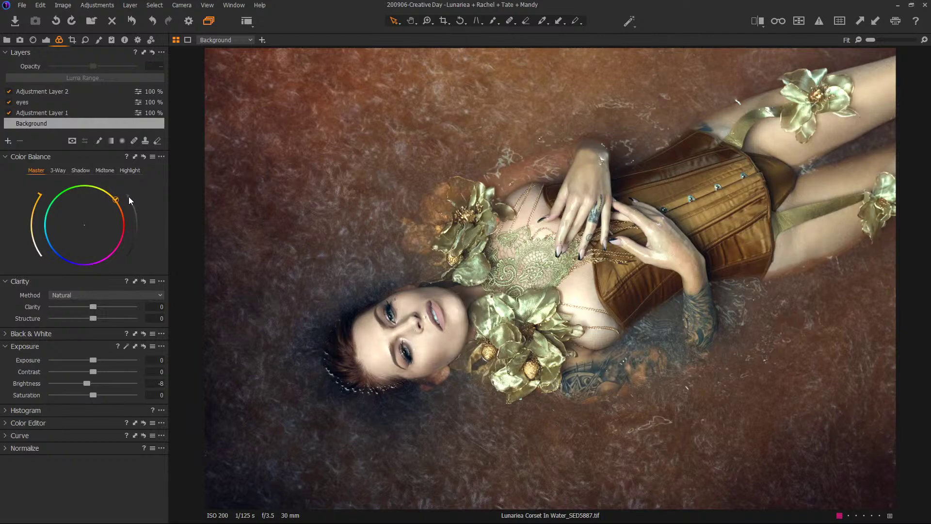
{"action": "left_click_drag", "start_coordinate": [38, 196], "coordinate": [25, 206]}
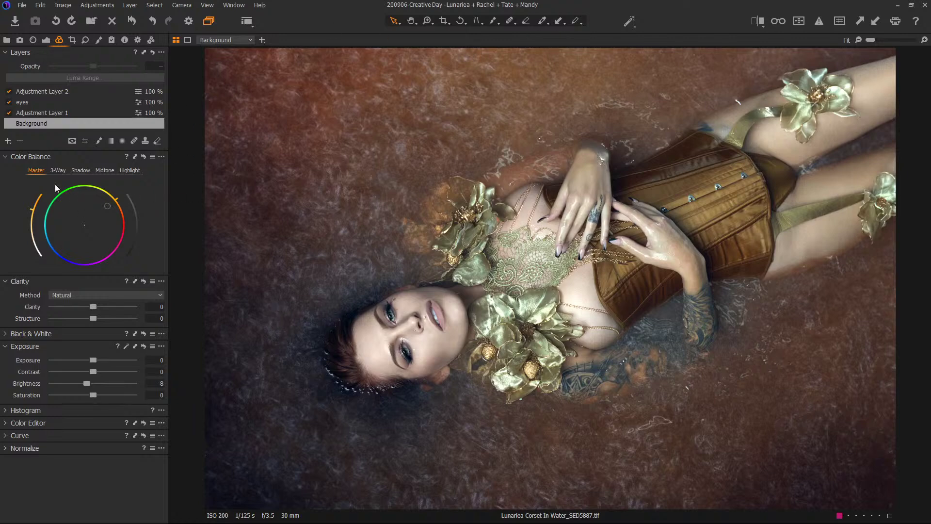
Step: Add an adjustment layer with a diagonal linear gradient mask darkening the area beyond the head and shoulder, with Brightness at -18
{"action": "left_click", "coordinate": [7, 141]}
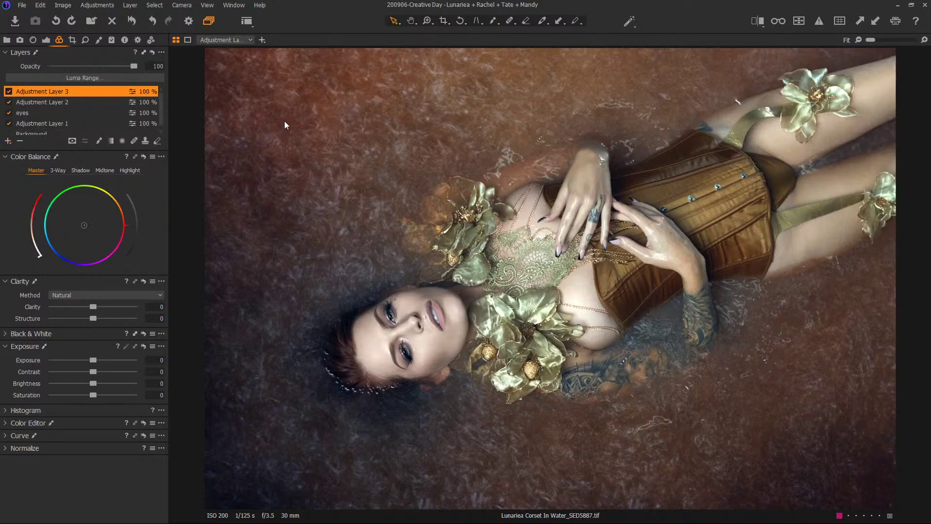
{"action": "left_click_drag", "start_coordinate": [271, 101], "coordinate": [282, 364]}
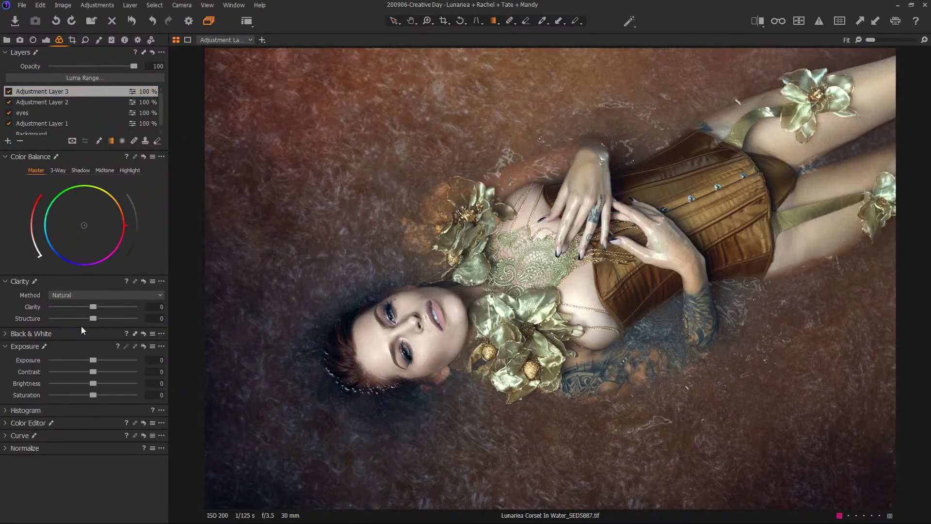
{"action": "left_click_drag", "start_coordinate": [94, 384], "coordinate": [79, 387]}
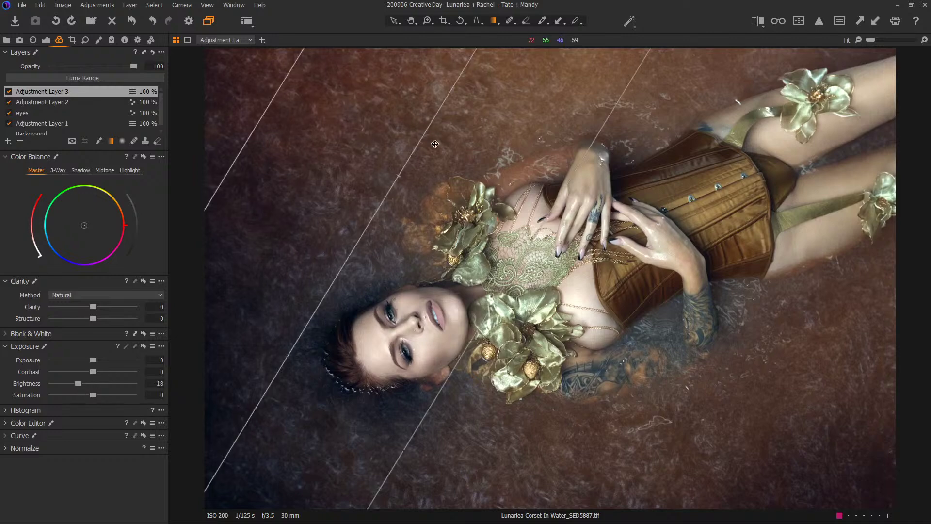
{"action": "left_click_drag", "start_coordinate": [460, 81], "coordinate": [501, 109]}
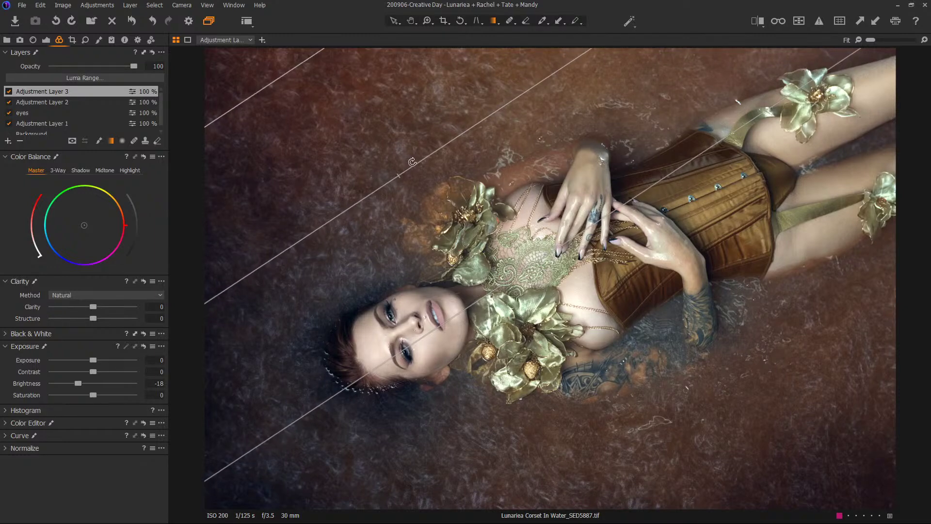
{"action": "left_click_drag", "start_coordinate": [410, 135], "coordinate": [410, 137]}
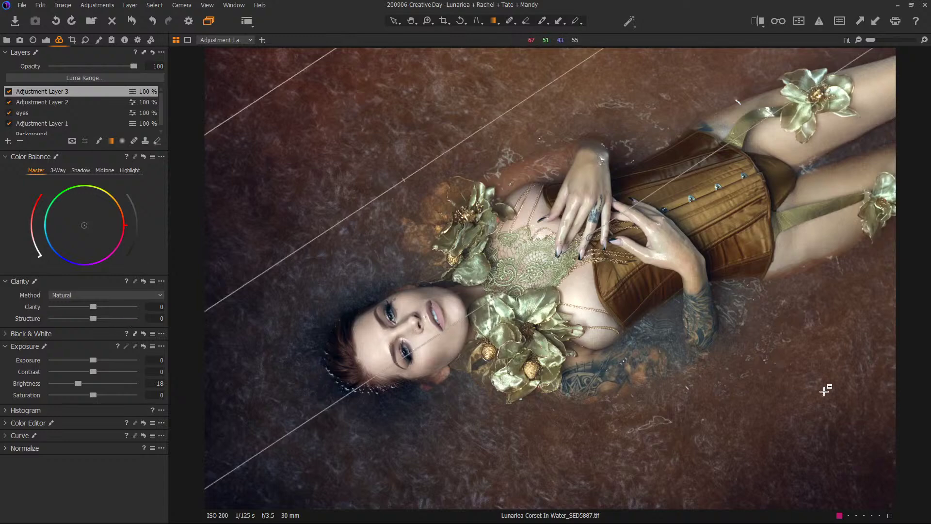
Step: Set the Background layer's Saturation to 17 and compare the image before and after in split view
{"action": "left_click", "coordinate": [45, 131]}
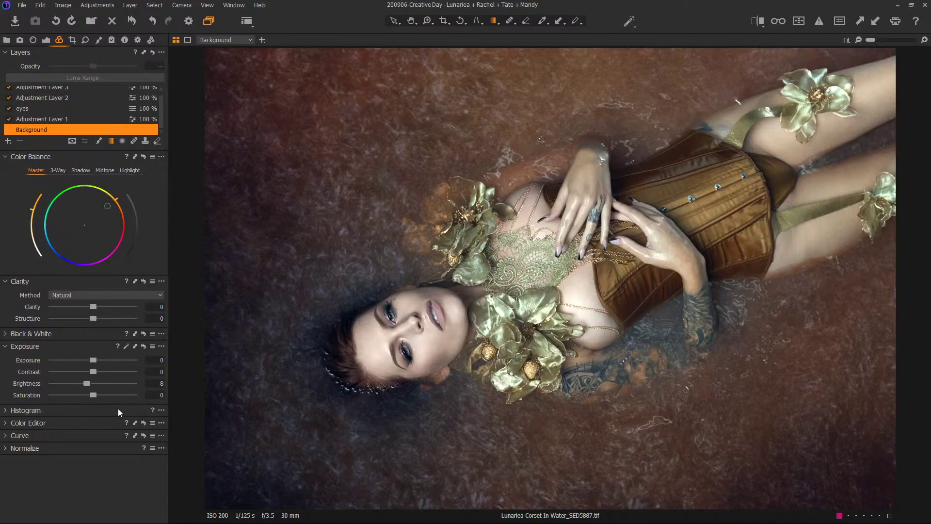
{"action": "left_click_drag", "start_coordinate": [97, 396], "coordinate": [102, 397]}
{"action": "left_click_drag", "start_coordinate": [103, 394], "coordinate": [104, 394]}
{"action": "key", "text": "y"}
{"action": "left_click_drag", "start_coordinate": [549, 278], "coordinate": [450, 247]}
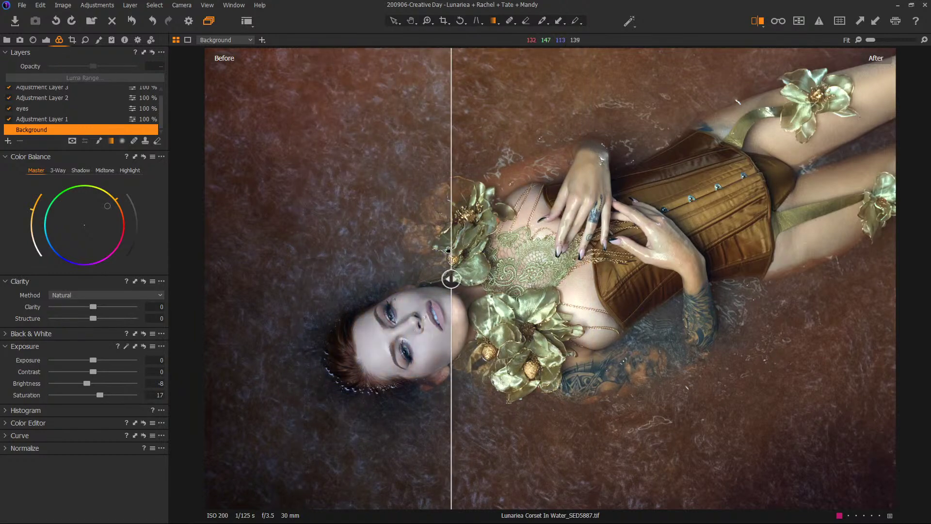
{"action": "key", "text": "y"}
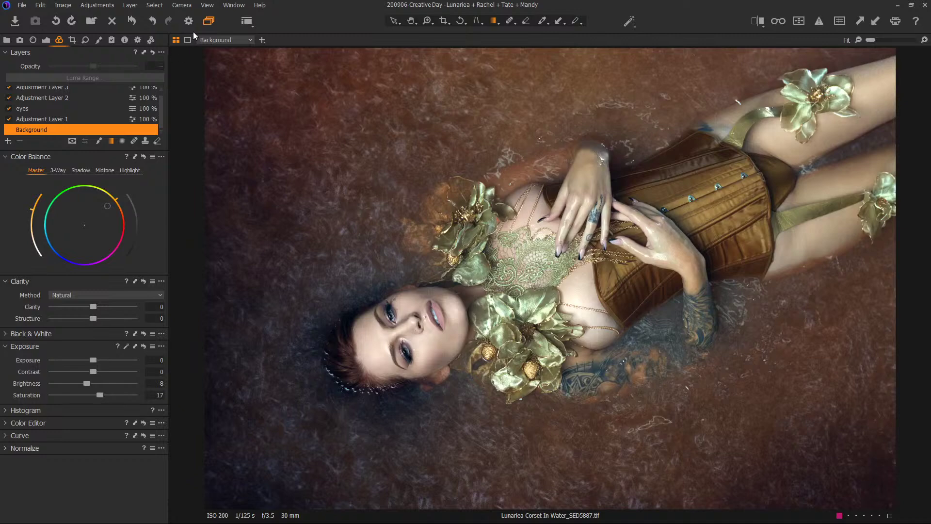
Step: Disable the Photoshop TIFF process recipe and enable eCO Export, JPEG 100% Printable FULL SIZE and the first Portfolio Export recipe
{"action": "left_click", "coordinate": [137, 41]}
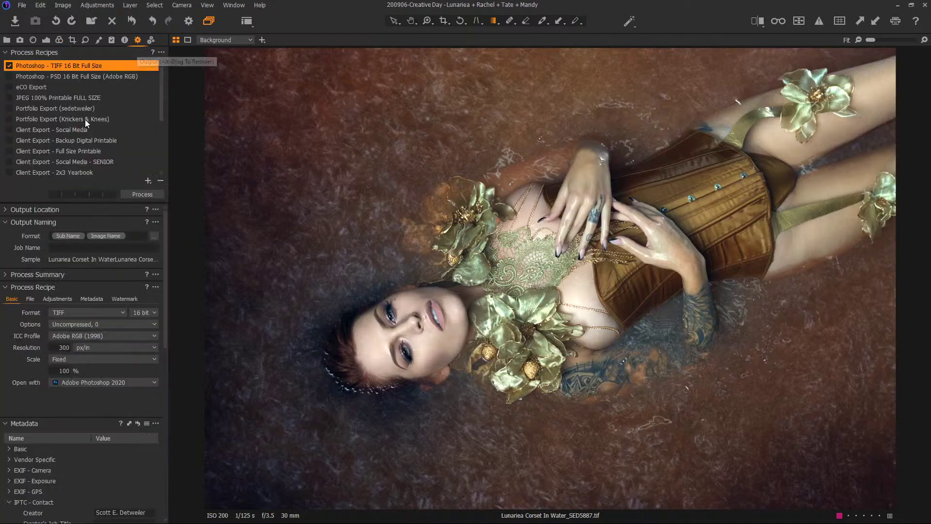
{"action": "left_click", "coordinate": [9, 65]}
{"action": "left_click", "coordinate": [10, 87]}
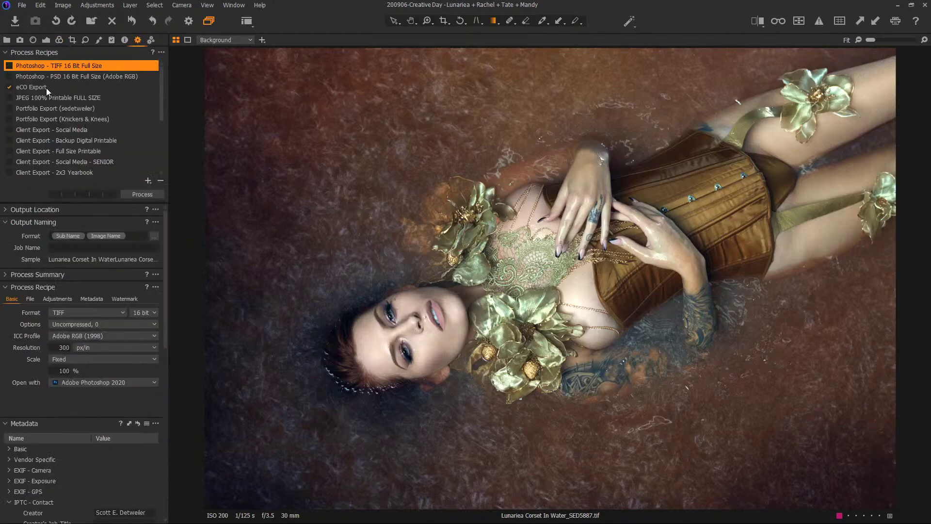
{"action": "left_click", "coordinate": [45, 88]}
{"action": "left_click", "coordinate": [65, 97]}
{"action": "left_click", "coordinate": [10, 97]}
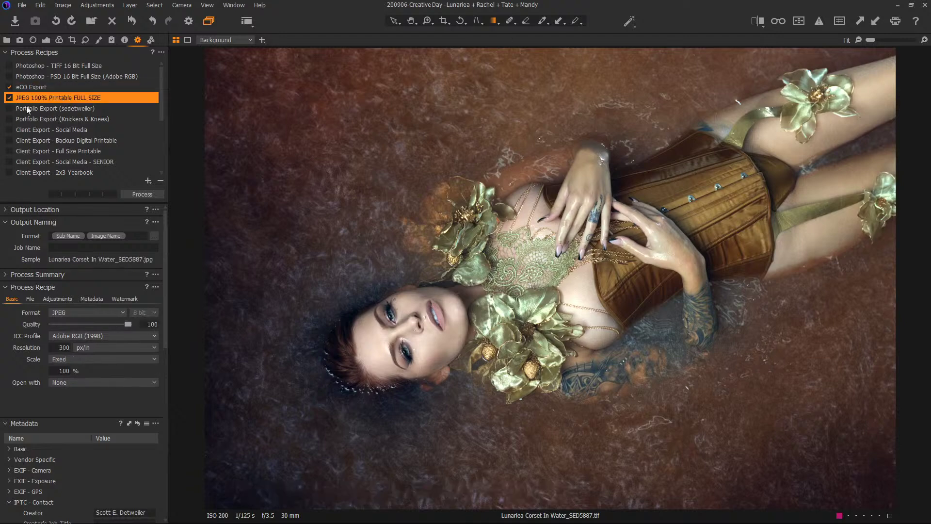
{"action": "left_click", "coordinate": [65, 109]}
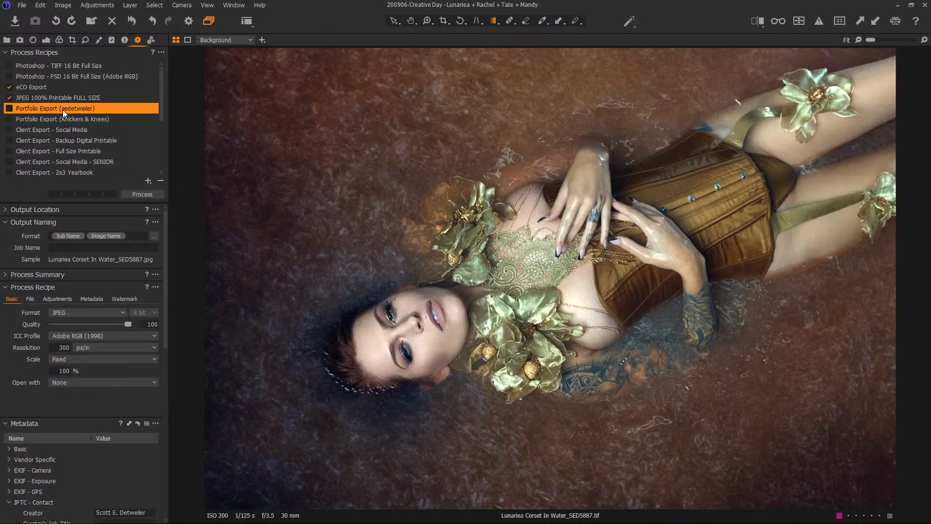
{"action": "left_click", "coordinate": [10, 108]}
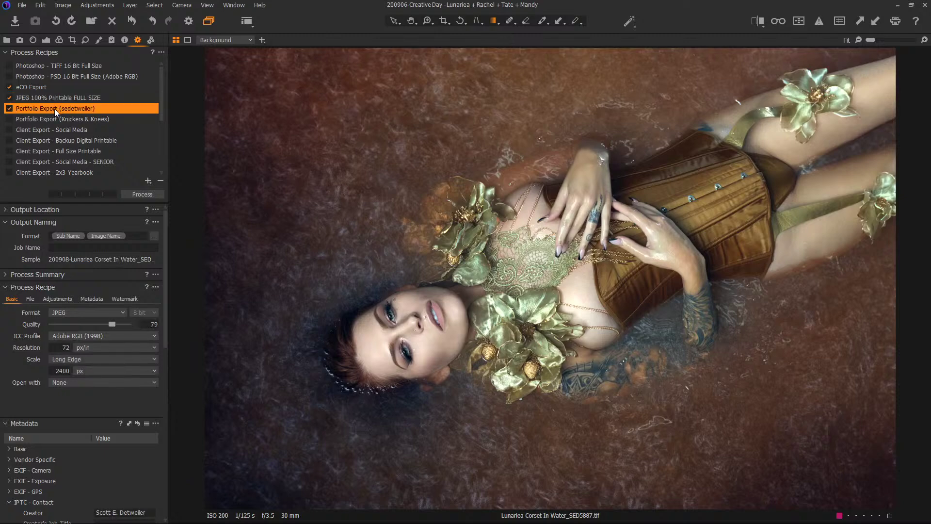
Step: Set the portfolio recipe's watermark to the white signature image at opacity 31, positioned at about 44.6 horizontal and 18.6 vertical
{"action": "left_click", "coordinate": [127, 299]}
{"action": "left_click", "coordinate": [153, 338]}
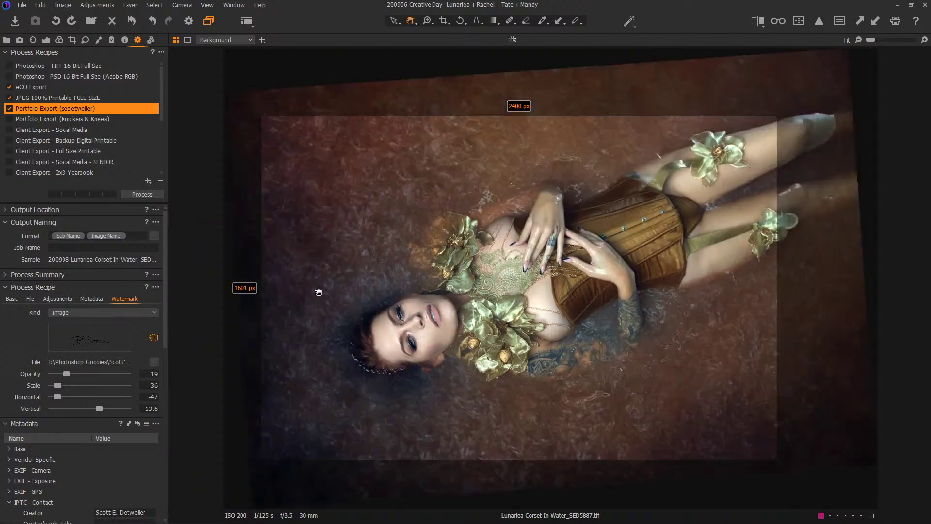
{"action": "left_click_drag", "start_coordinate": [319, 292], "coordinate": [337, 214]}
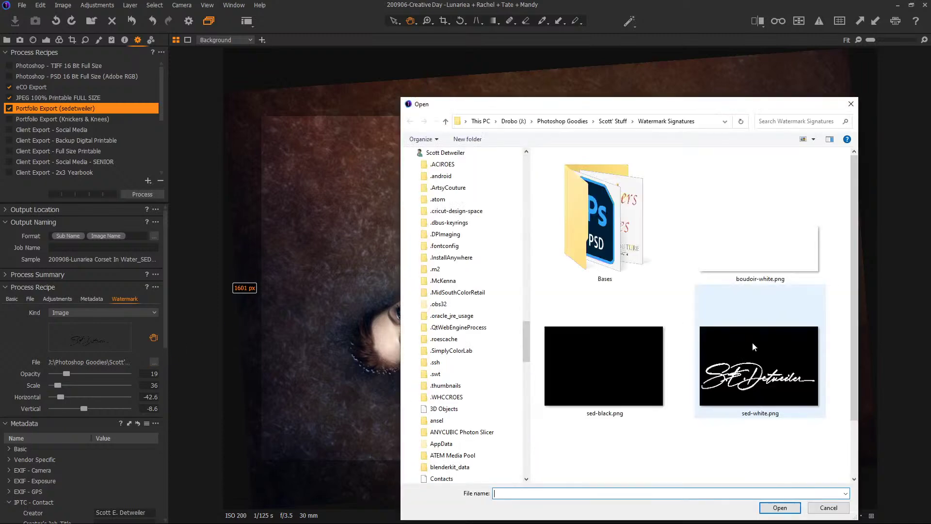
{"action": "left_click", "coordinate": [789, 509]}
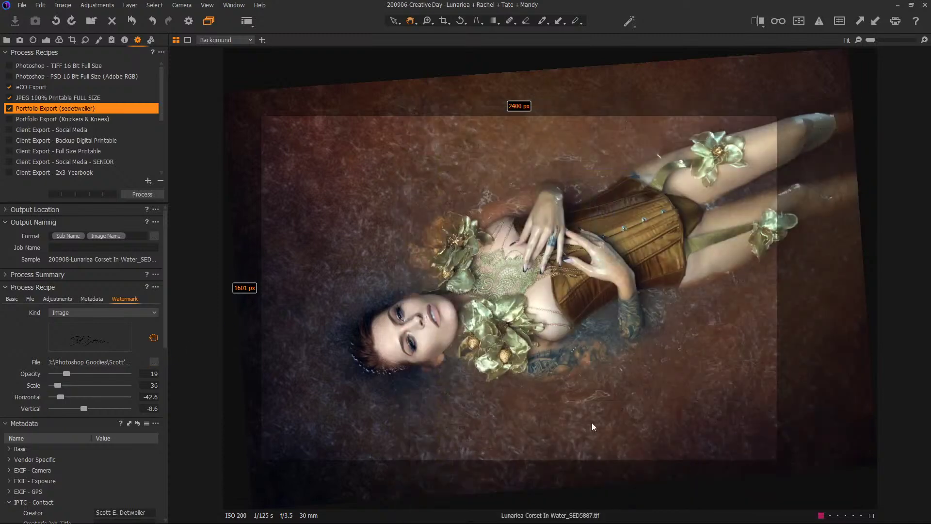
{"action": "mouse_move", "coordinate": [350, 281]}
{"action": "left_mouse_down"}
{"action": "mouse_move", "coordinate": [407, 417]}
{"action": "mouse_move", "coordinate": [505, 427]}
{"action": "mouse_move", "coordinate": [601, 409]}
{"action": "mouse_move", "coordinate": [735, 360]}
{"action": "mouse_move", "coordinate": [717, 369]}
{"action": "left_mouse_up"}
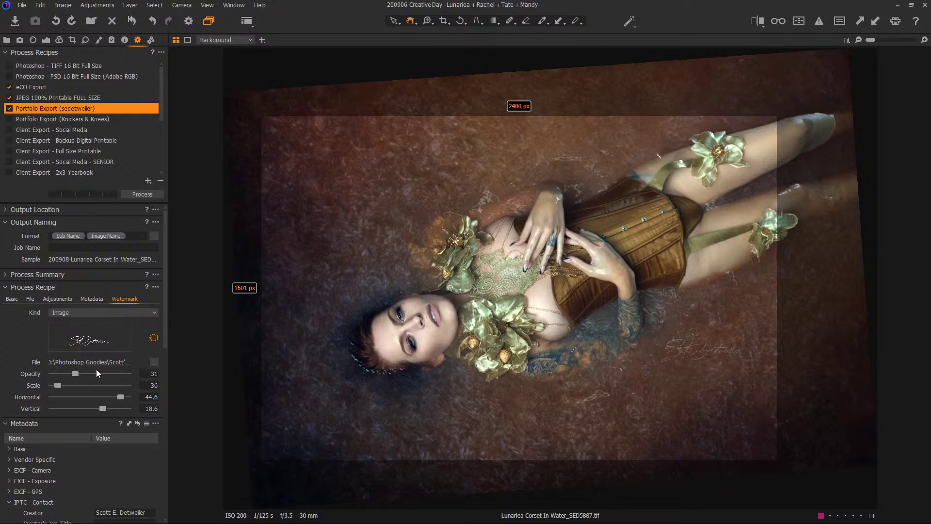
{"action": "left_click", "coordinate": [393, 21]}
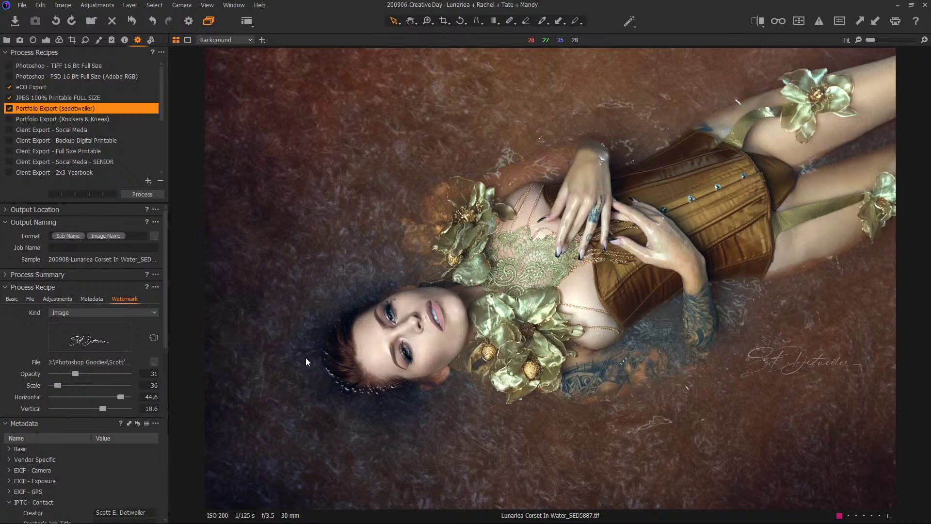
Step: Show the browser, review originals _SED5885 and _SED5887 in the Selects Folder, and return to the edited image in Output Location
{"action": "key", "text": "ctrl+b"}
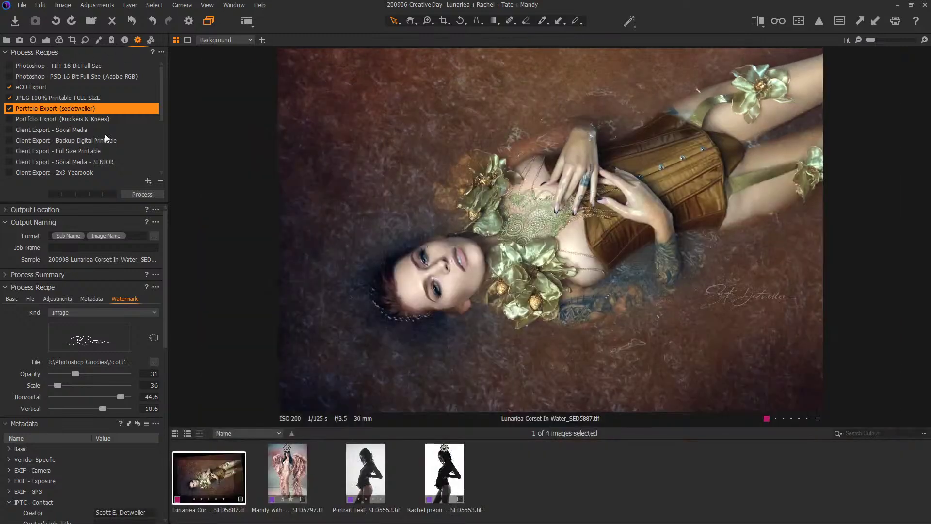
{"action": "left_click", "coordinate": [7, 39]}
{"action": "left_click", "coordinate": [60, 101]}
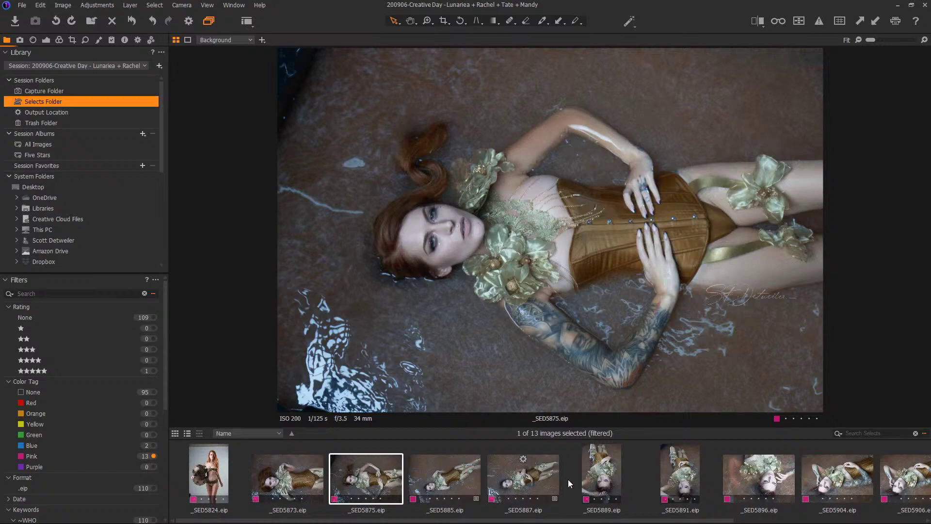
{"action": "left_click", "coordinate": [463, 475]}
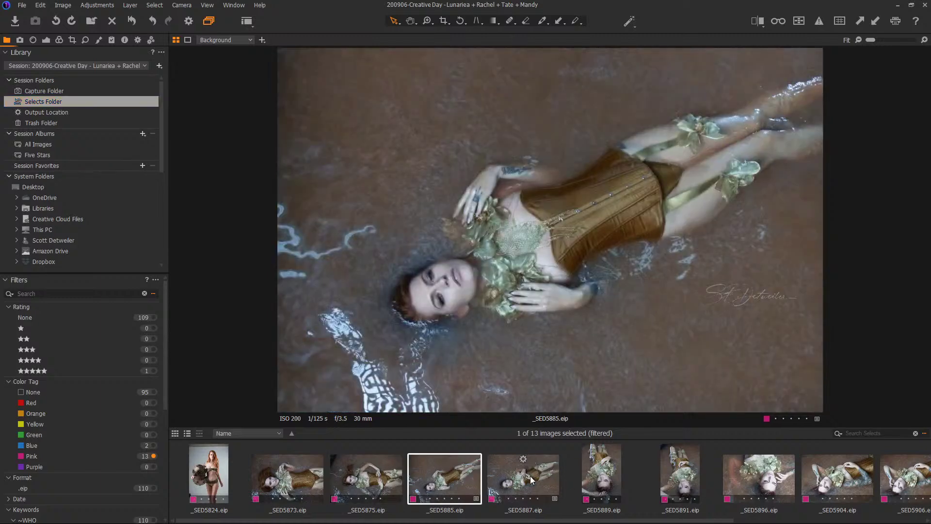
{"action": "left_click", "coordinate": [531, 476]}
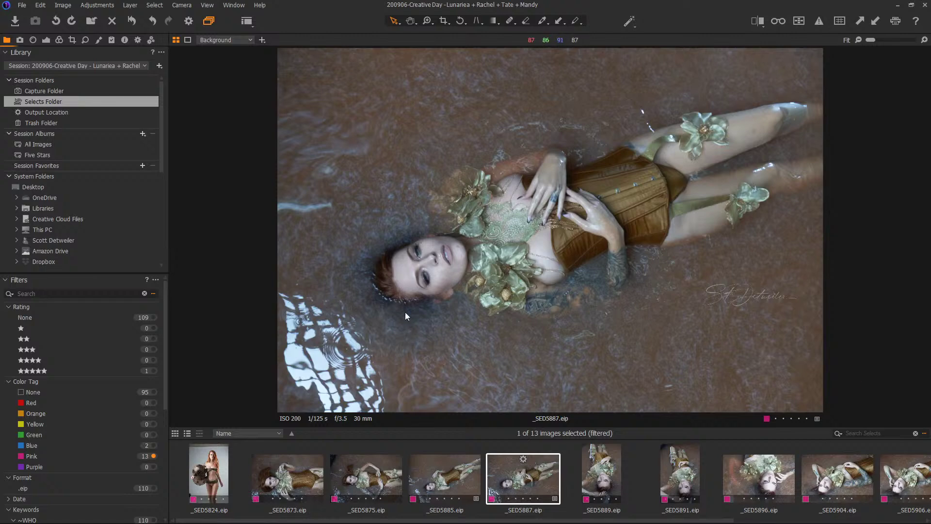
{"action": "left_click", "coordinate": [65, 112]}
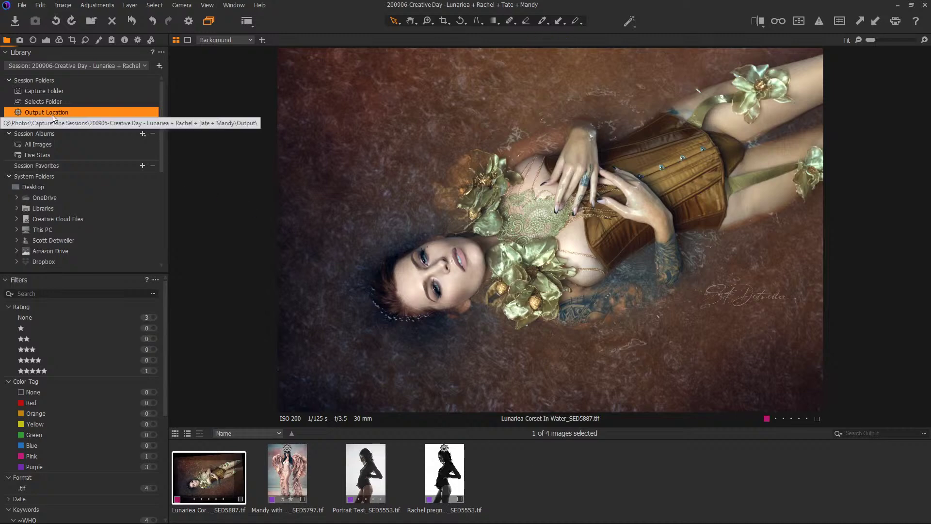
Step: Hide the browser and slightly weaken the orange Master tint in the Background layer's Color Balance
{"action": "left_click", "coordinate": [46, 39]}
{"action": "left_click", "coordinate": [59, 40]}
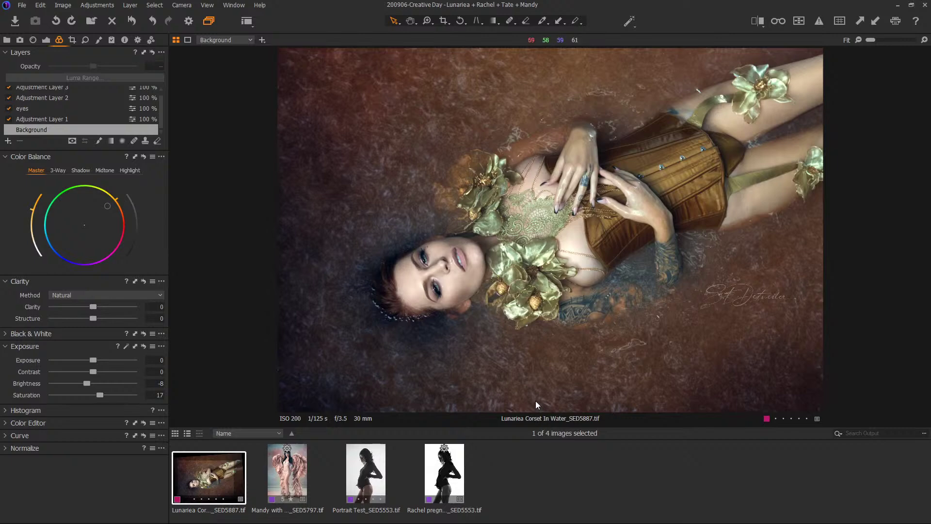
{"action": "key", "text": "ctrl+b"}
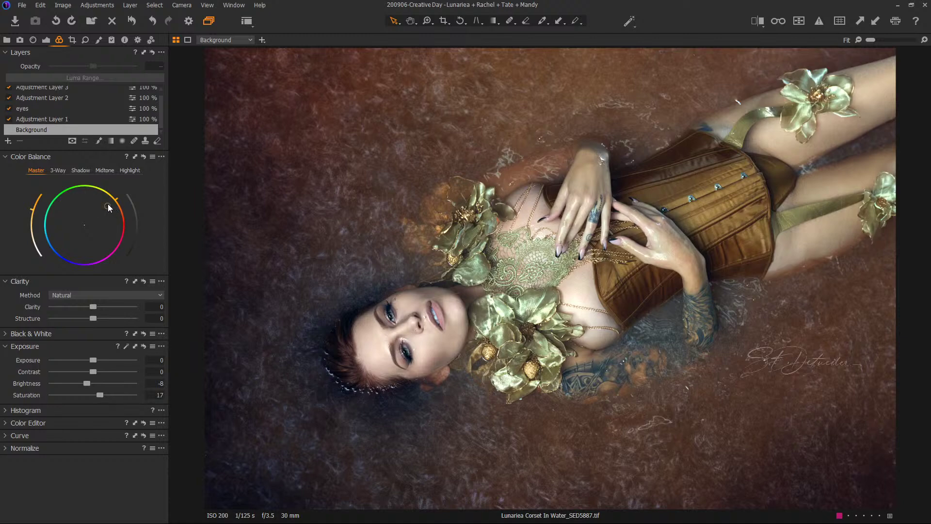
{"action": "mouse_move", "coordinate": [109, 208]}
{"action": "left_mouse_down"}
{"action": "mouse_move", "coordinate": [98, 205]}
{"action": "mouse_move", "coordinate": [107, 212]}
{"action": "left_mouse_up"}
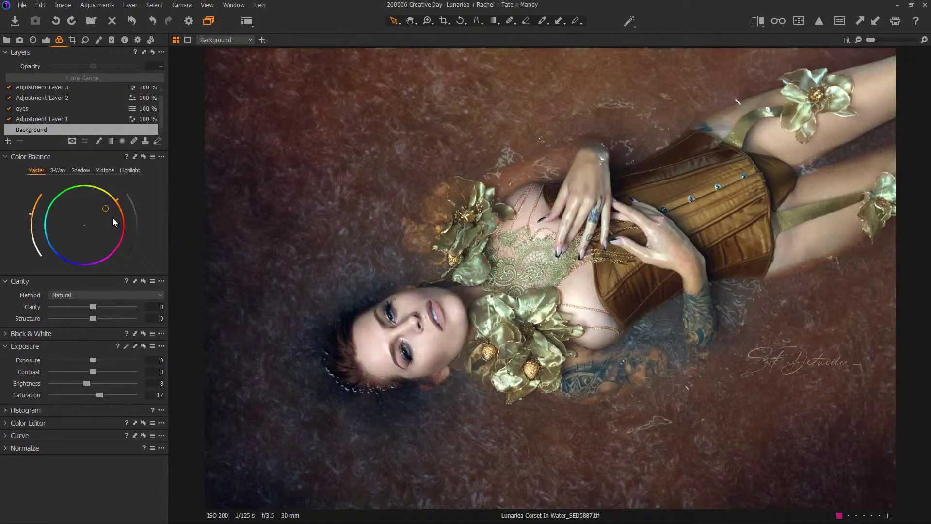